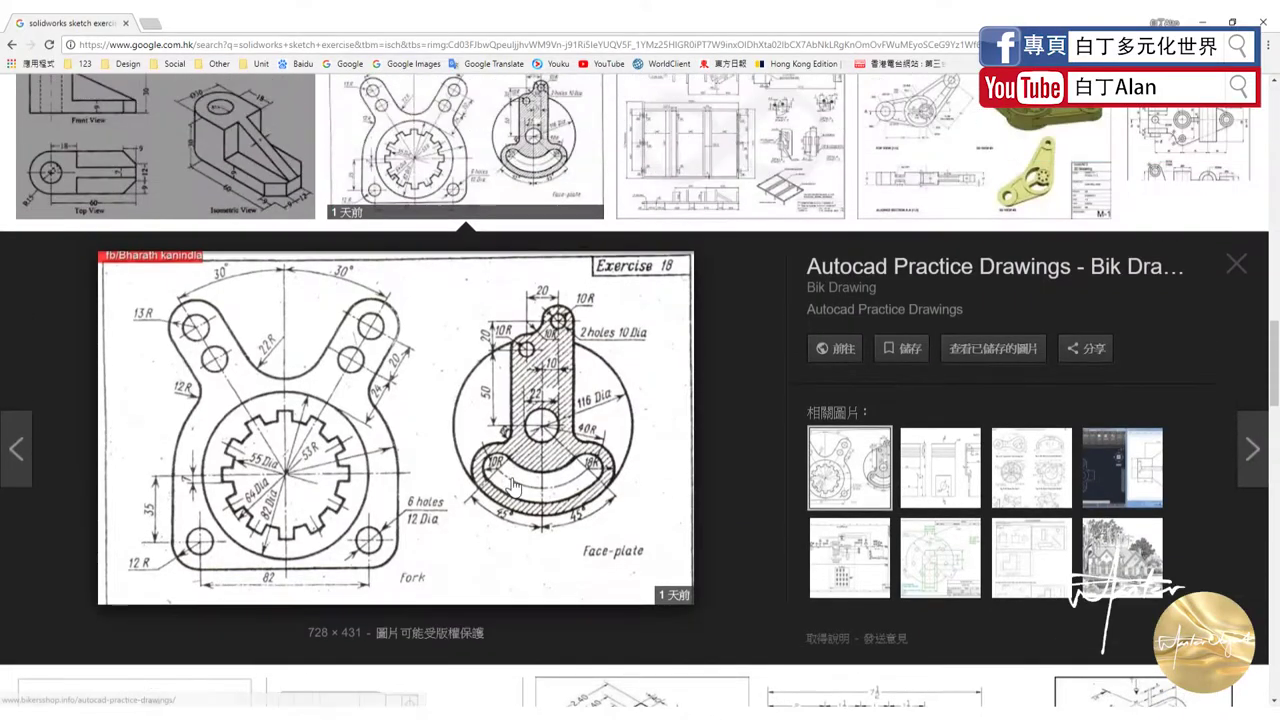
Preview the star-hub sketch exercise drawing and a related version in Google Images
scroll(513, 485, up, 5)
scroll(513, 485, up, 5)
scroll(513, 485, up, 5)
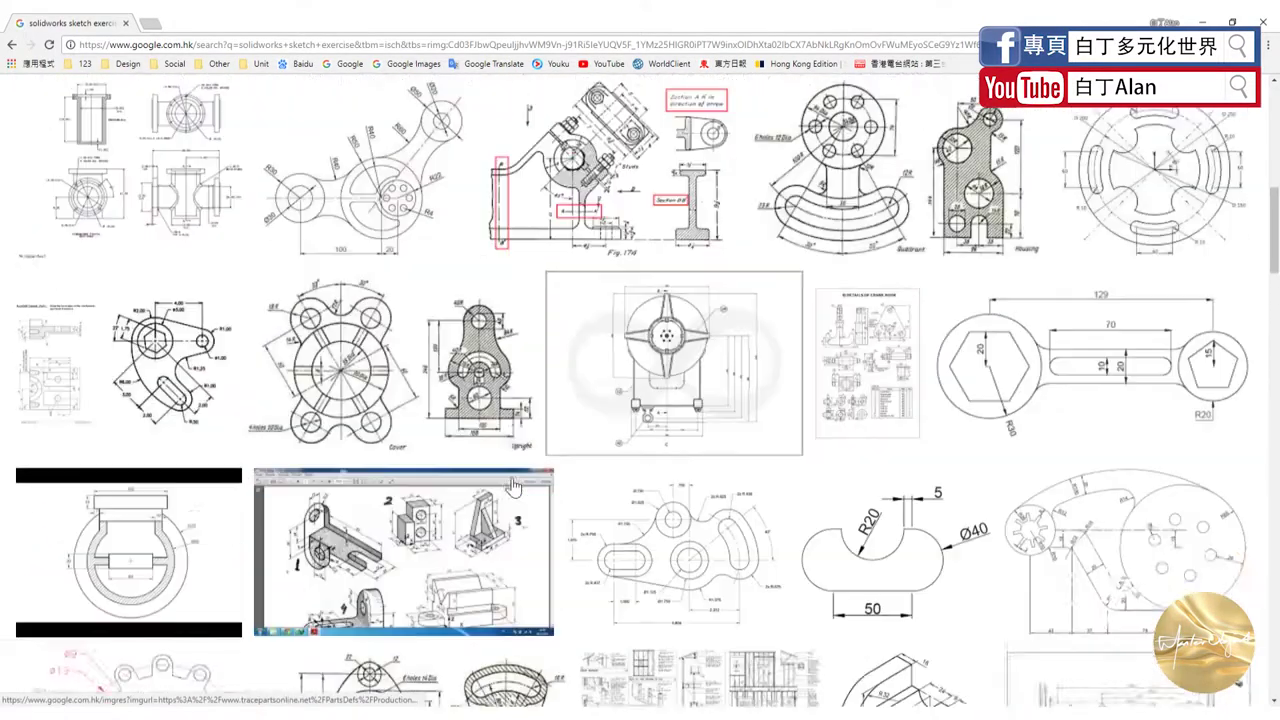
scroll(513, 485, up, 3)
scroll(513, 485, up, 2)
click(503, 458)
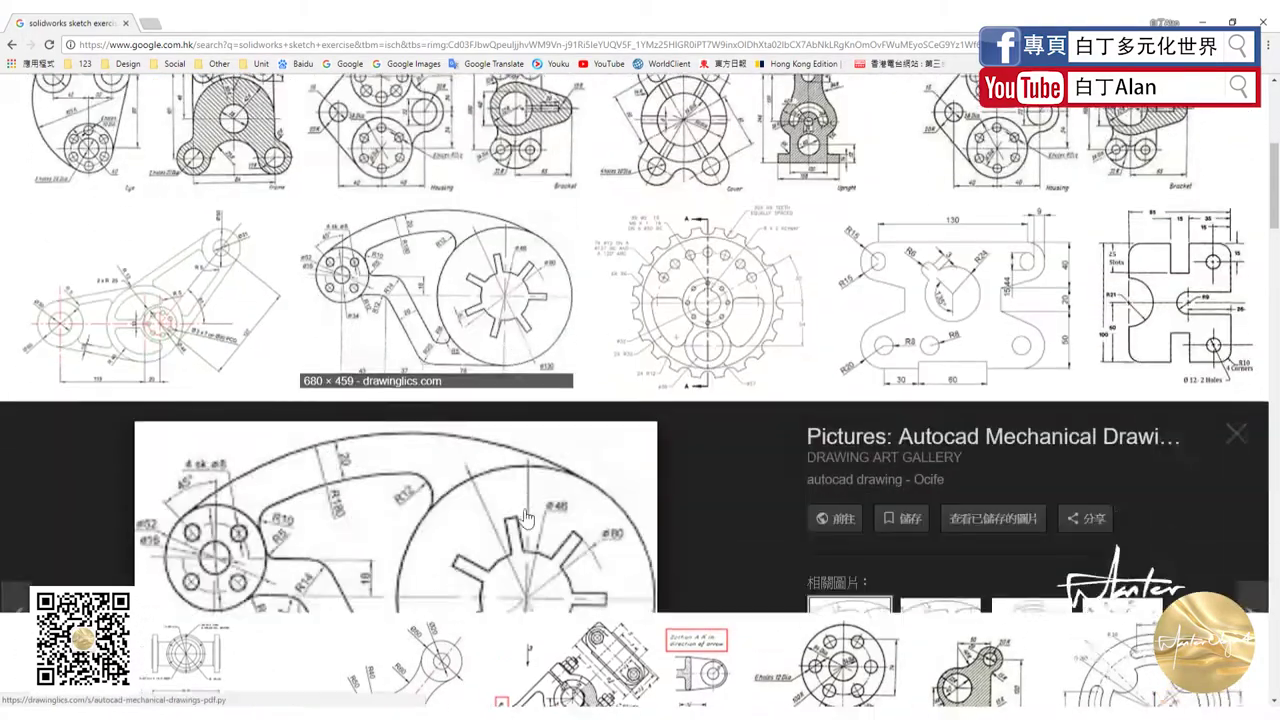
click(910, 477)
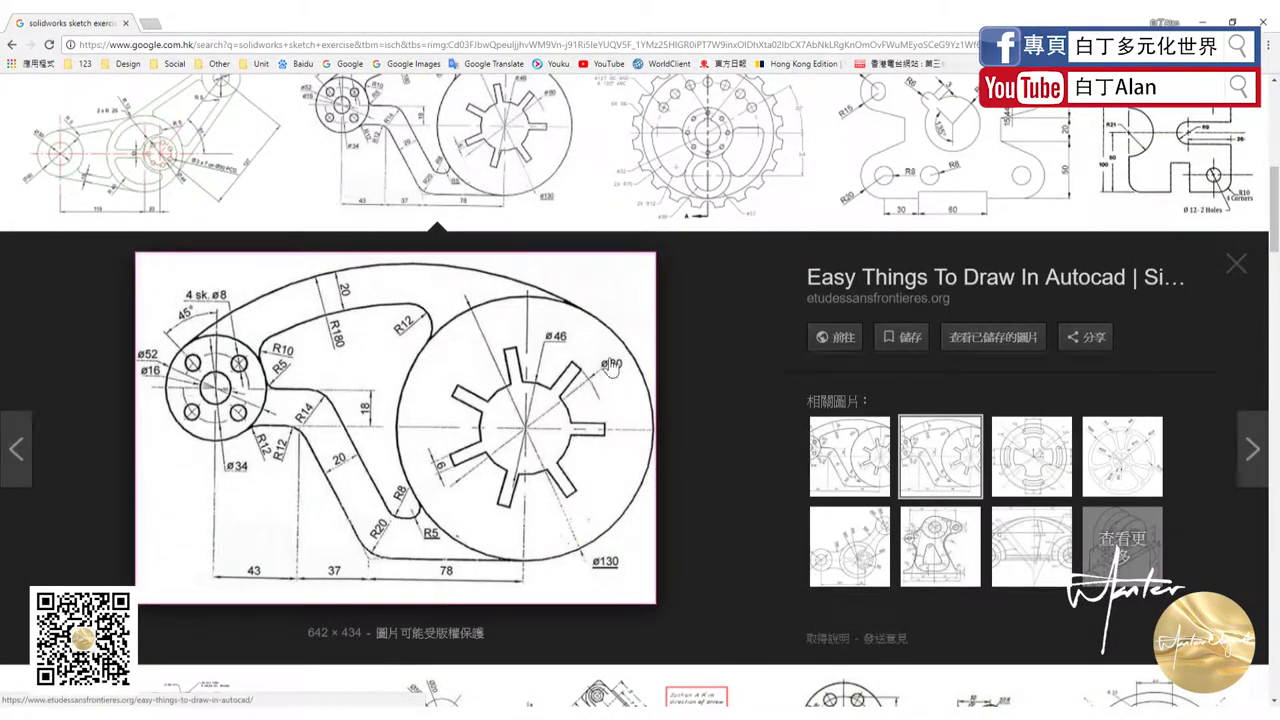
Browse the results and open the large preview of the Exercise 18 fork drawing
scroll(657, 353, down, 4)
scroll(650, 360, down, 3)
scroll(640, 368, down, 3)
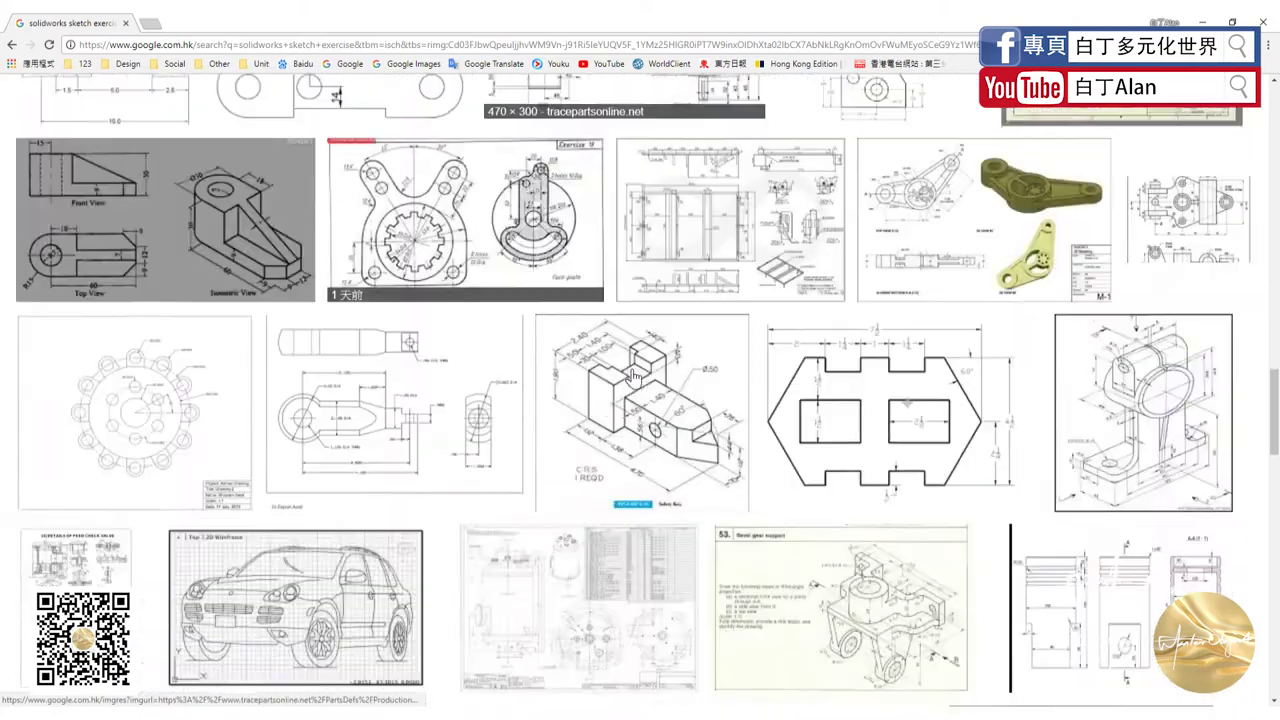
scroll(630, 377, down, 3)
scroll(629, 377, down, 3)
scroll(629, 377, up, 2)
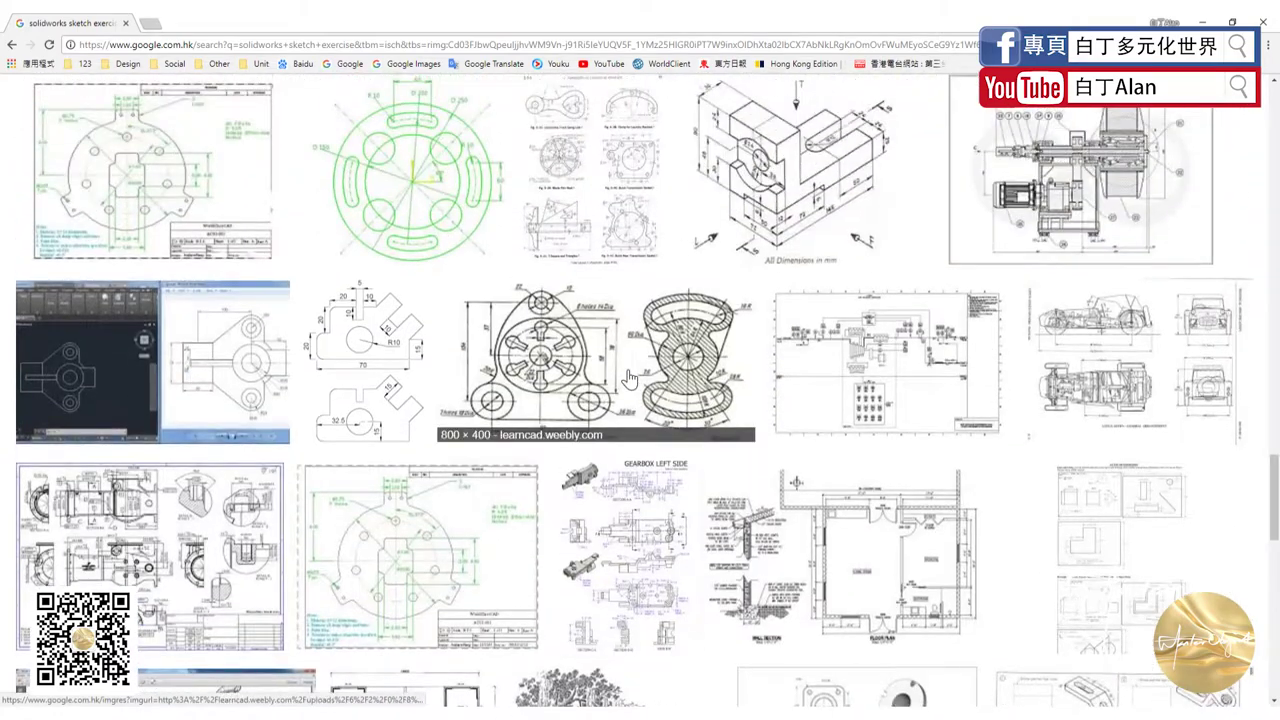
scroll(628, 378, down, 3)
scroll(461, 357, down, 3)
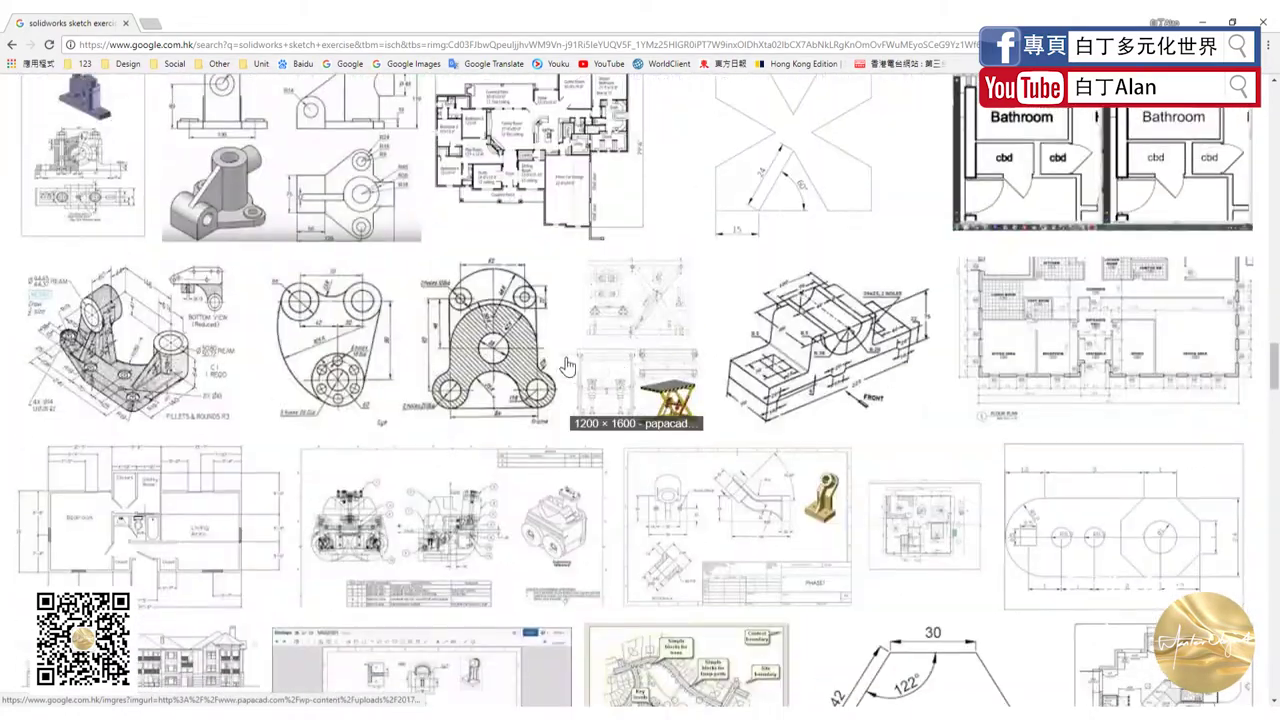
scroll(460, 355, down, 2)
scroll(460, 350, down, 5)
scroll(460, 350, down, 3)
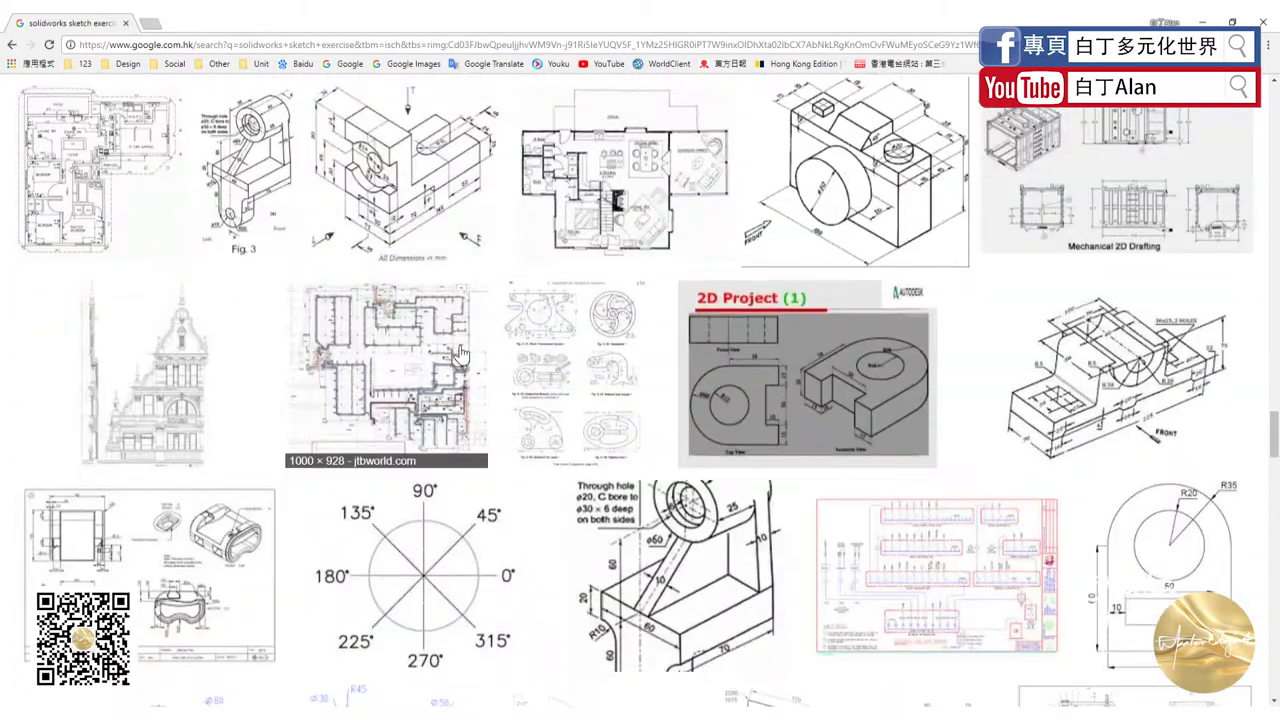
scroll(460, 352, down, 3)
scroll(460, 352, down, 5)
scroll(460, 352, up, 4)
scroll(455, 370, up, 4)
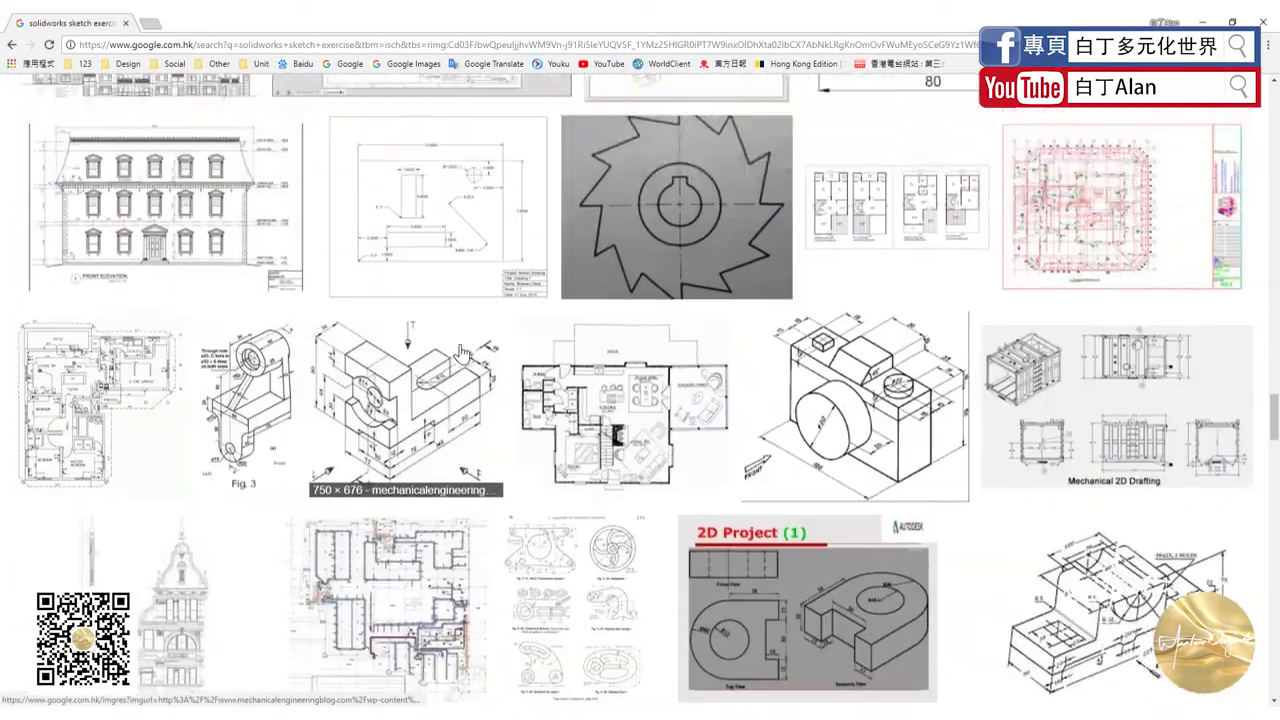
scroll(450, 393, down, 10)
scroll(460, 398, up, 2)
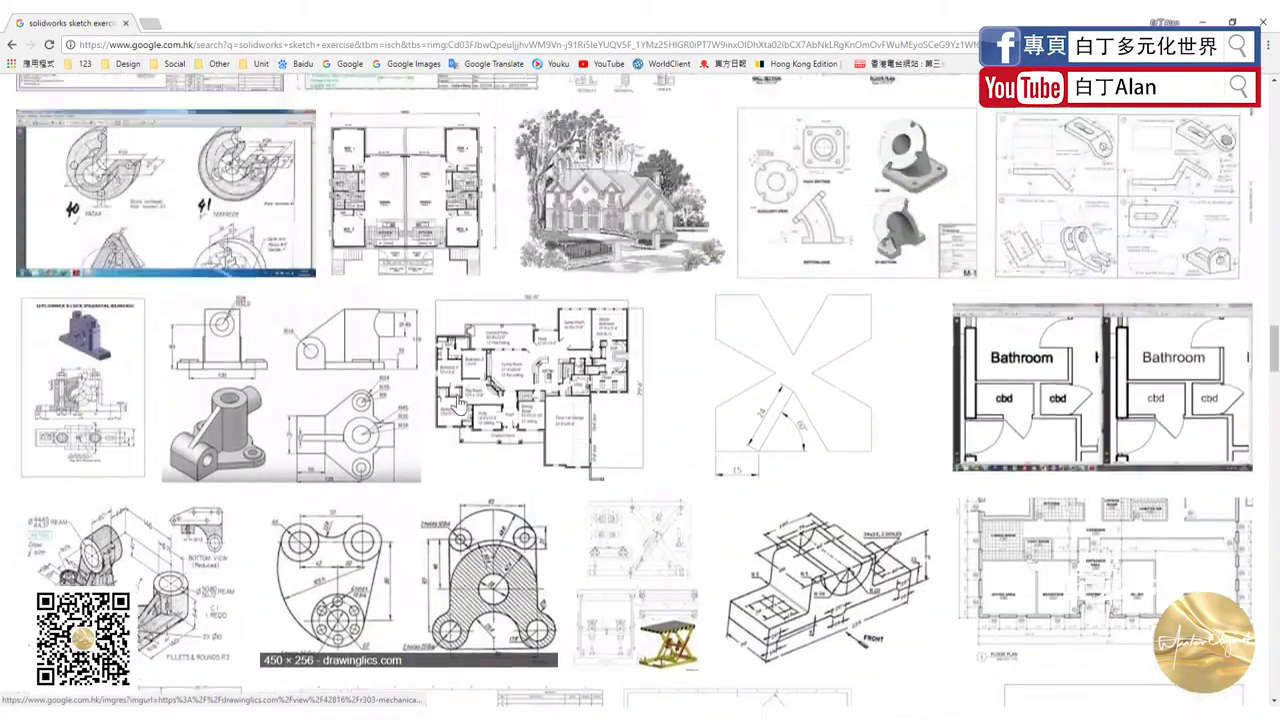
scroll(460, 400, up, 2)
scroll(460, 402, up, 5)
scroll(460, 405, up, 4)
scroll(459, 406, up, 5)
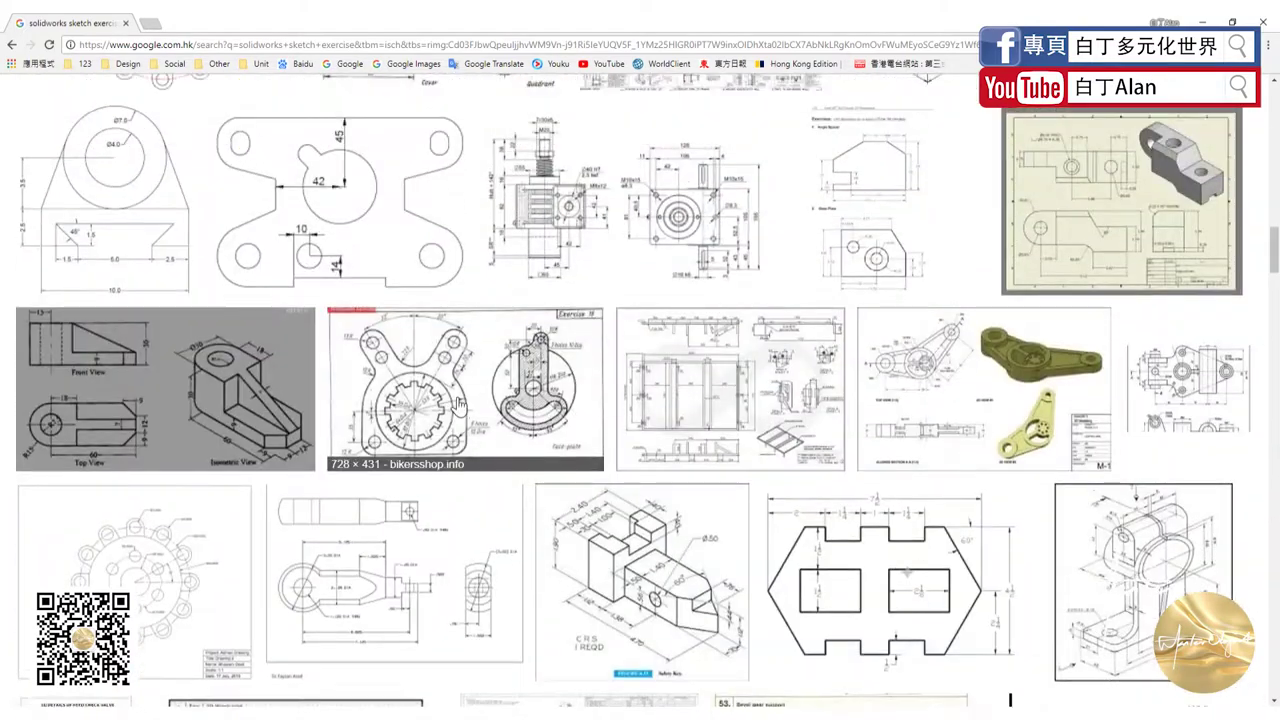
click(442, 390)
scroll(442, 390, up, 5)
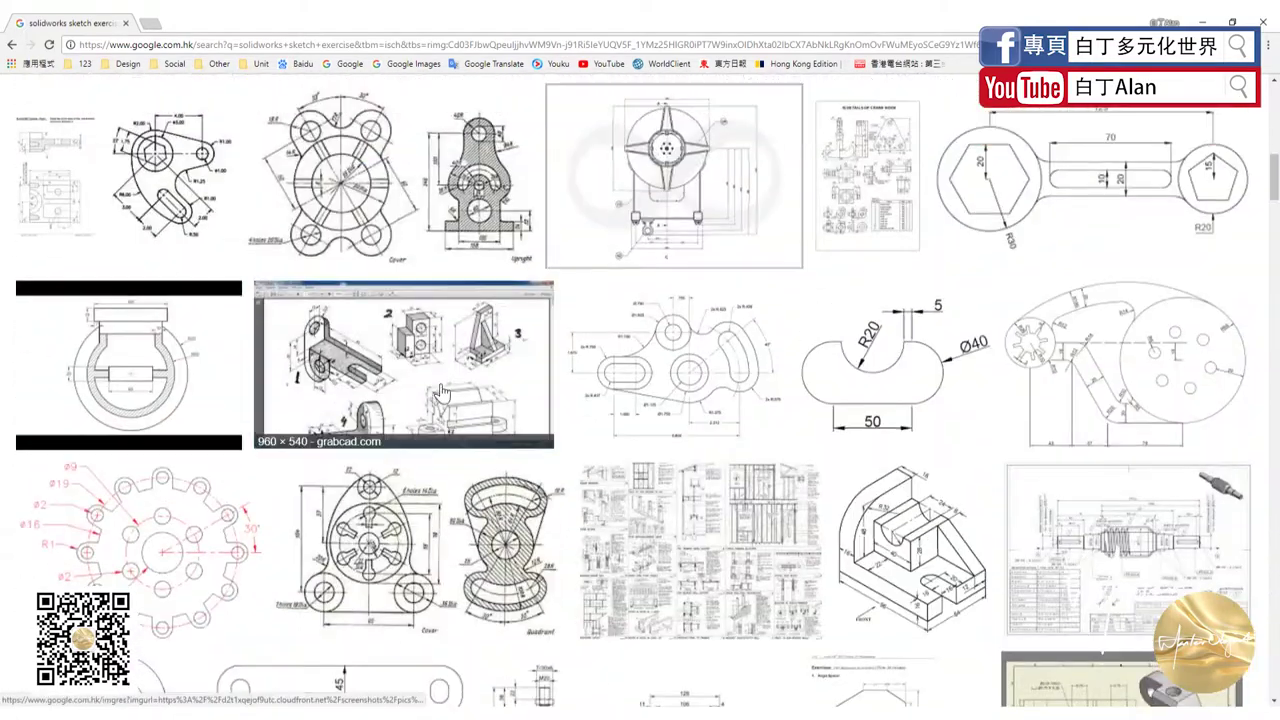
scroll(442, 392, up, 2)
scroll(421, 250, up, 2)
scroll(430, 247, up, 1)
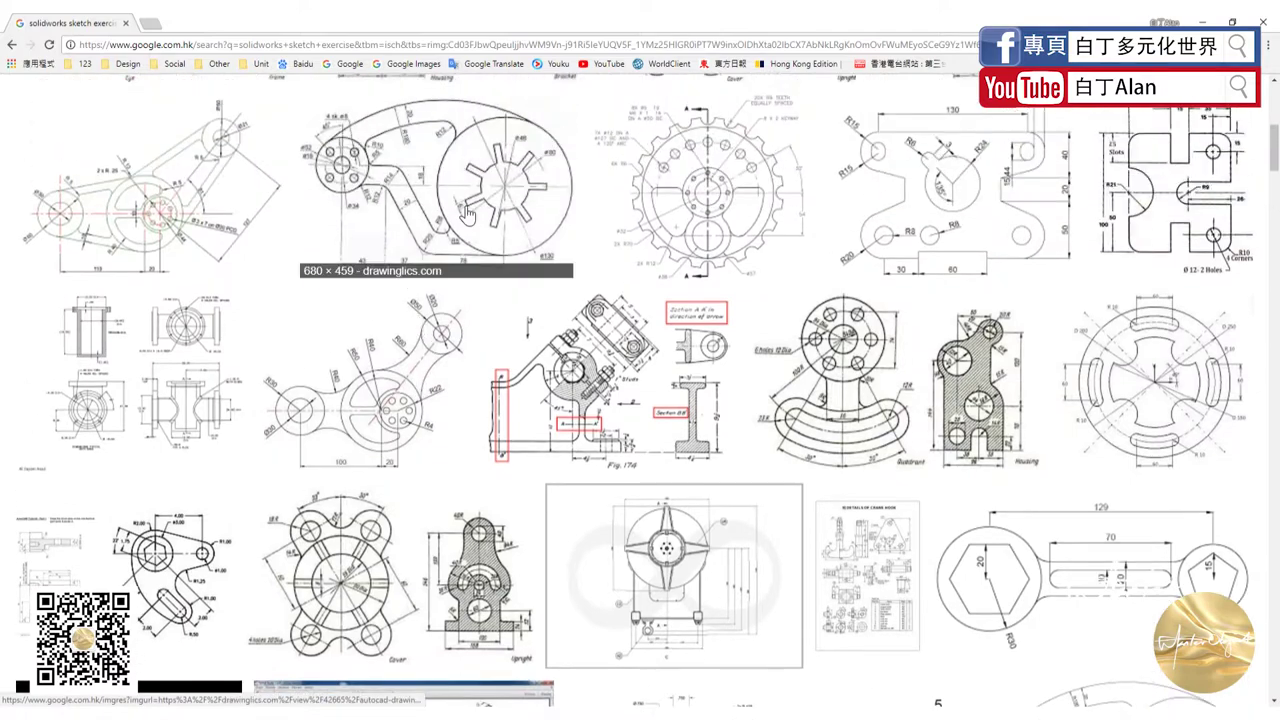
scroll(450, 240, down, 4)
scroll(474, 234, down, 3)
scroll(480, 300, down, 3)
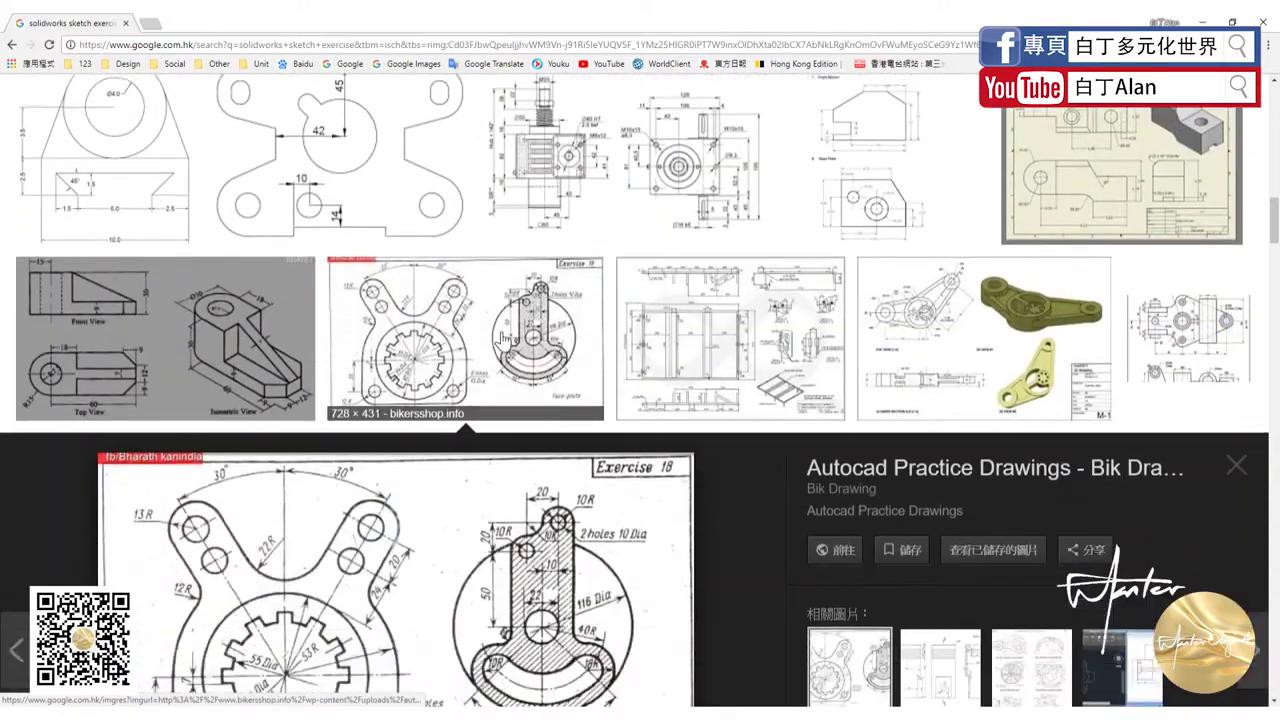
scroll(494, 424, down, 3)
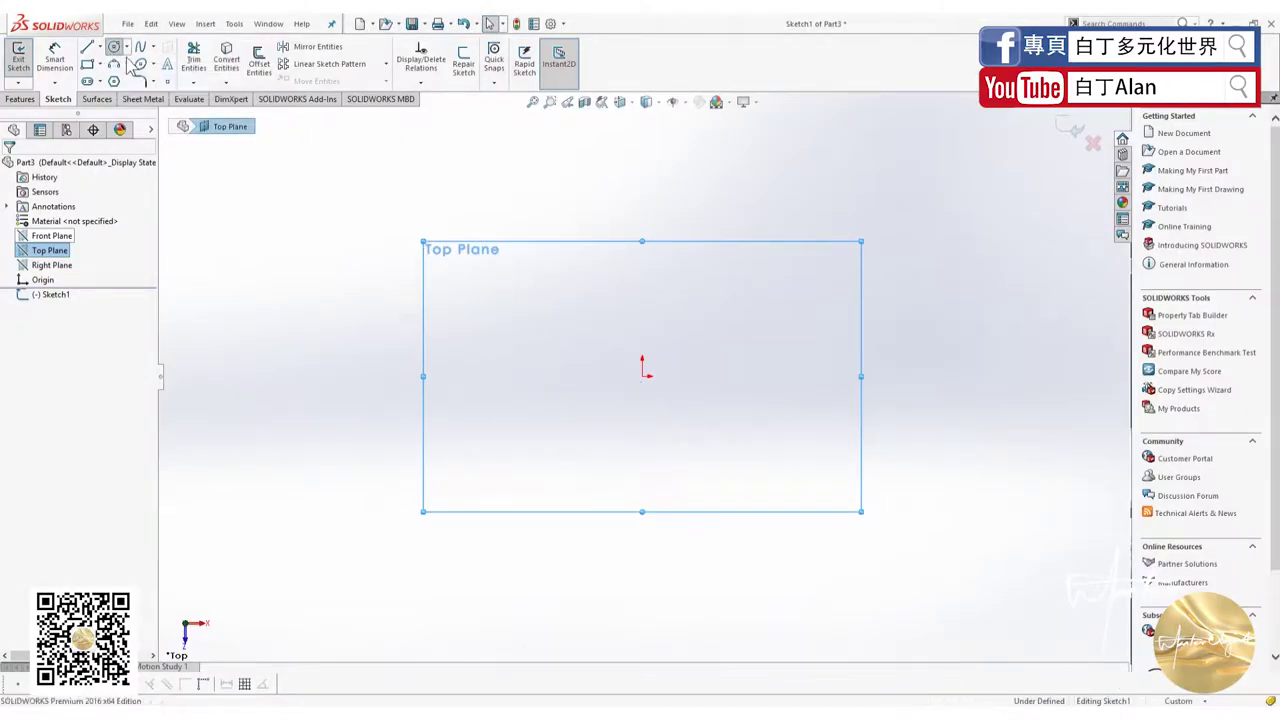
Draw a circle centred on the sketch origin
click(113, 46)
click(643, 377)
click(578, 385)
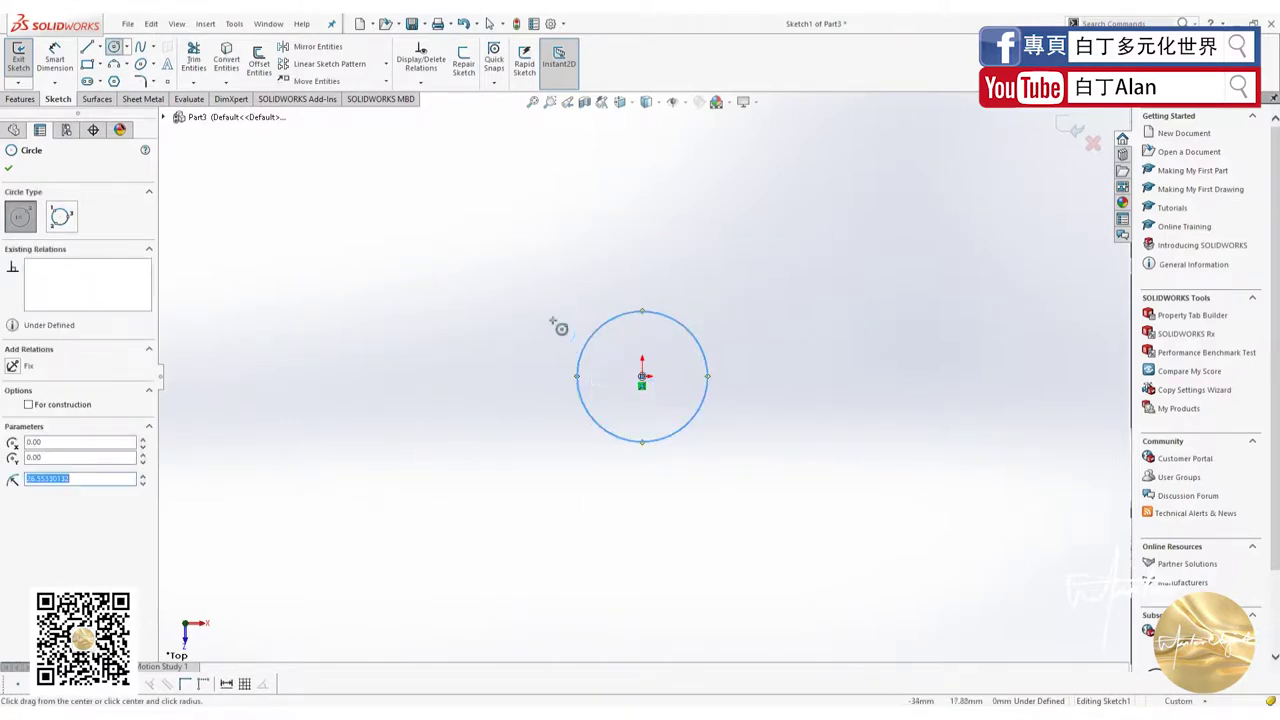
Dimension the circle to an 82 mm diameter and check the reference drawing
click(55, 58)
click(587, 341)
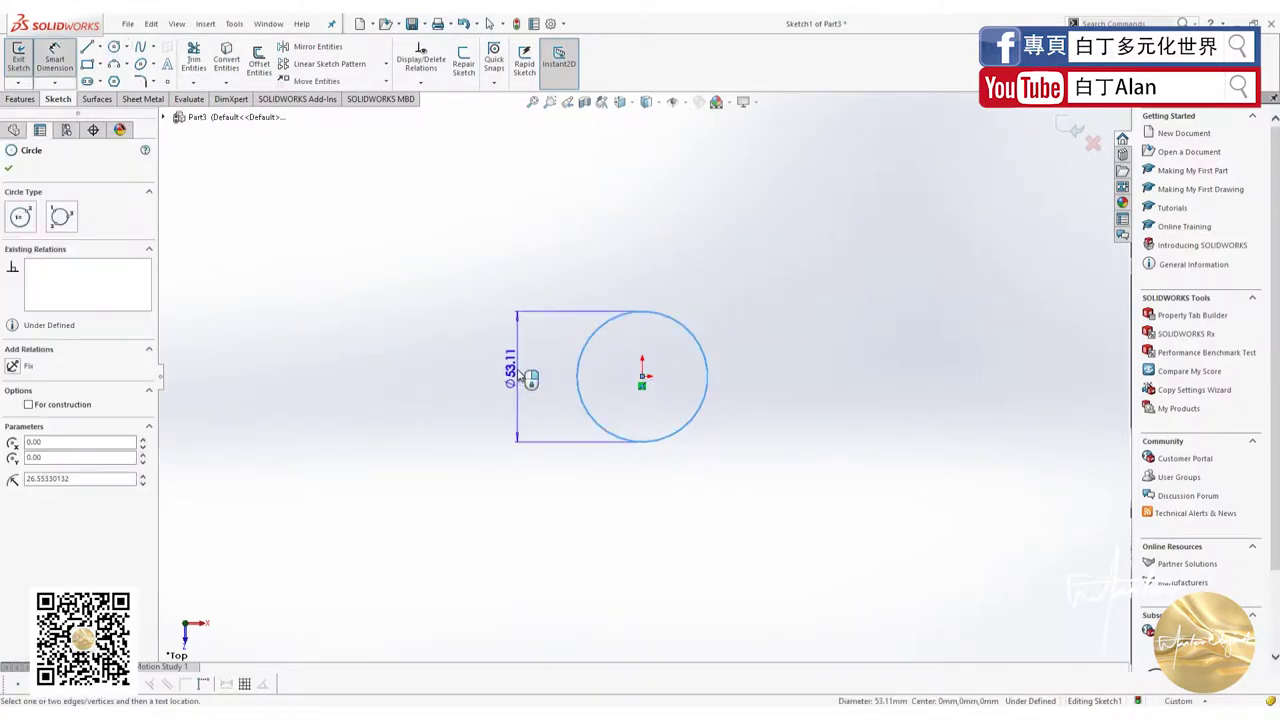
click(523, 378)
key(Escape)
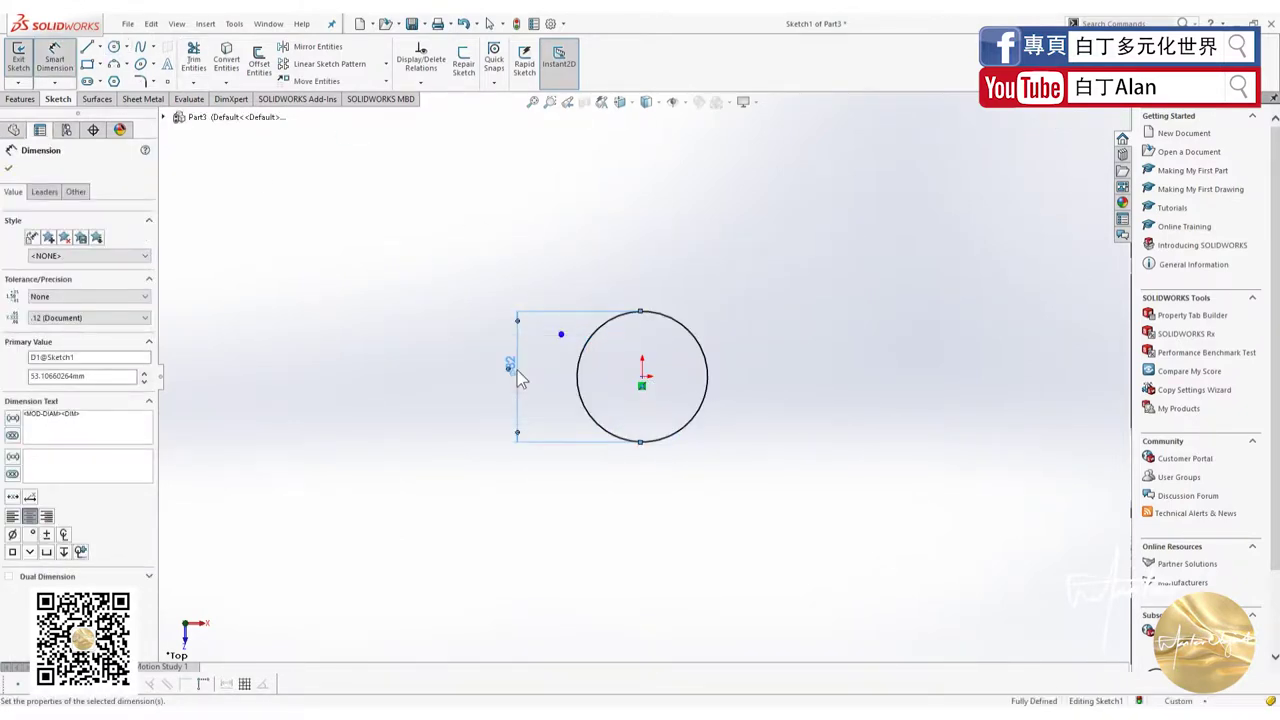
key(alt+Tab)
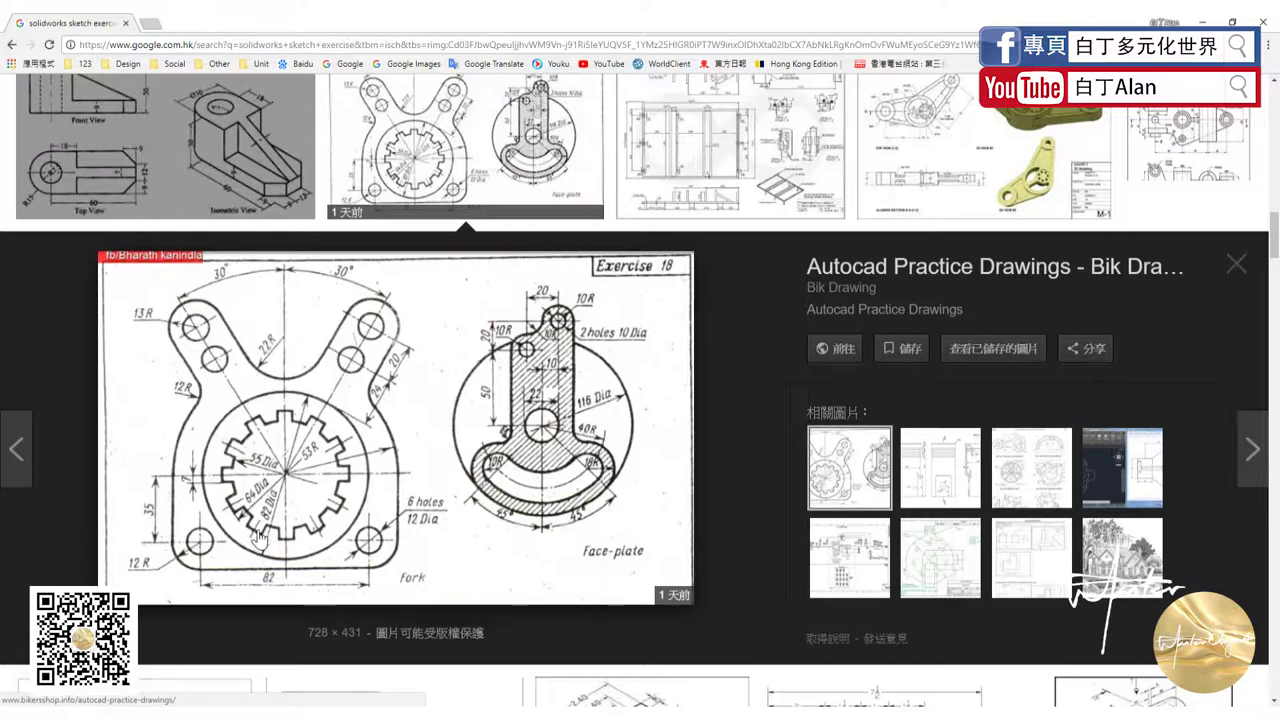
key(alt+Tab)
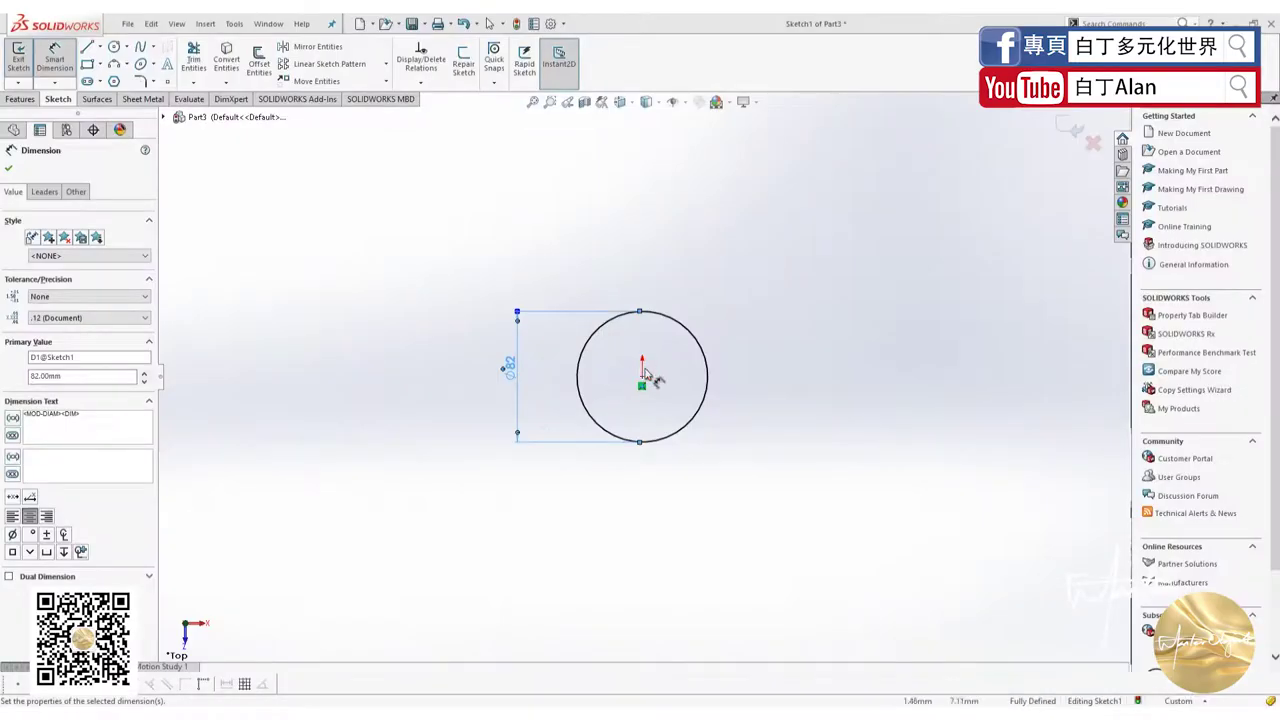
Draw two more circles centred on the origin, one larger and one smaller
click(114, 47)
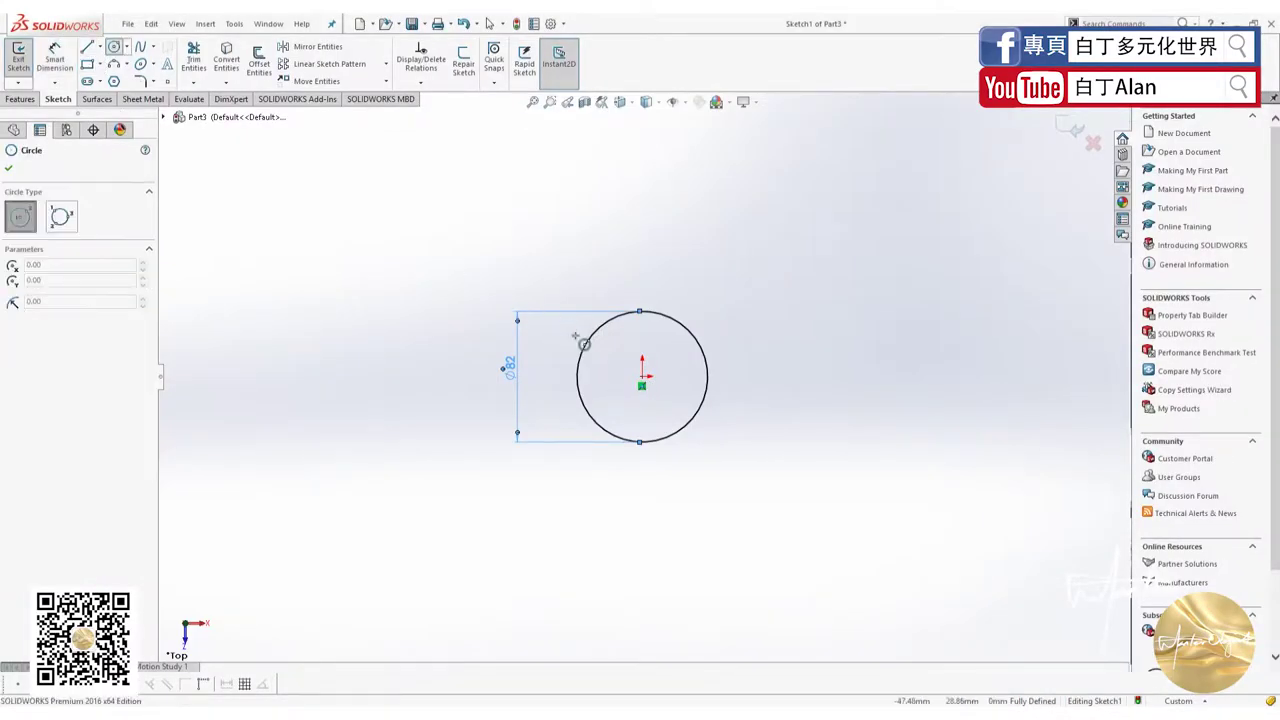
click(642, 385)
click(606, 379)
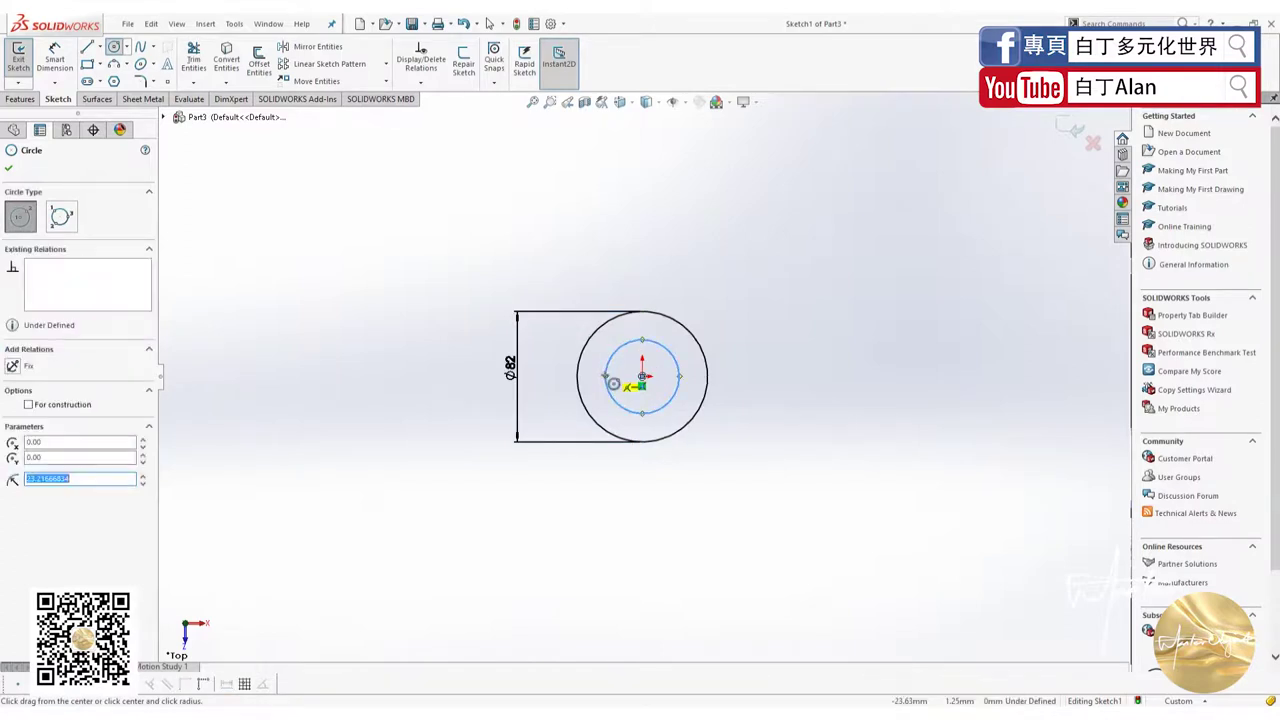
text(64)
key(Return)
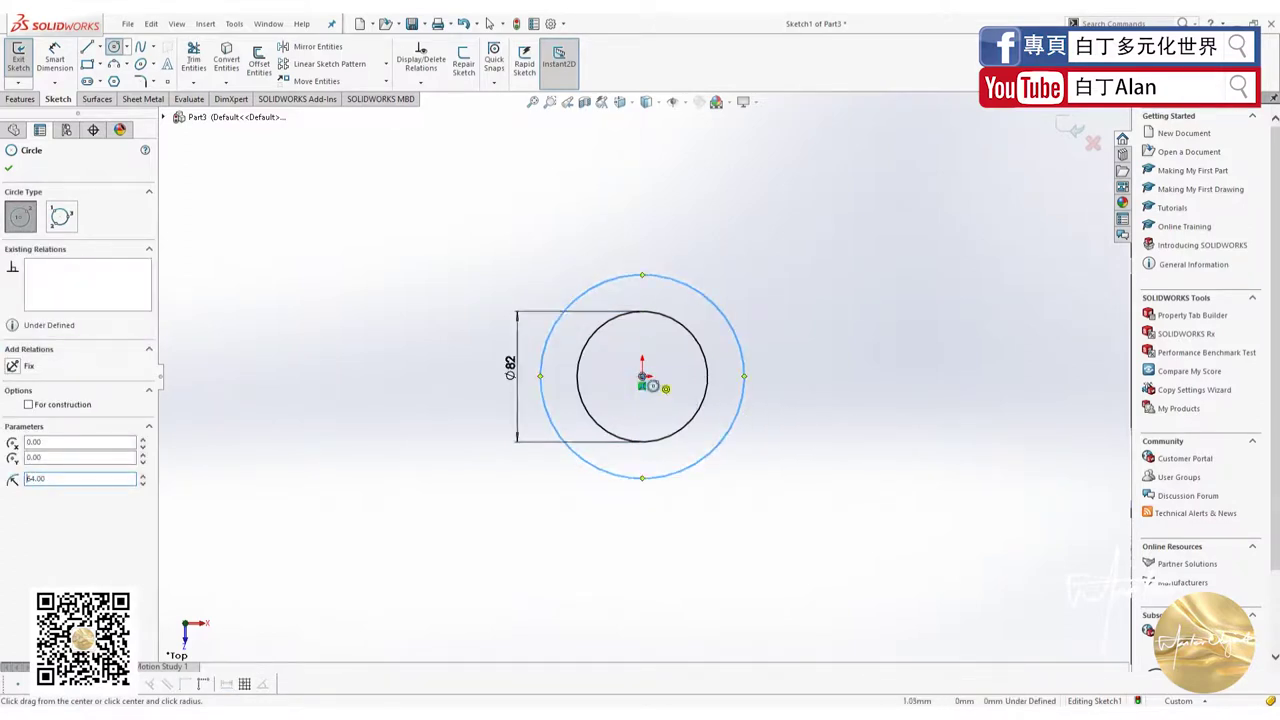
click(8, 170)
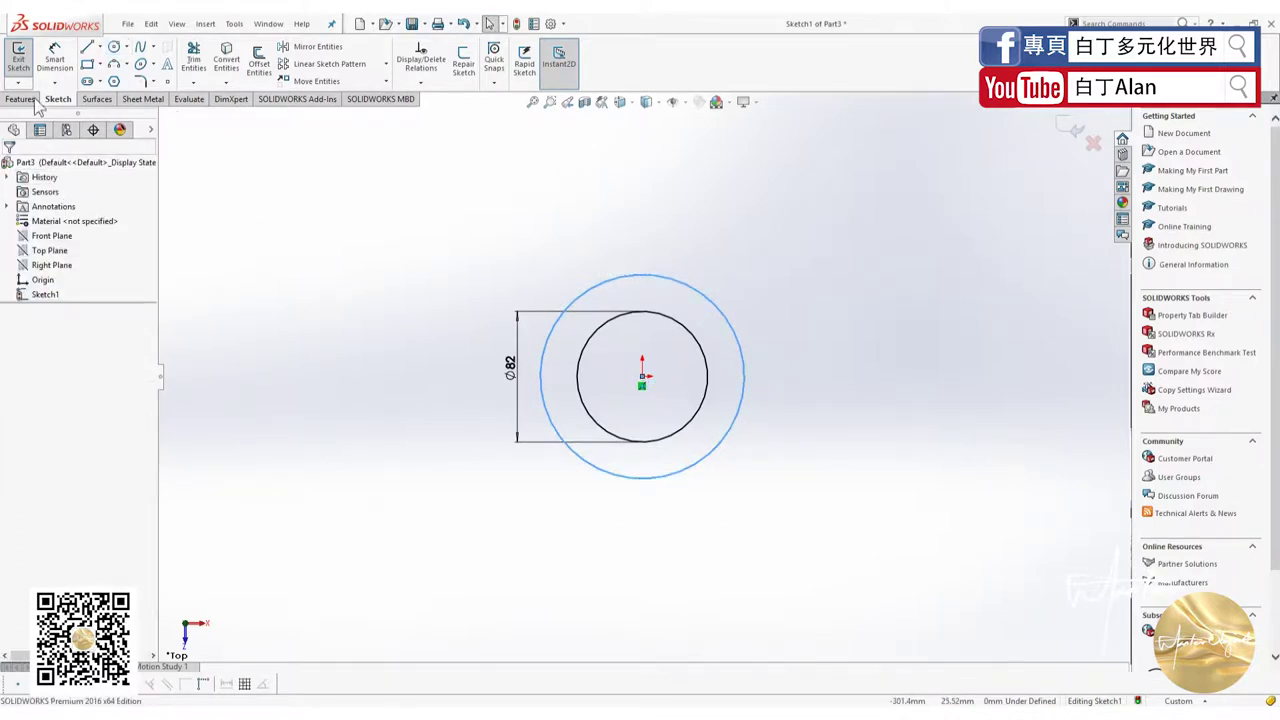
click(114, 47)
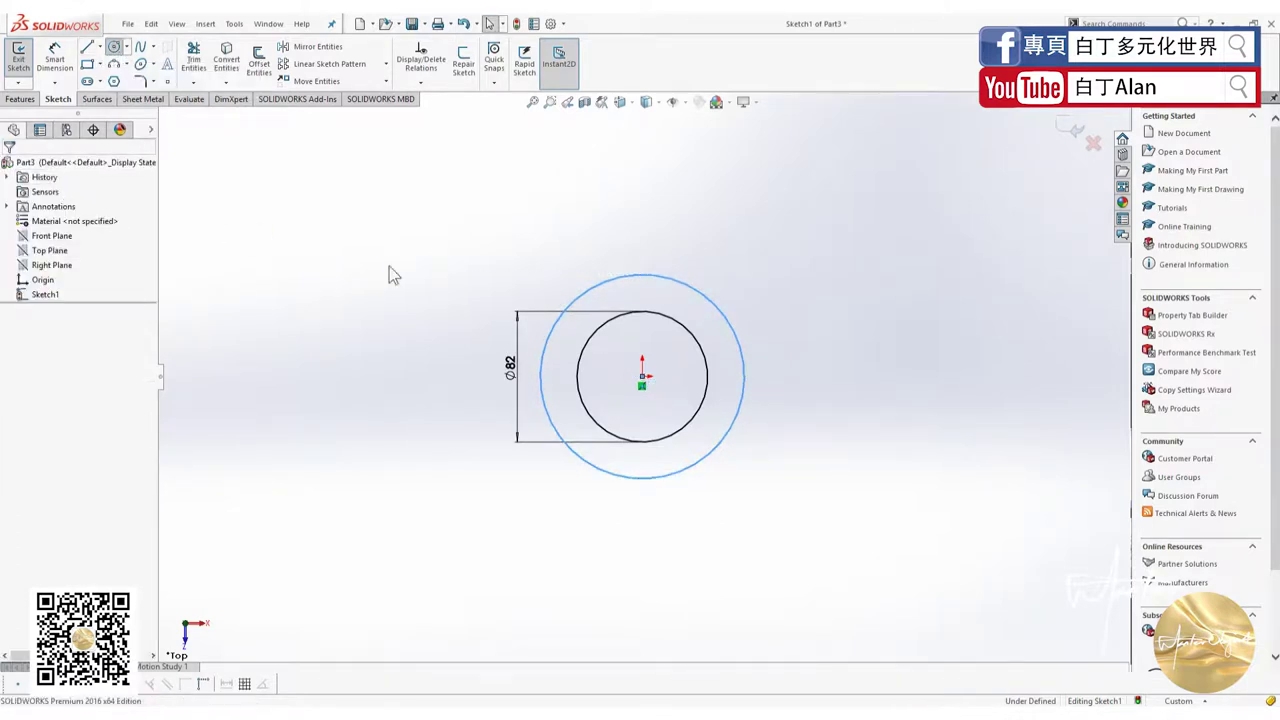
click(640, 376)
click(660, 360)
Dimension the inner circle to Ø55 and the outer circle to Ø64
click(55, 58)
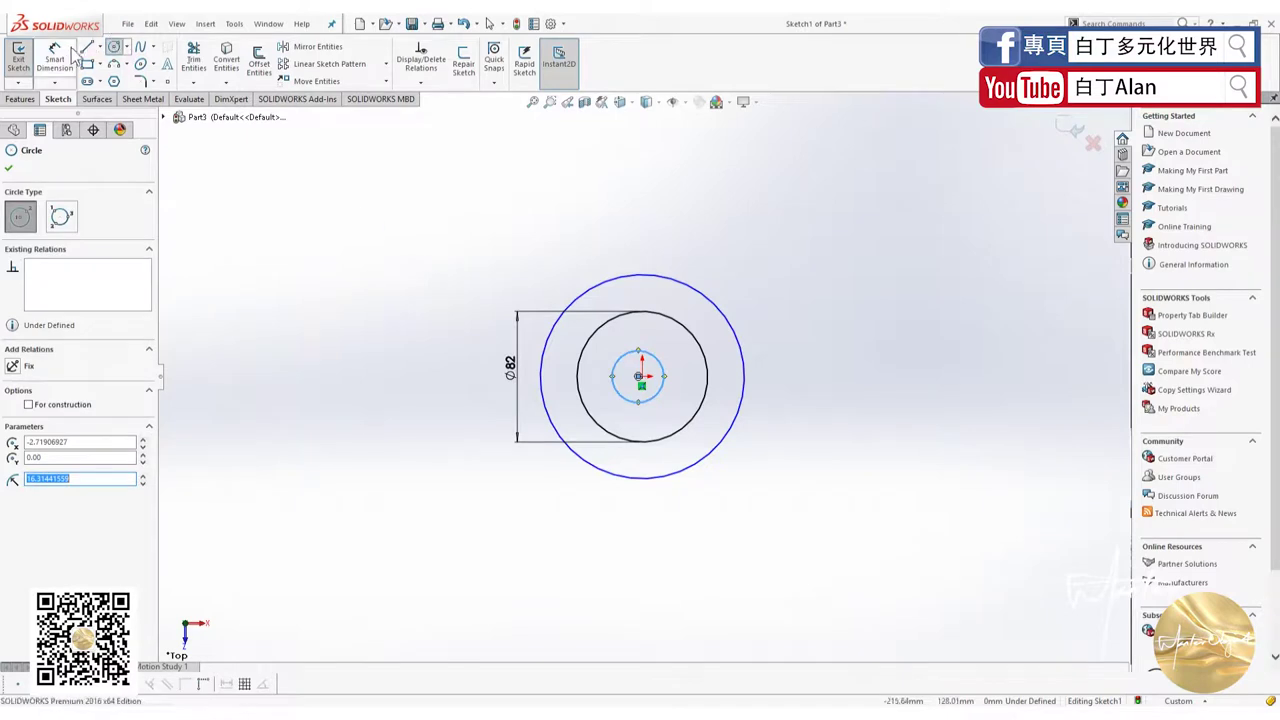
click(593, 370)
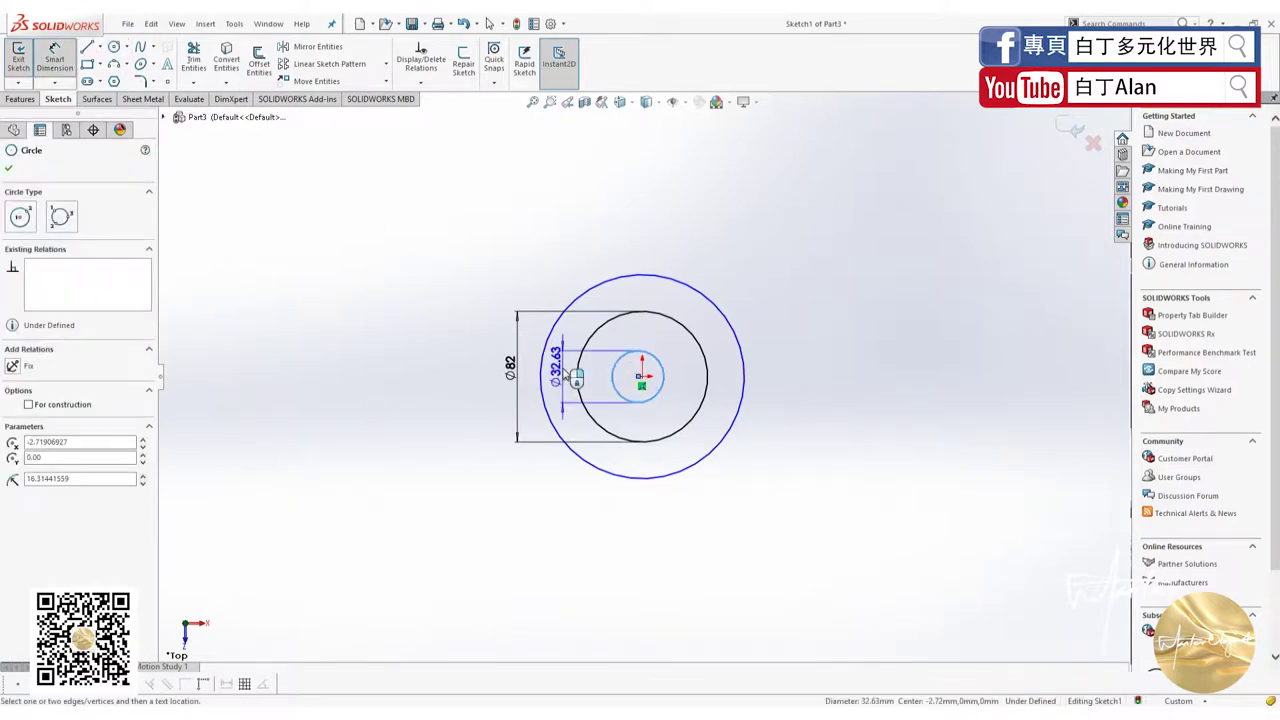
click(565, 376)
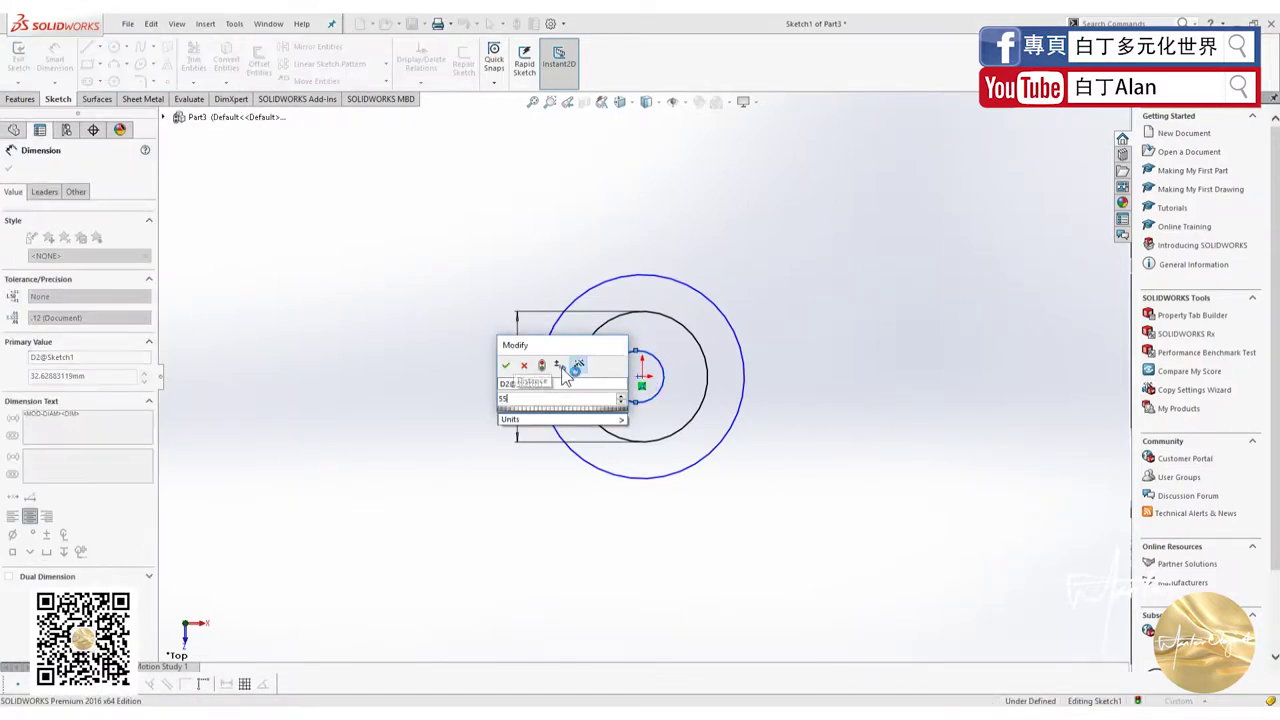
text(55)
key(Return)
click(553, 330)
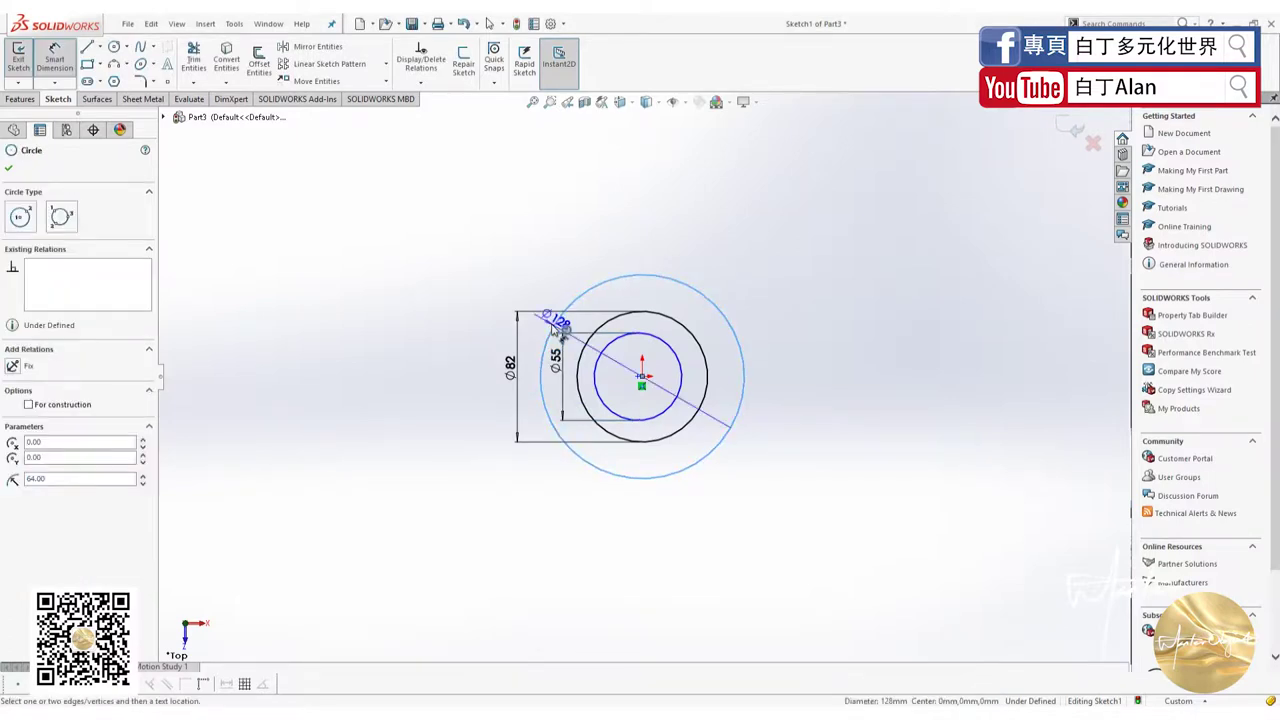
click(462, 372)
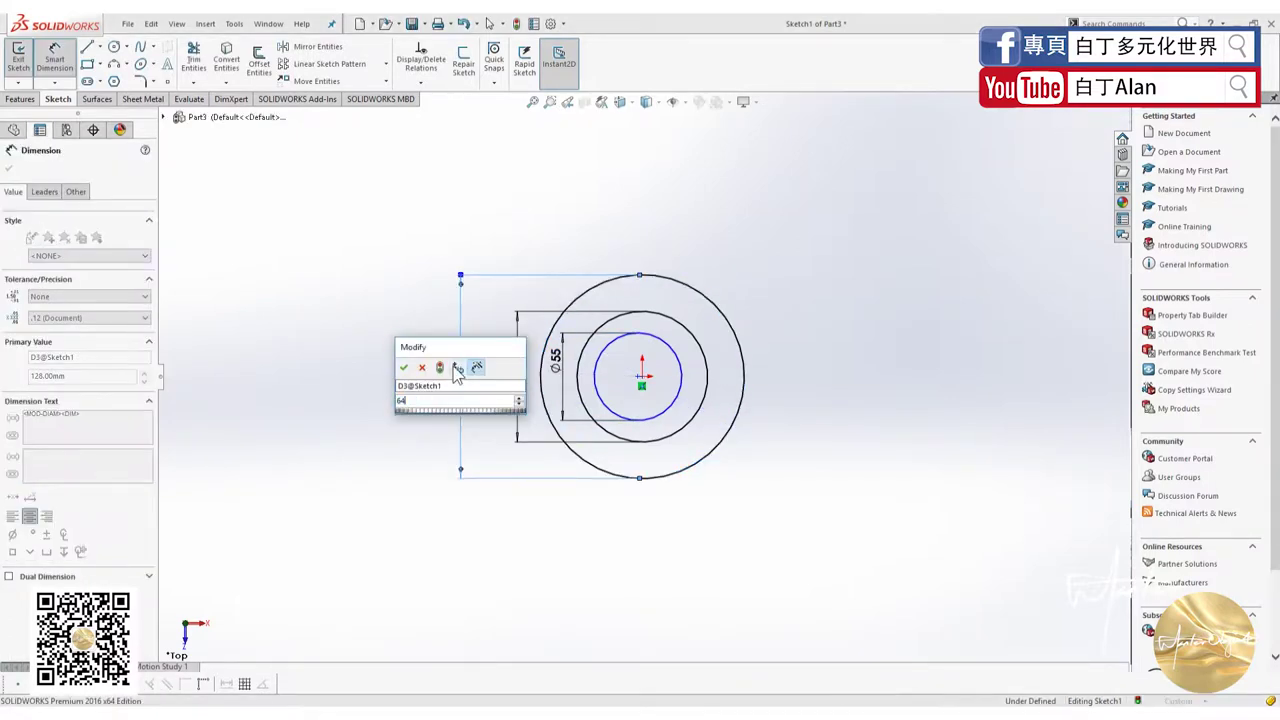
text(64)
key(Return)
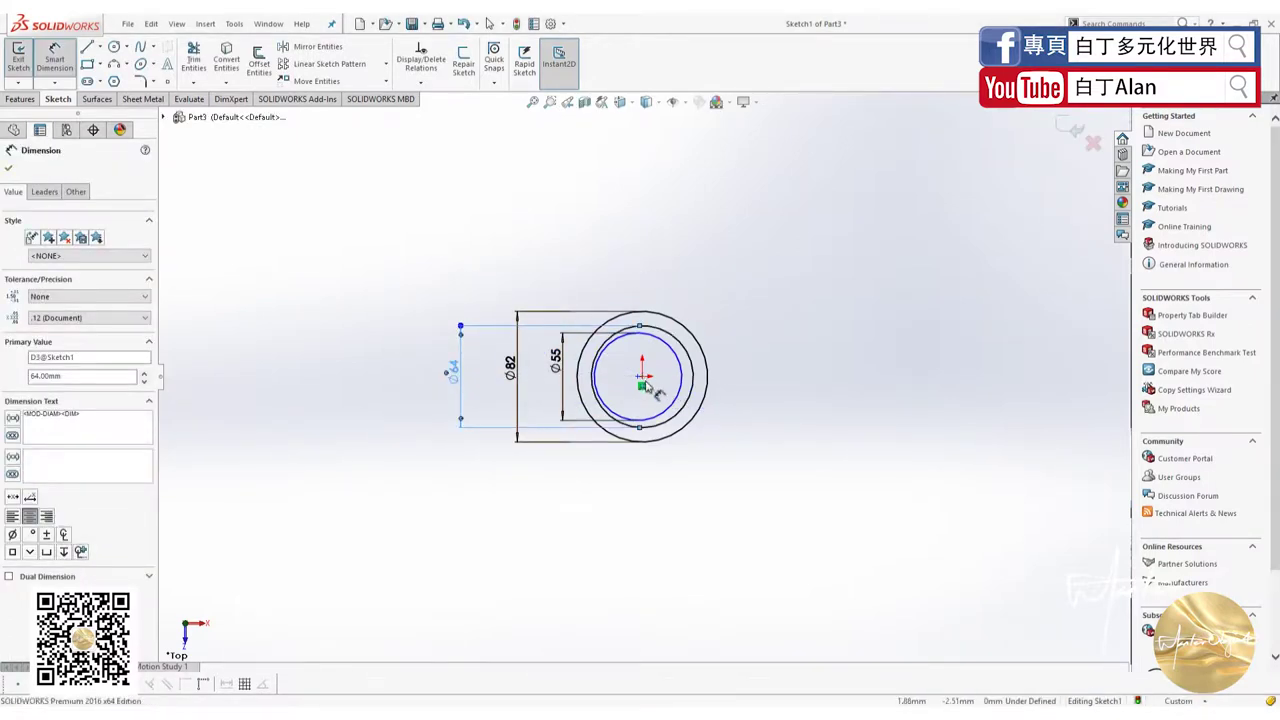
key(Escape)
drag(738, 447, 655, 360)
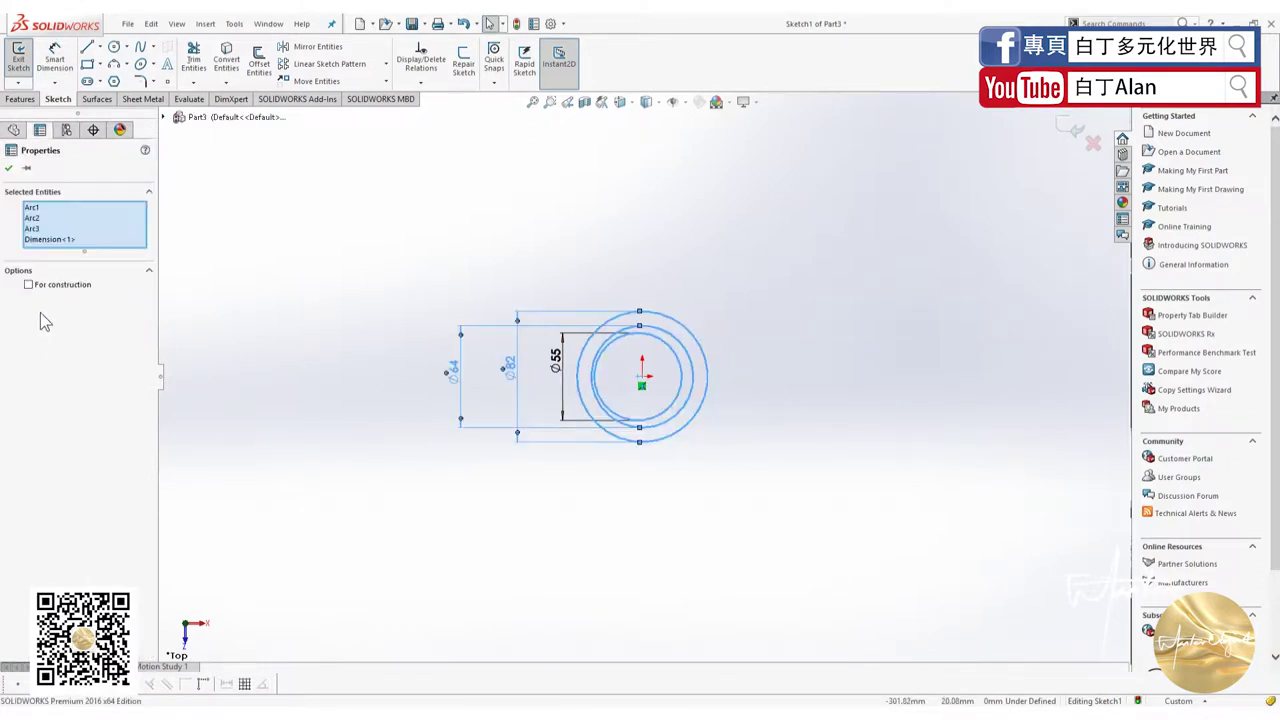
Add a Concentric relation to the three circles
key(Escape)
drag(814, 546, 614, 336)
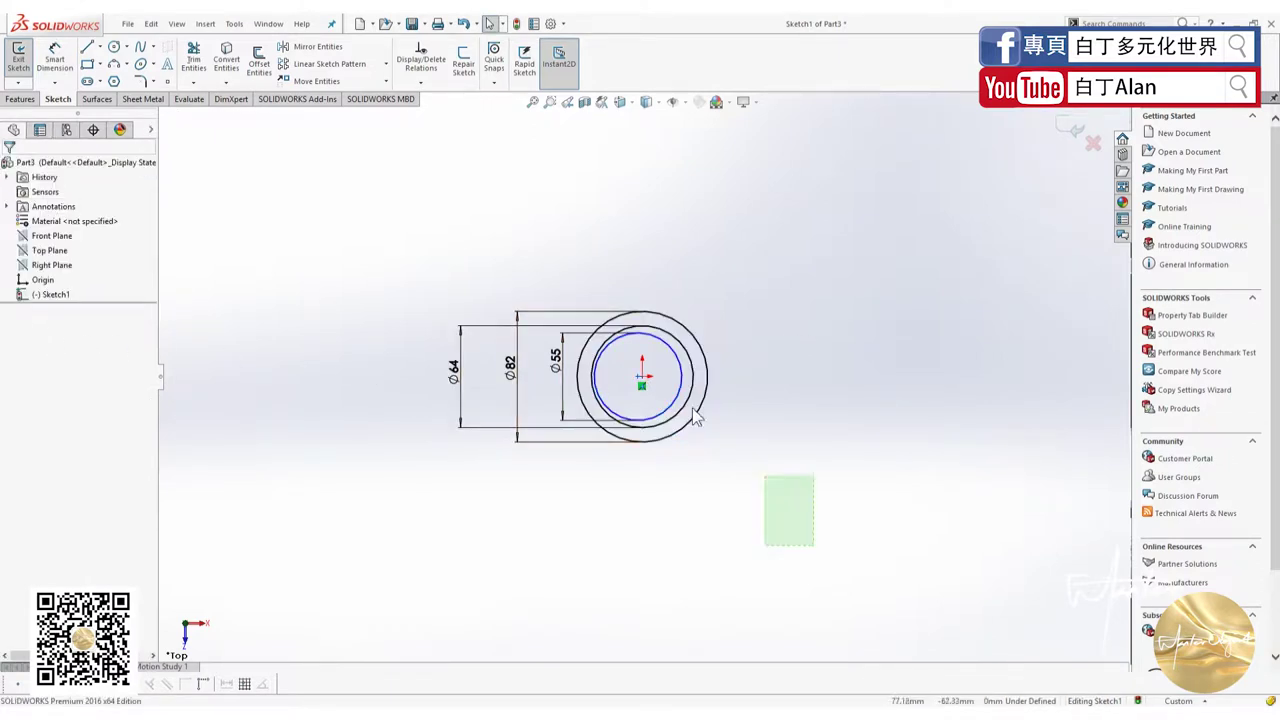
key(Escape)
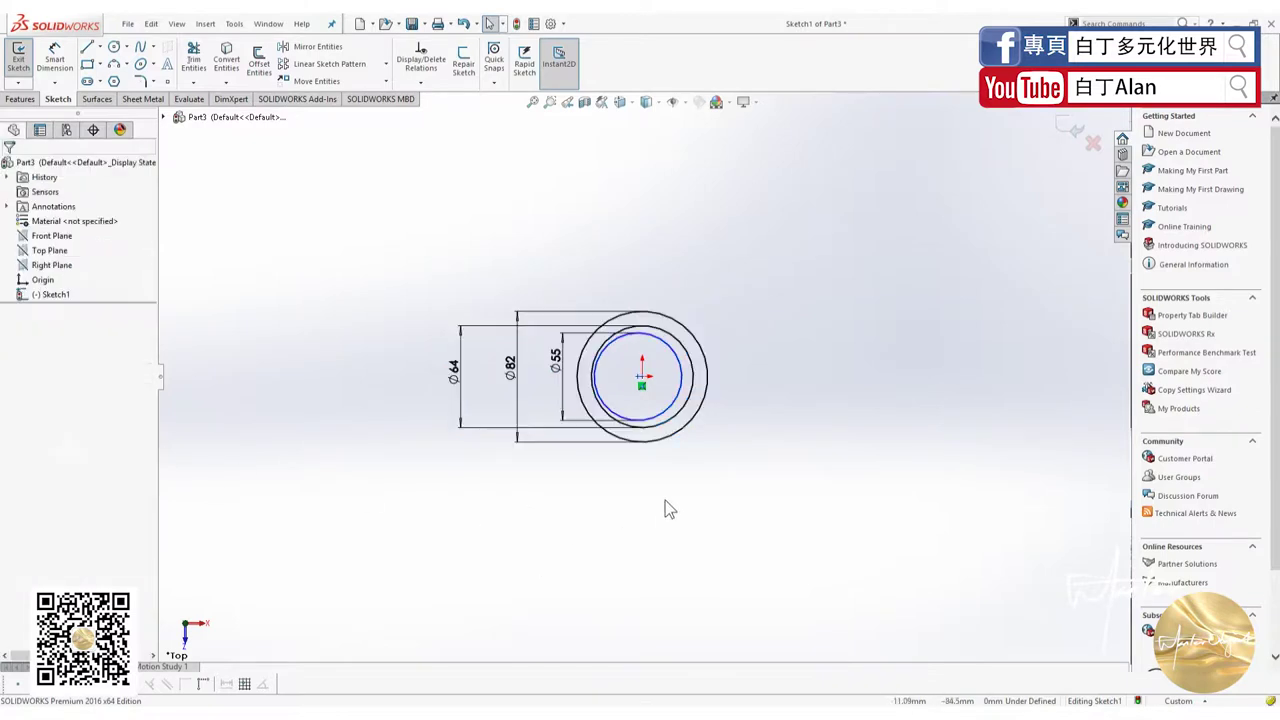
drag(703, 492, 668, 388)
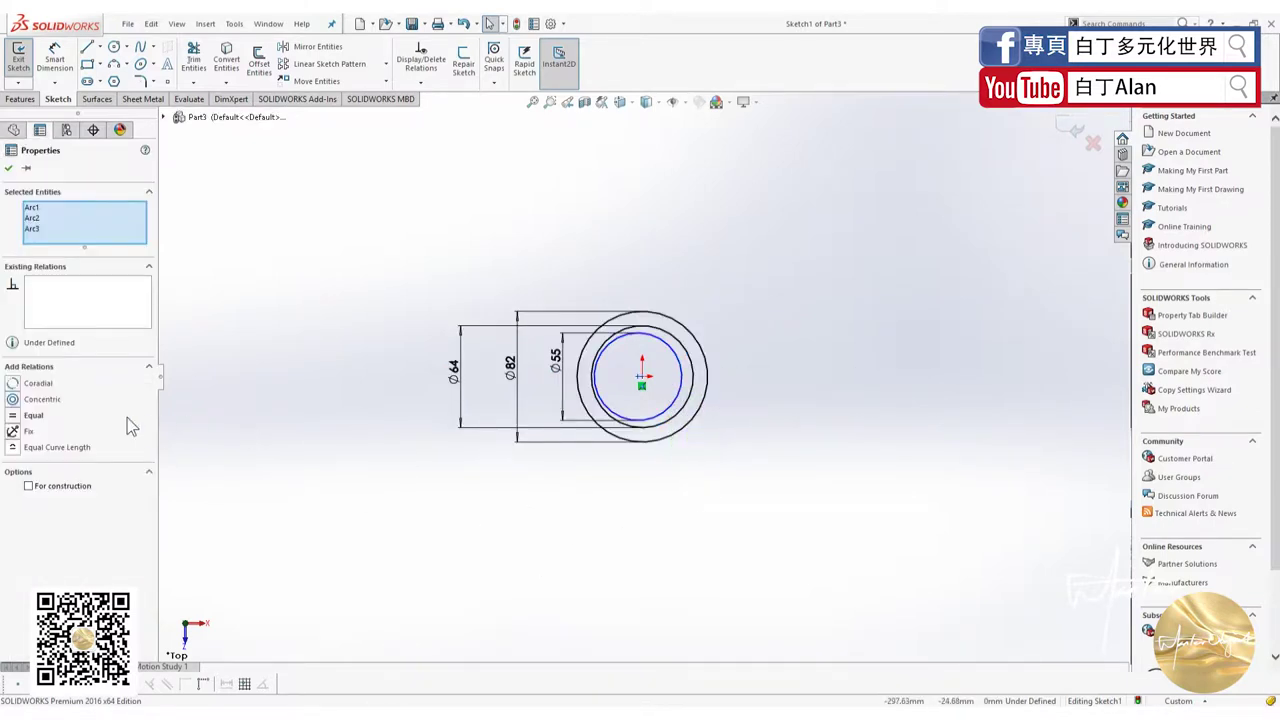
click(22, 400)
click(506, 465)
scroll(750, 385, down, 2)
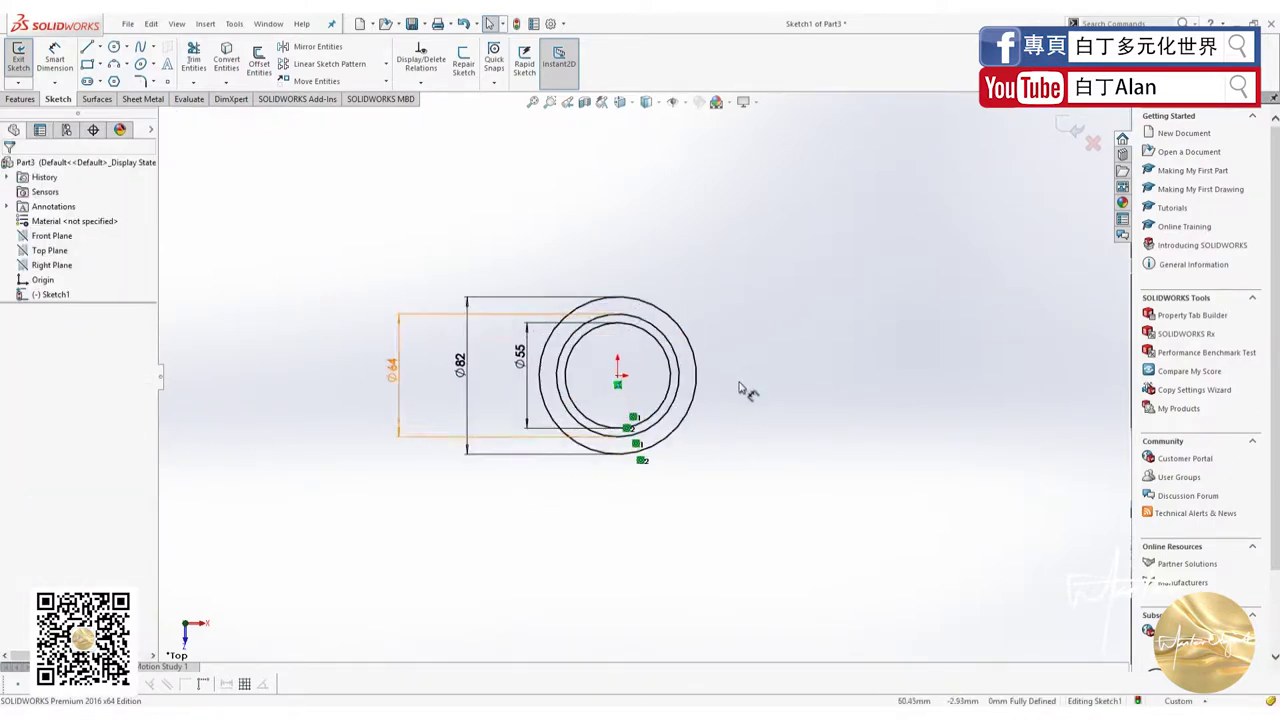
scroll(750, 385, down, 1)
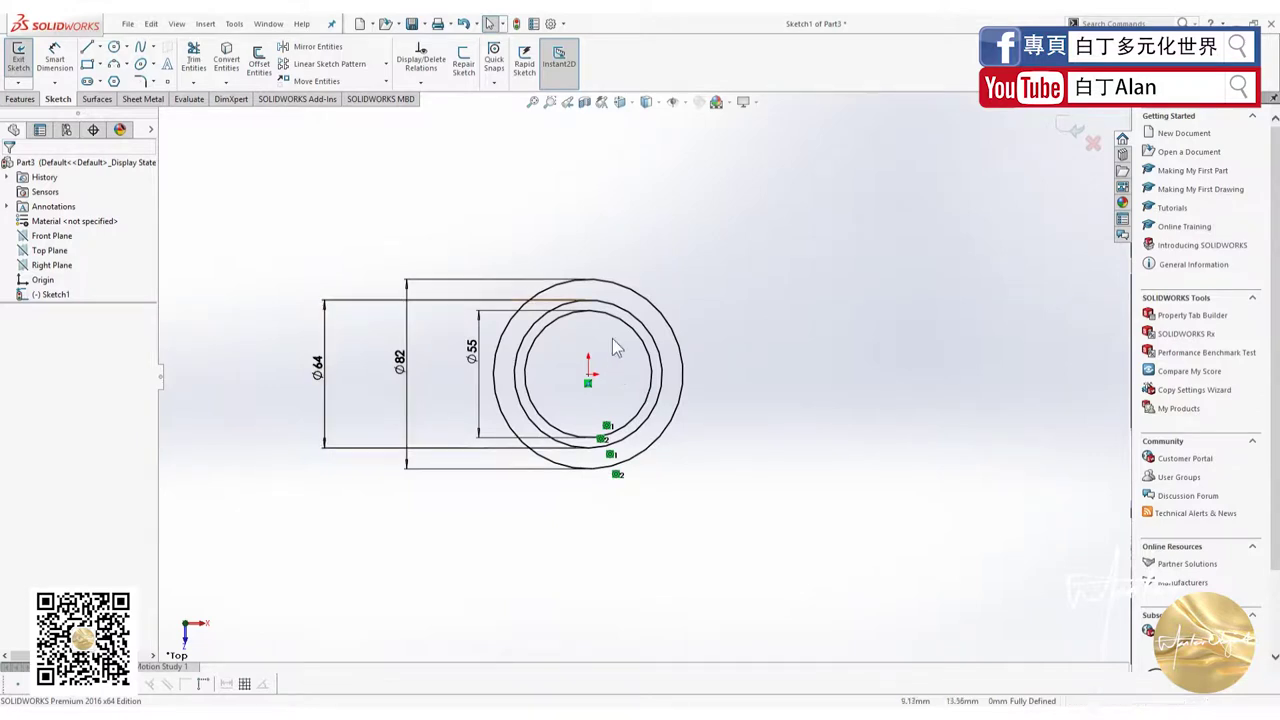
Draw a horizontal centerline through the origin and begin the vertical centerline
click(99, 47)
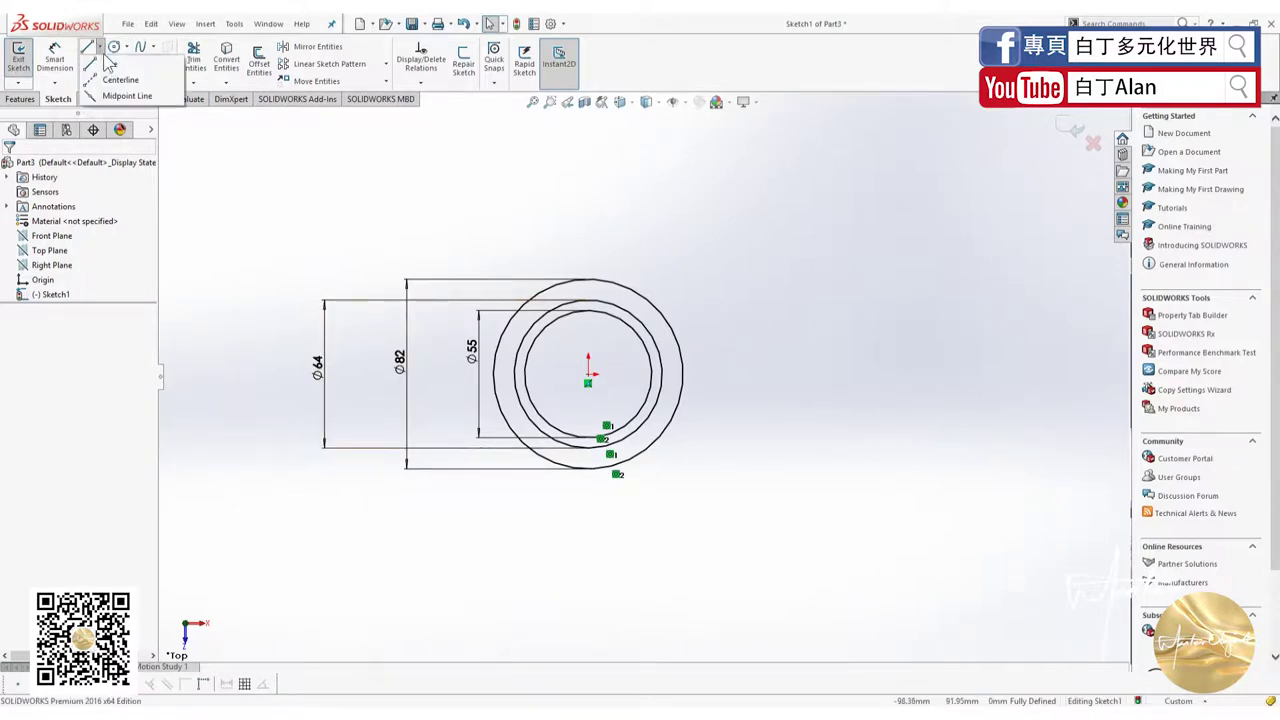
click(110, 76)
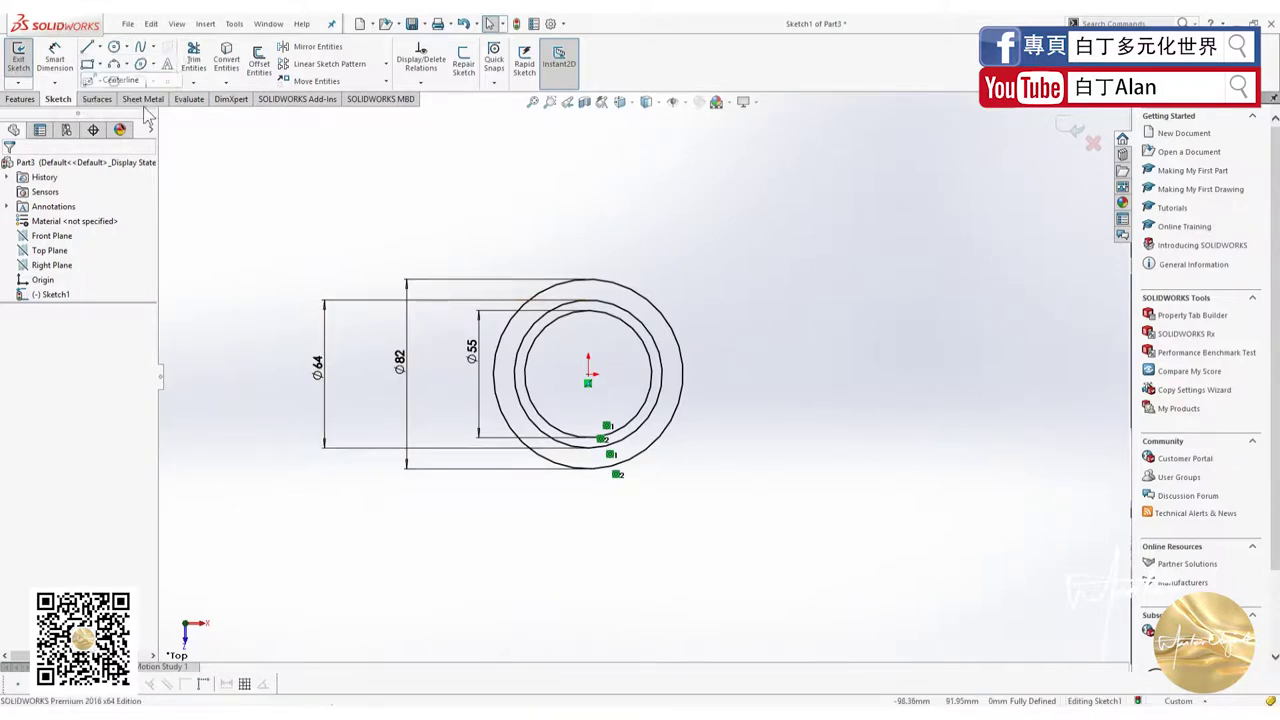
click(295, 373)
click(858, 374)
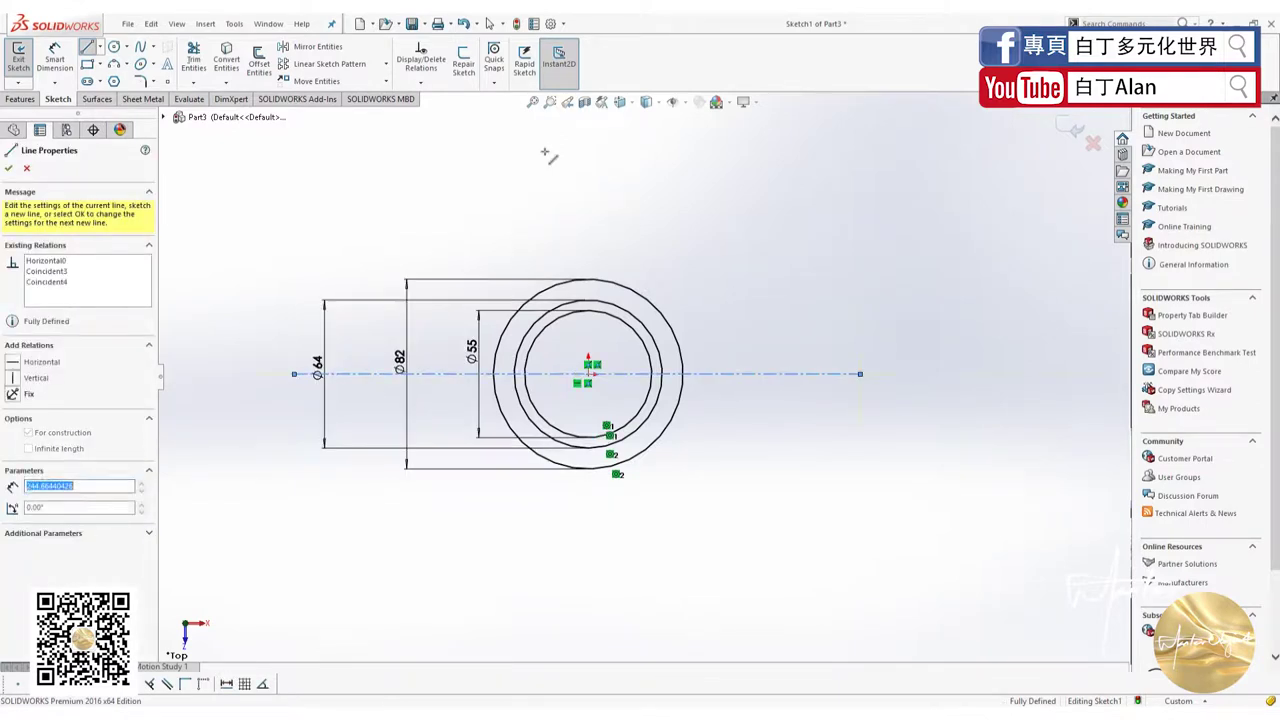
key(Escape)
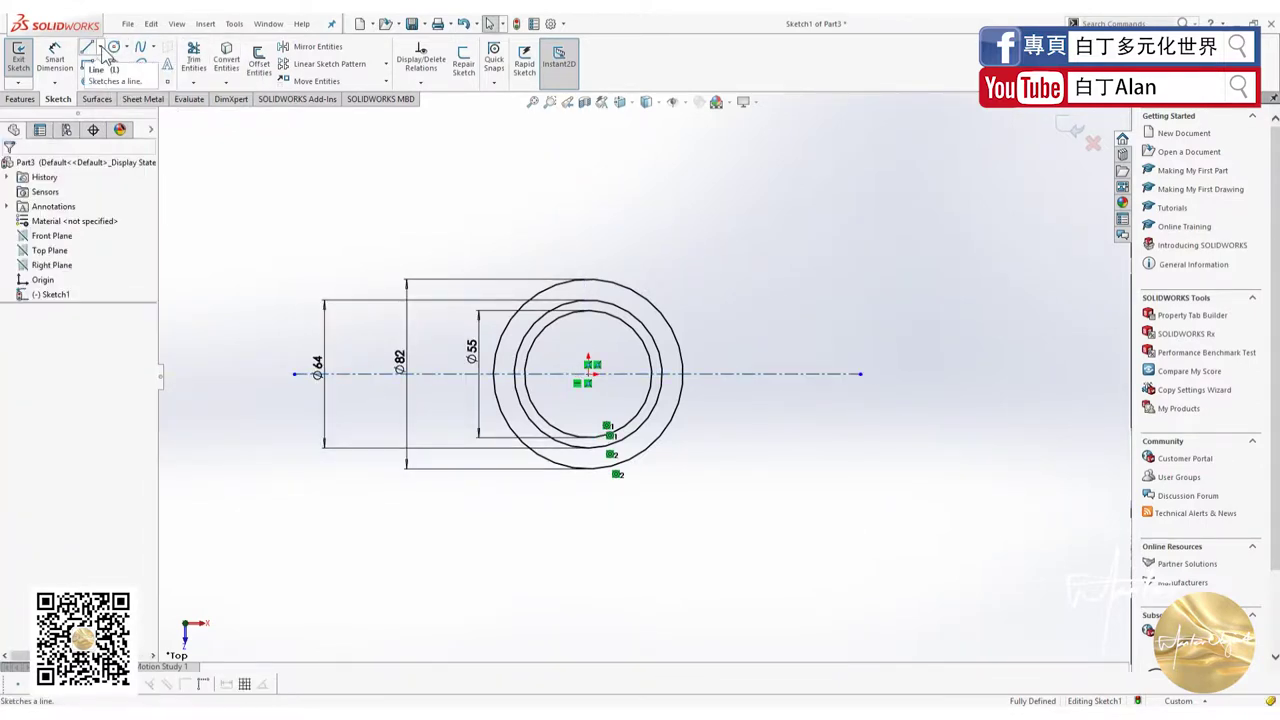
click(99, 47)
click(110, 76)
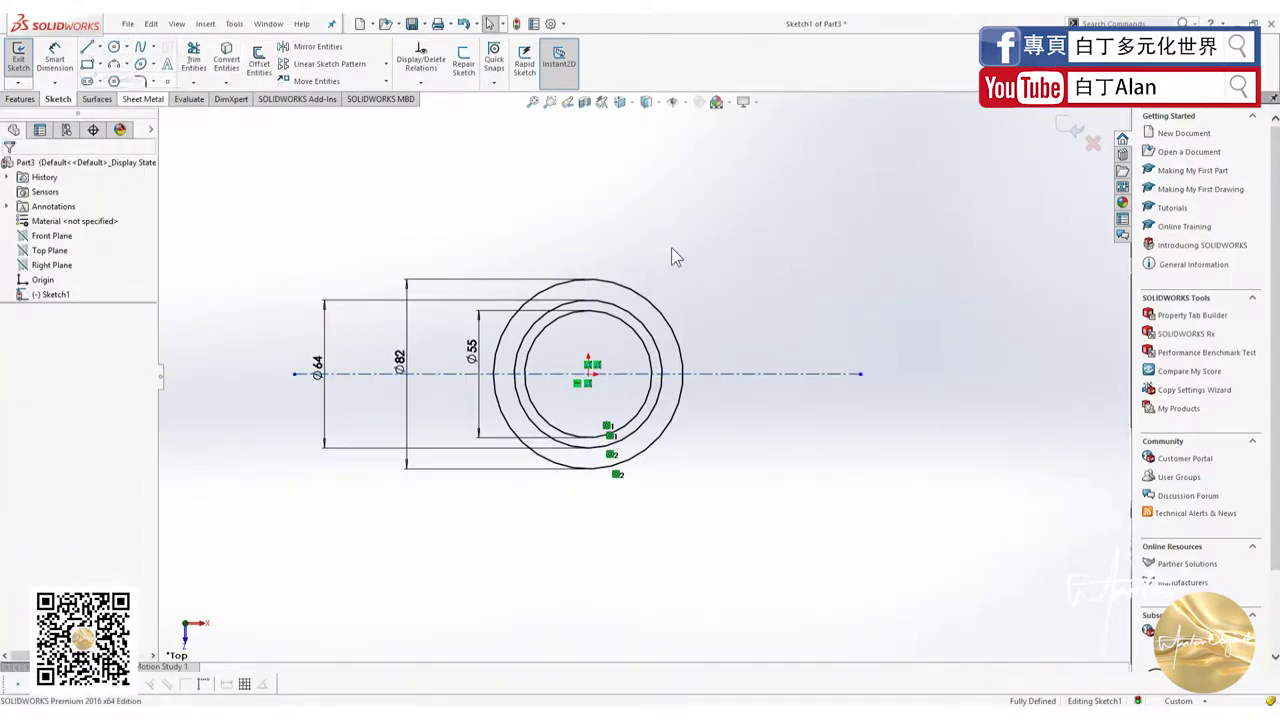
click(588, 185)
Finish the vertical centerline and draw two short horizontal lines left of centre
click(589, 572)
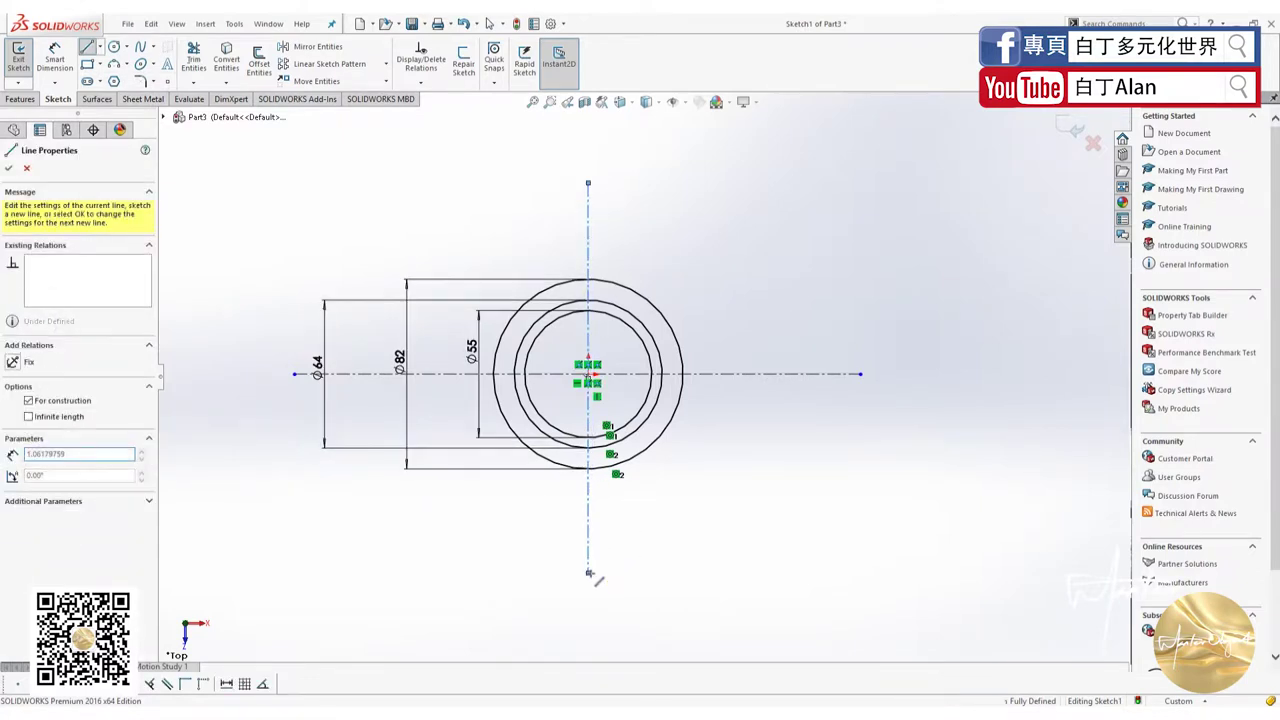
key(Escape)
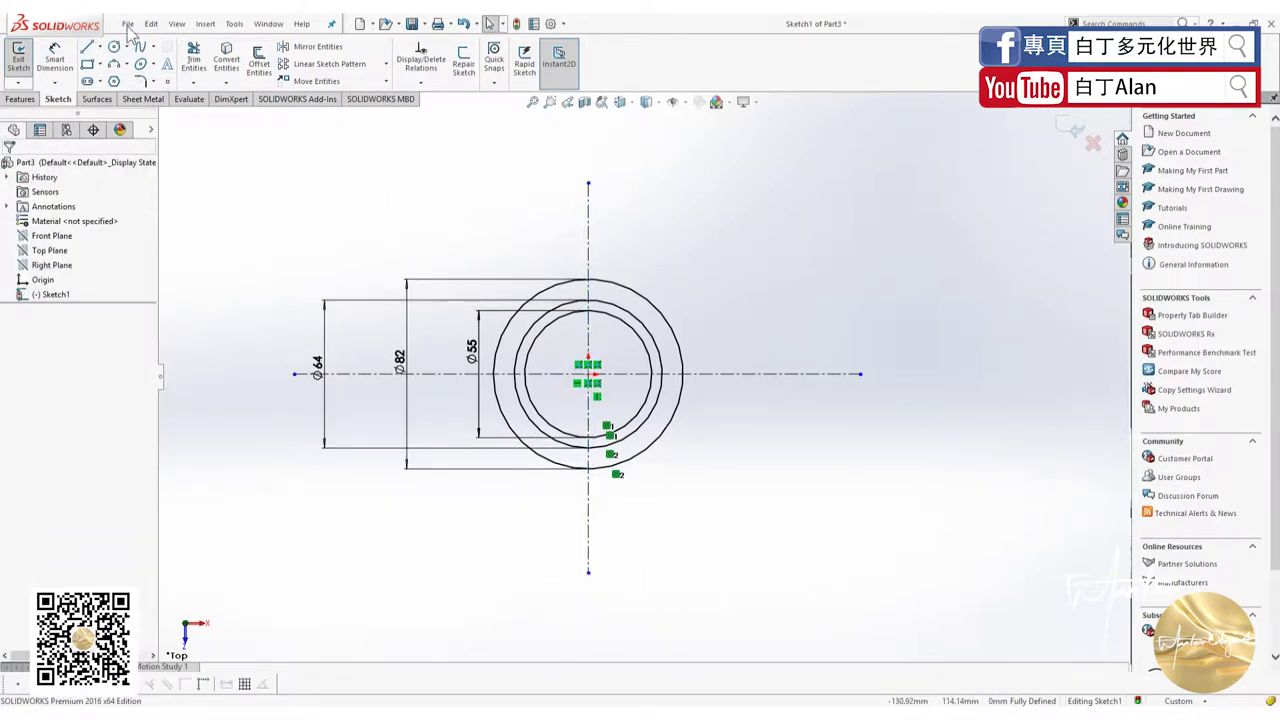
click(88, 47)
scroll(566, 372, down, 5)
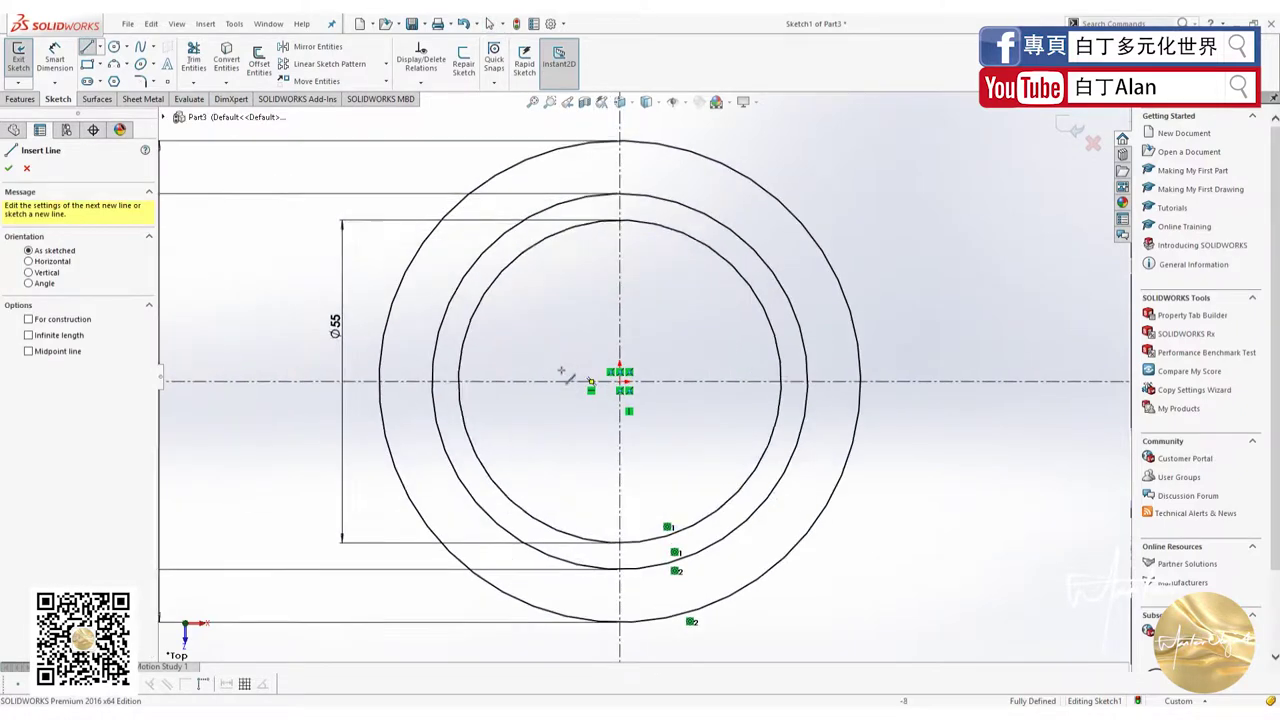
click(413, 375)
click(474, 373)
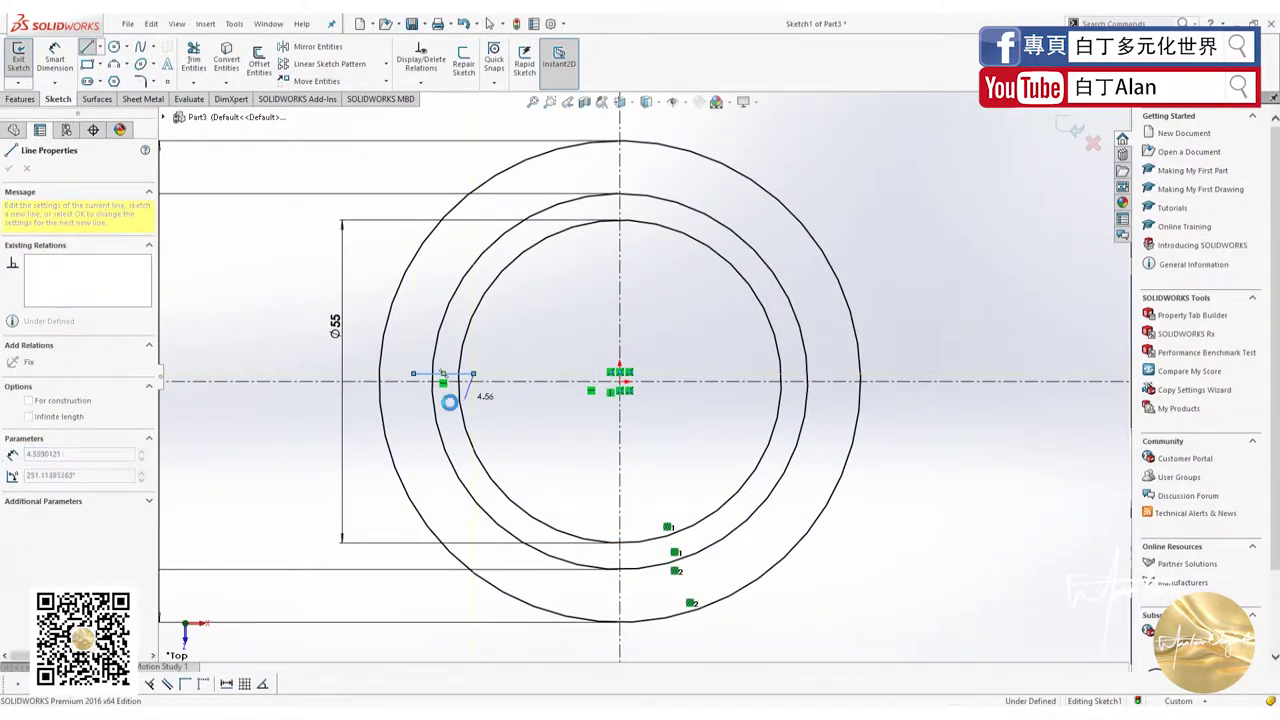
key(Escape)
click(88, 47)
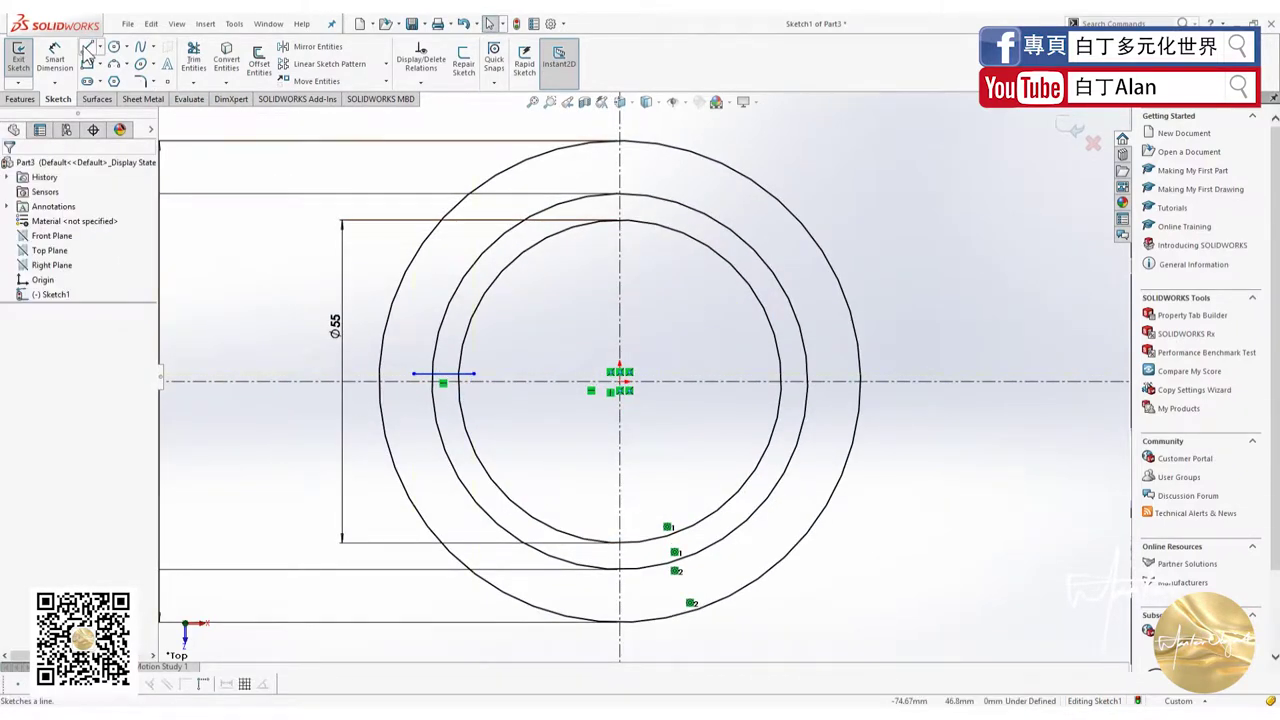
click(414, 407)
click(481, 407)
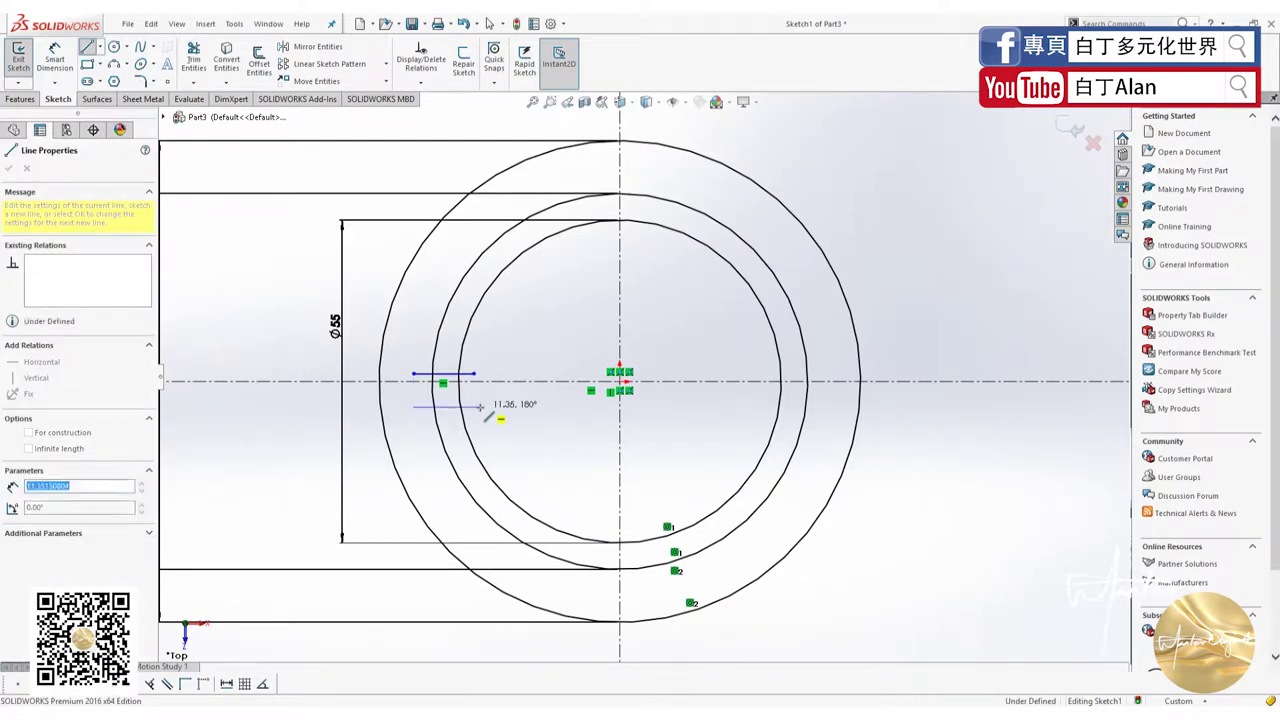
key(Escape)
Dimension the two lines 7 mm apart, the upper one 3.50 from the centerline
click(55, 57)
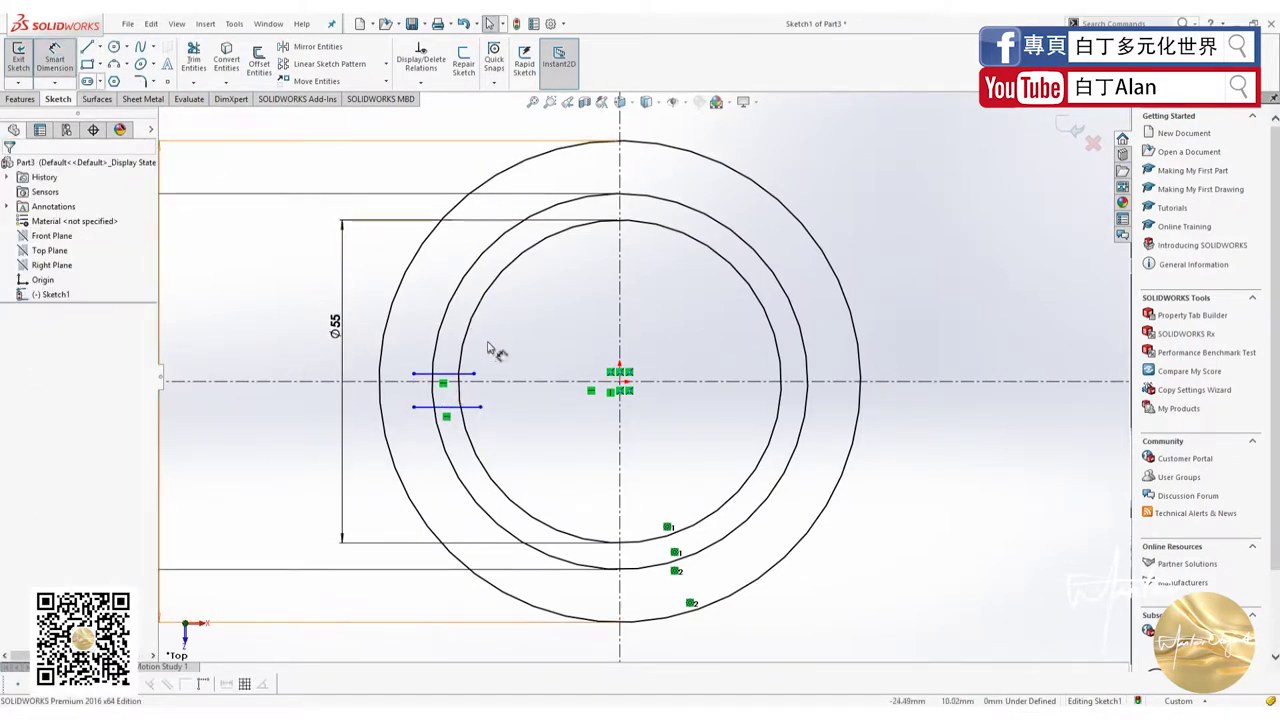
scroll(485, 360, up, 3)
click(478, 387)
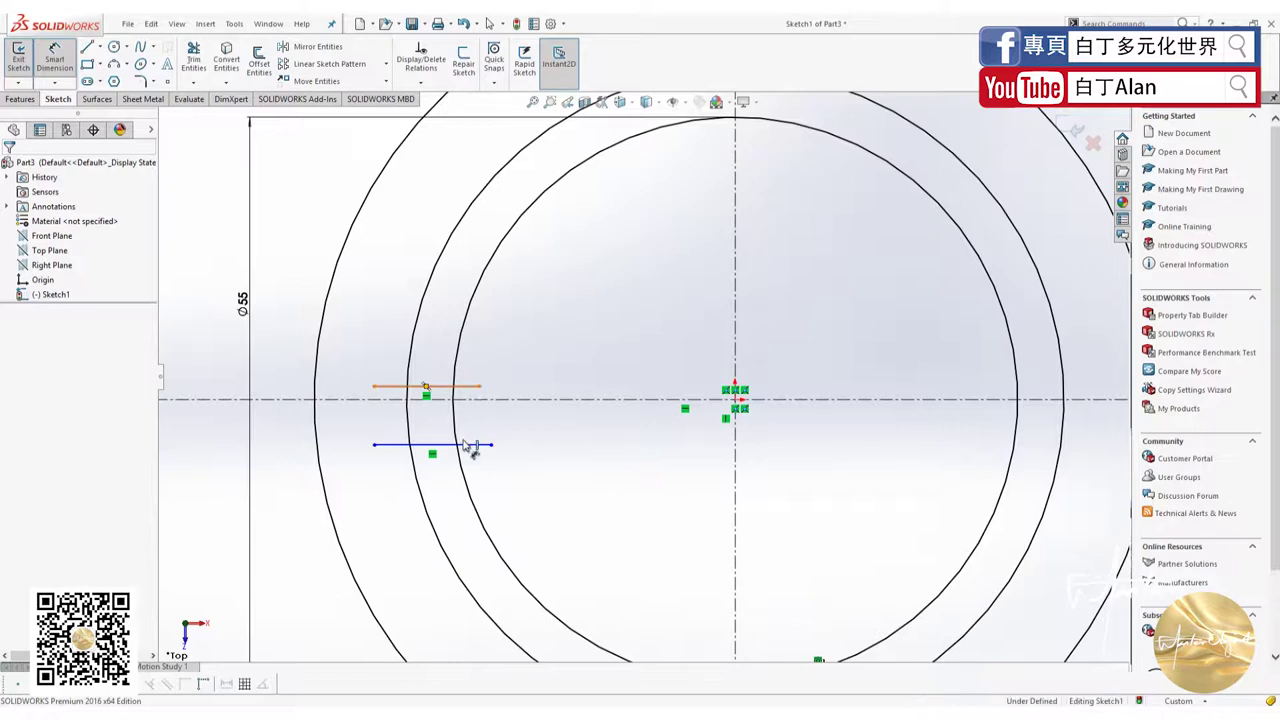
click(465, 444)
click(363, 428)
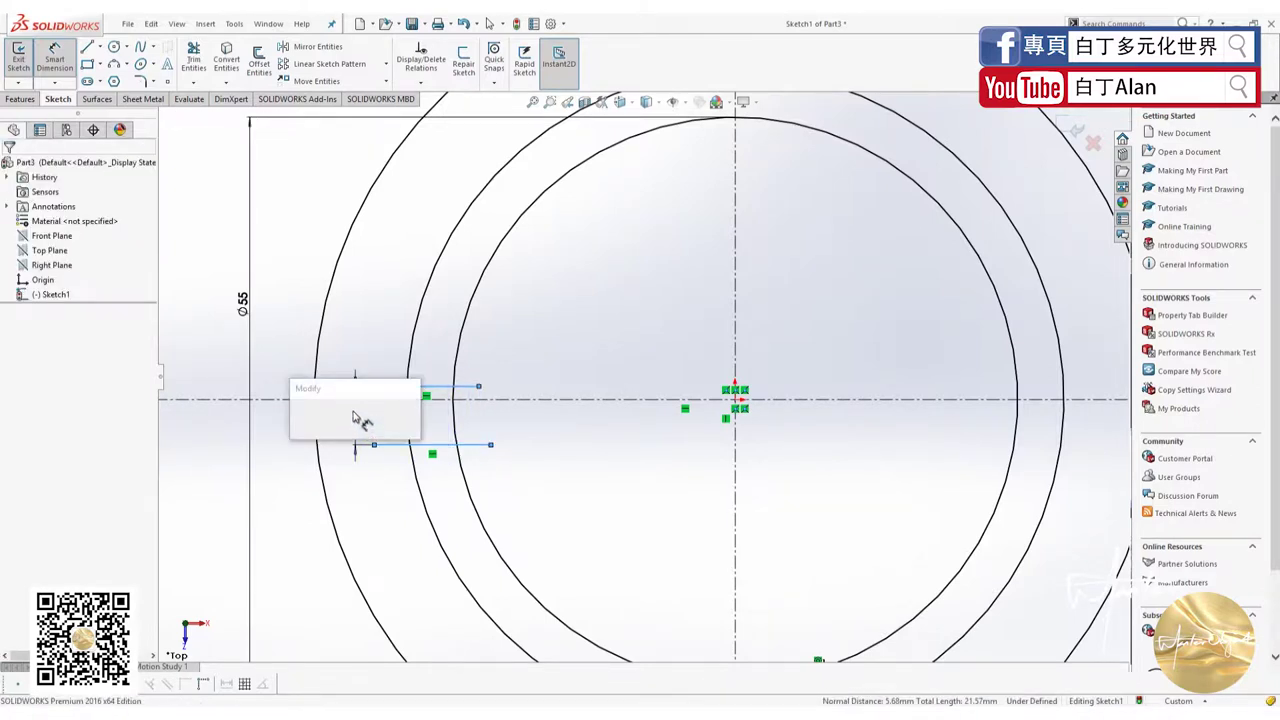
text(7.00mm)
key(Return)
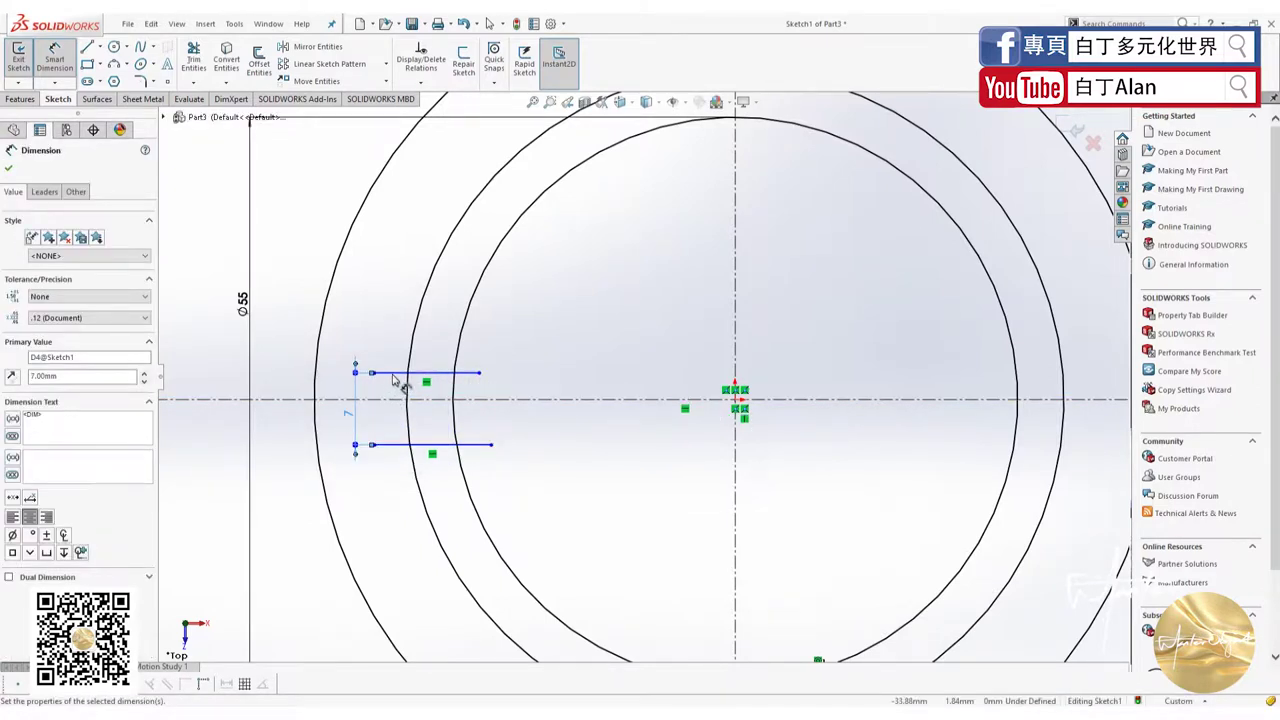
click(394, 373)
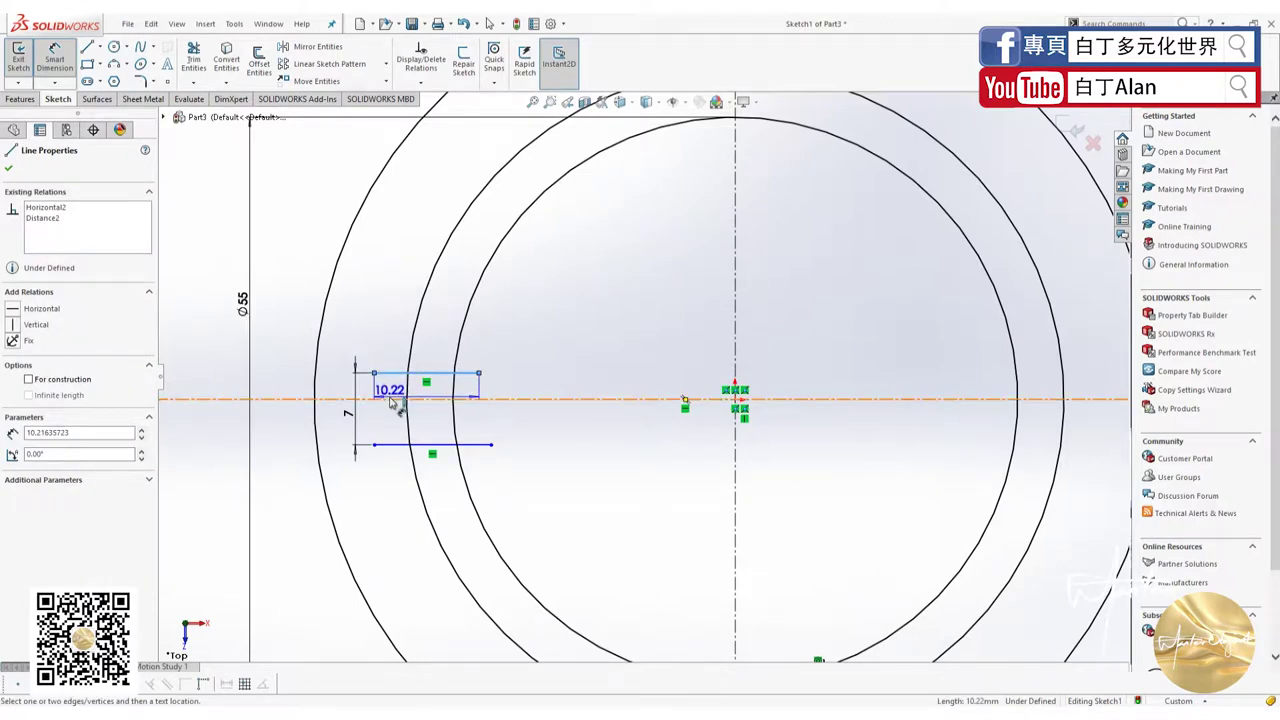
click(387, 390)
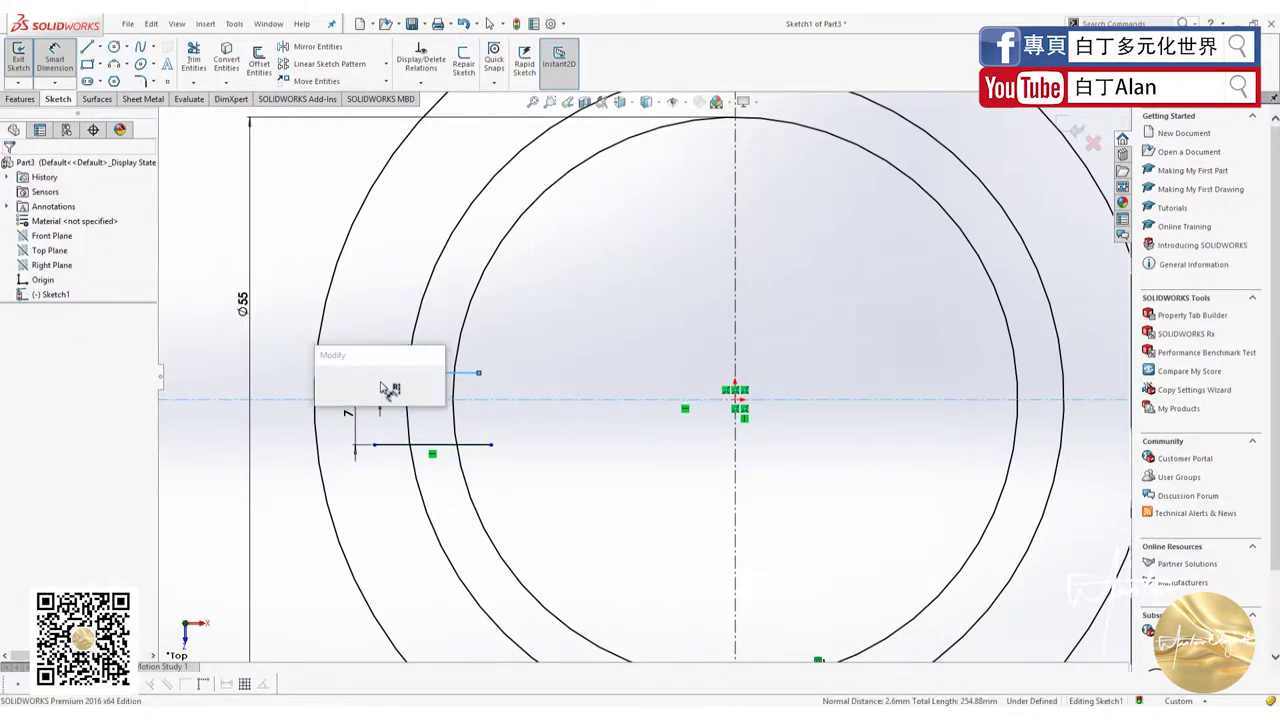
text(3.5)
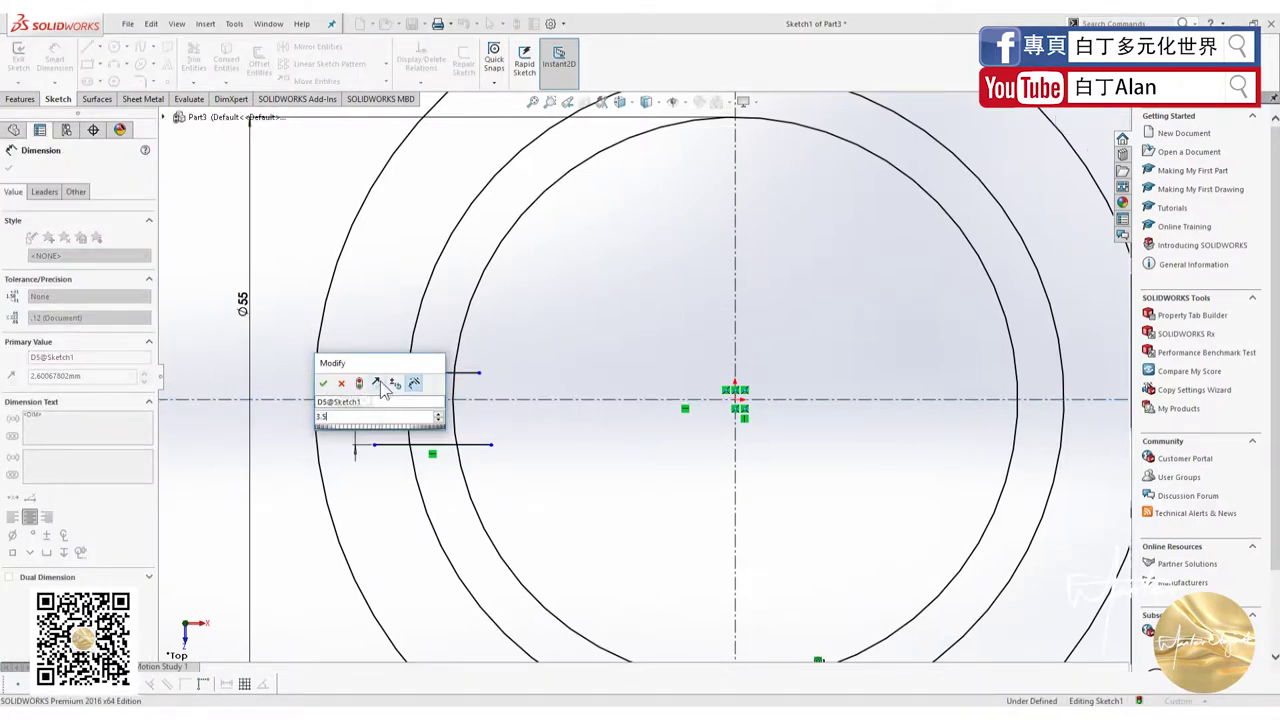
key(Return)
scroll(460, 418, down, 3)
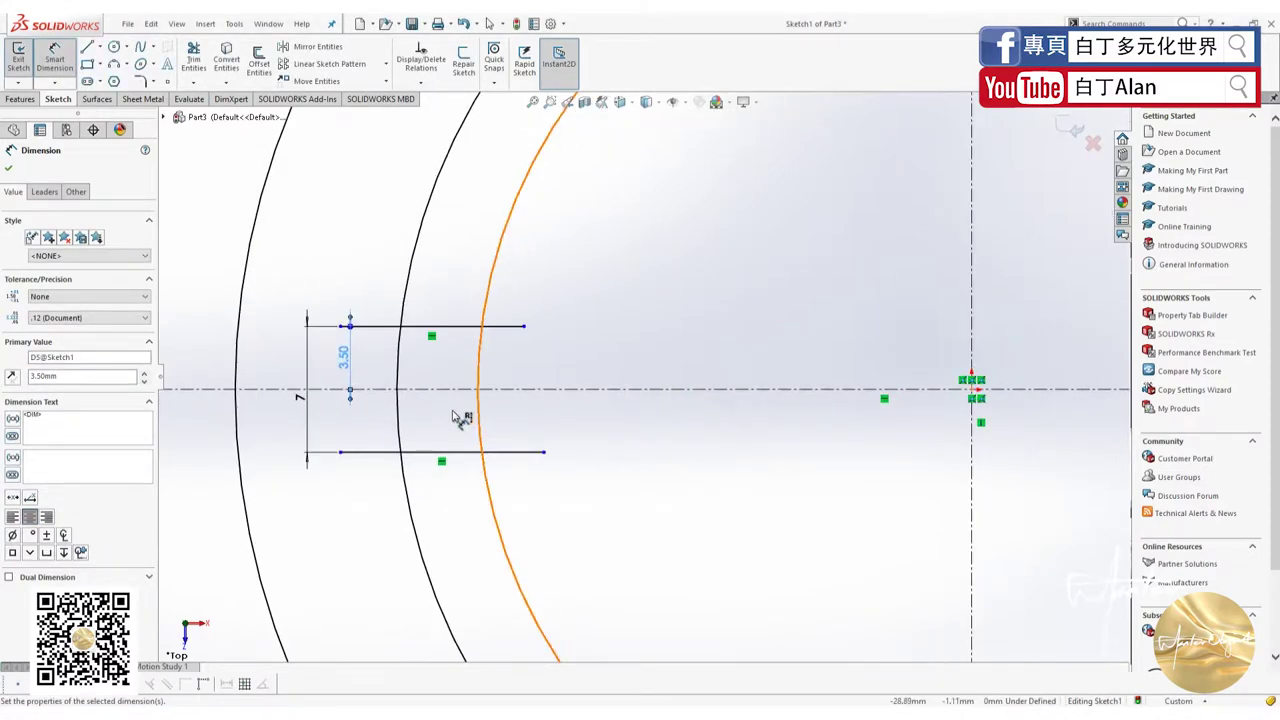
key(f)
scroll(770, 400, down, 1)
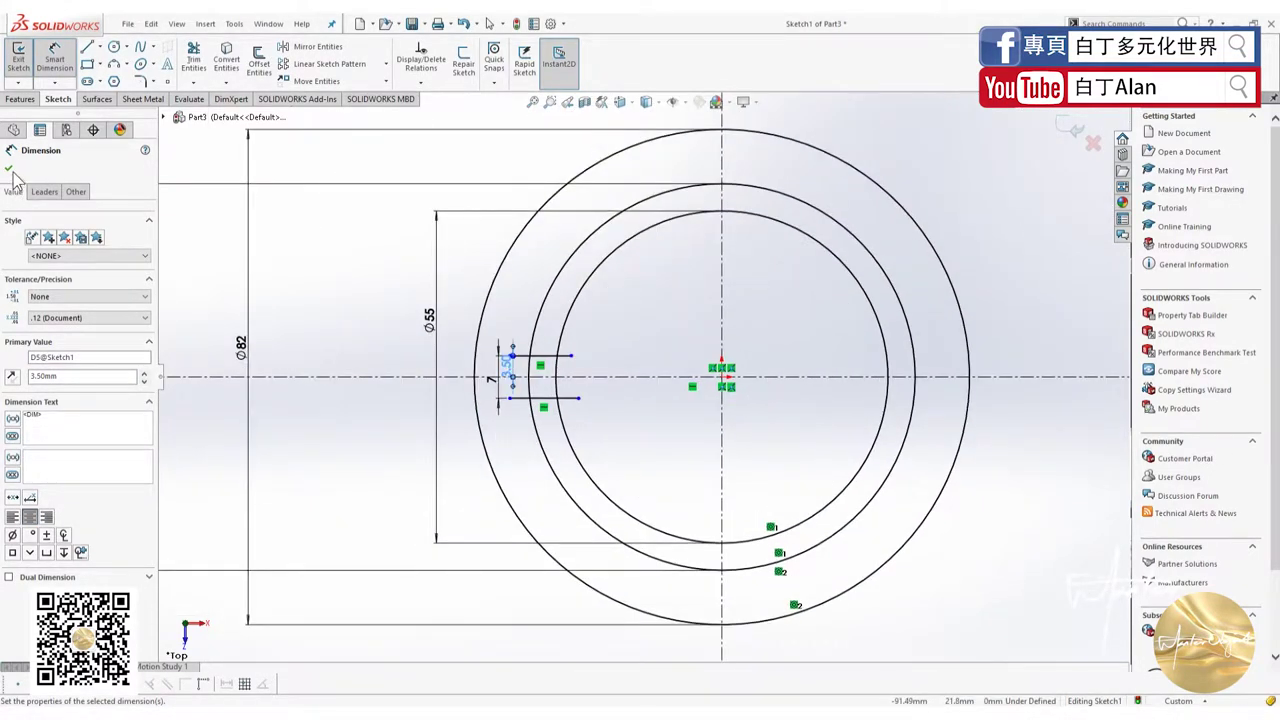
key(Escape)
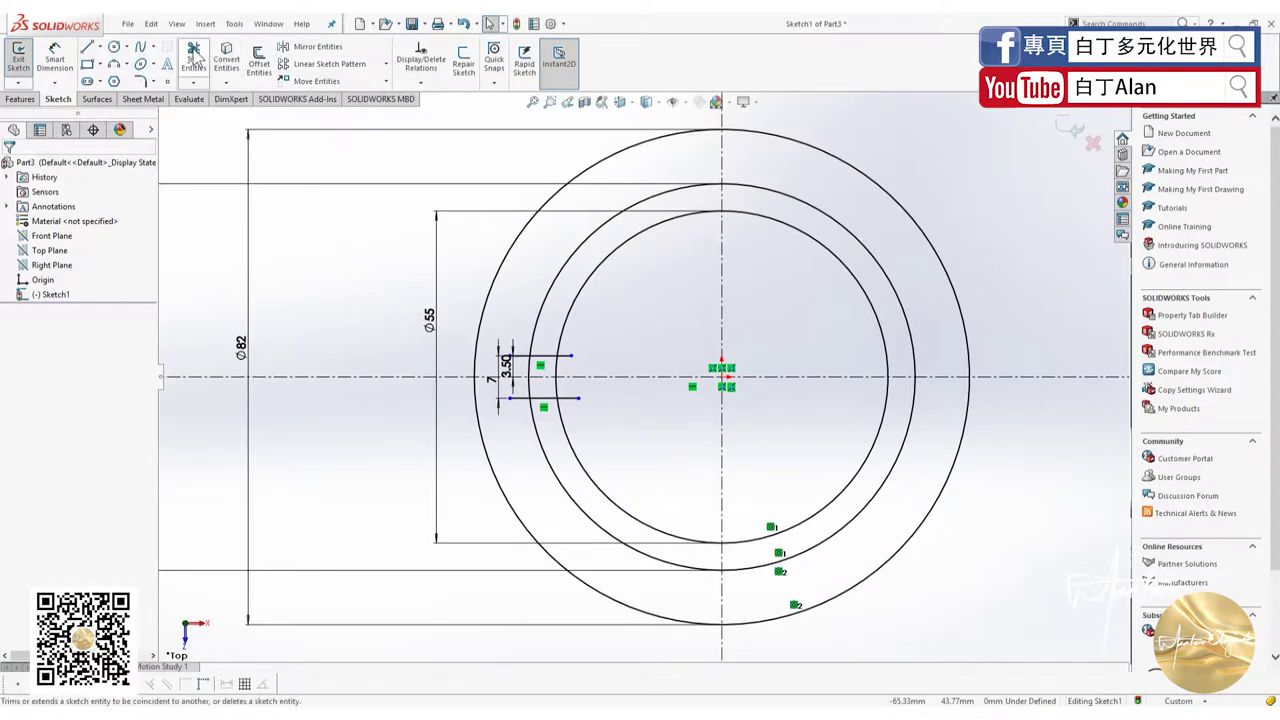
Trim both slot lines to span between the Ø55 and Ø64 circles, then select both
click(193, 57)
scroll(587, 380, down, 3)
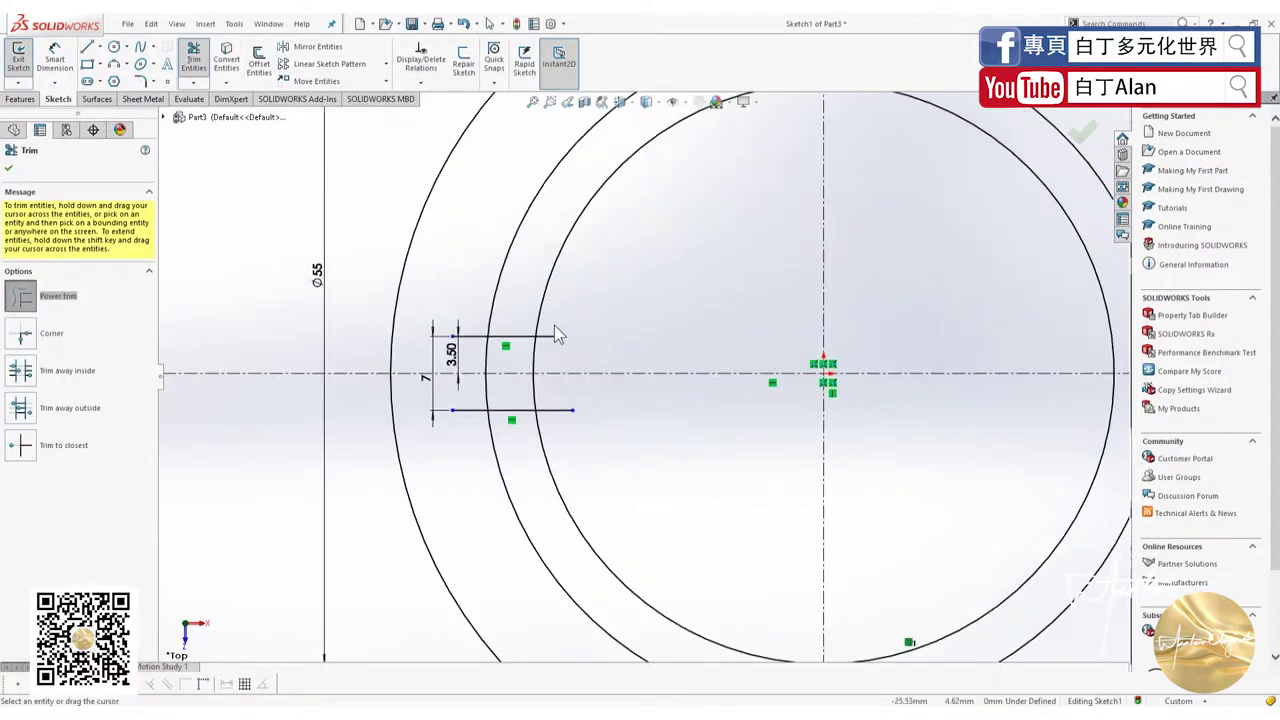
click(560, 409)
click(472, 336)
click(475, 410)
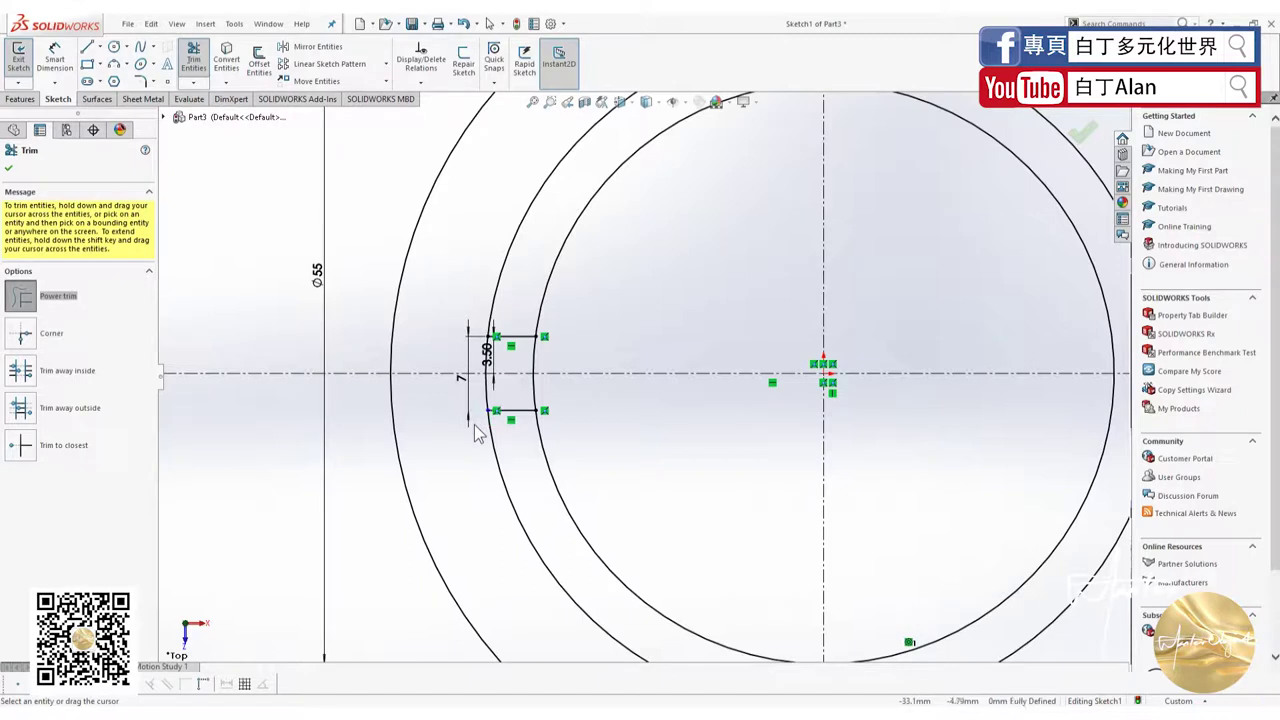
click(8, 172)
click(522, 338)
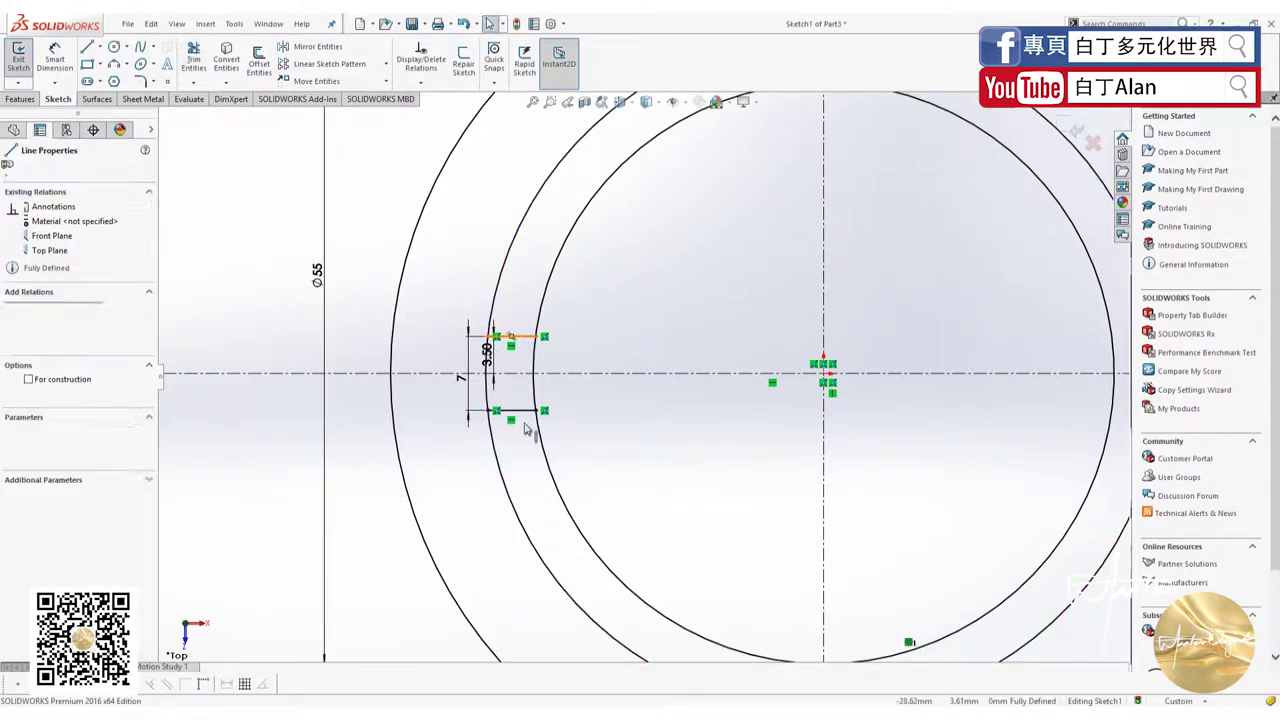
ctrl+click(520, 410)
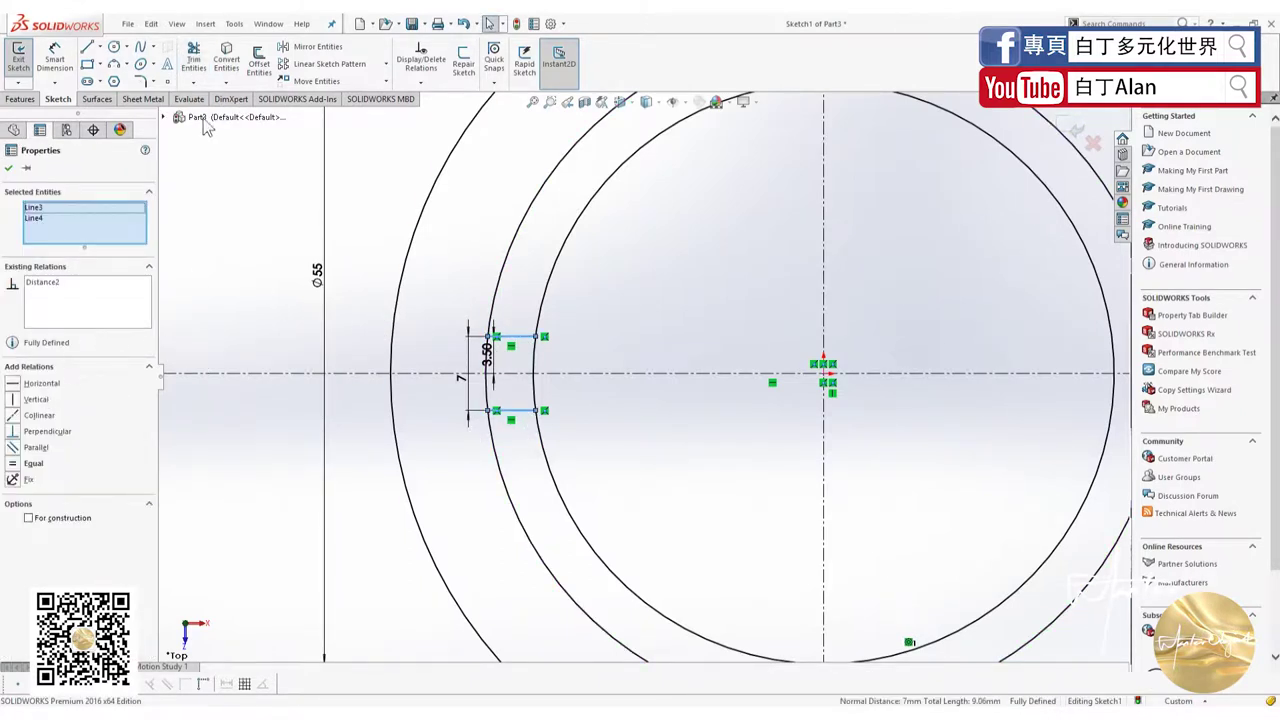
Create a 12-instance circular sketch pattern of the two slot lines around the origin
click(385, 63)
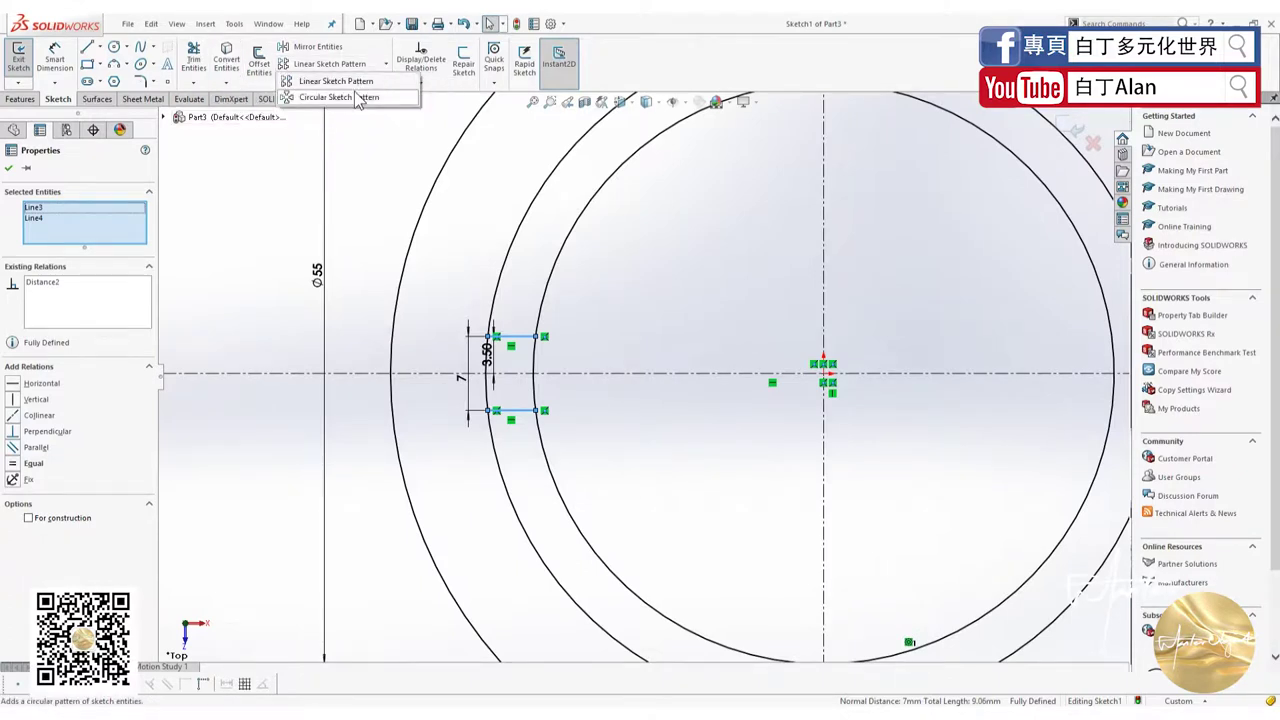
click(358, 97)
double_click(43, 336)
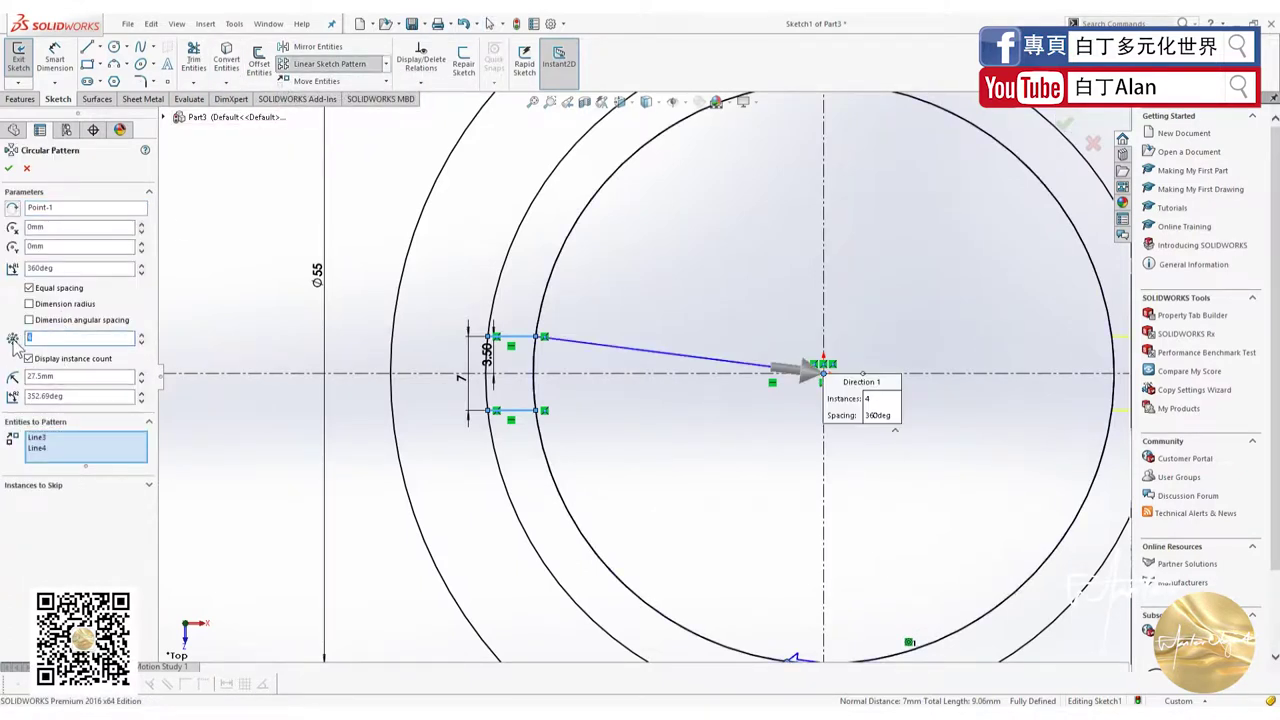
text(12)
click(11, 168)
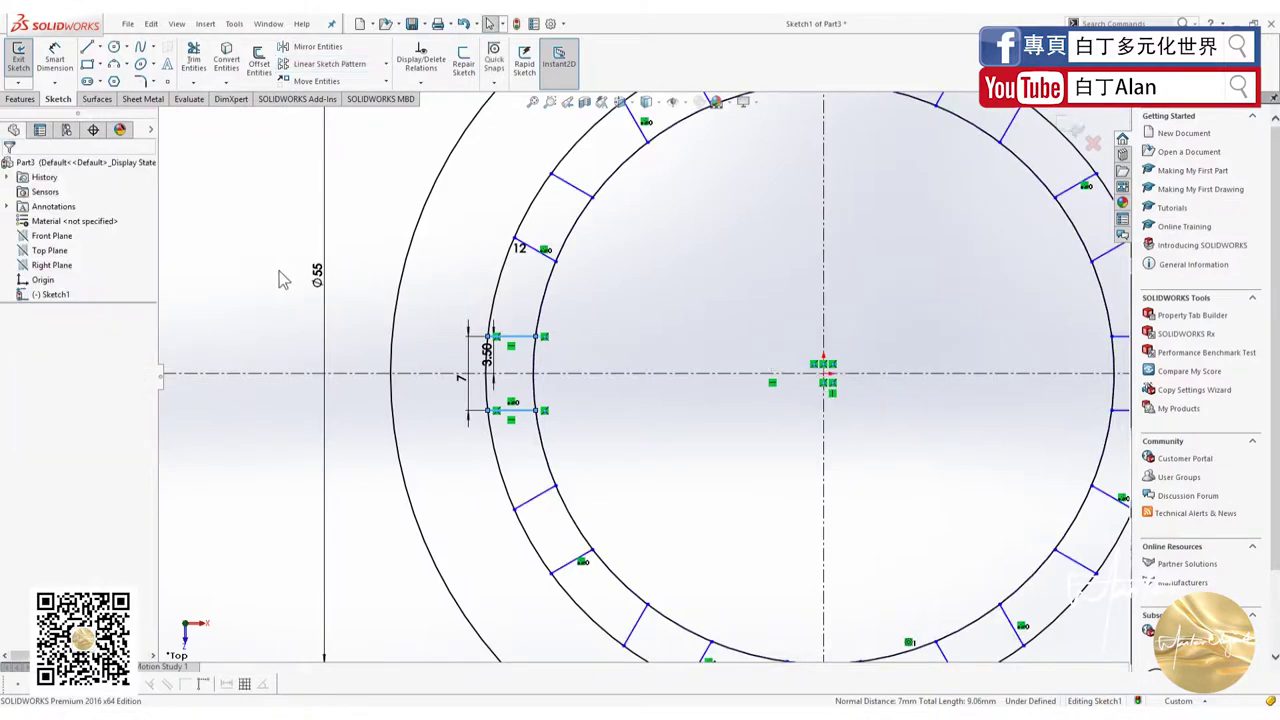
Power-trim the arcs between the 12 slots into a splined outline, then revisit the reference
click(190, 60)
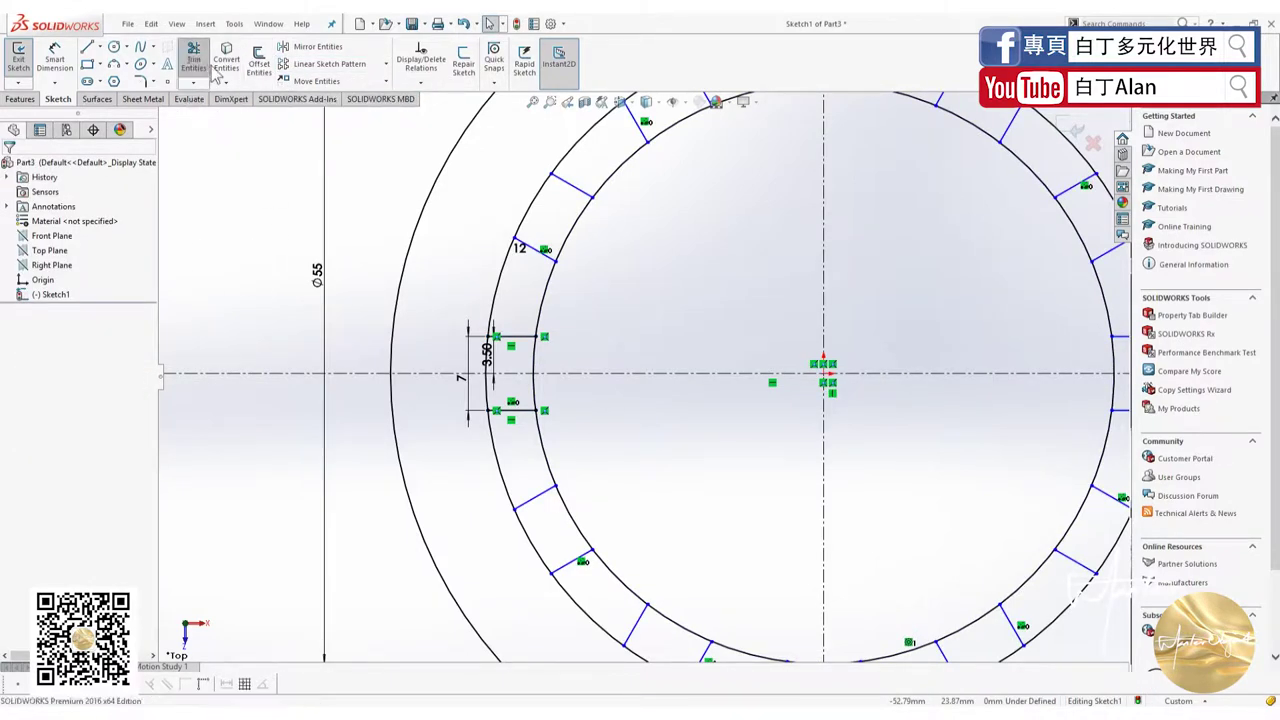
drag(548, 398, 535, 374)
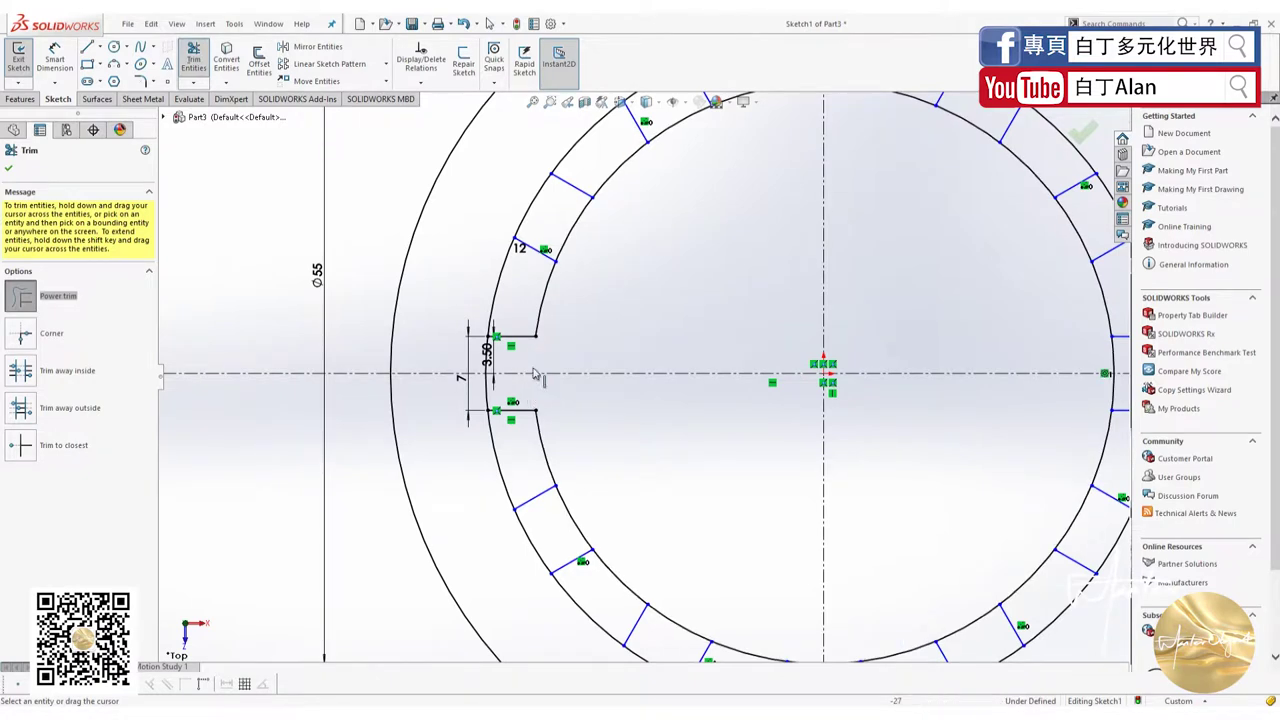
drag(492, 290, 533, 450)
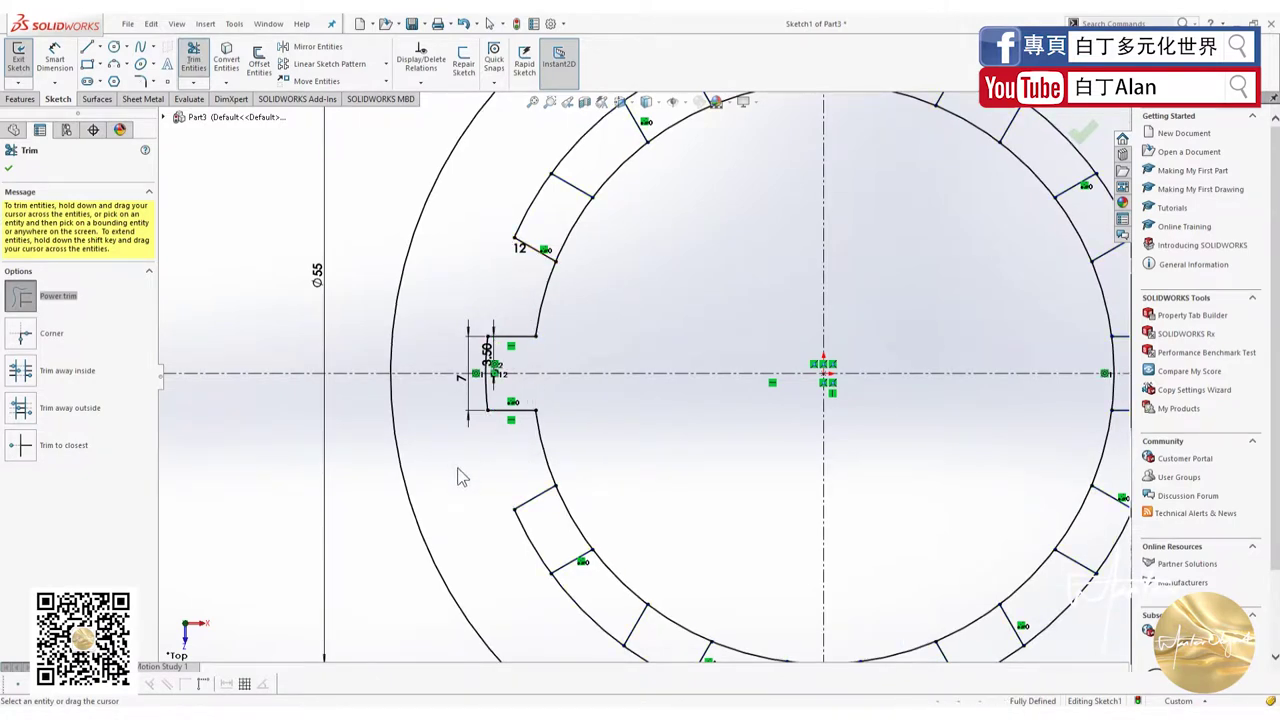
scroll(460, 477, up, 2)
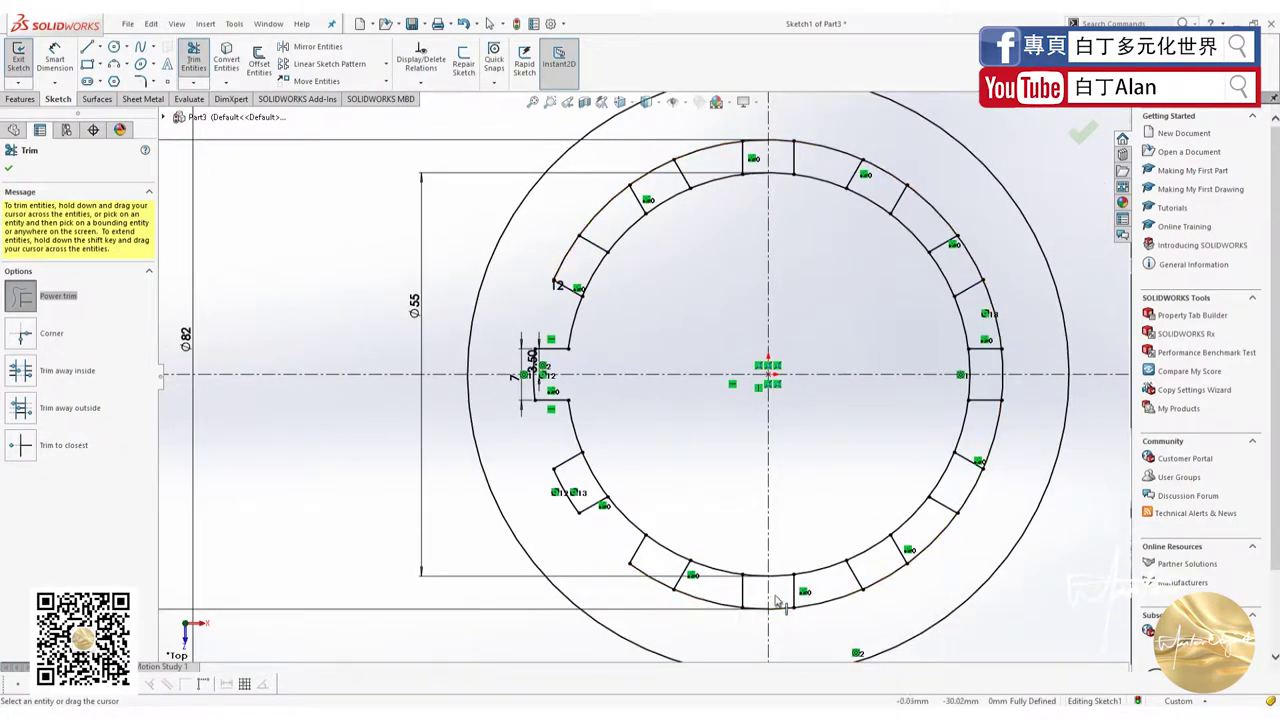
mouse_move(778, 600)
mouse_down()
mouse_move(829, 603)
mouse_move(718, 598)
mouse_move(900, 578)
mouse_move(1007, 437)
mouse_move(837, 134)
mouse_move(700, 155)
mouse_move(607, 232)
mouse_move(597, 277)
mouse_up()
mouse_move(673, 234)
mouse_down()
mouse_move(677, 197)
mouse_move(745, 205)
mouse_move(767, 178)
mouse_move(869, 220)
mouse_move(955, 282)
mouse_up()
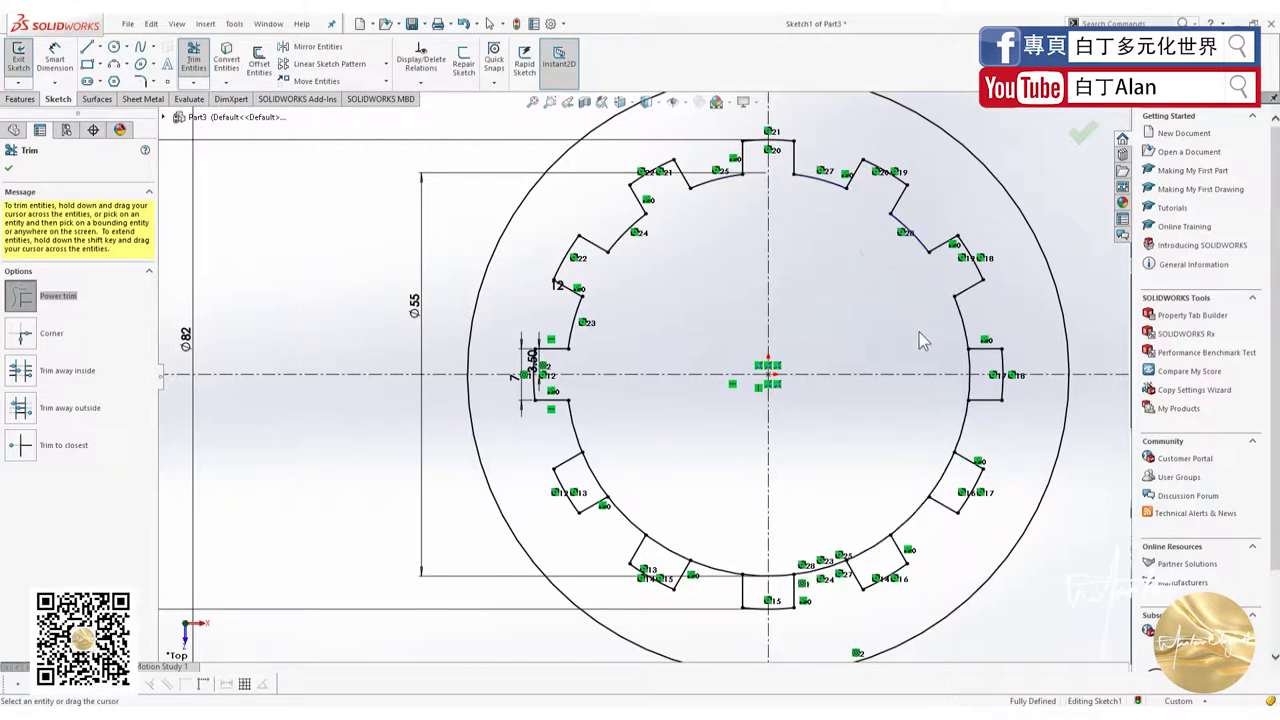
mouse_move(921, 340)
mouse_down()
mouse_move(980, 372)
mouse_move(800, 543)
mouse_move(777, 549)
mouse_move(753, 590)
mouse_up()
mouse_move(696, 523)
mouse_down()
mouse_move(645, 497)
mouse_move(825, 514)
mouse_move(900, 540)
mouse_move(970, 483)
mouse_up()
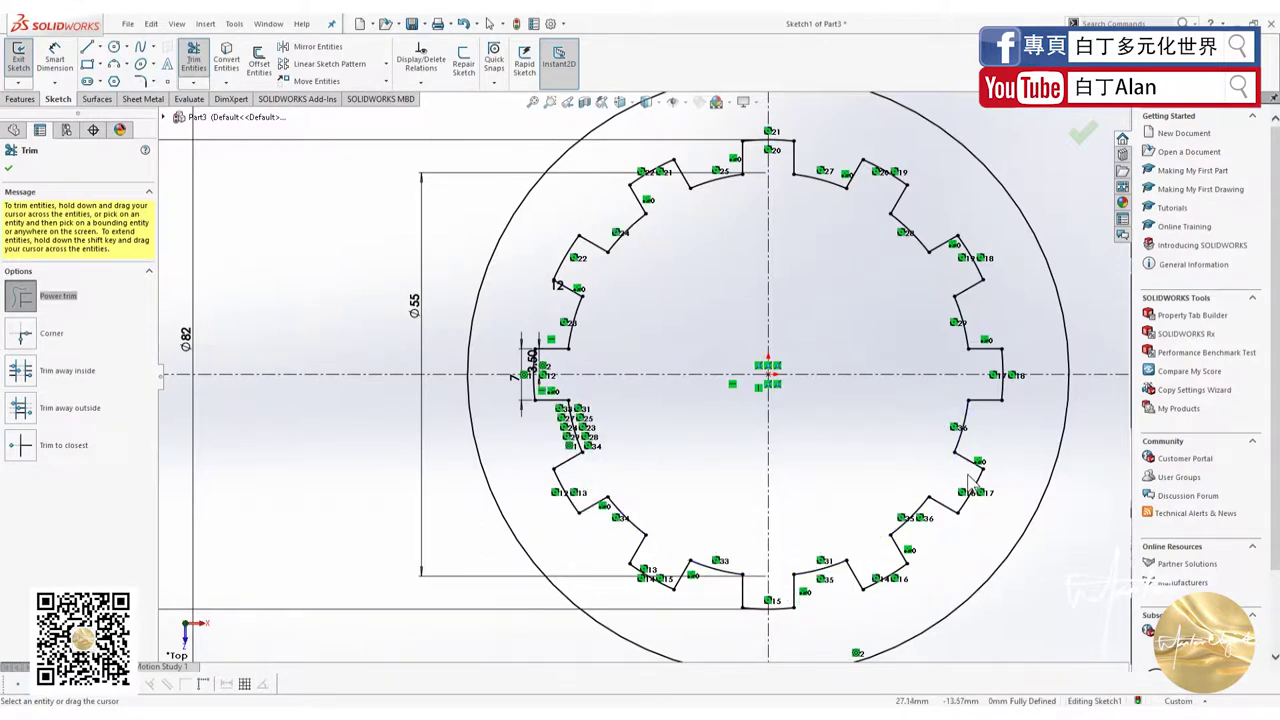
click(9, 168)
scroll(356, 381, up, 3)
scroll(656, 375, up, 2)
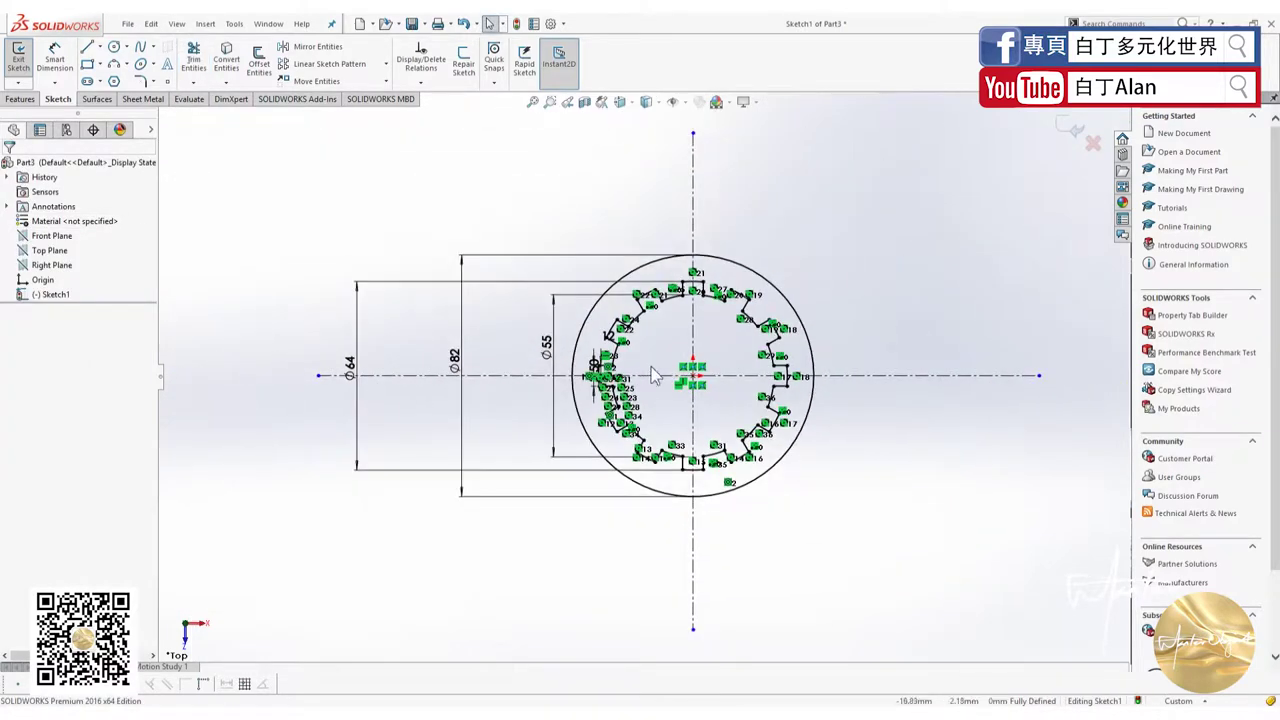
scroll(752, 364, down, 3)
scroll(750, 364, up, 2)
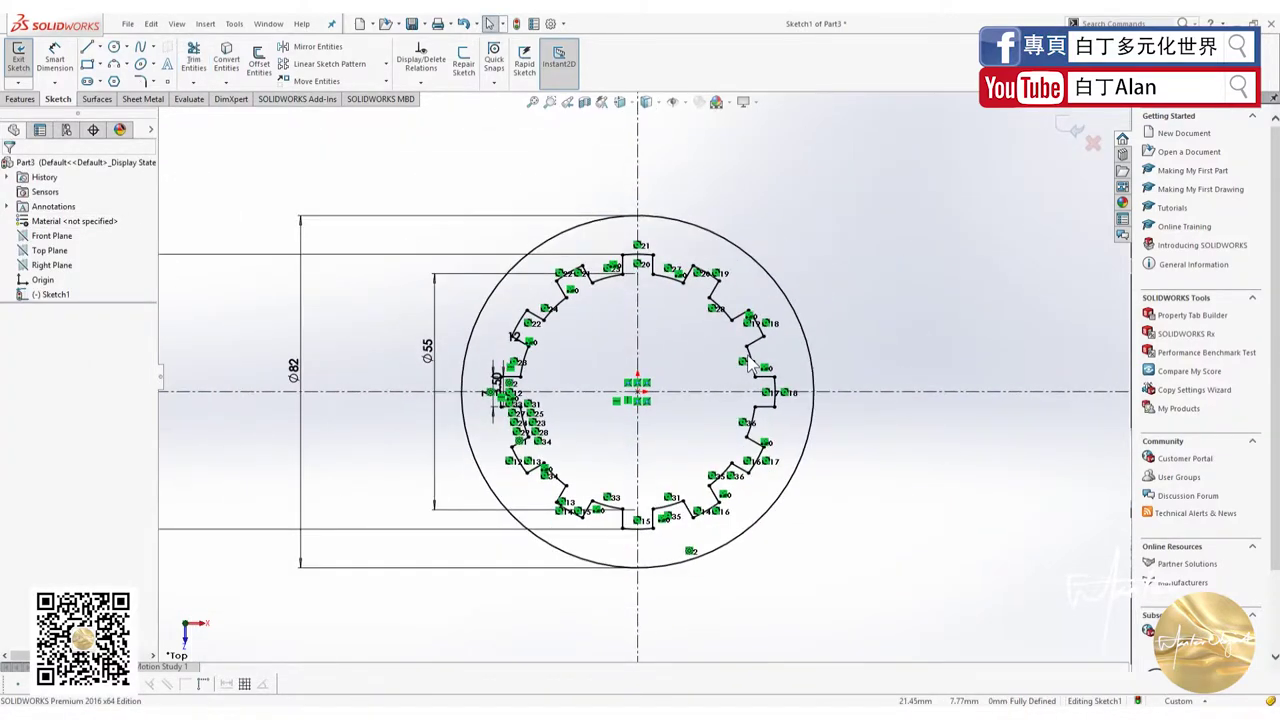
key(alt+Tab)
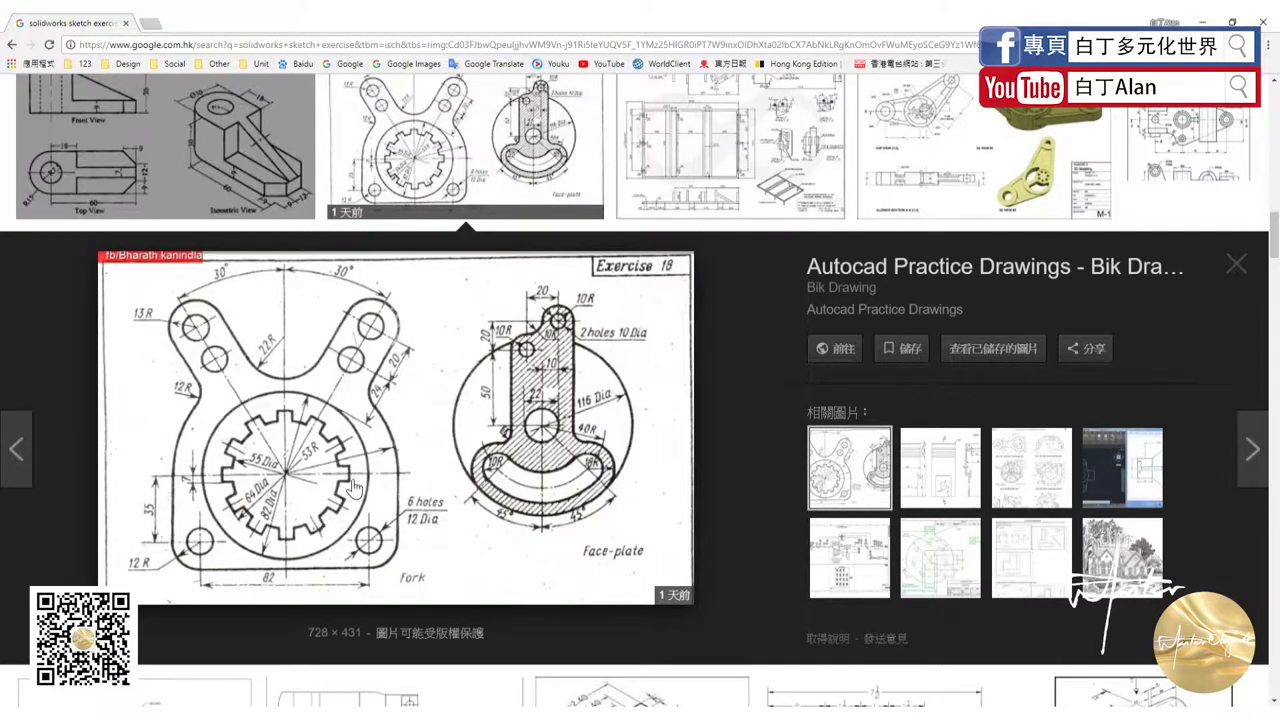
key(alt+Tab)
key(alt+Tab)
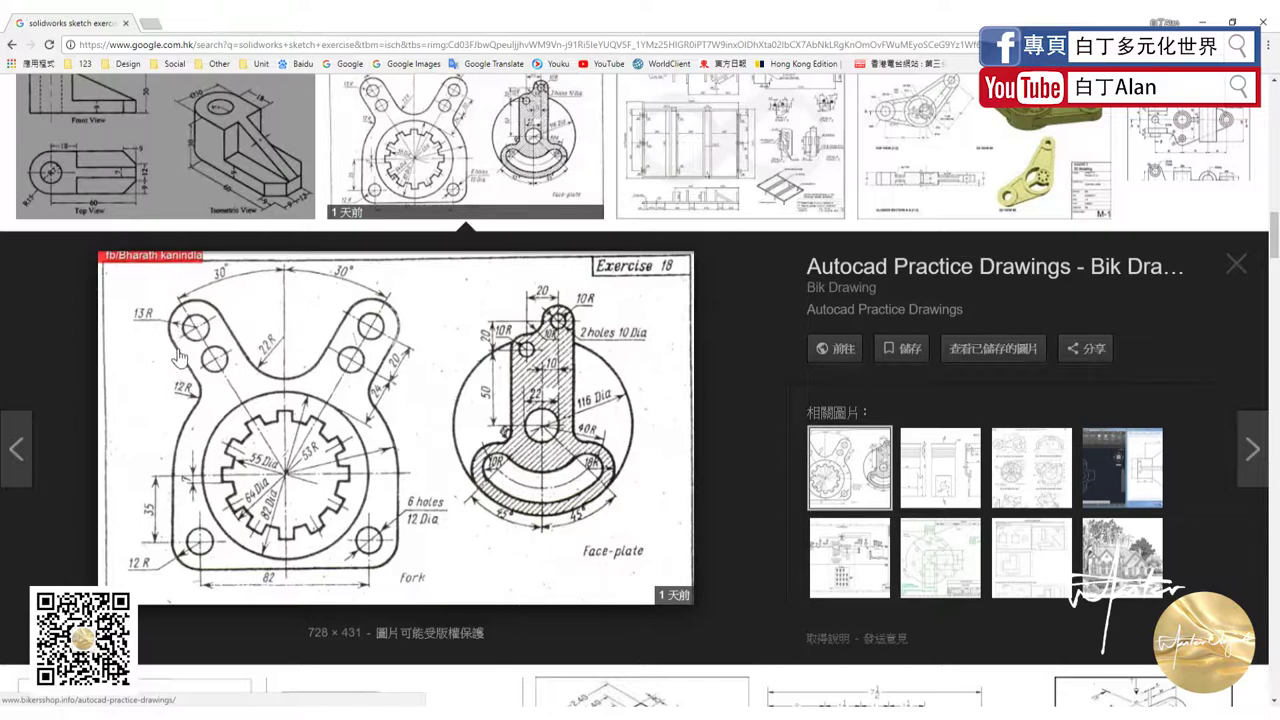
Draw a construction centreline angled out from the circle centre
scroll(406, 514, down, 3)
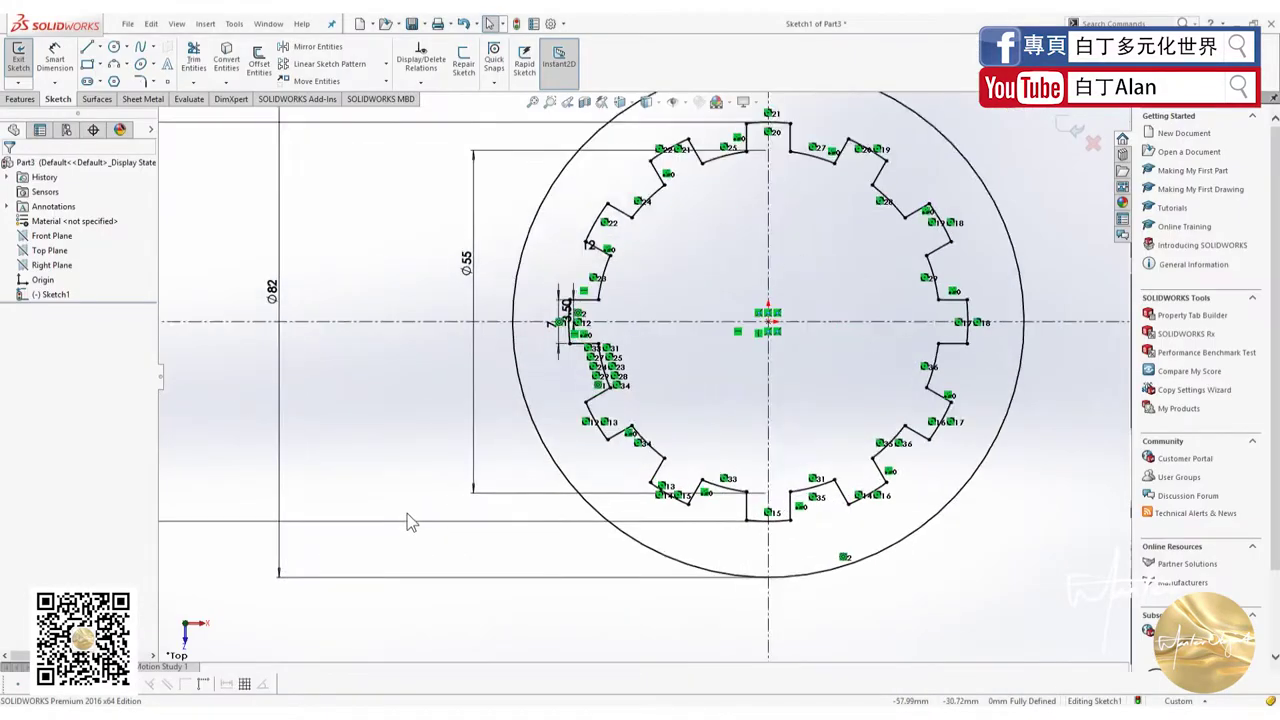
scroll(406, 514, up, 5)
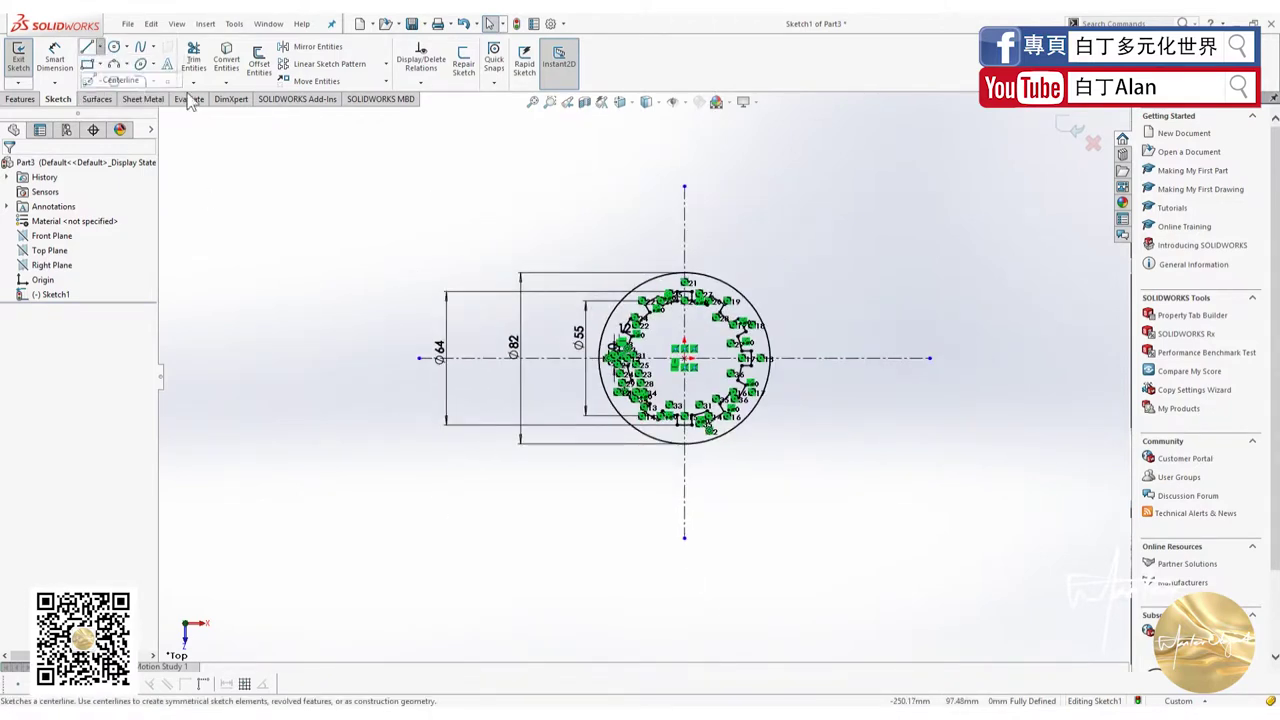
click(87, 47)
drag(596, 162, 684, 357)
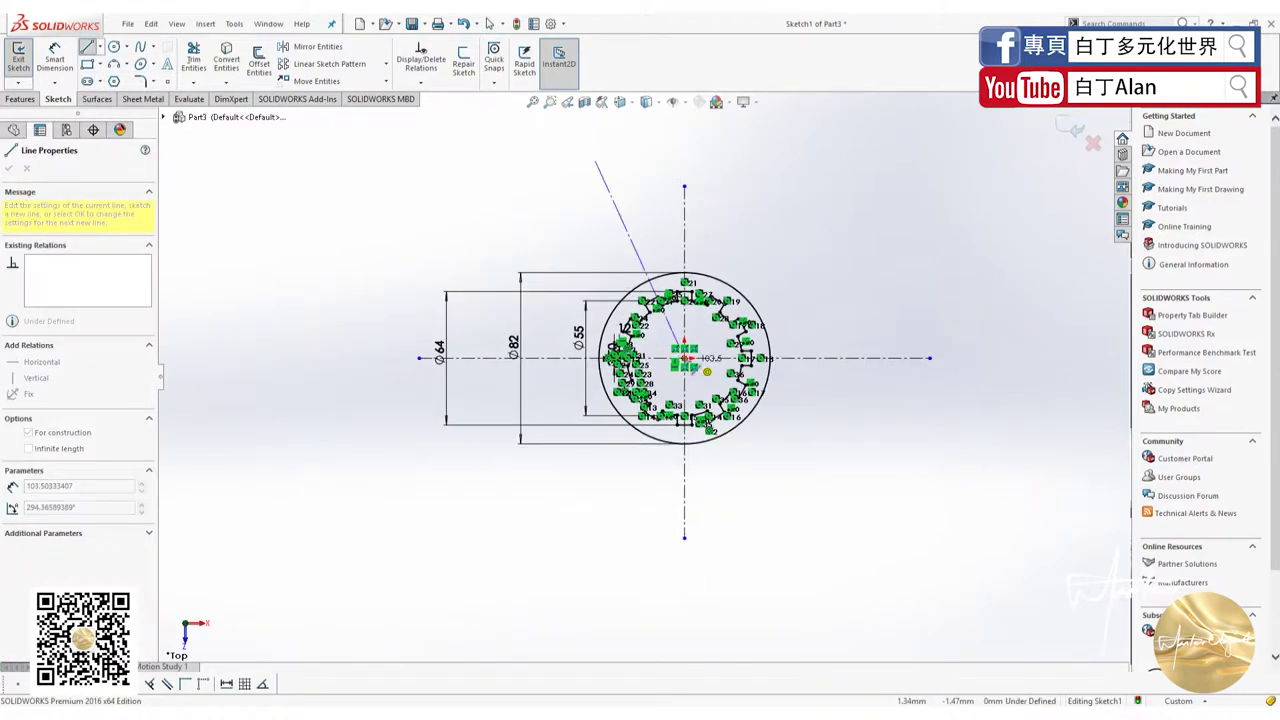
key(Escape)
Dimension the angled centreline at 30° from the vertical centreline
click(52, 65)
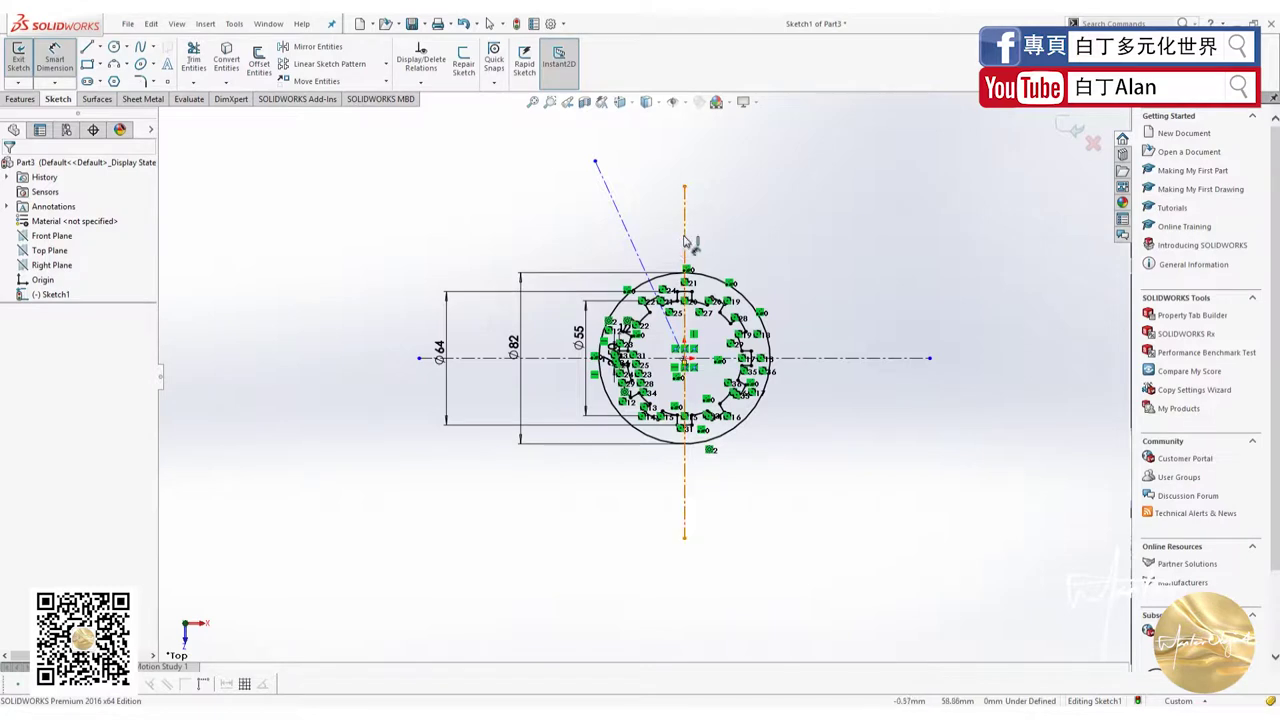
click(684, 240)
click(626, 230)
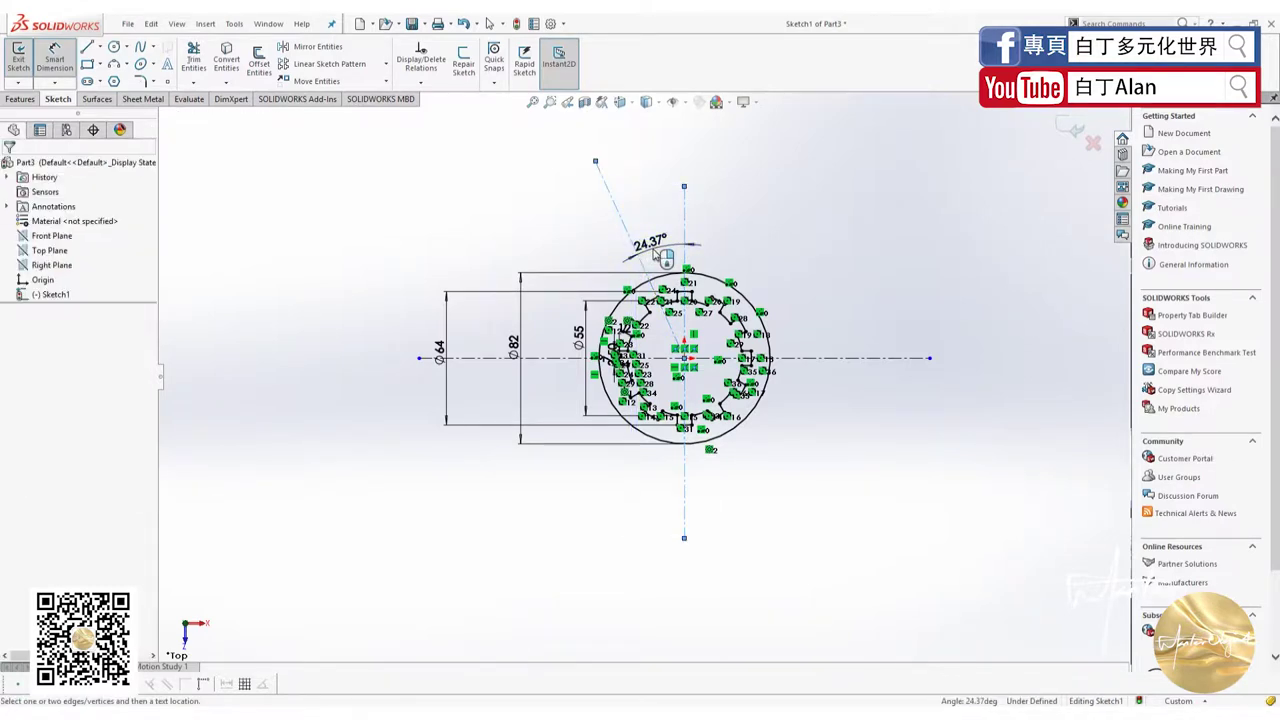
click(657, 251)
key(Return)
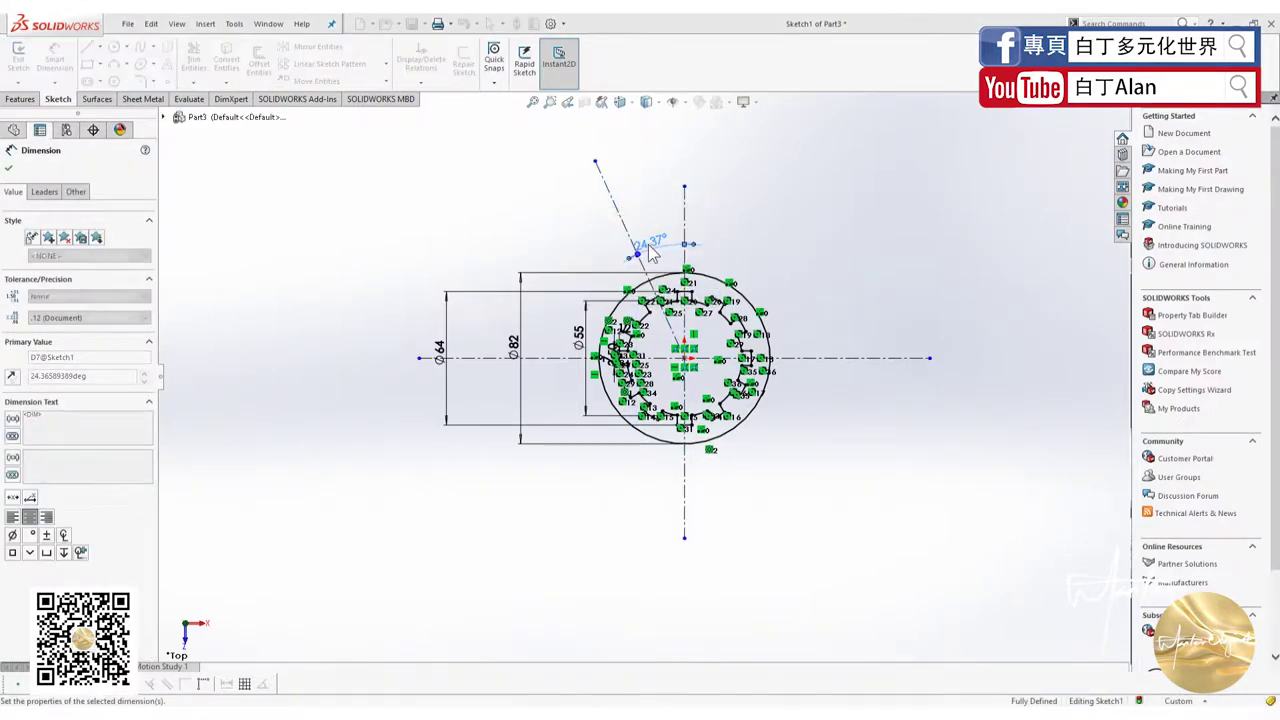
text(30)
key(Return)
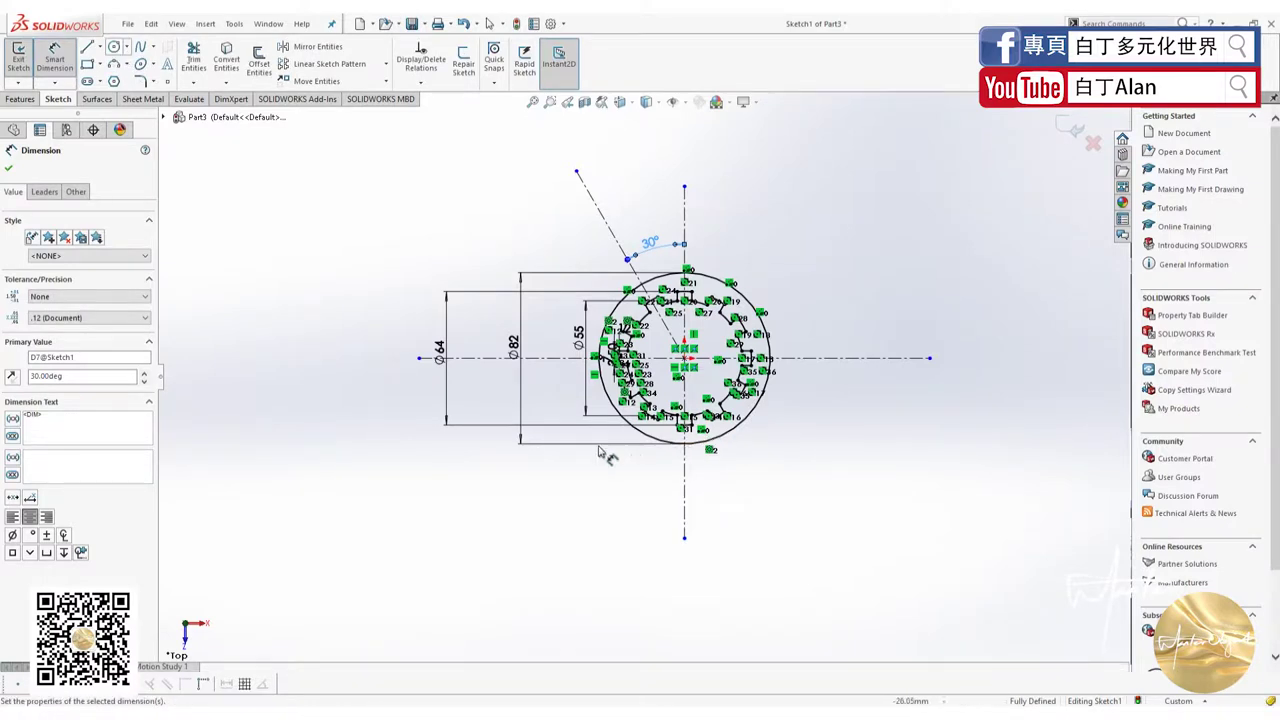
scroll(600, 452, down, 2)
click(568, 483)
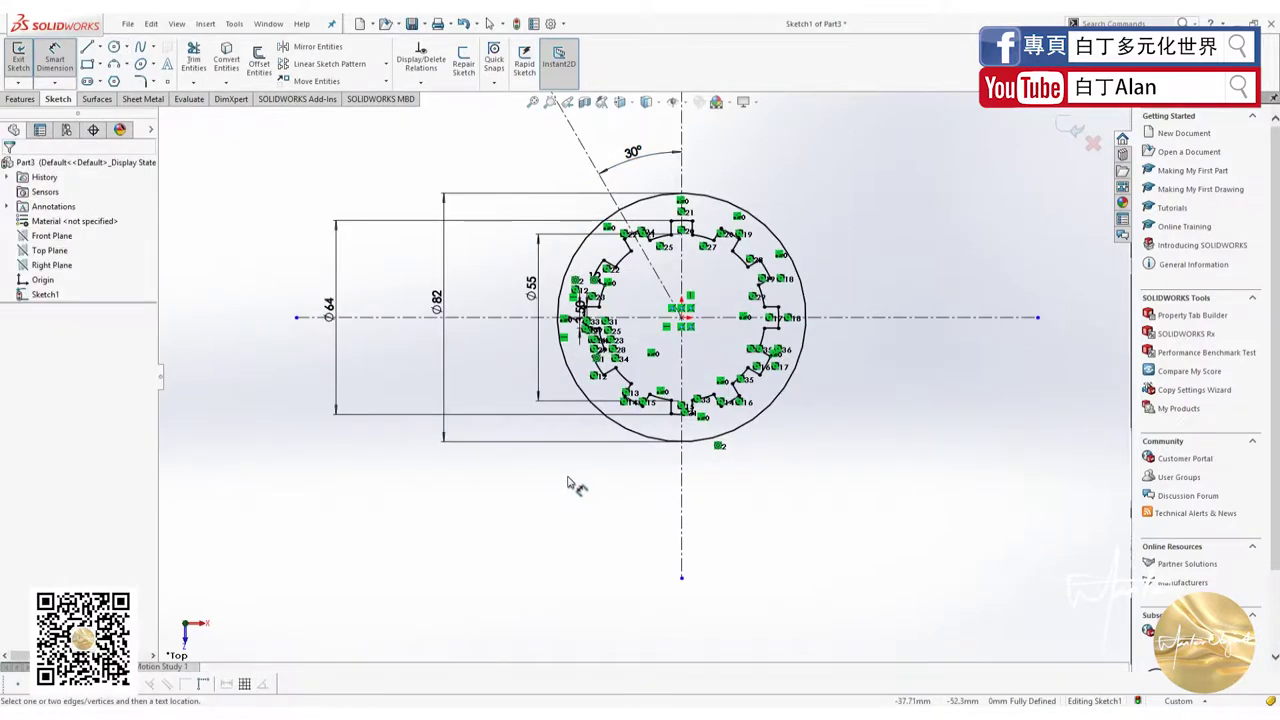
Draw a small circle below-left of the splined hole
click(113, 47)
drag(568, 470, 593, 470)
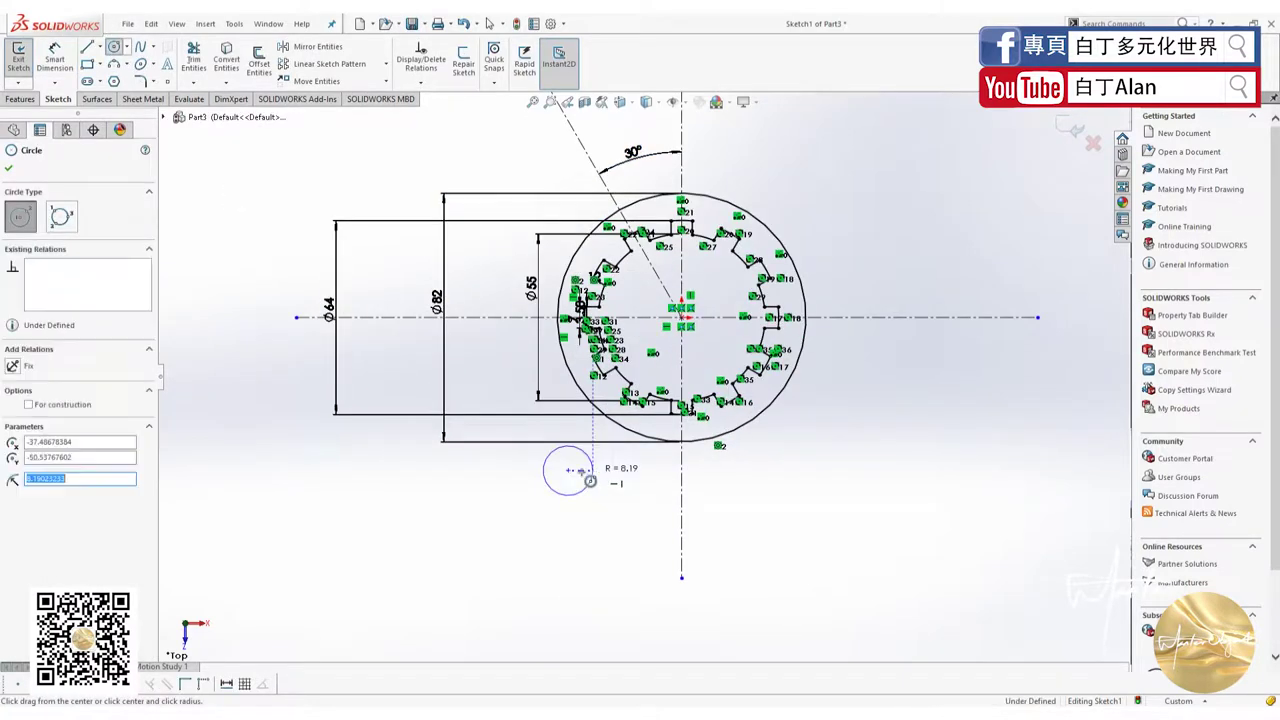
key(Escape)
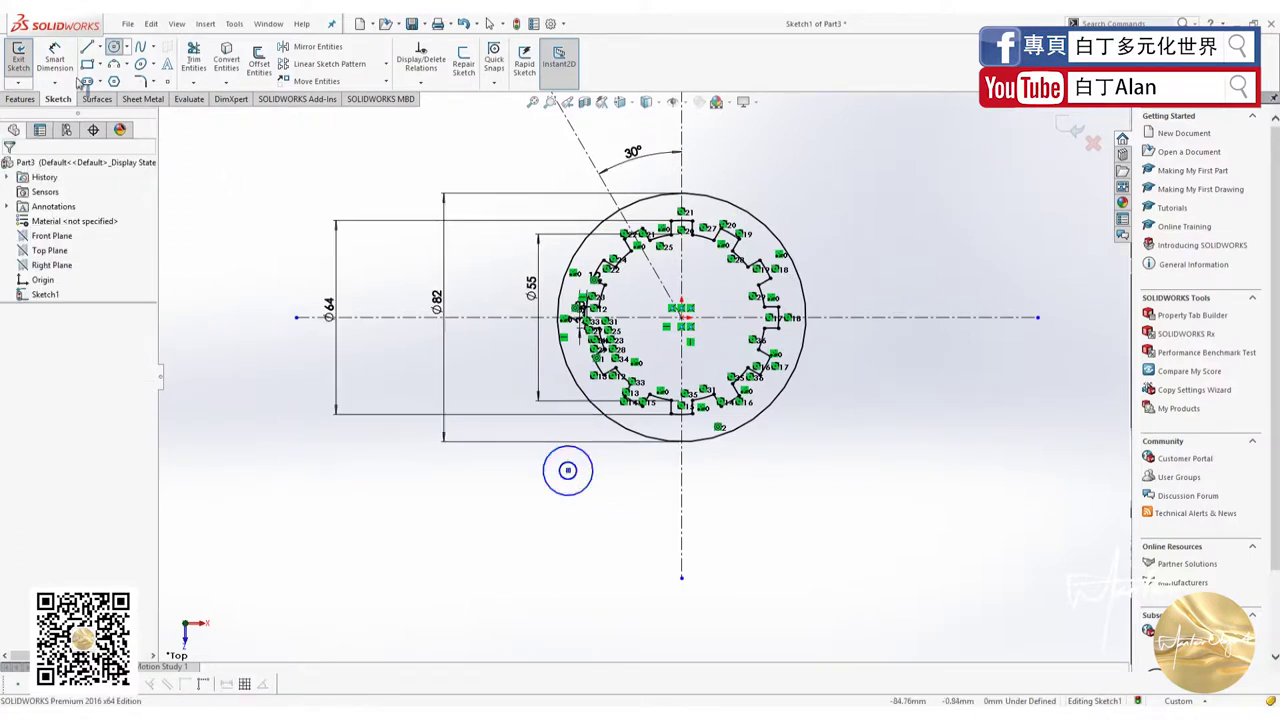
Dimension the two small concentric circles as Ø12 and Ø24
click(55, 58)
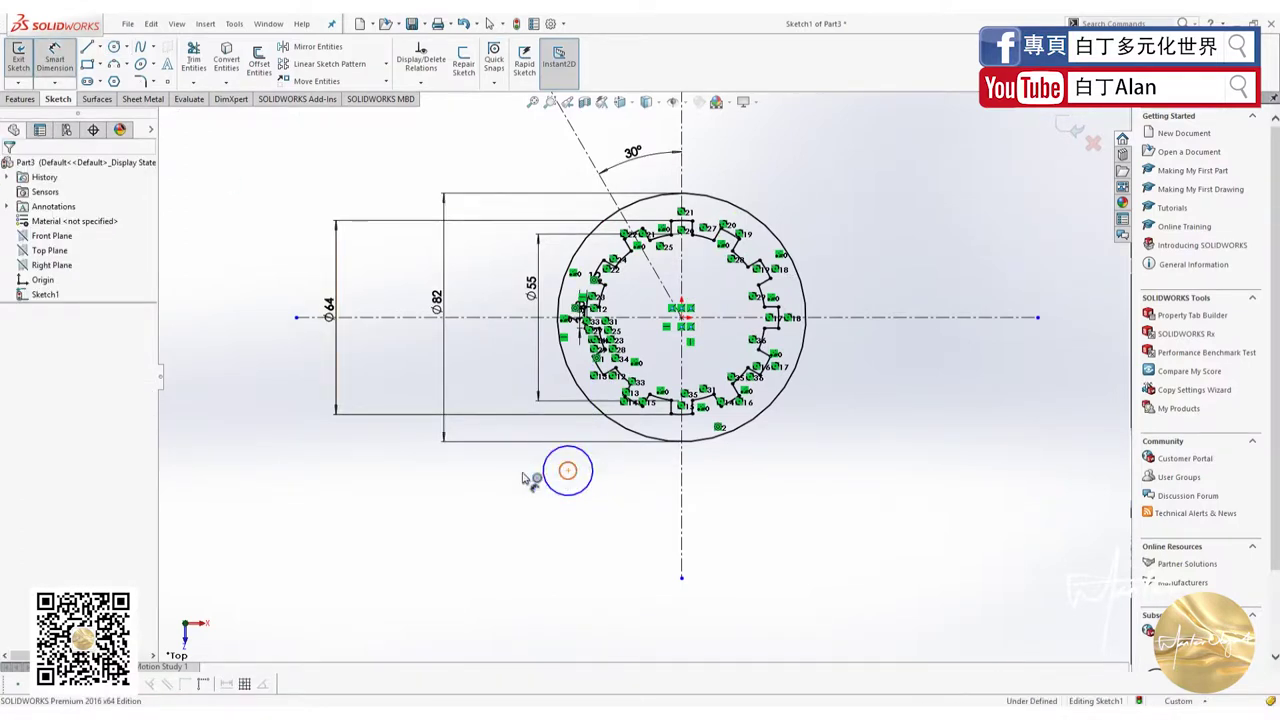
click(537, 477)
click(517, 482)
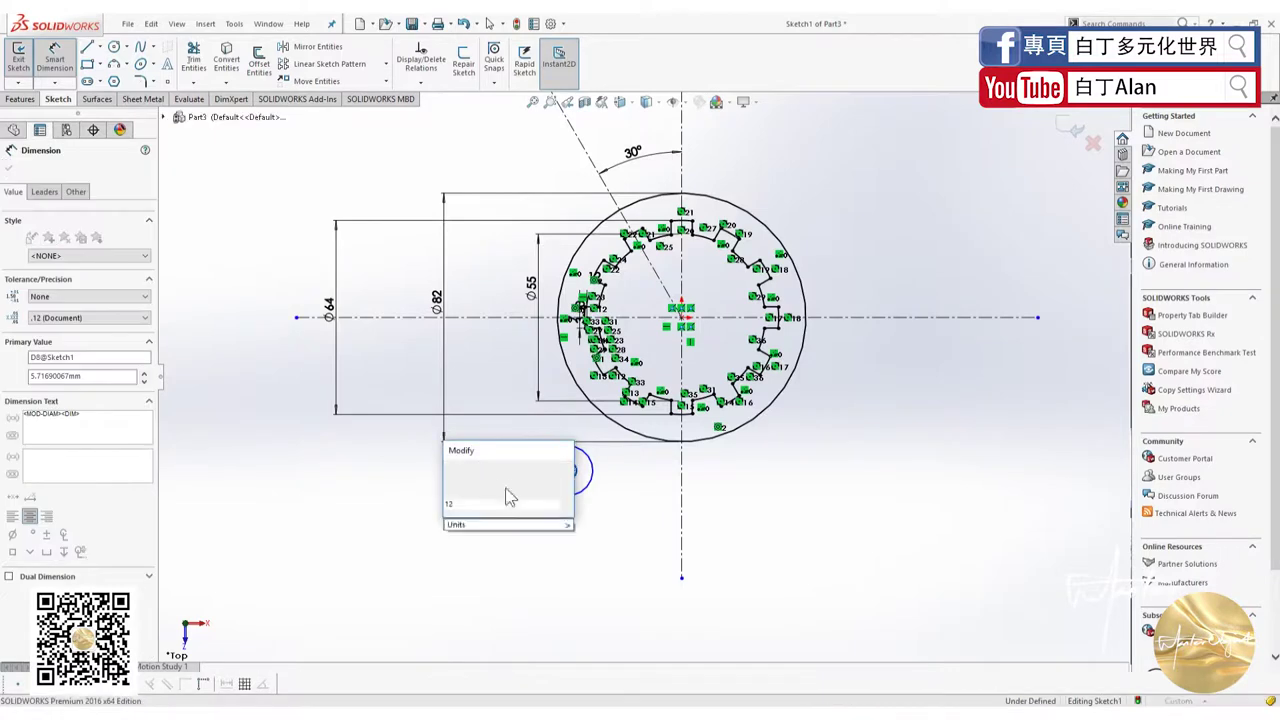
text(12)
key(Return)
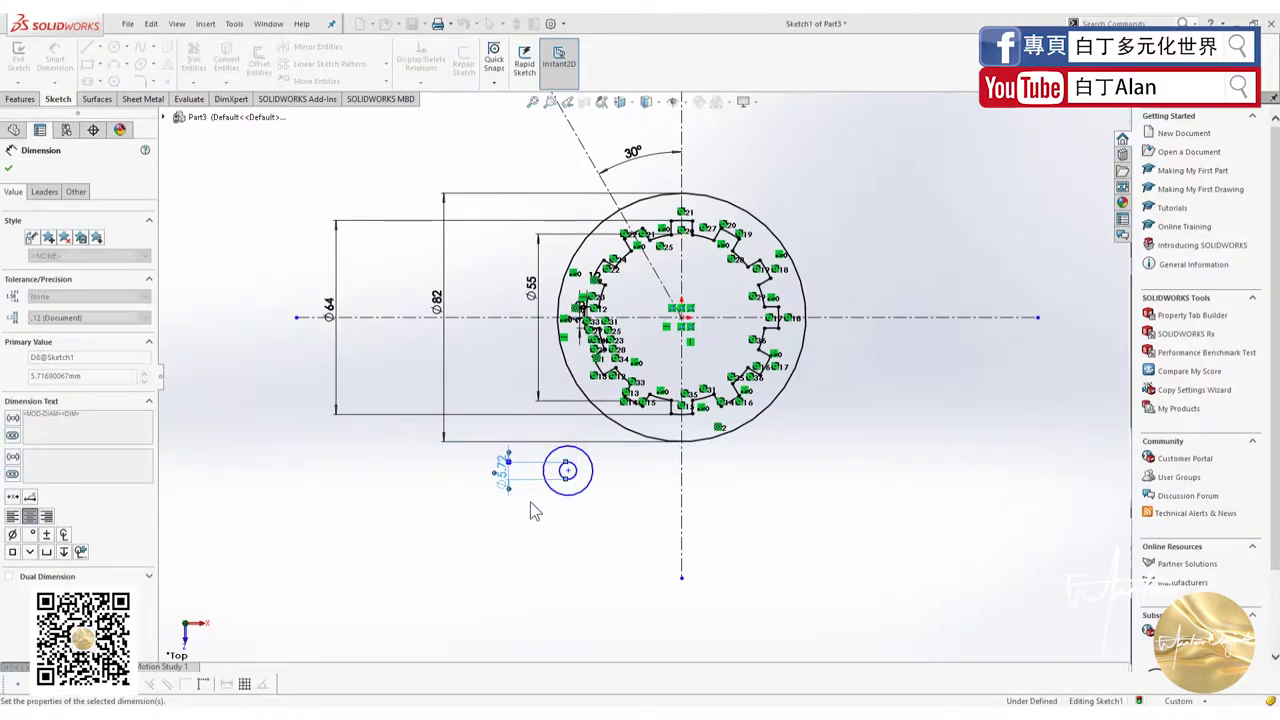
click(557, 483)
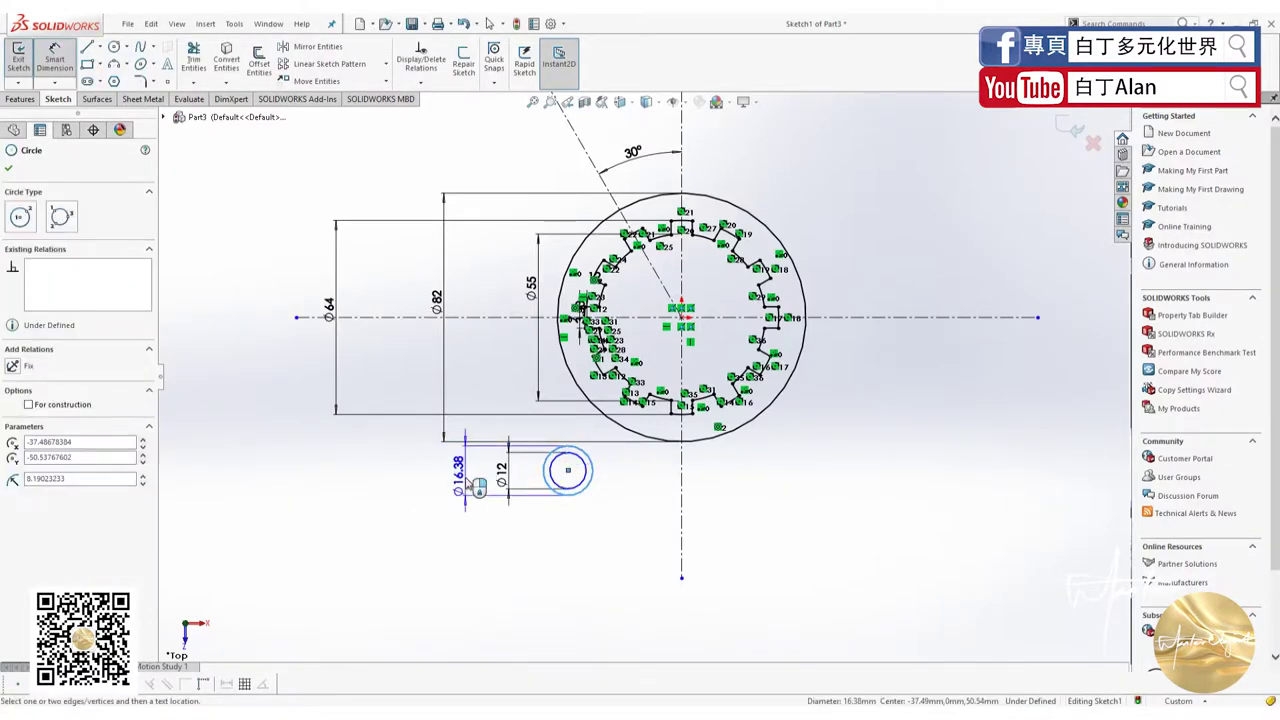
click(466, 486)
text(24)
key(Return)
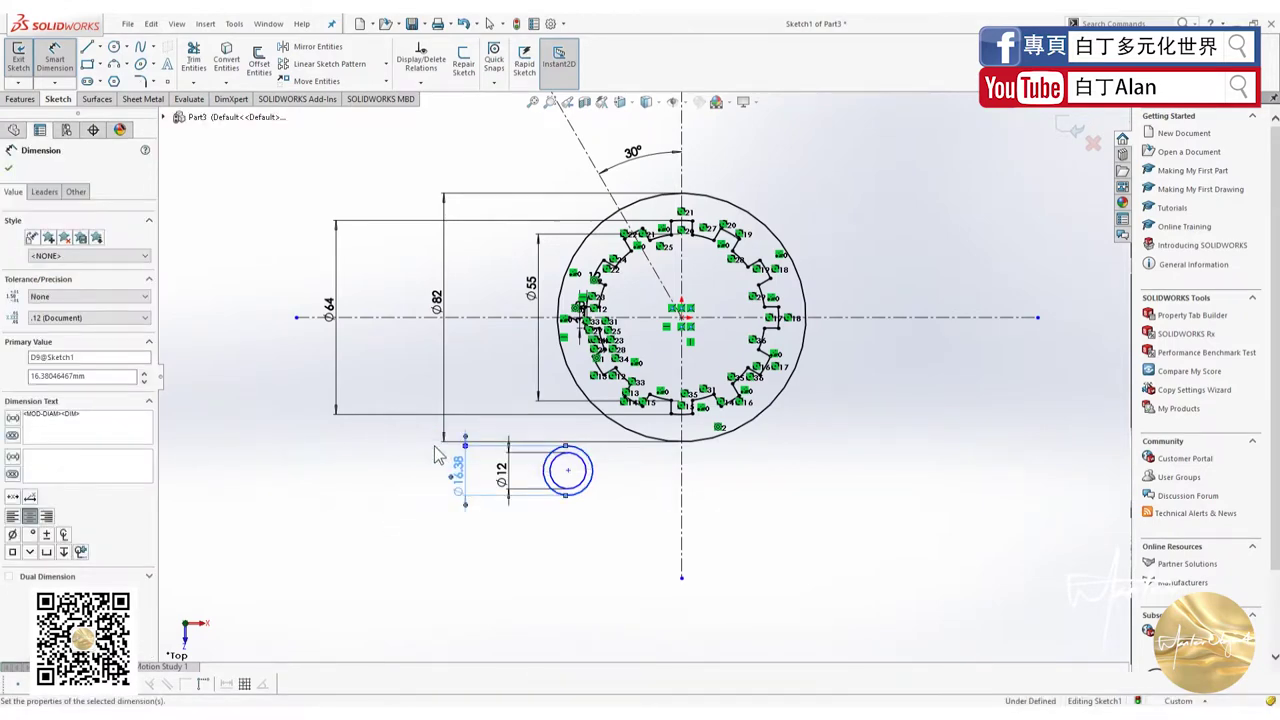
click(9, 168)
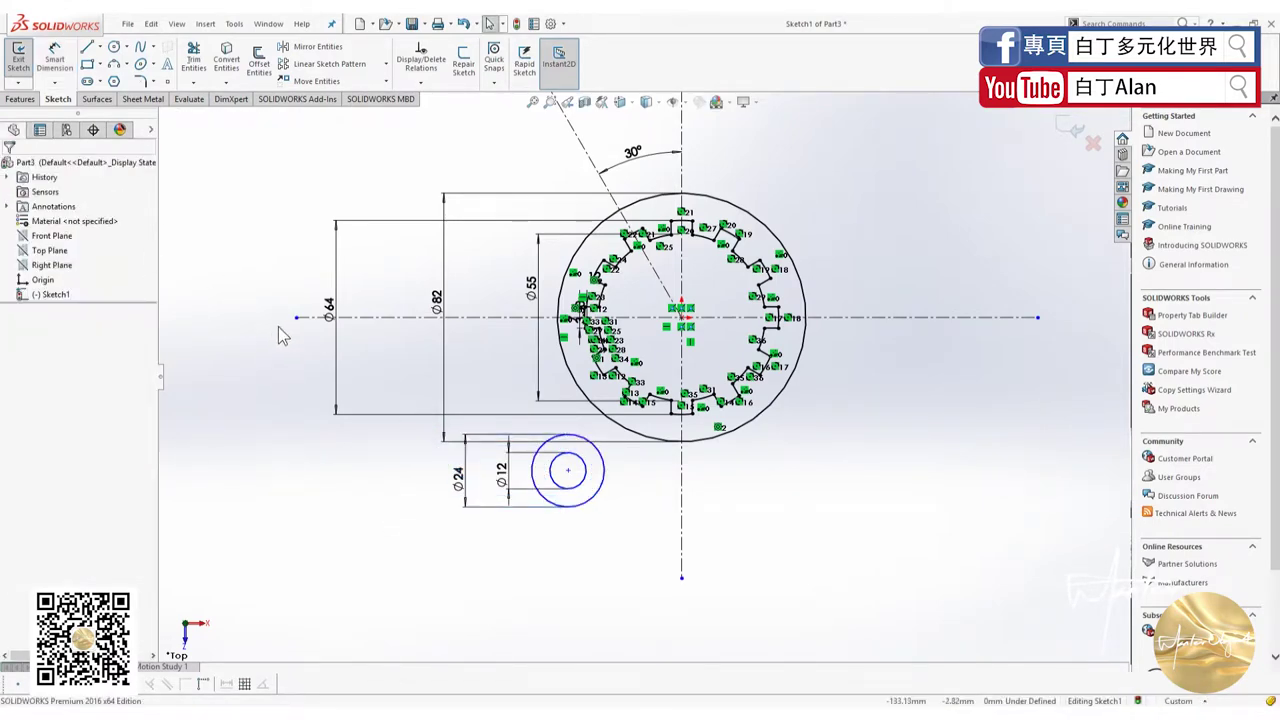
key(alt+Tab)
key(alt+Tab)
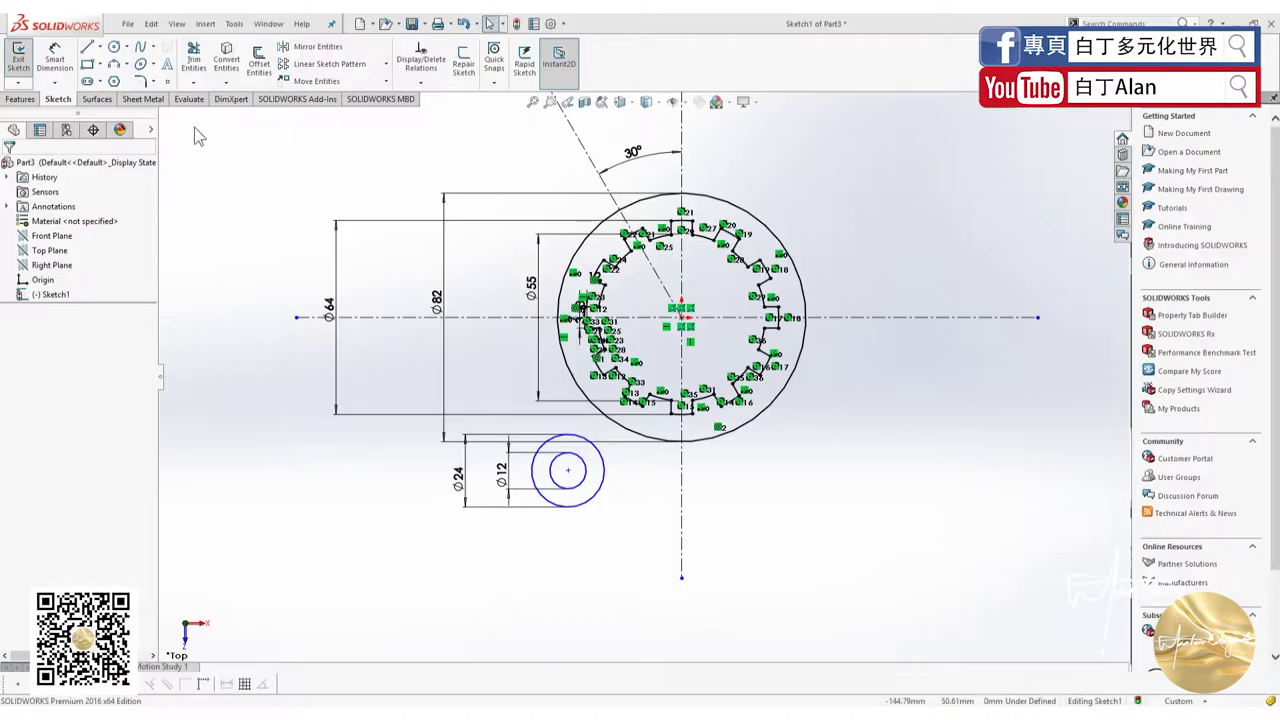
Dimension the small circles' centre 41 mm horizontally from the vertical centreline
click(568, 471)
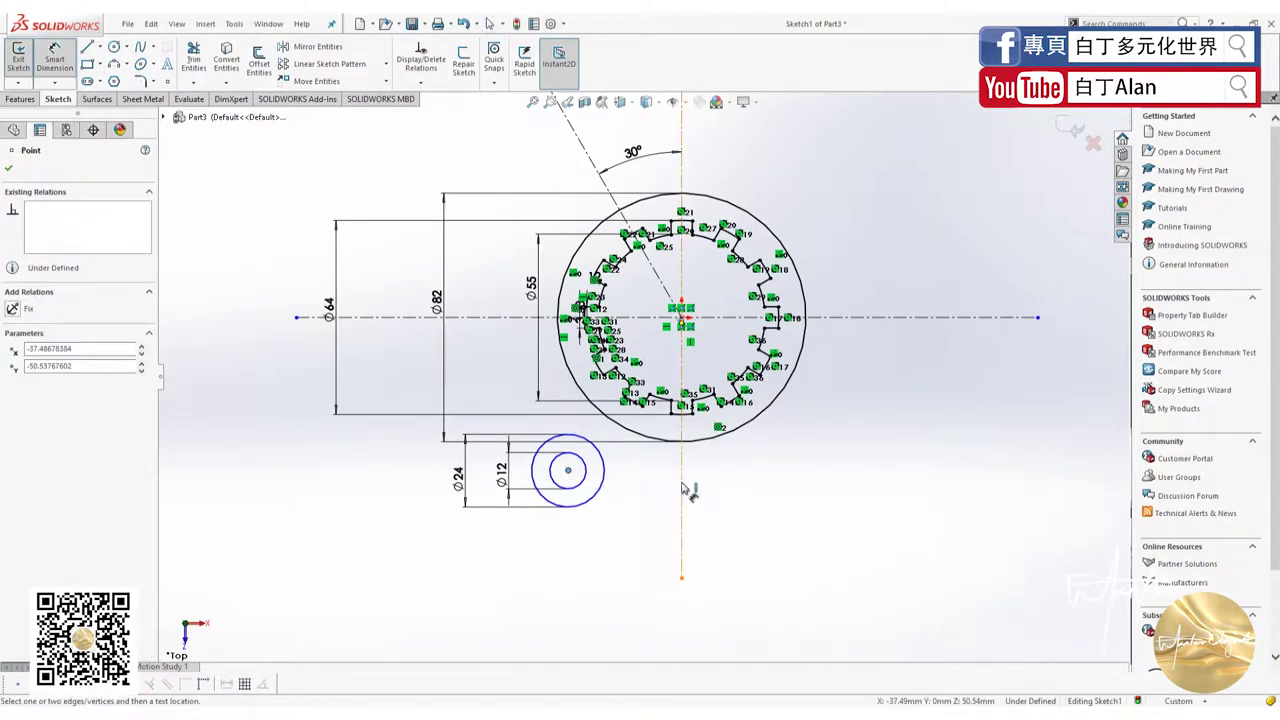
click(681, 505)
click(615, 556)
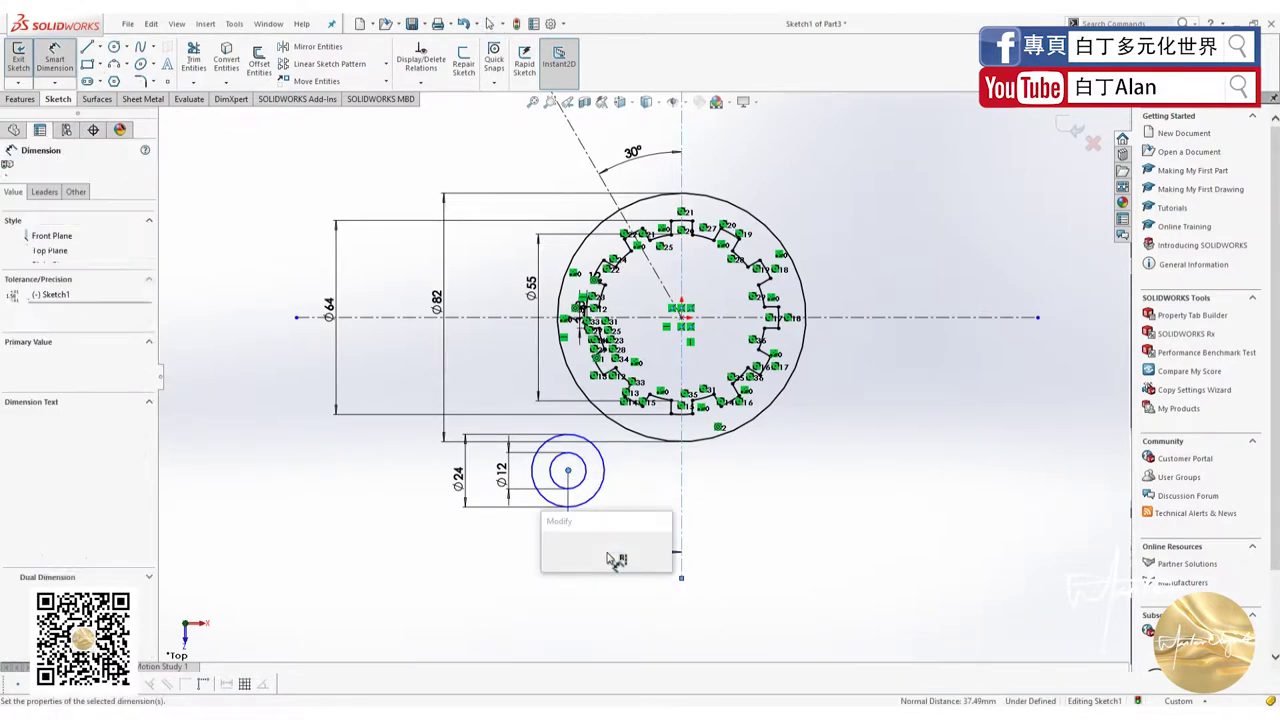
text(41)
key(Return)
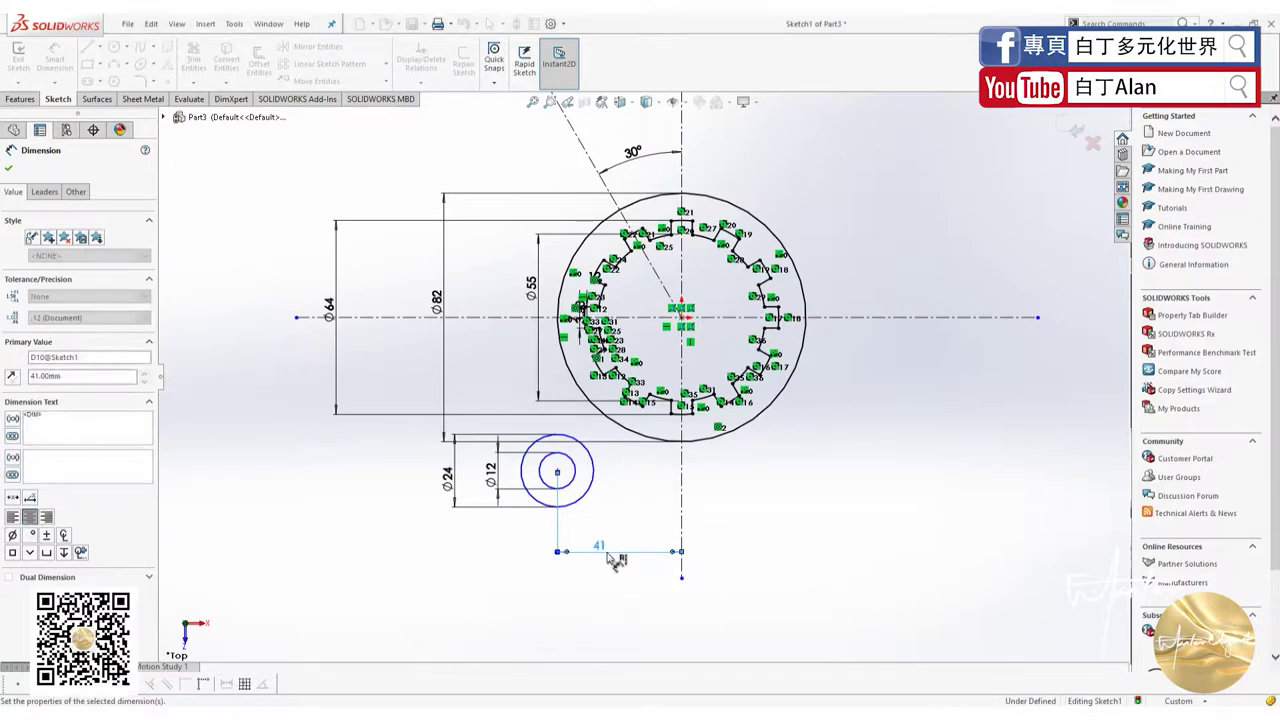
key(alt+Tab)
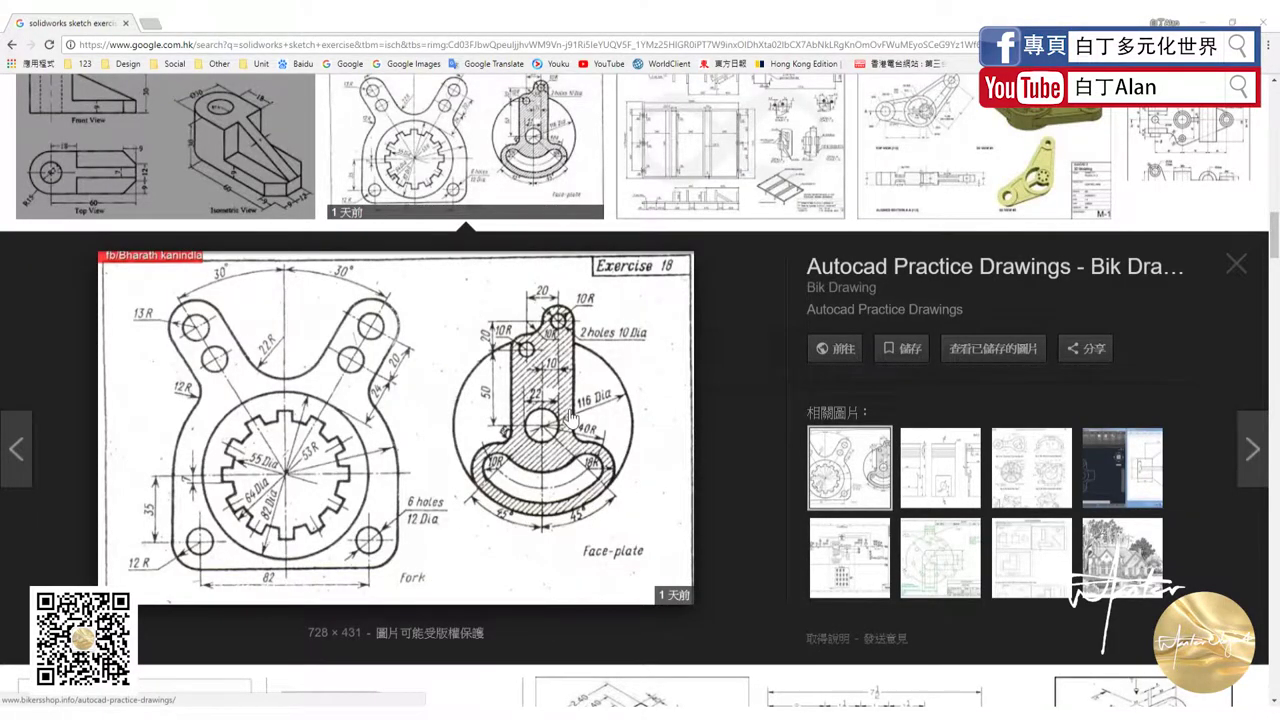
key(alt+Tab)
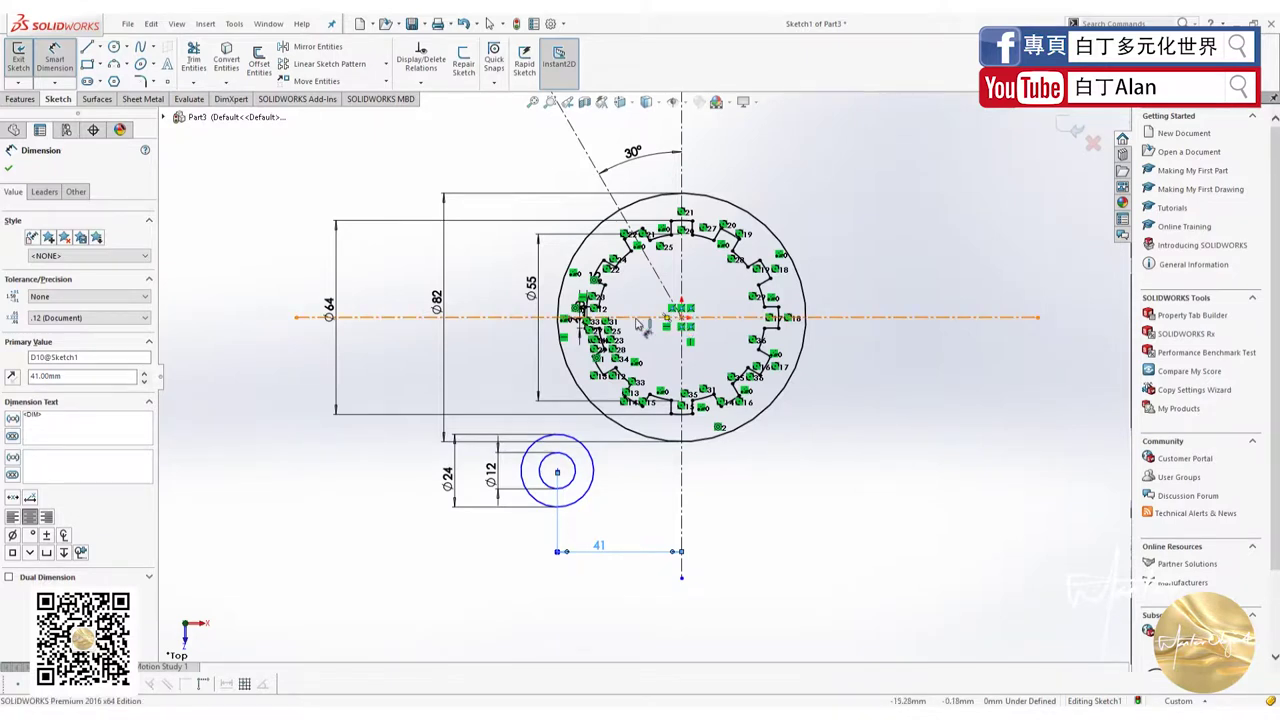
Dimension the small circles' centre 35 mm vertically from the horizontal centreline
click(644, 317)
click(557, 471)
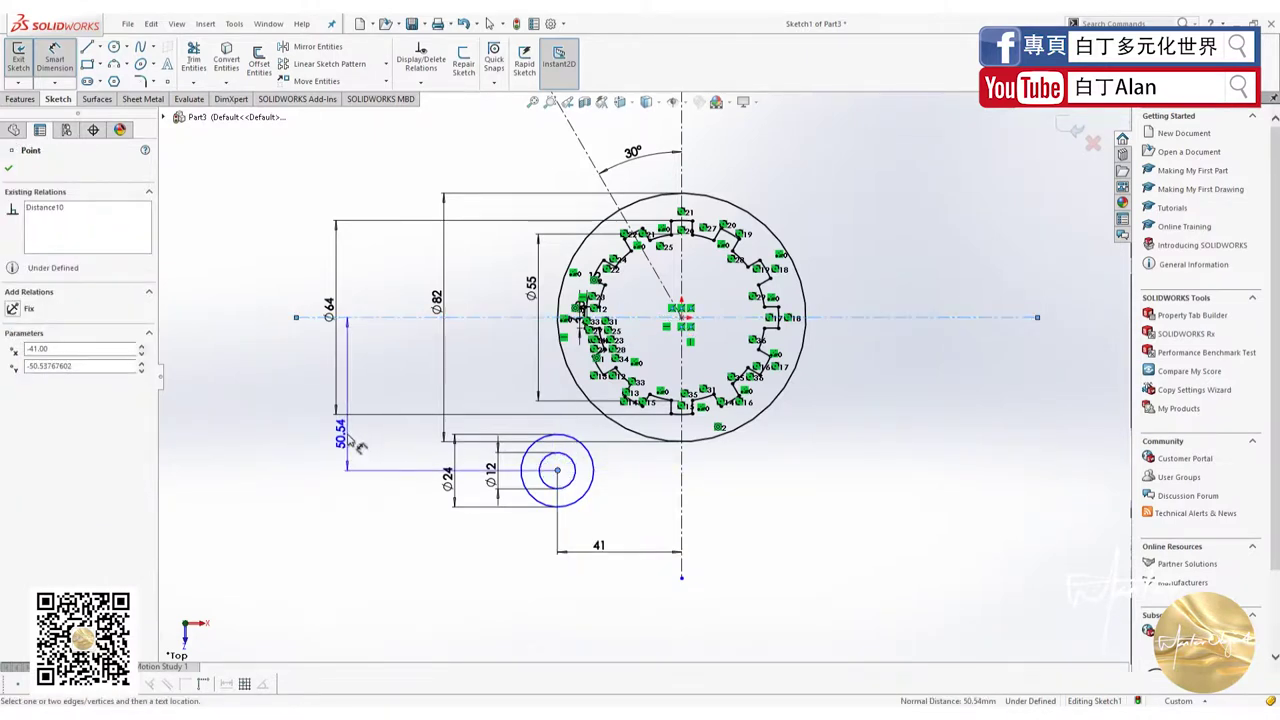
click(347, 440)
text(35)
key(Return)
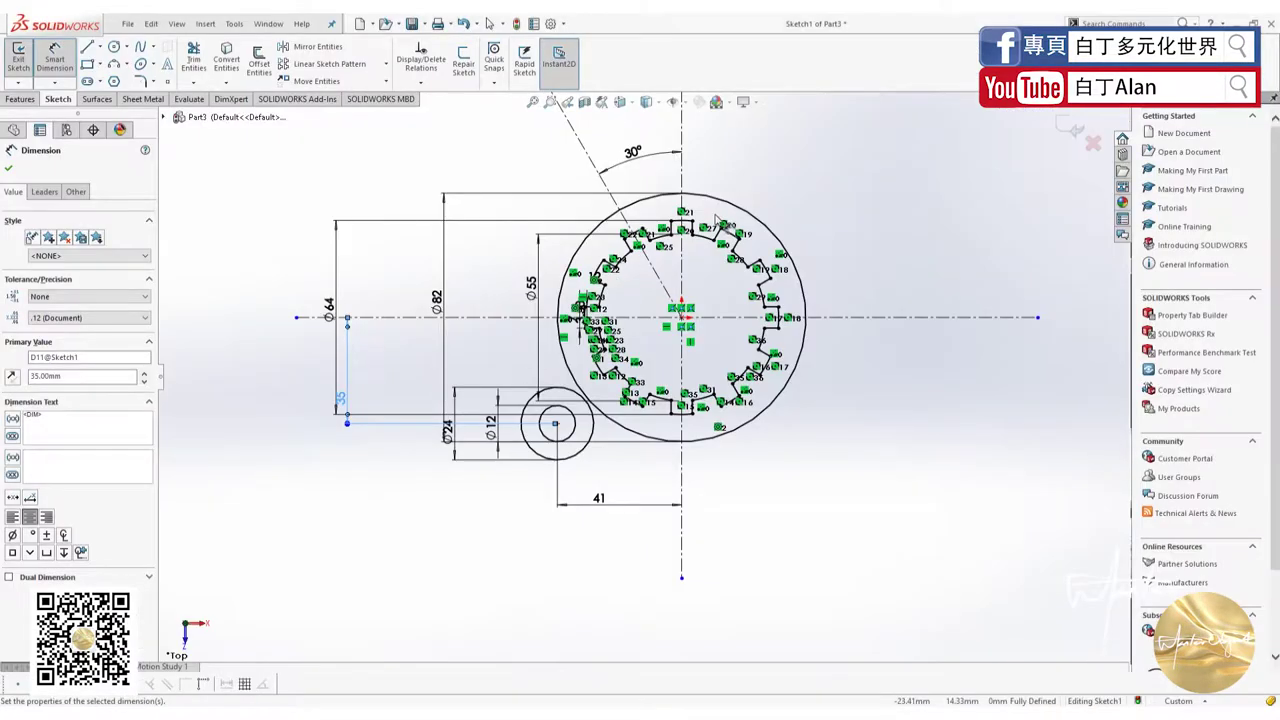
scroll(644, 379, up, 2)
key(Escape)
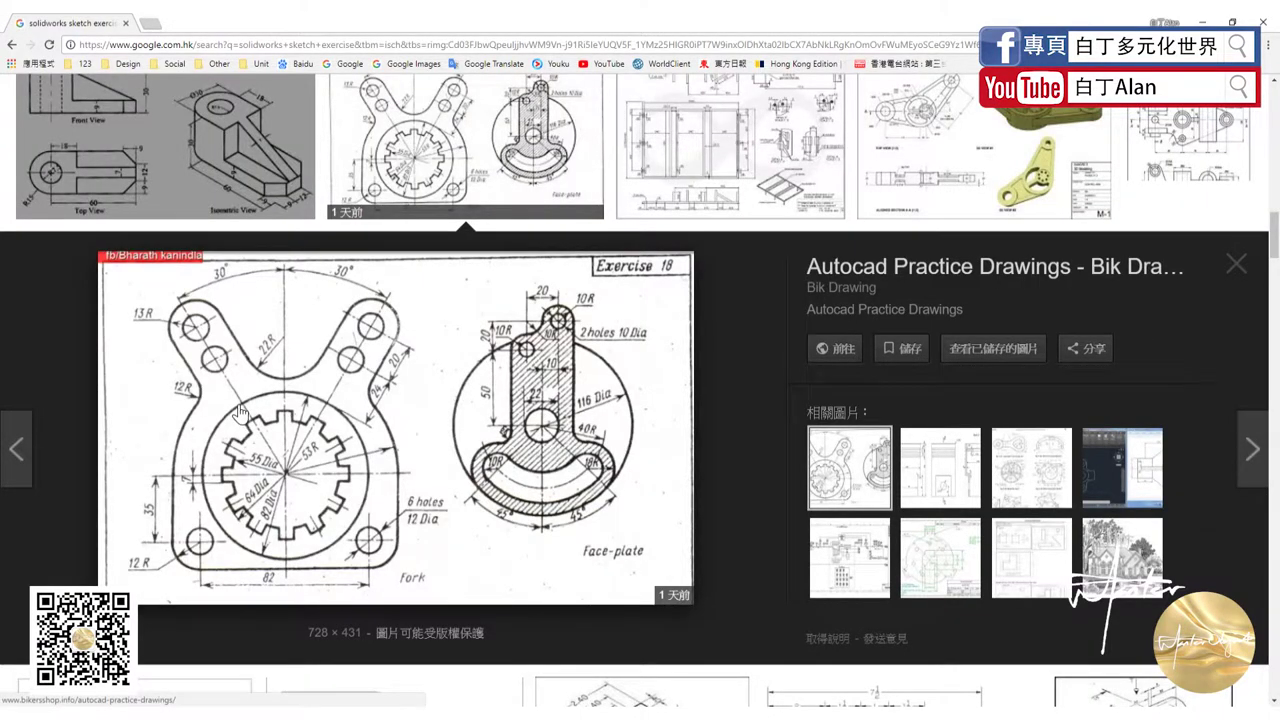
scroll(686, 253, down, 3)
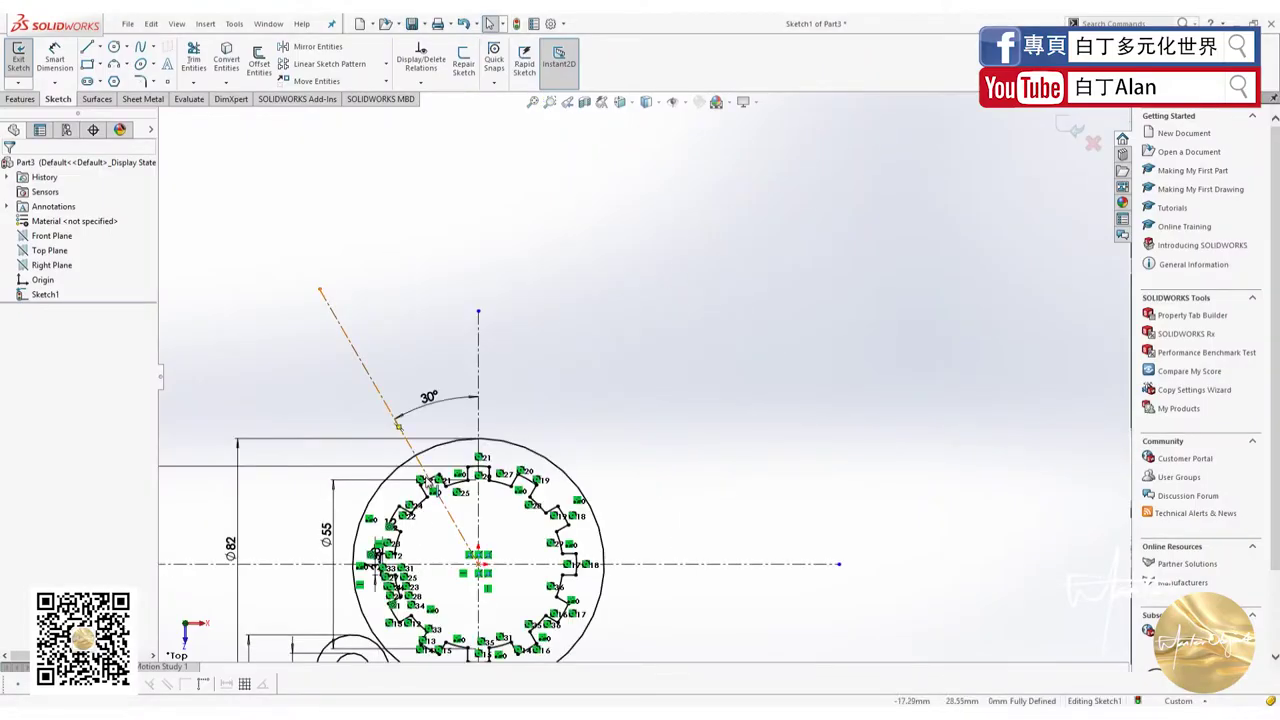
Sketch a short centreline crossing the 30° angled centreline
scroll(376, 498, down, 2)
click(99, 47)
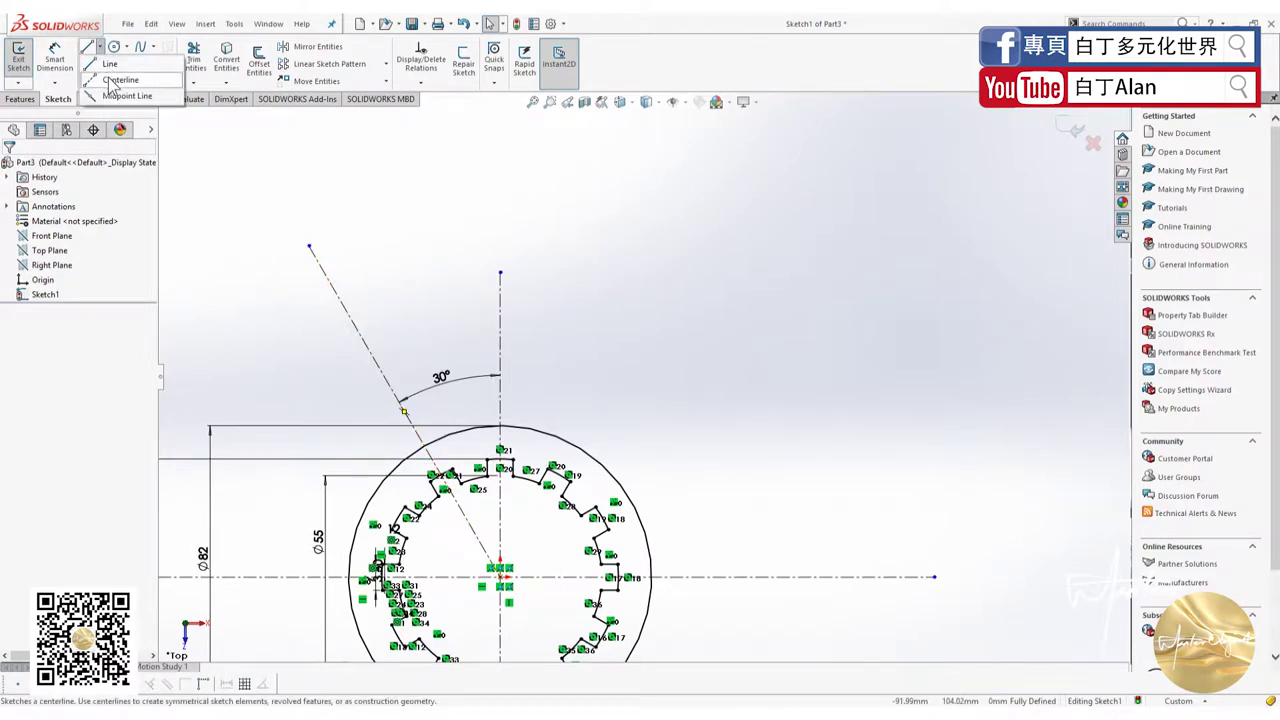
click(112, 80)
click(293, 314)
click(378, 267)
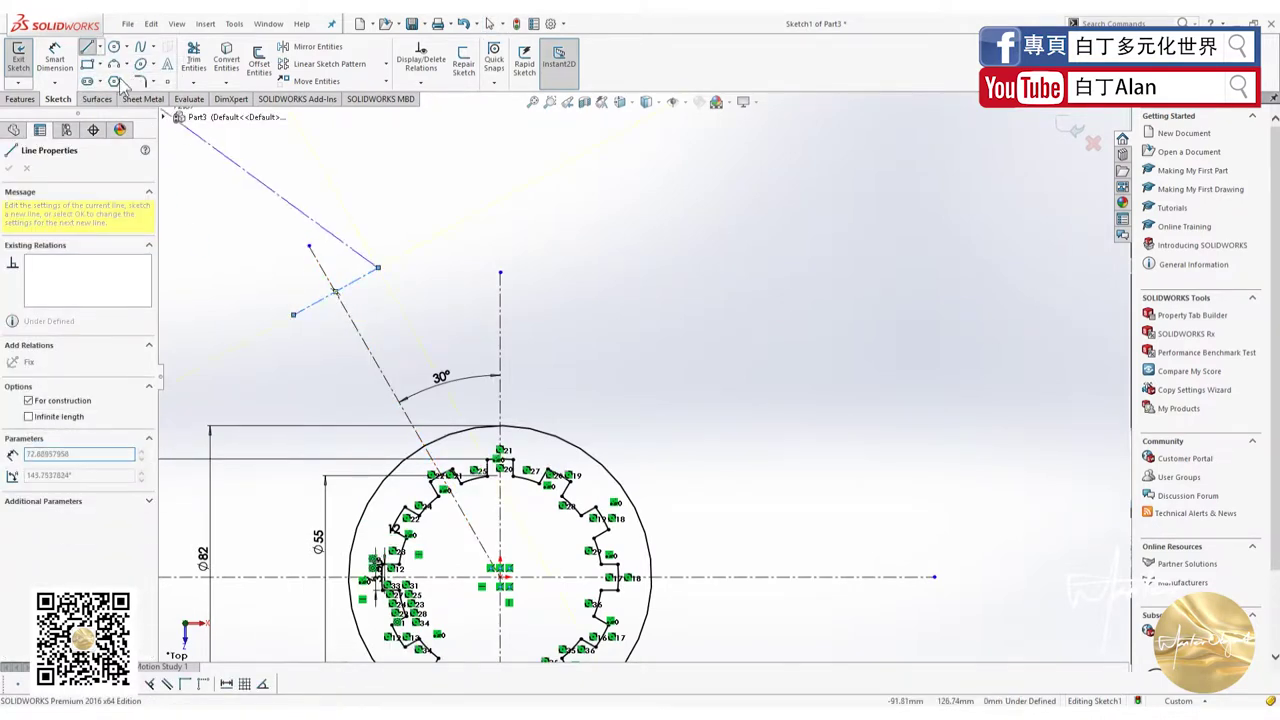
key(Escape)
Draw two more short lines crossing the angled centreline near the big circle
click(87, 47)
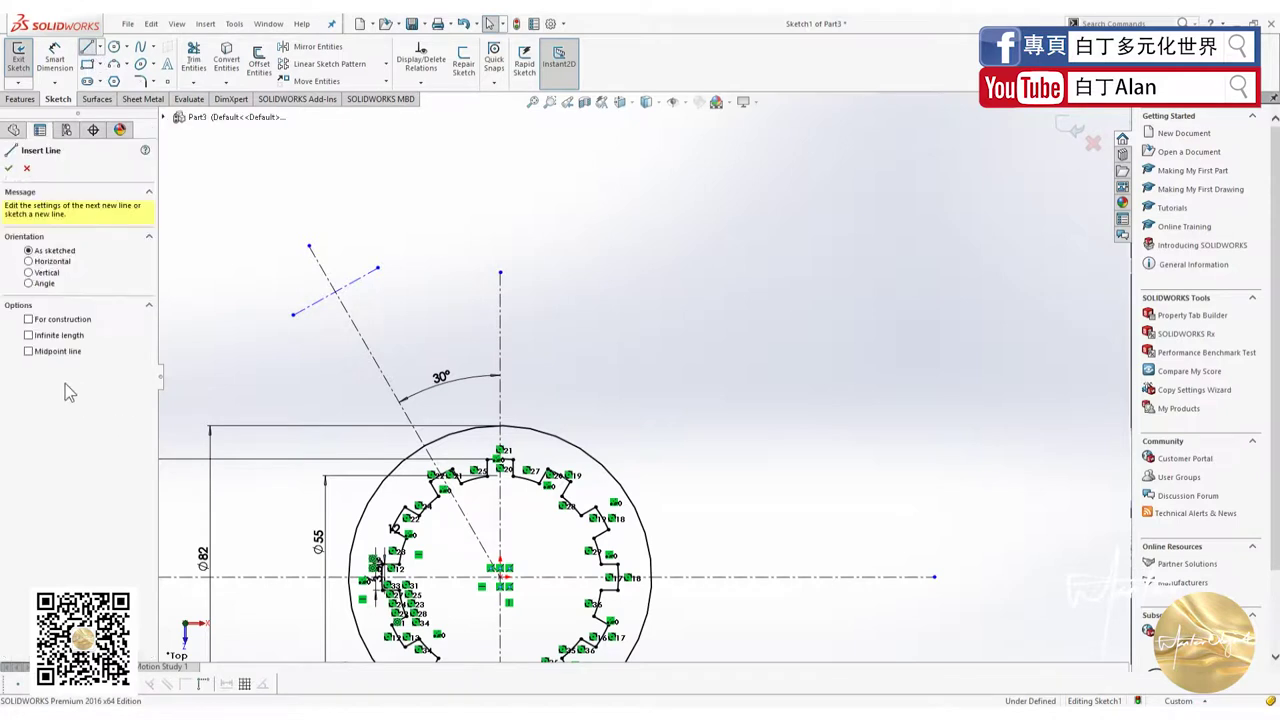
drag(319, 378, 418, 324)
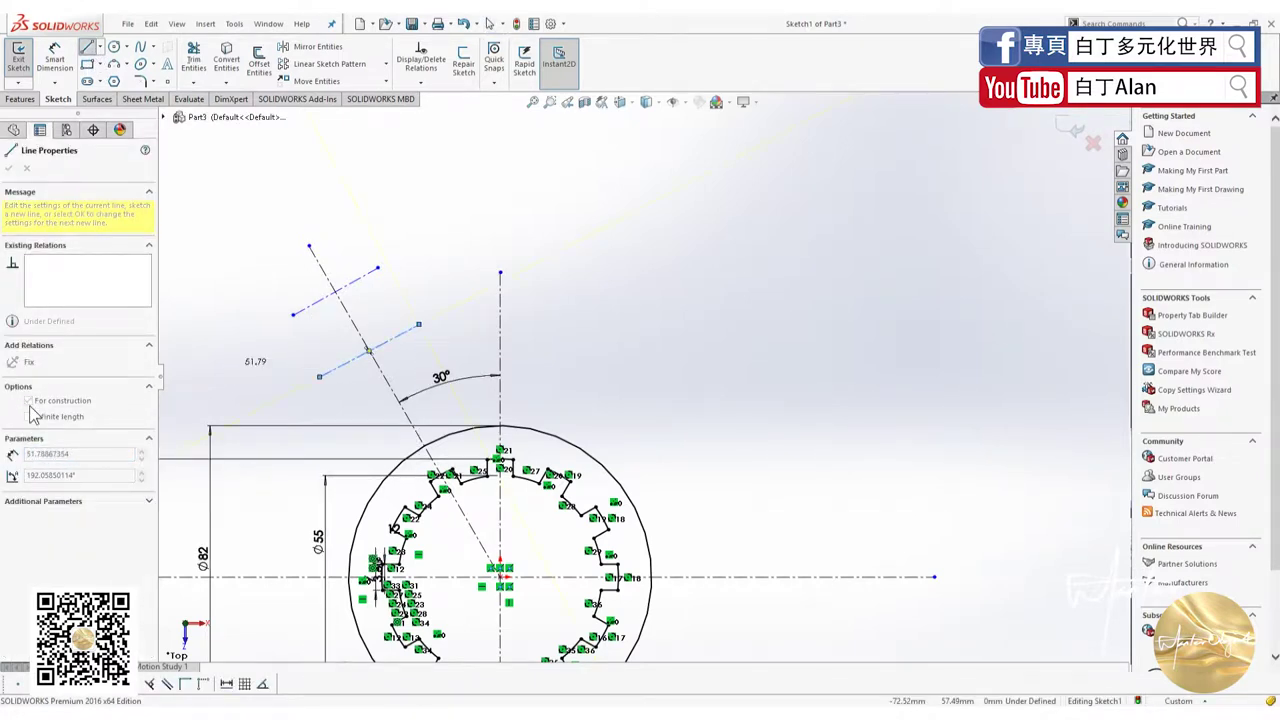
key(Escape)
click(87, 47)
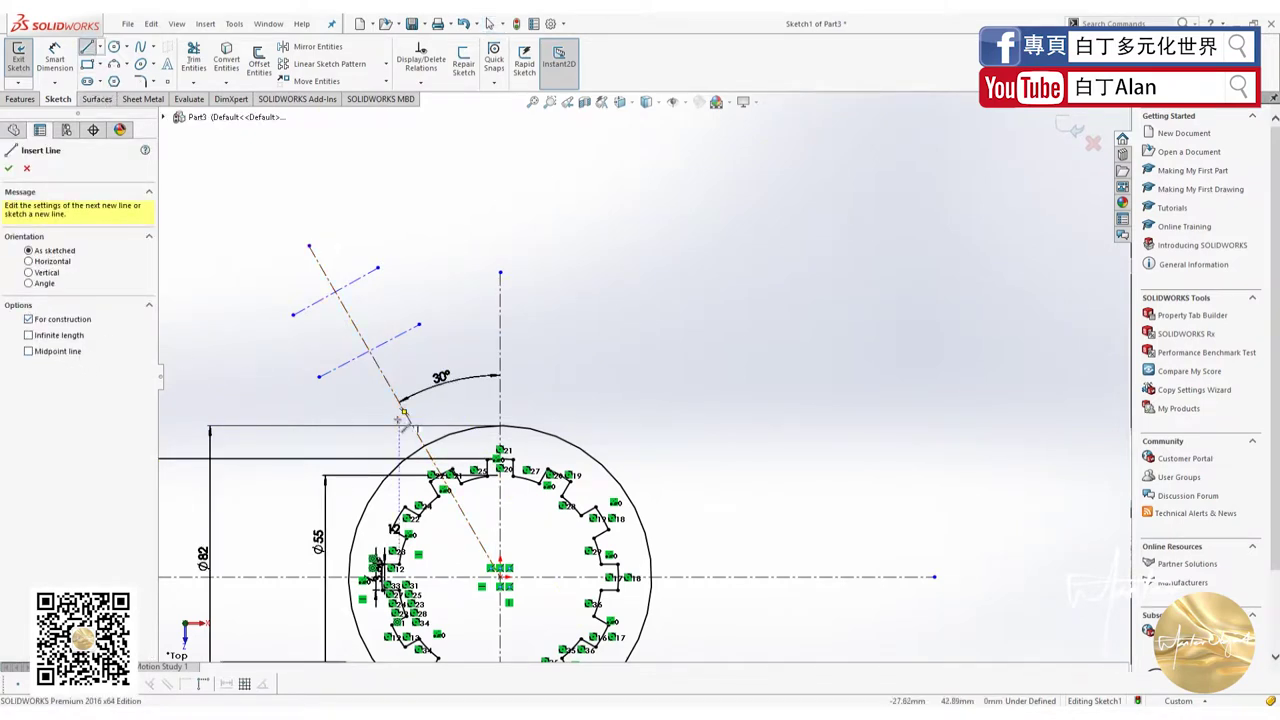
drag(387, 440, 416, 416)
key(Escape)
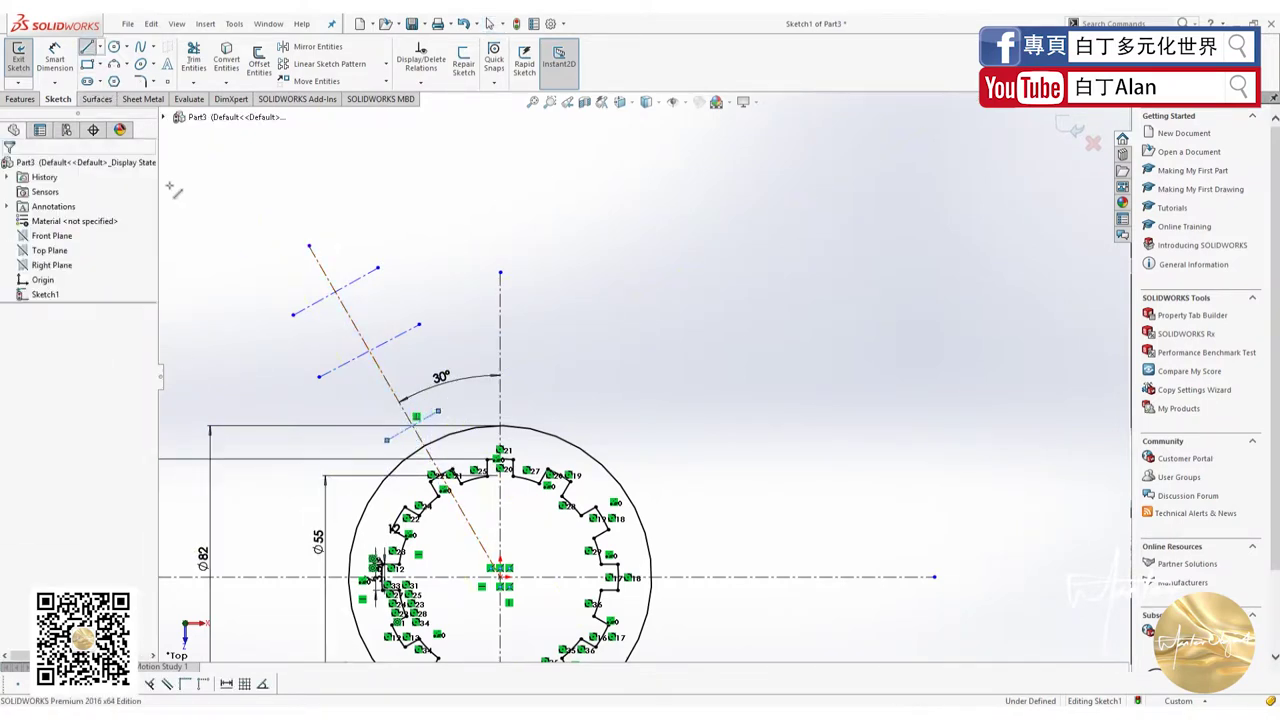
click(55, 57)
Dimension the angle between the two short lines as 20°
click(352, 362)
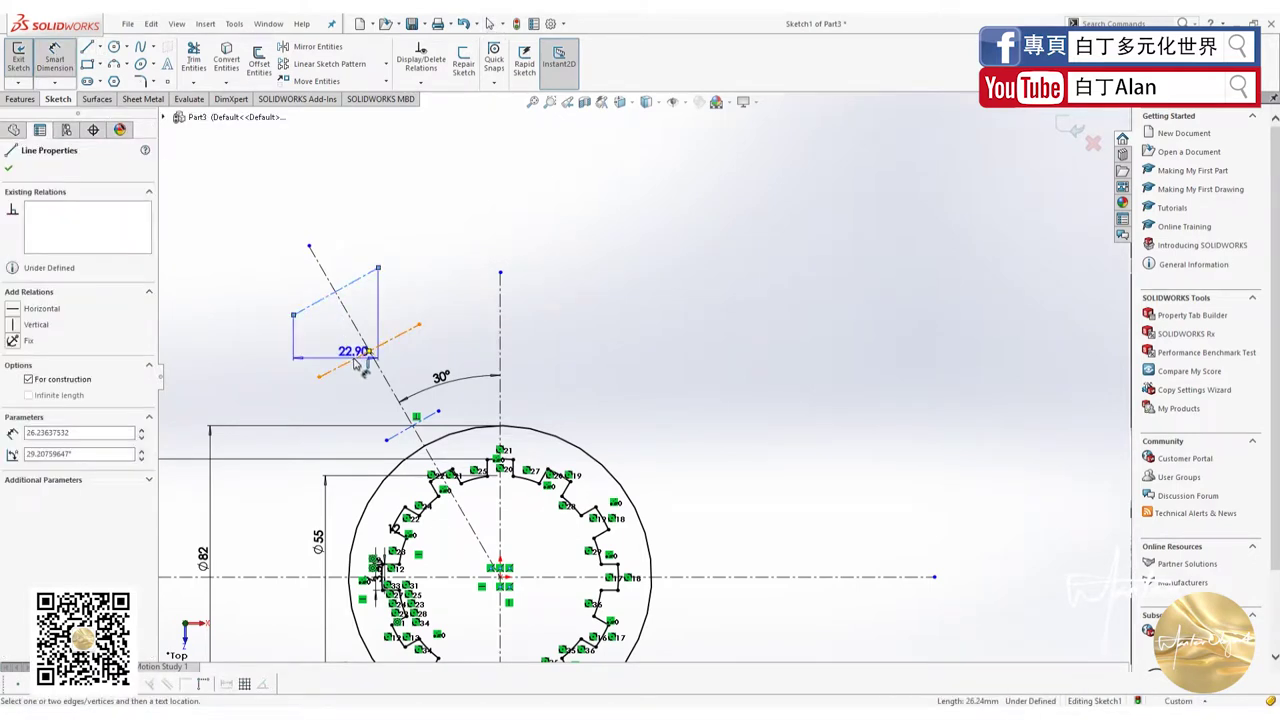
click(320, 300)
click(294, 363)
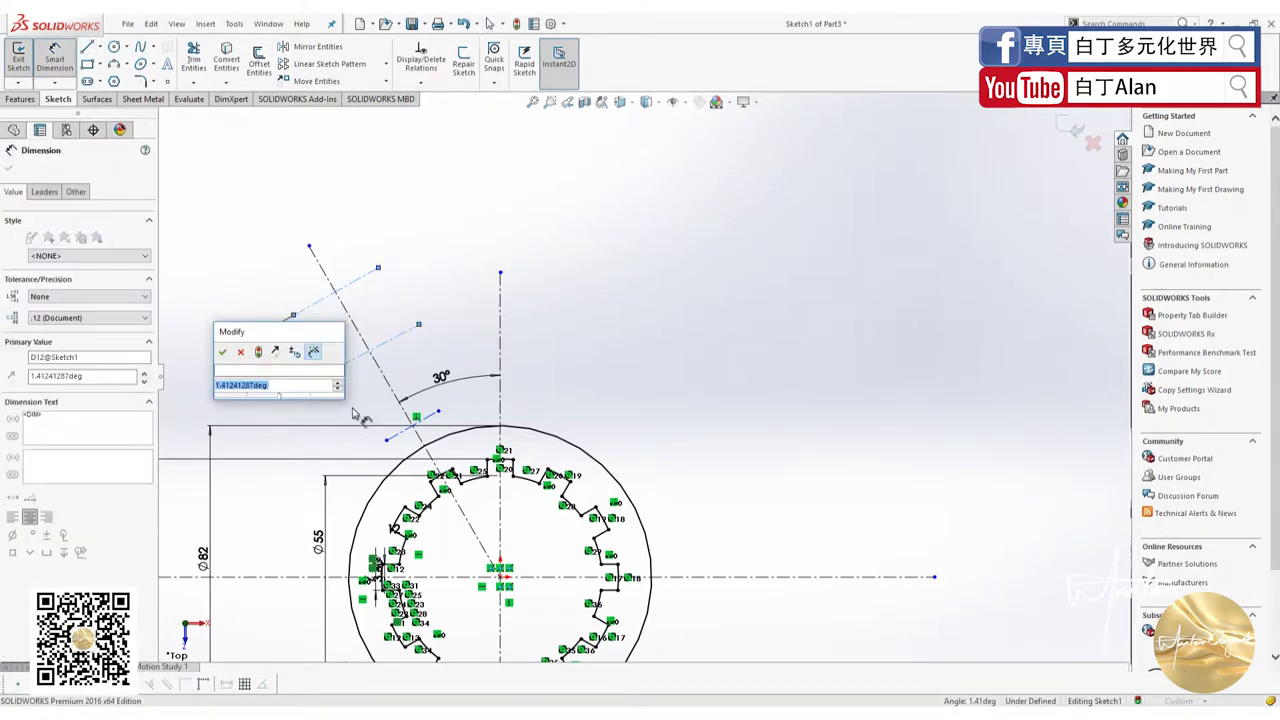
text(20)
key(Return)
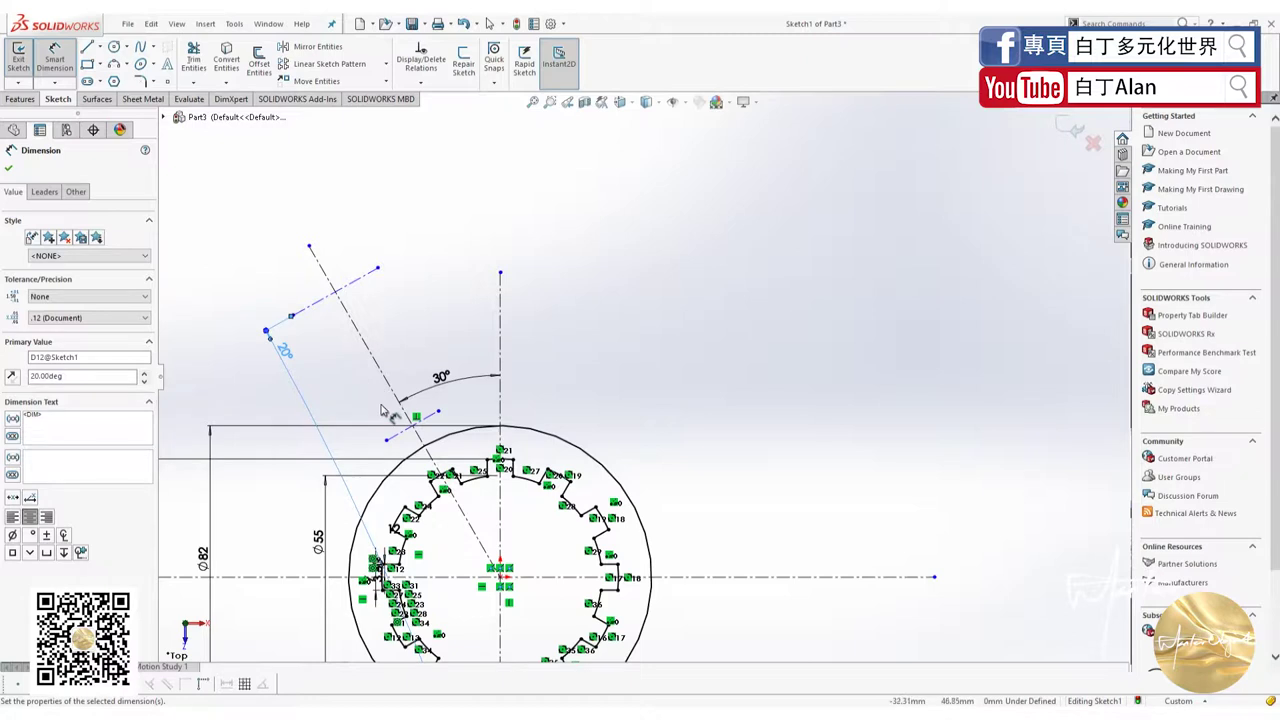
key(Escape)
key(Escape)
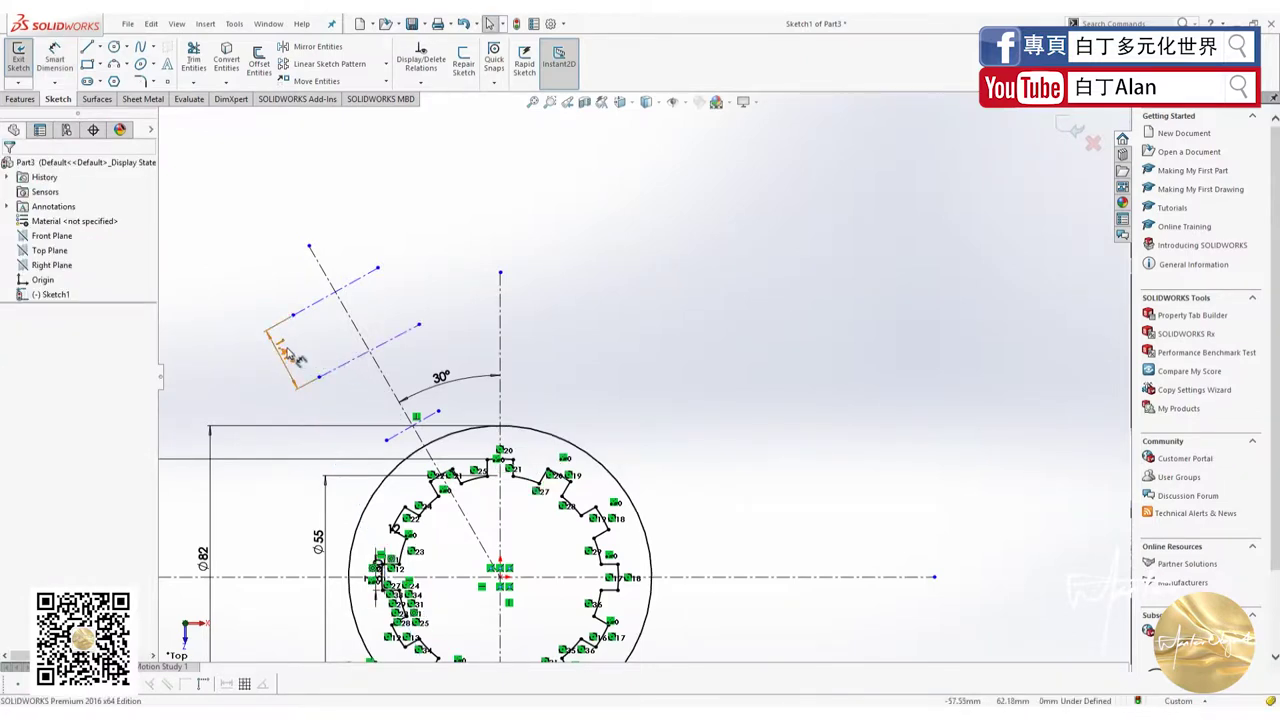
Make the upper short line perpendicular to the 30° angled centreline
click(322, 303)
ctrl+click(335, 290)
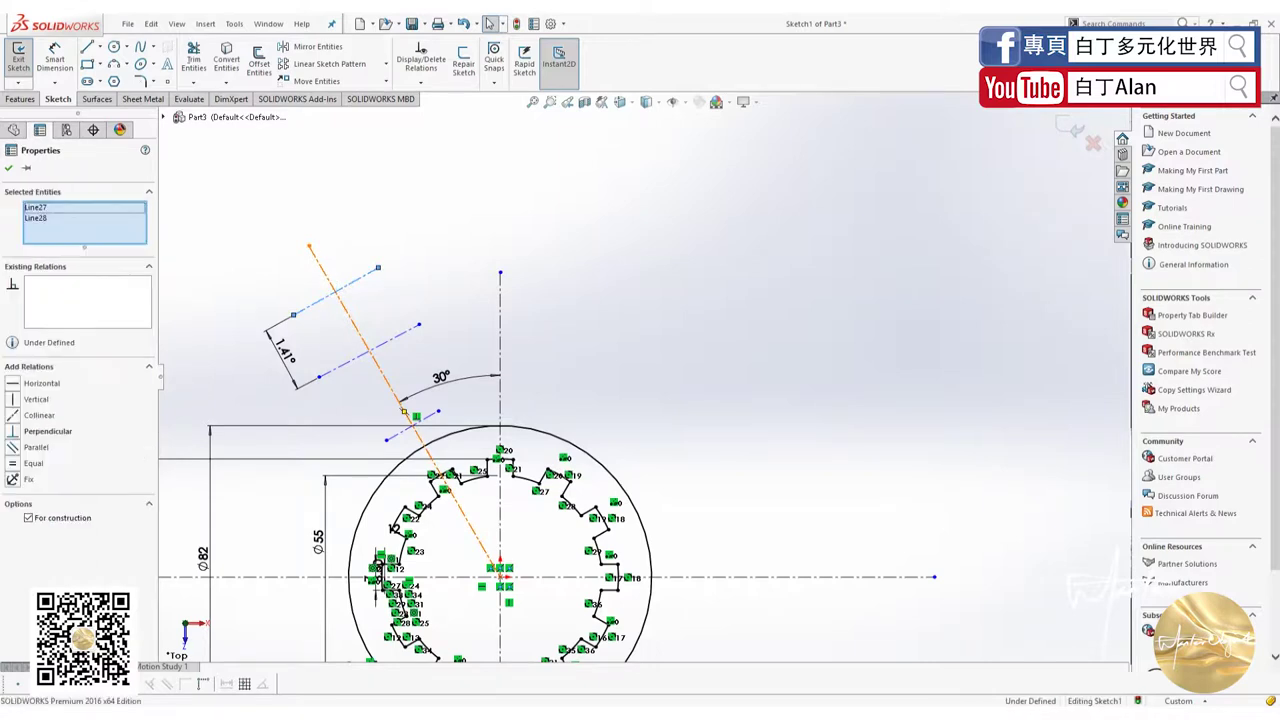
click(16, 431)
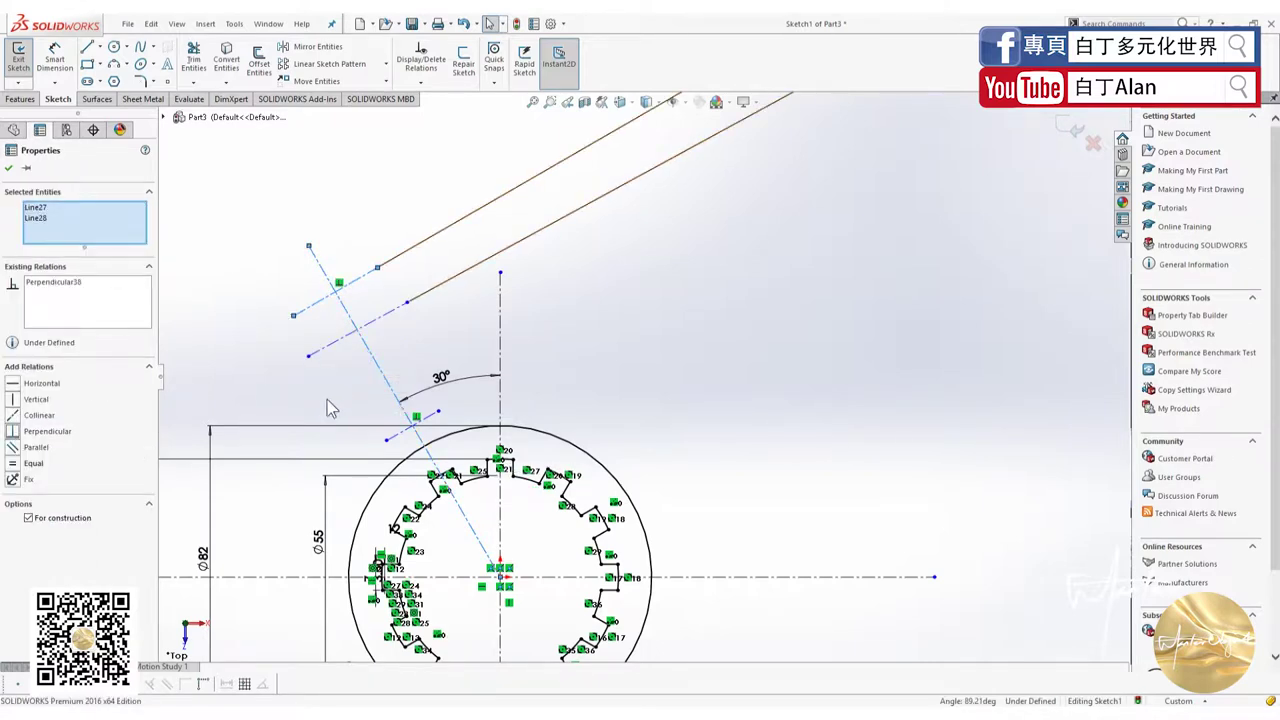
click(335, 403)
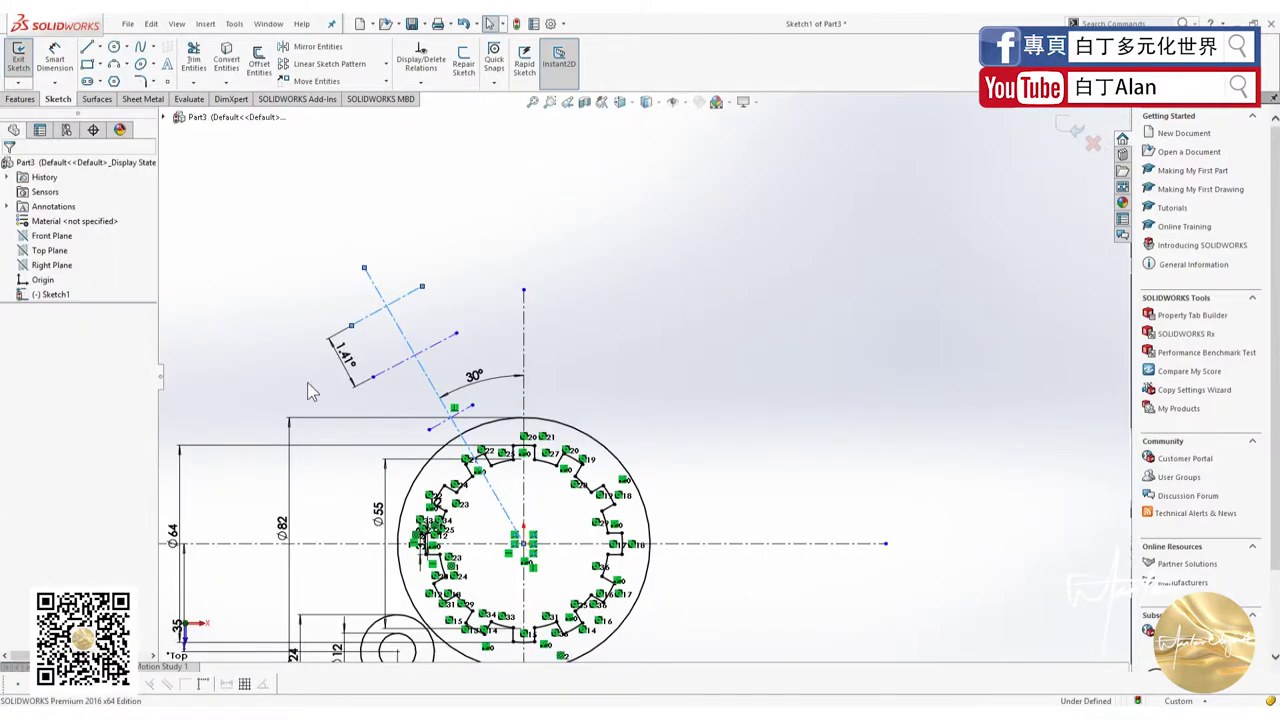
Delete the unwanted angle dimension between the short lines
click(325, 344)
key(Delete)
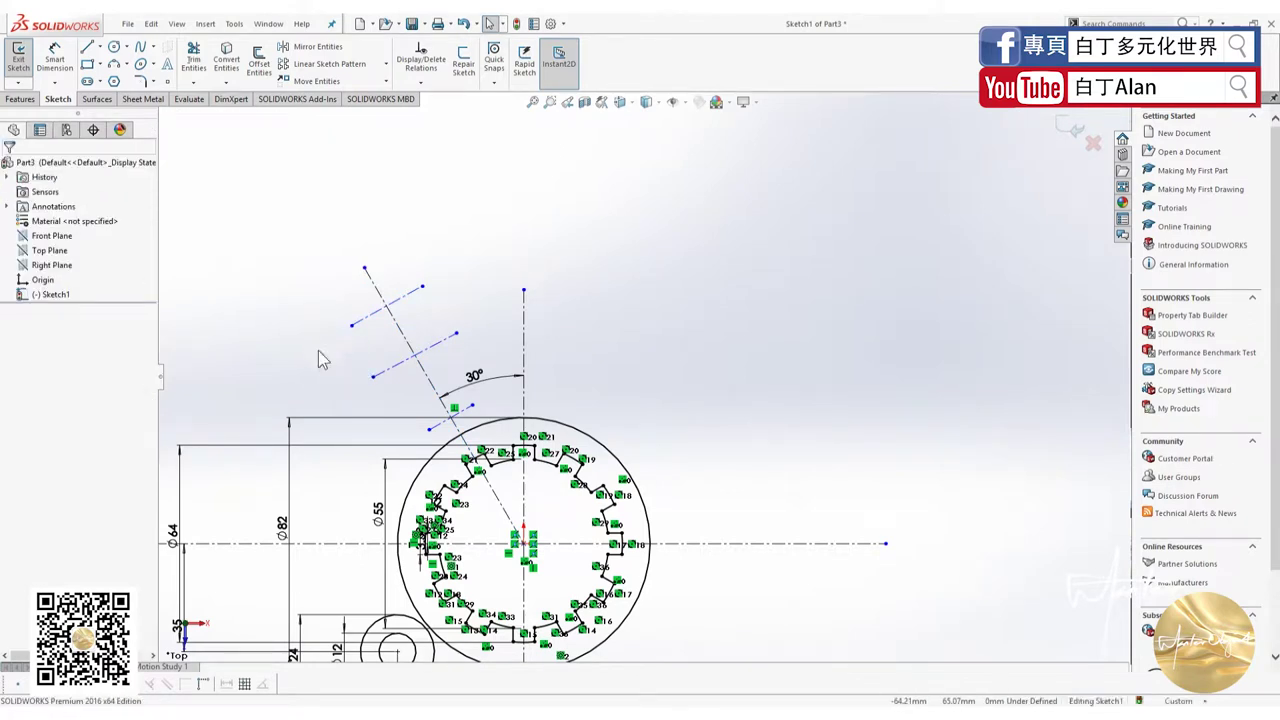
click(55, 58)
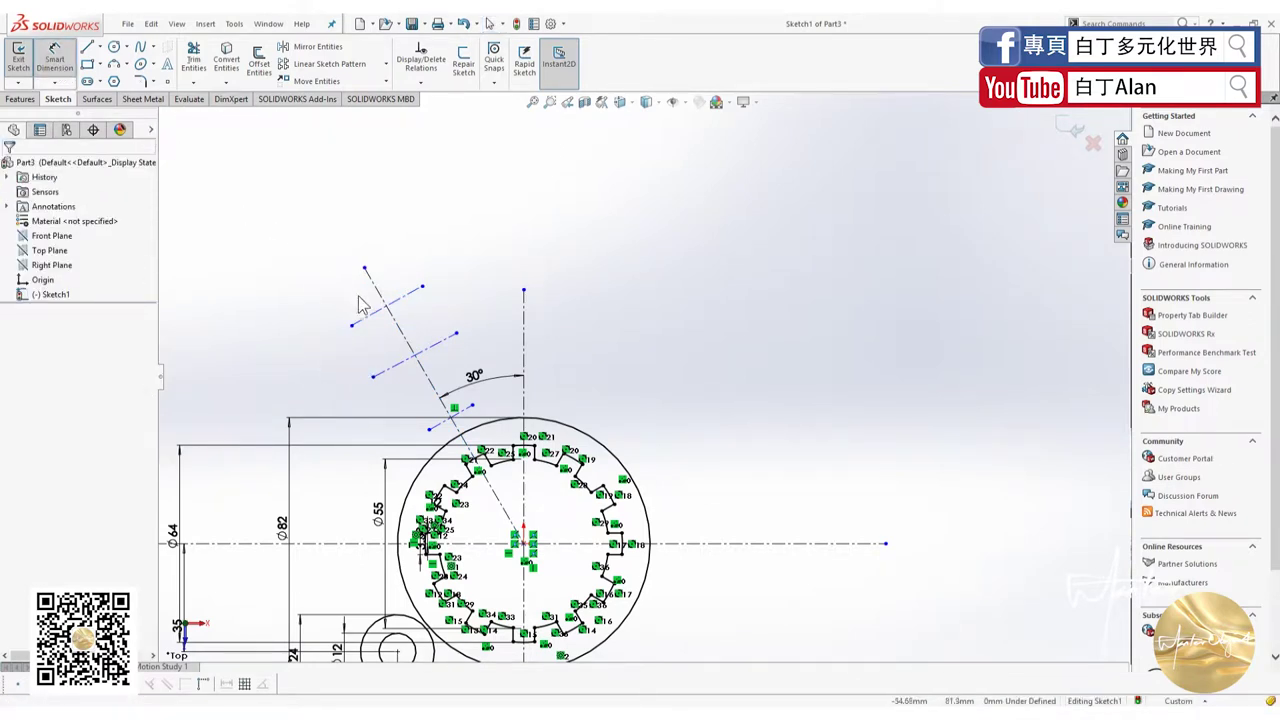
key(Escape)
Make the upper and lower cross lines perpendicular to the 30° centreline
click(403, 306)
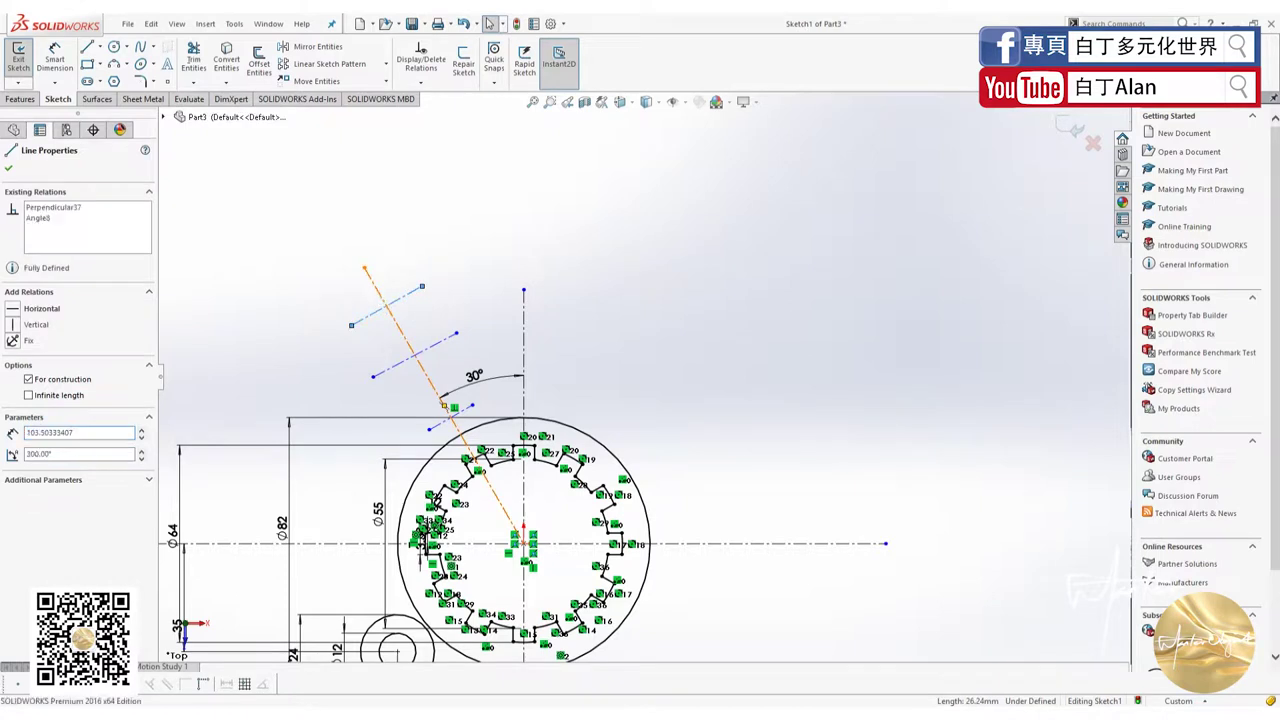
ctrl+click(384, 300)
click(18, 431)
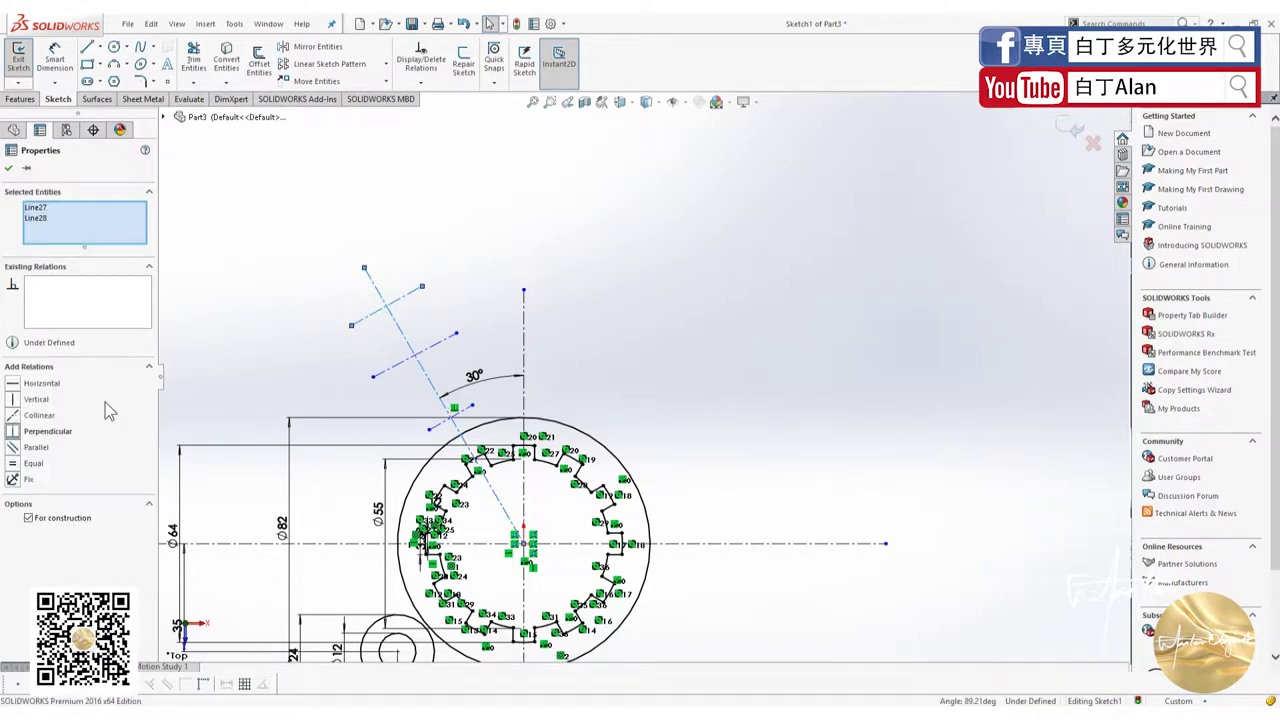
click(407, 342)
ctrl+click(414, 351)
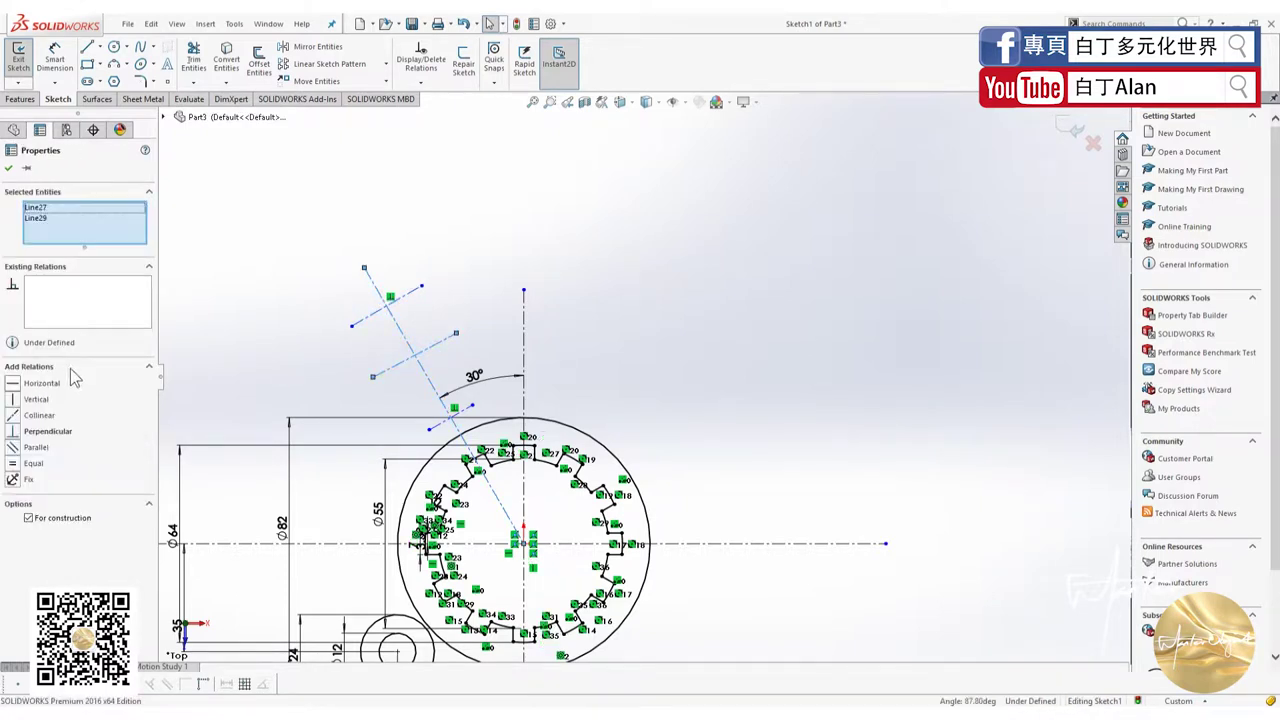
click(13, 432)
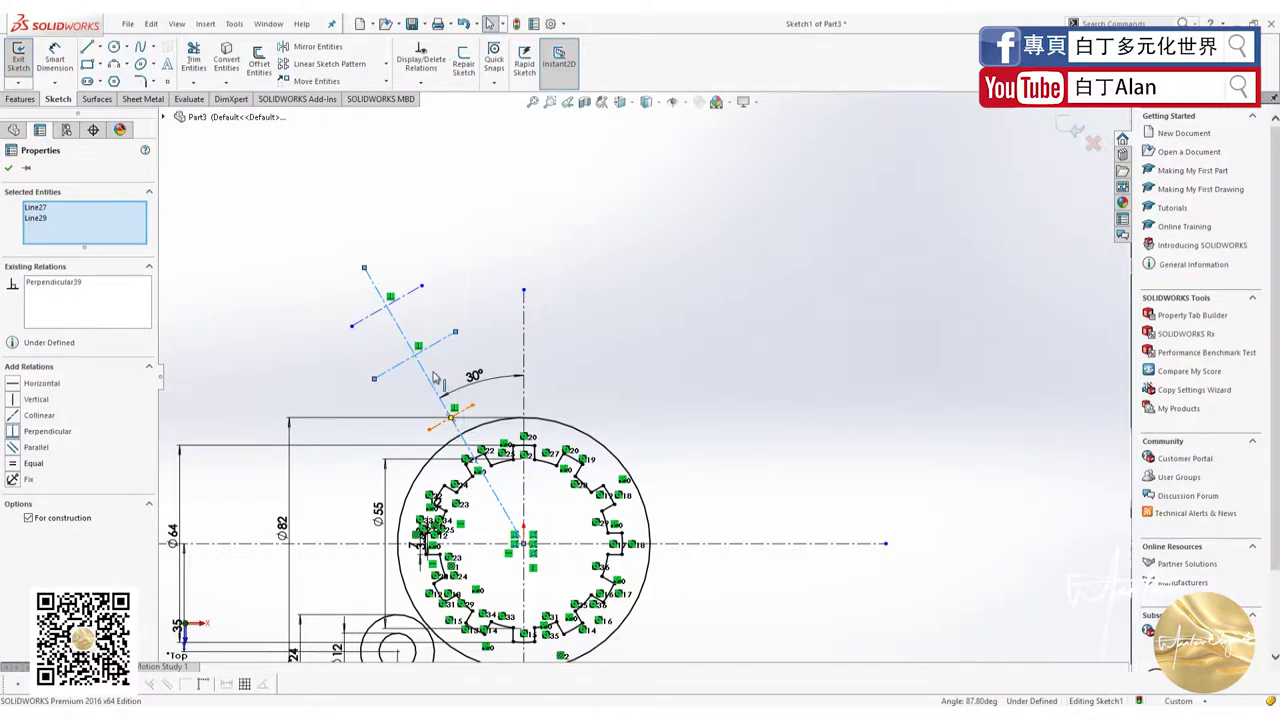
click(436, 385)
click(432, 380)
click(436, 385)
ctrl+click(390, 369)
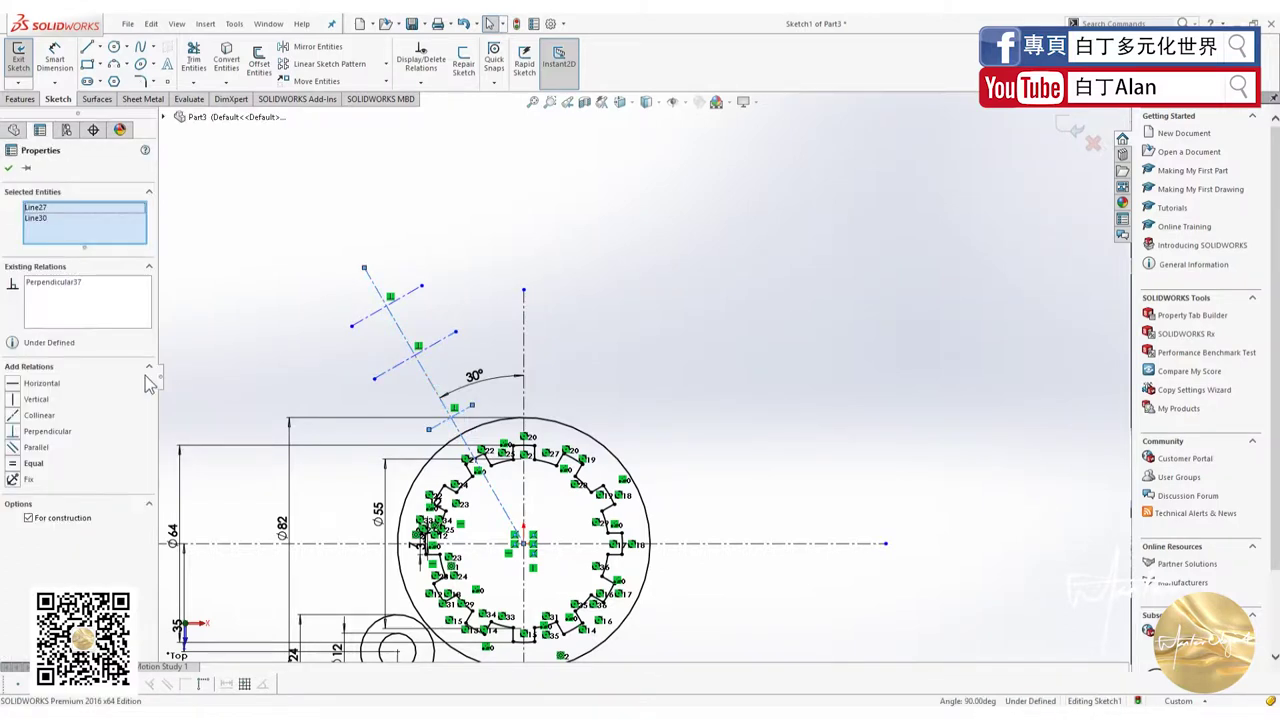
click(220, 323)
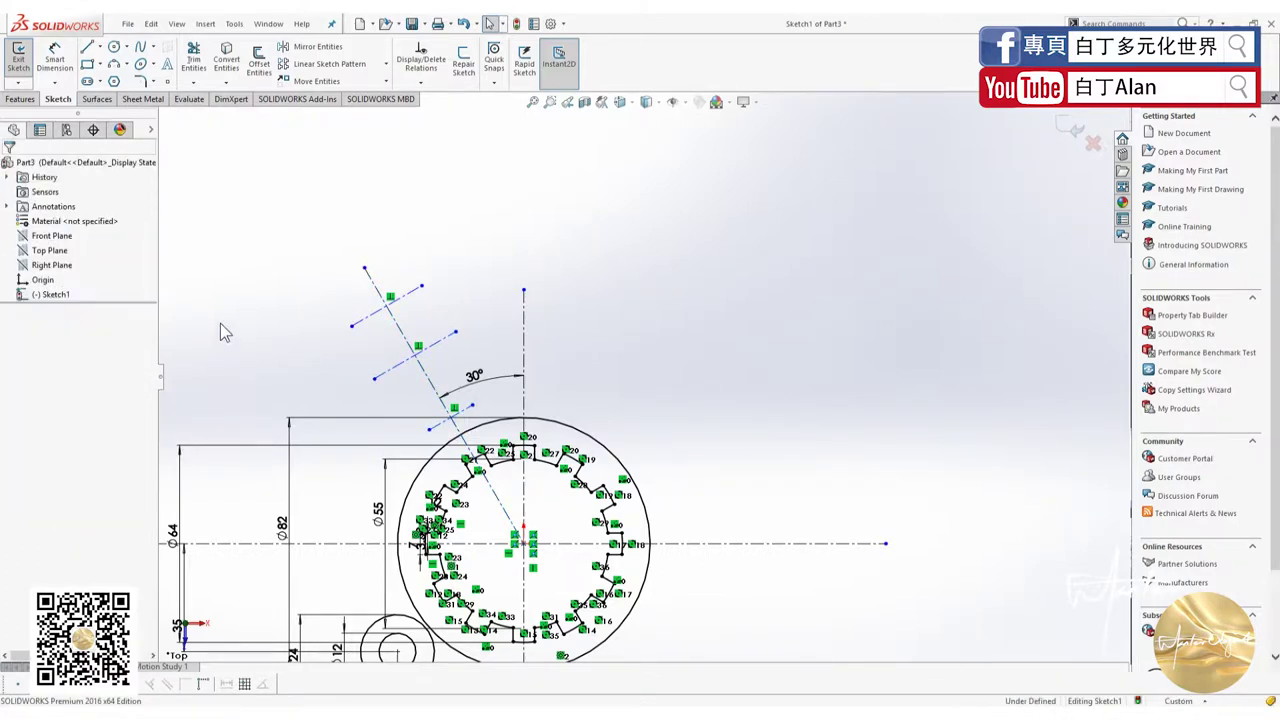
Dimension the cross-line spacings as 20 mm and 24 mm
click(55, 57)
click(387, 340)
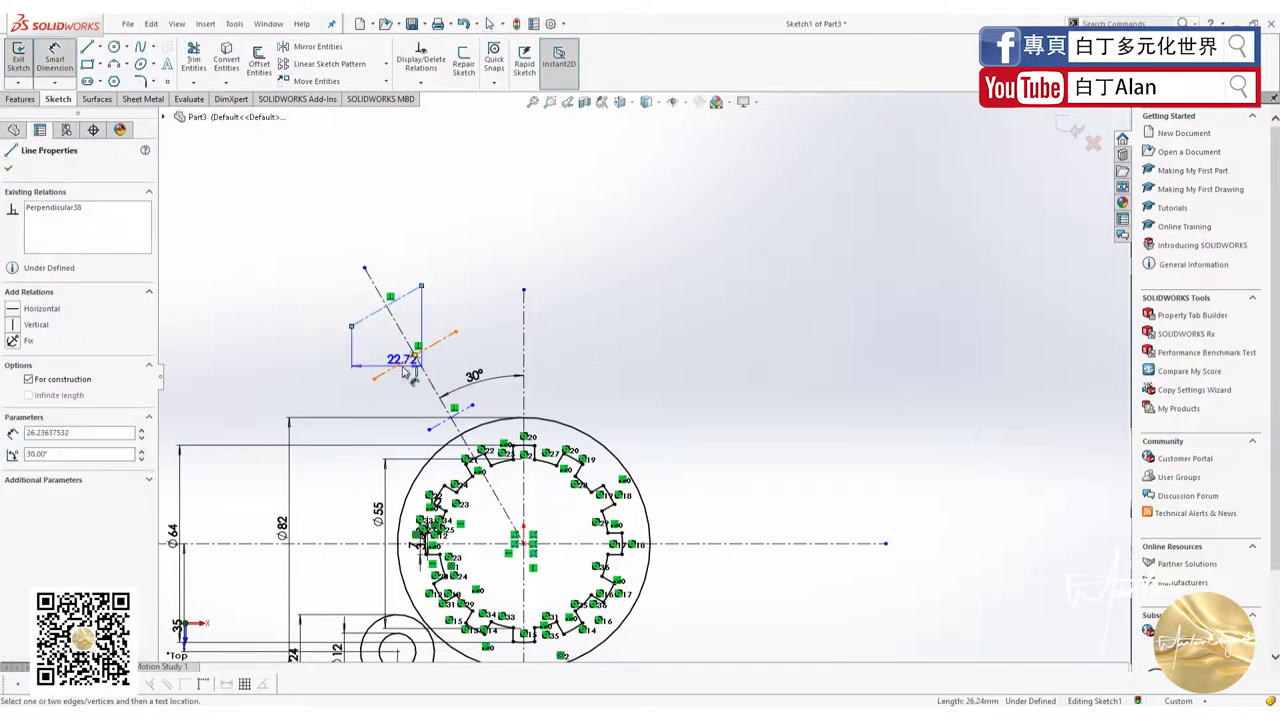
click(350, 372)
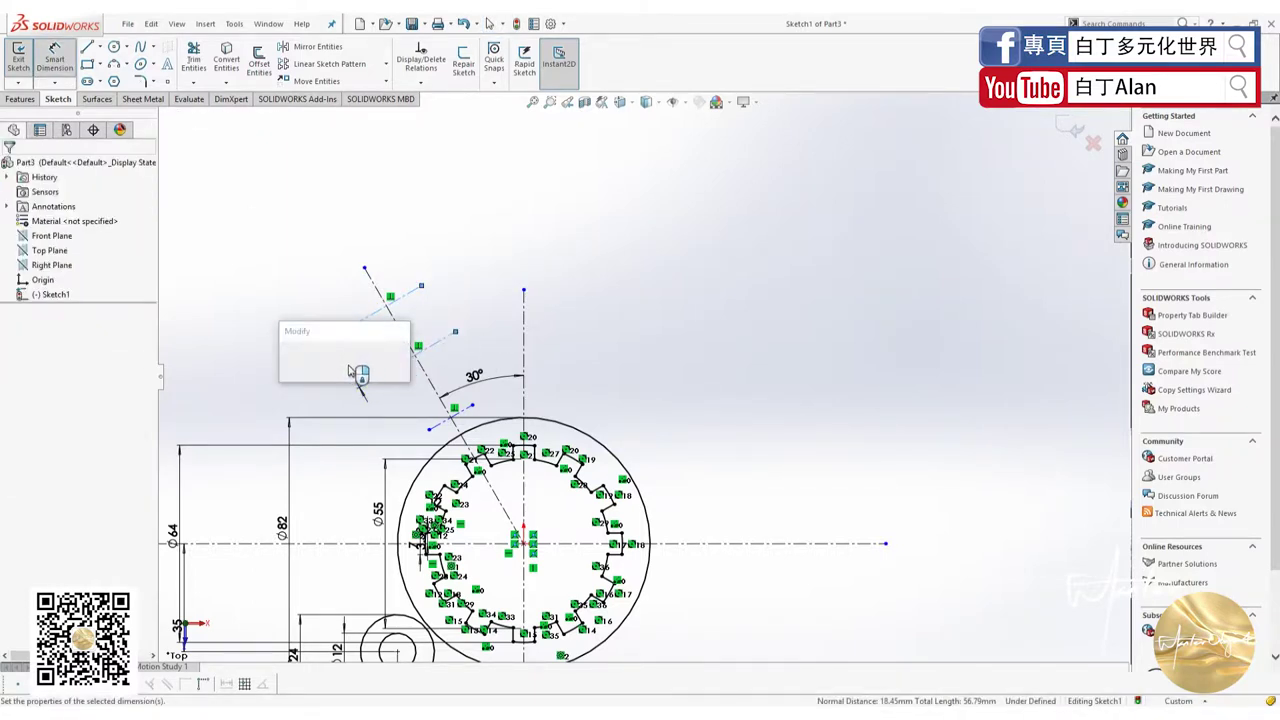
text(20)
key(Return)
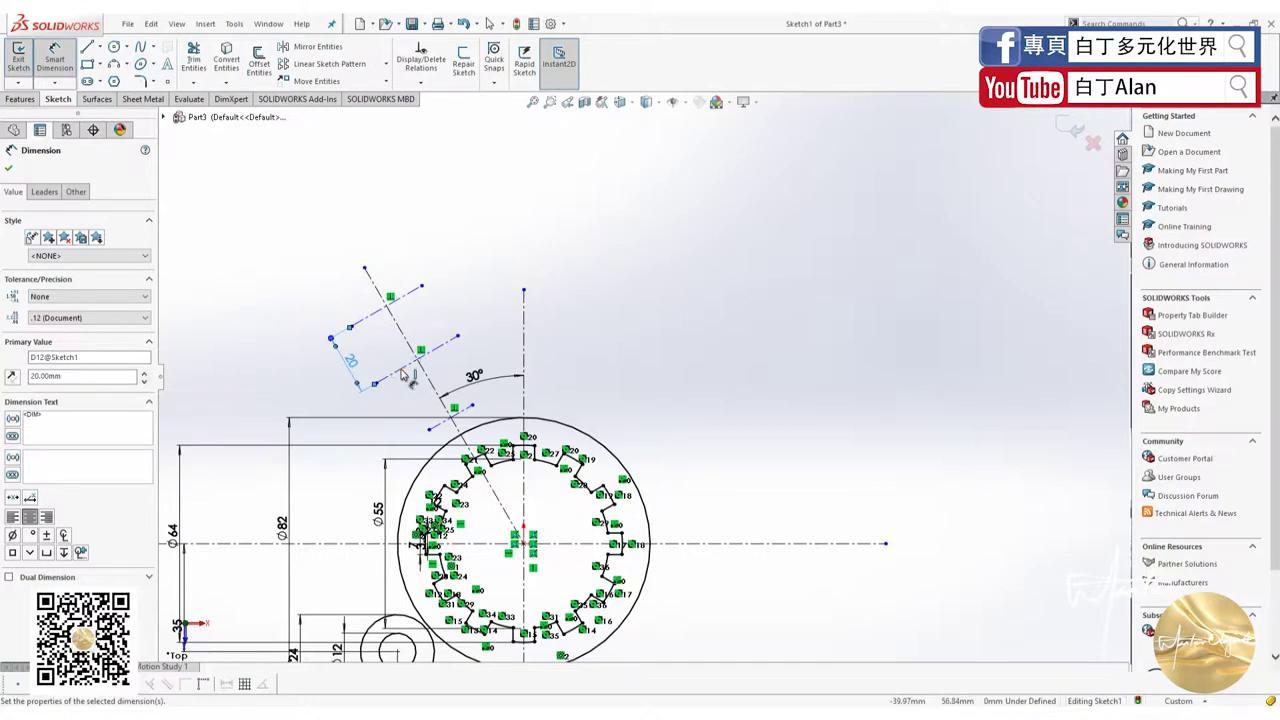
click(408, 382)
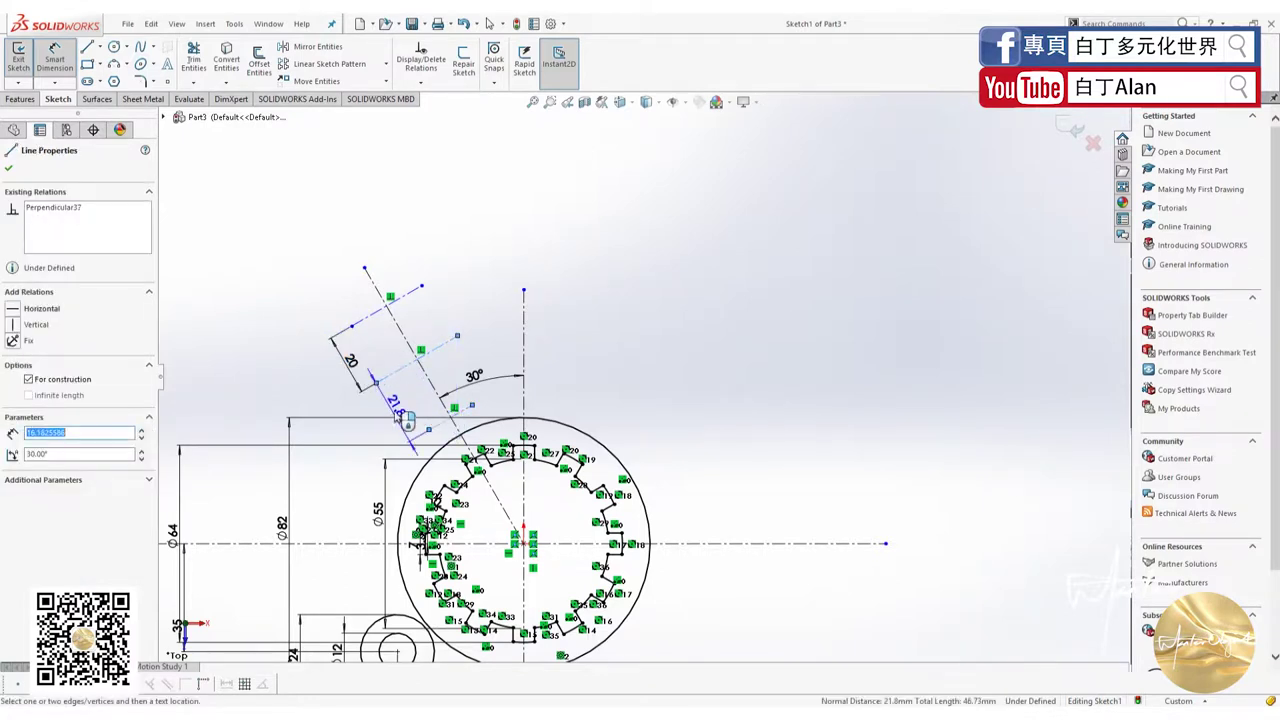
click(406, 420)
key(Return)
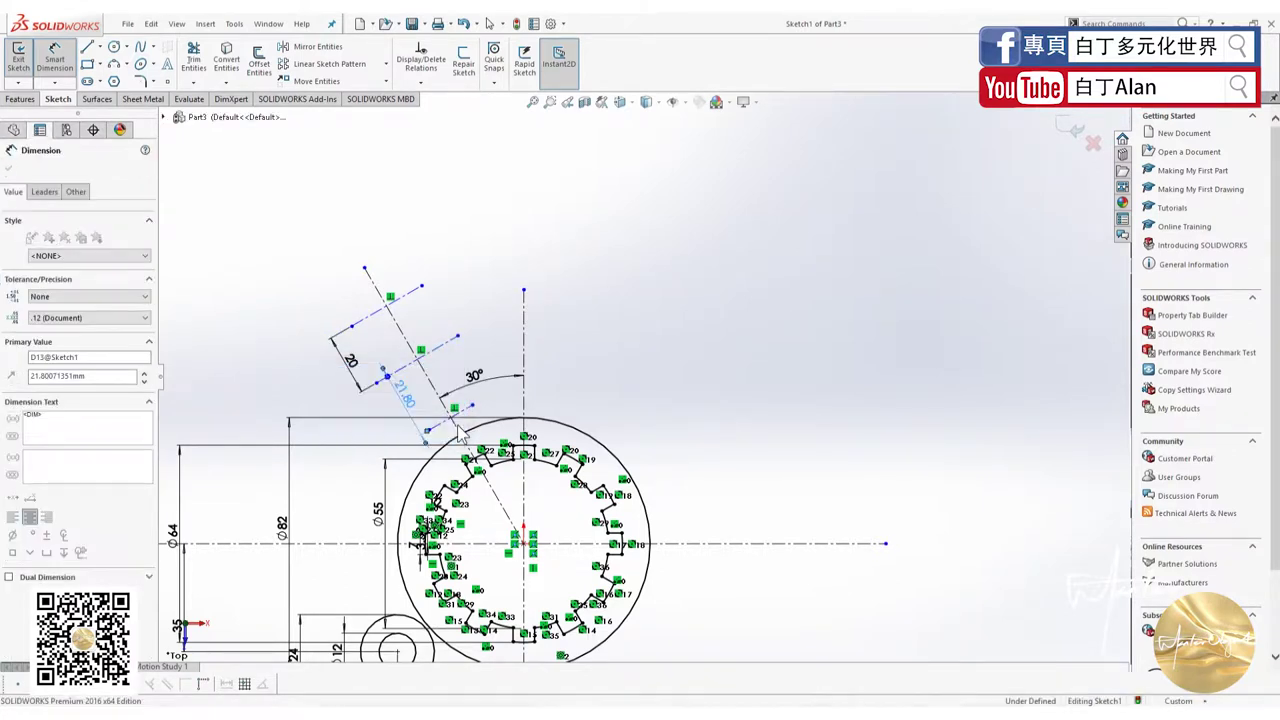
key(Escape)
Make the lowest cross line tangent to the outer circle
click(490, 22)
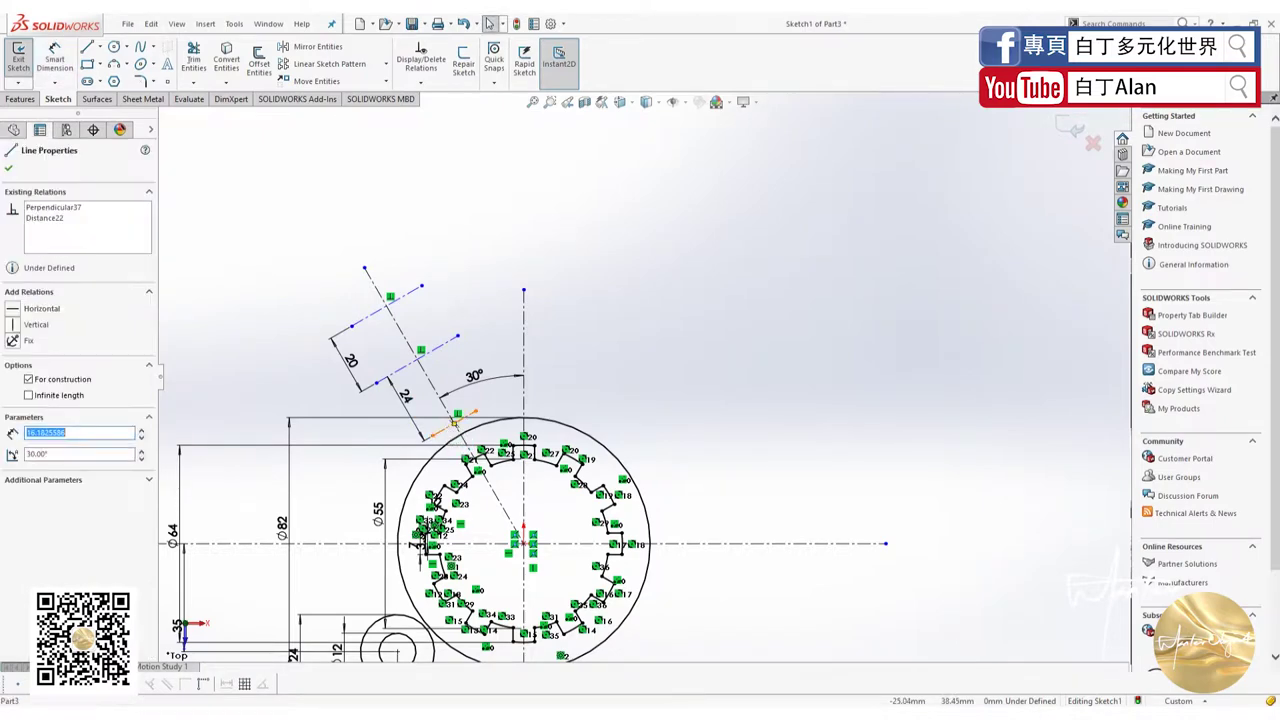
ctrl+click(457, 440)
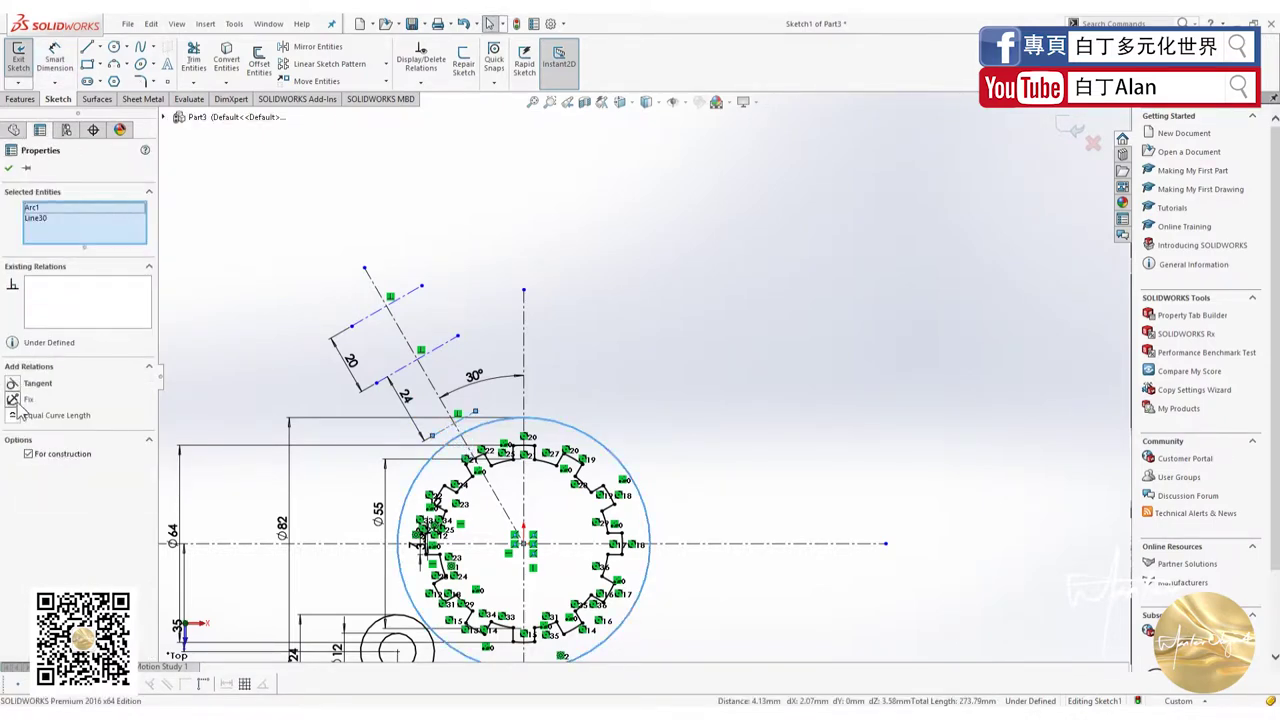
click(13, 384)
click(176, 363)
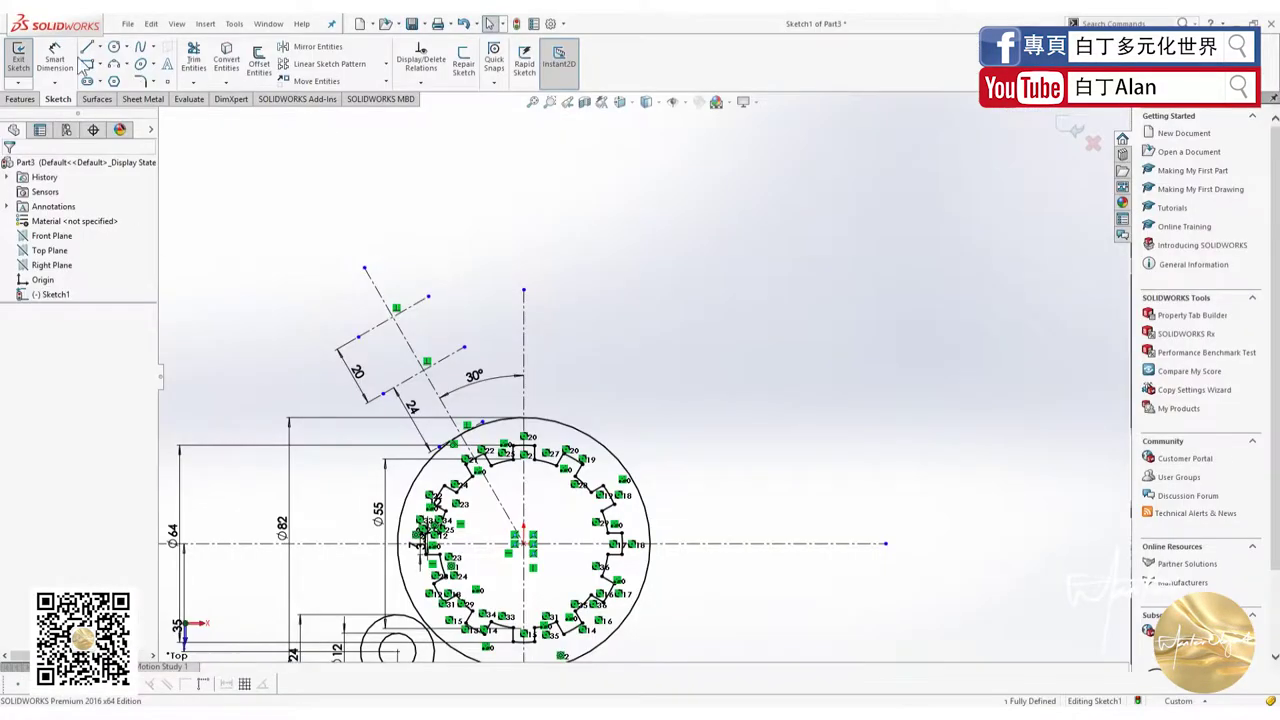
click(113, 47)
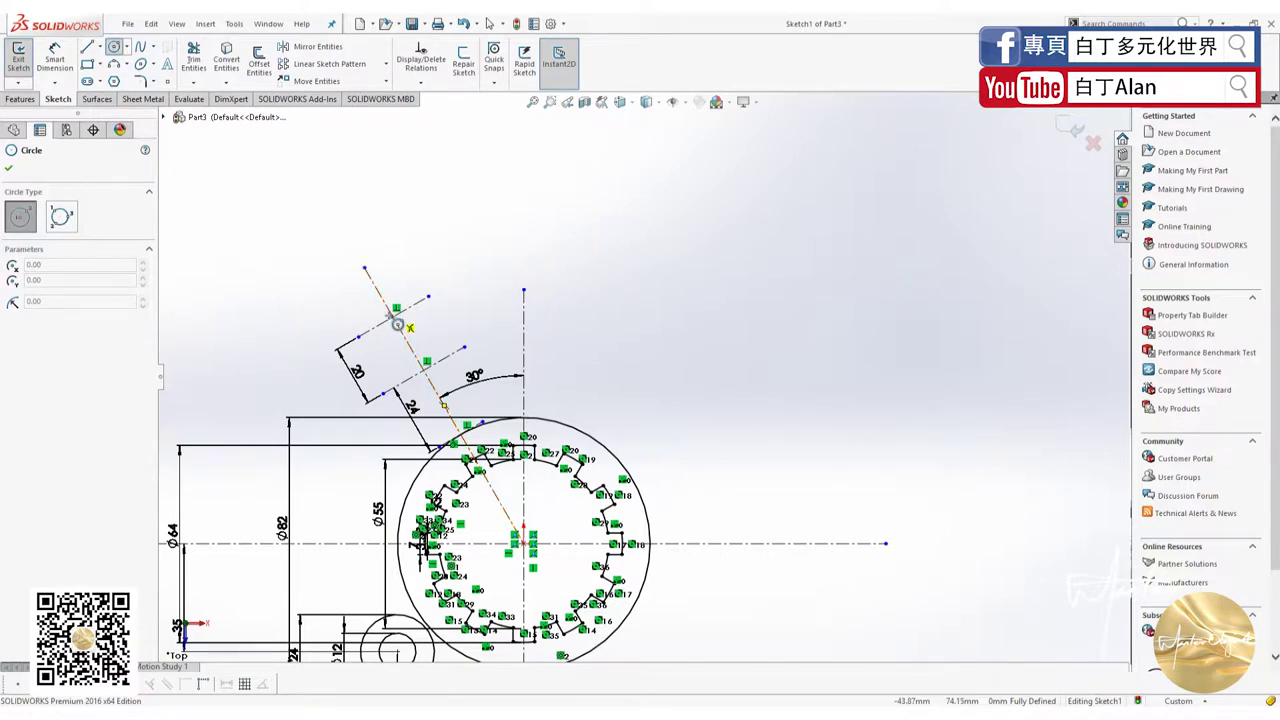
Draw two equal circles at the cross-line intersections and dimension them Ø13
click(396, 318)
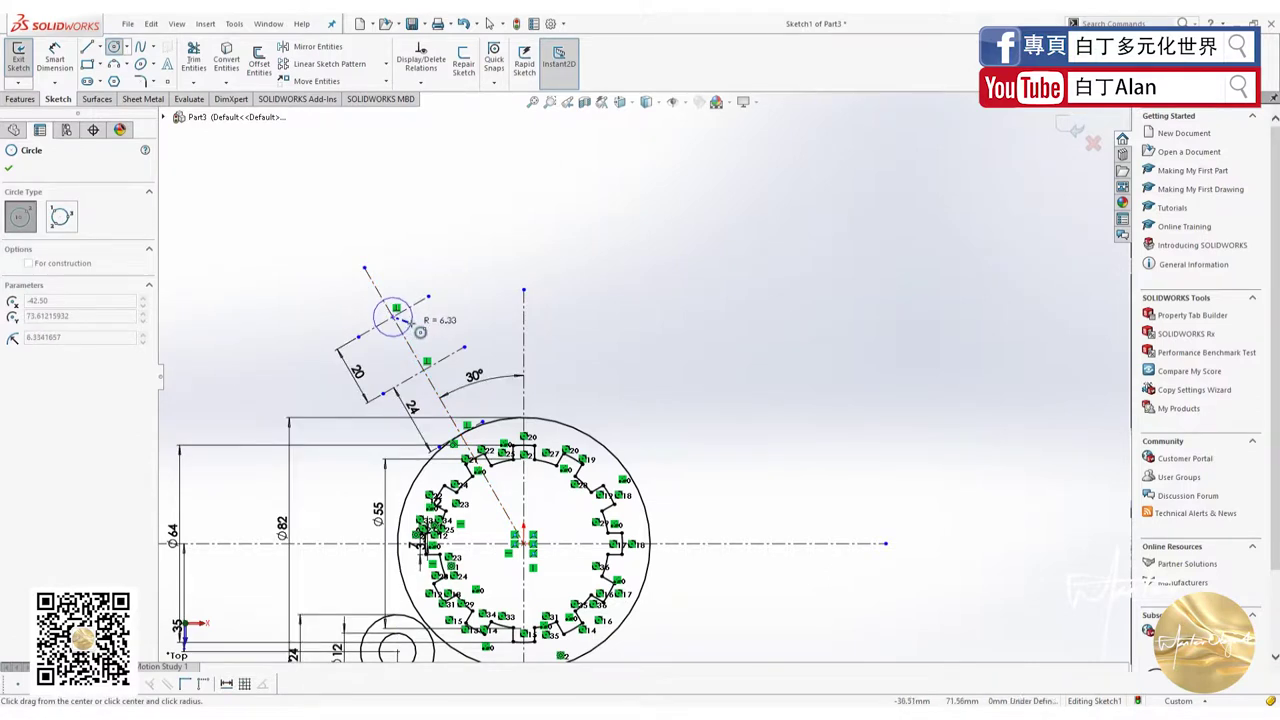
click(414, 316)
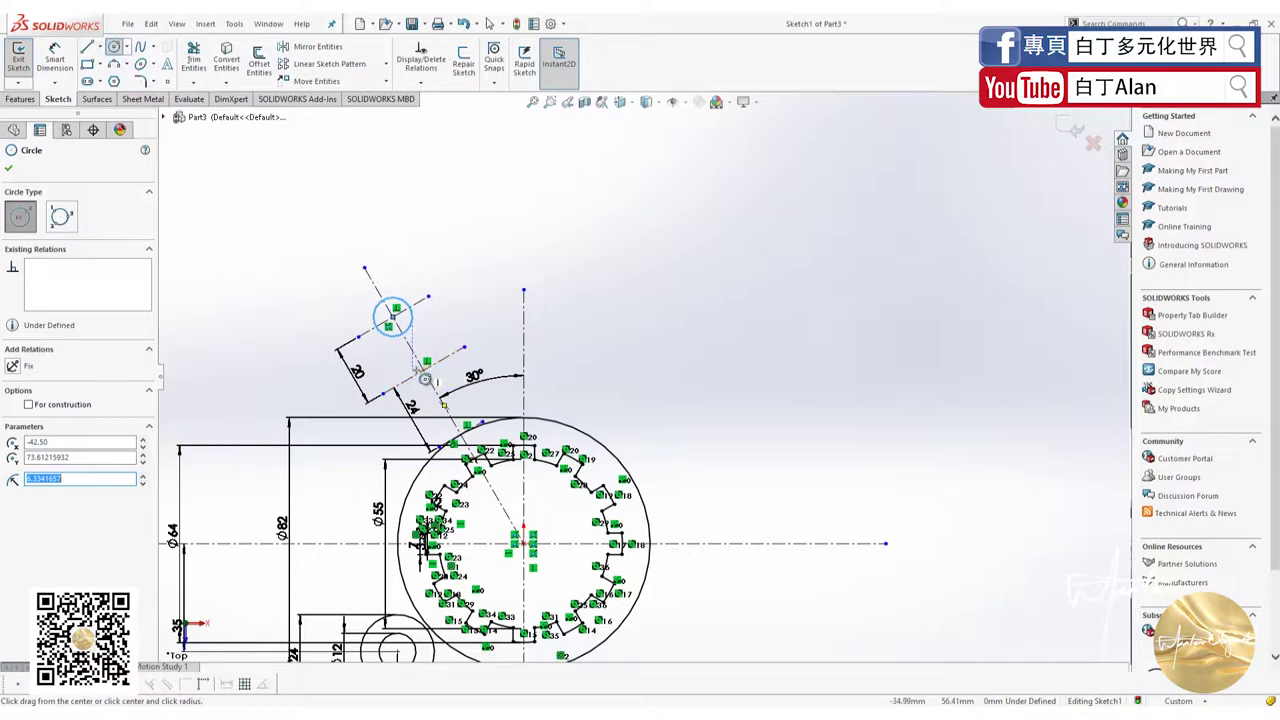
click(425, 371)
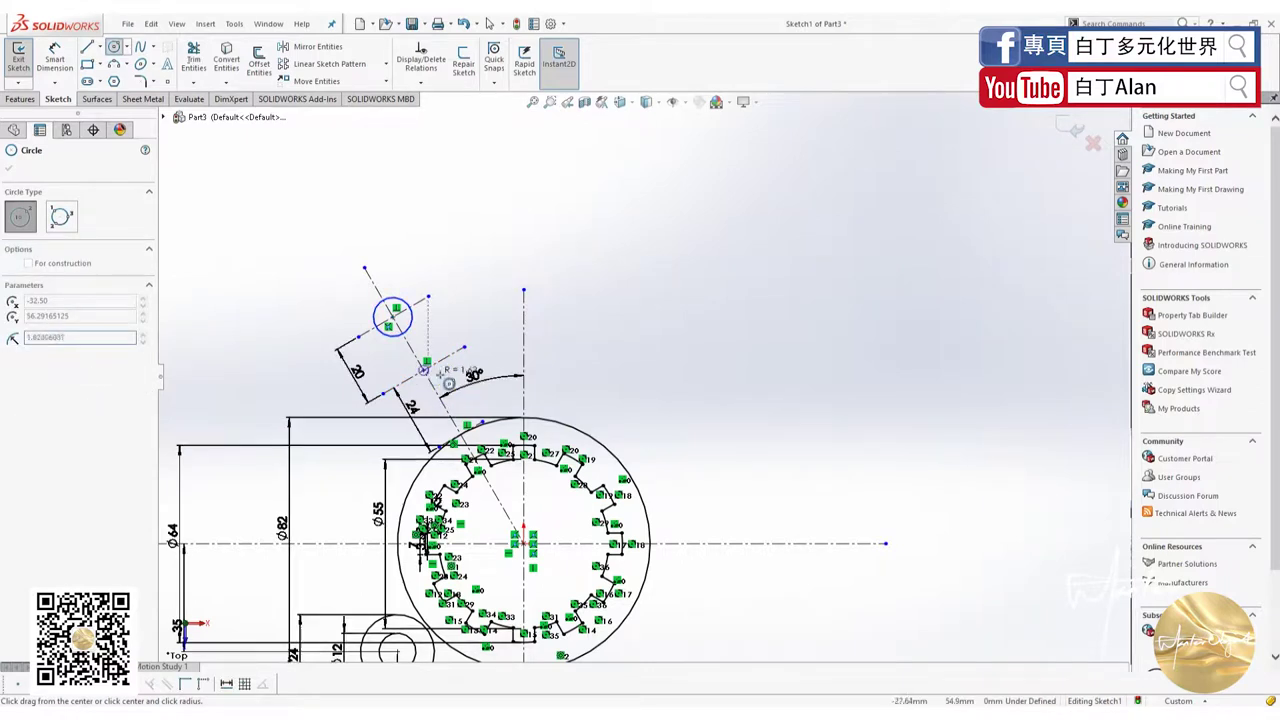
click(438, 378)
key(Escape)
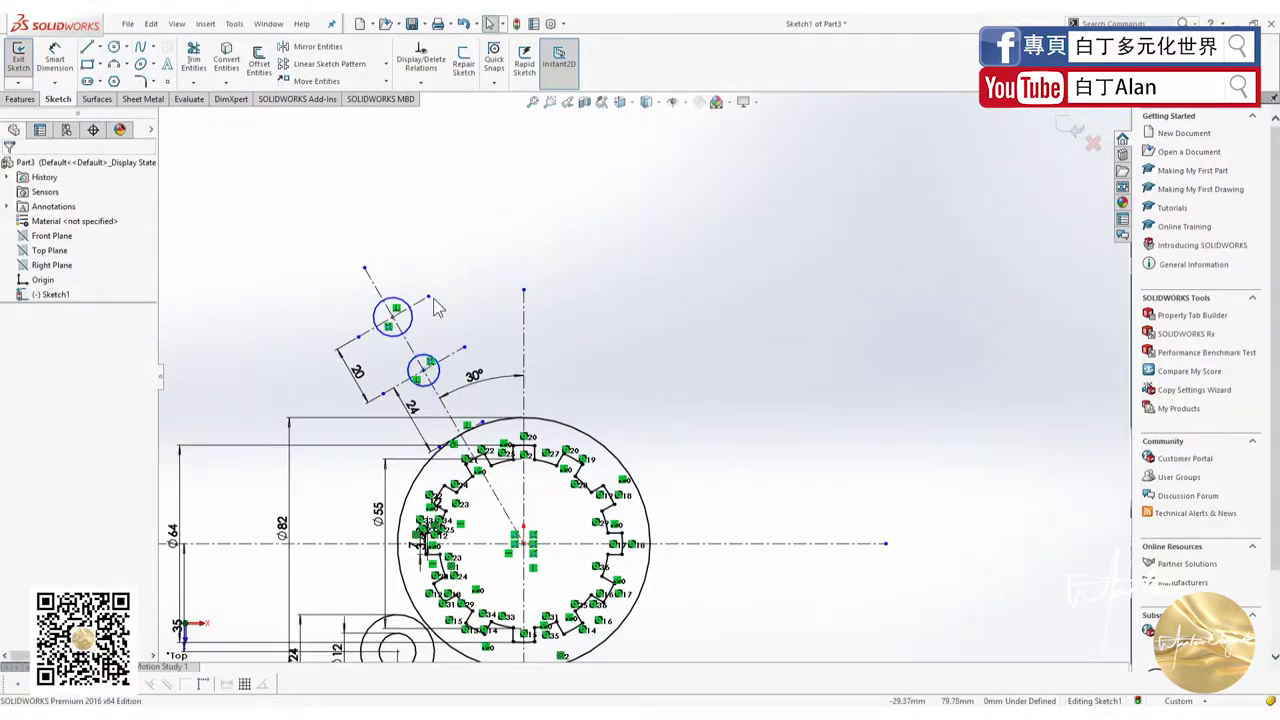
click(423, 378)
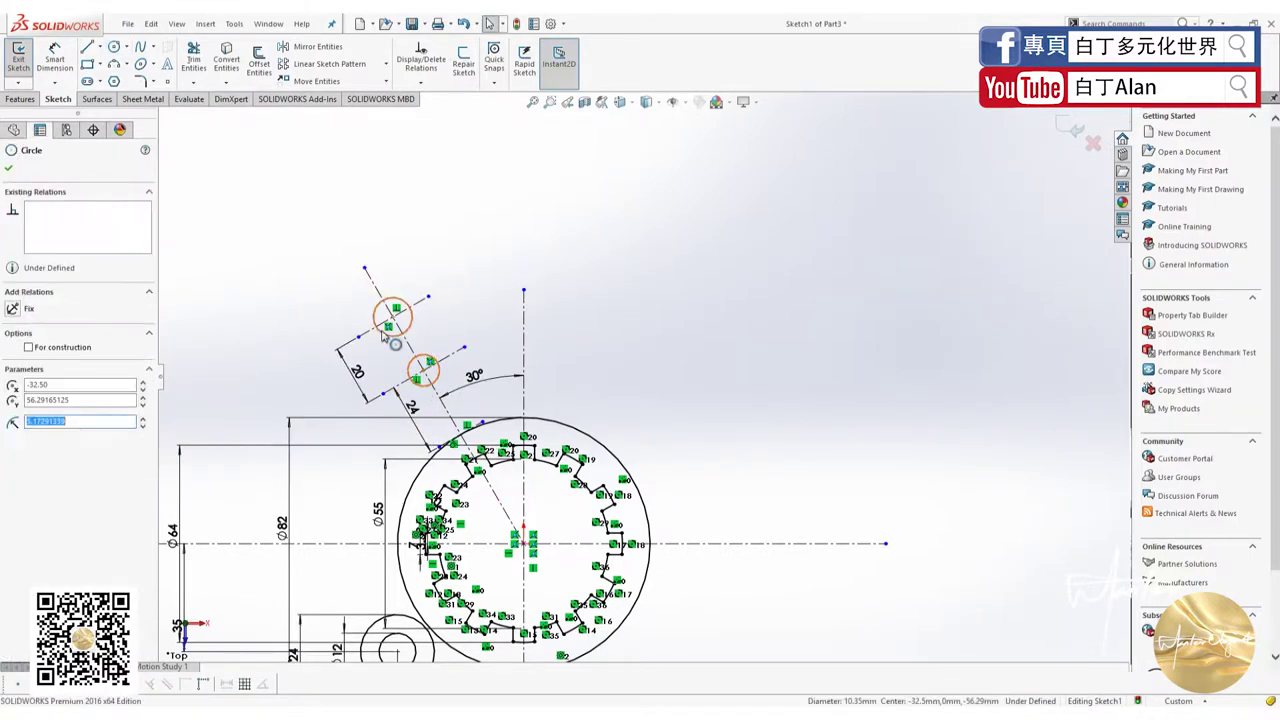
ctrl+click(382, 336)
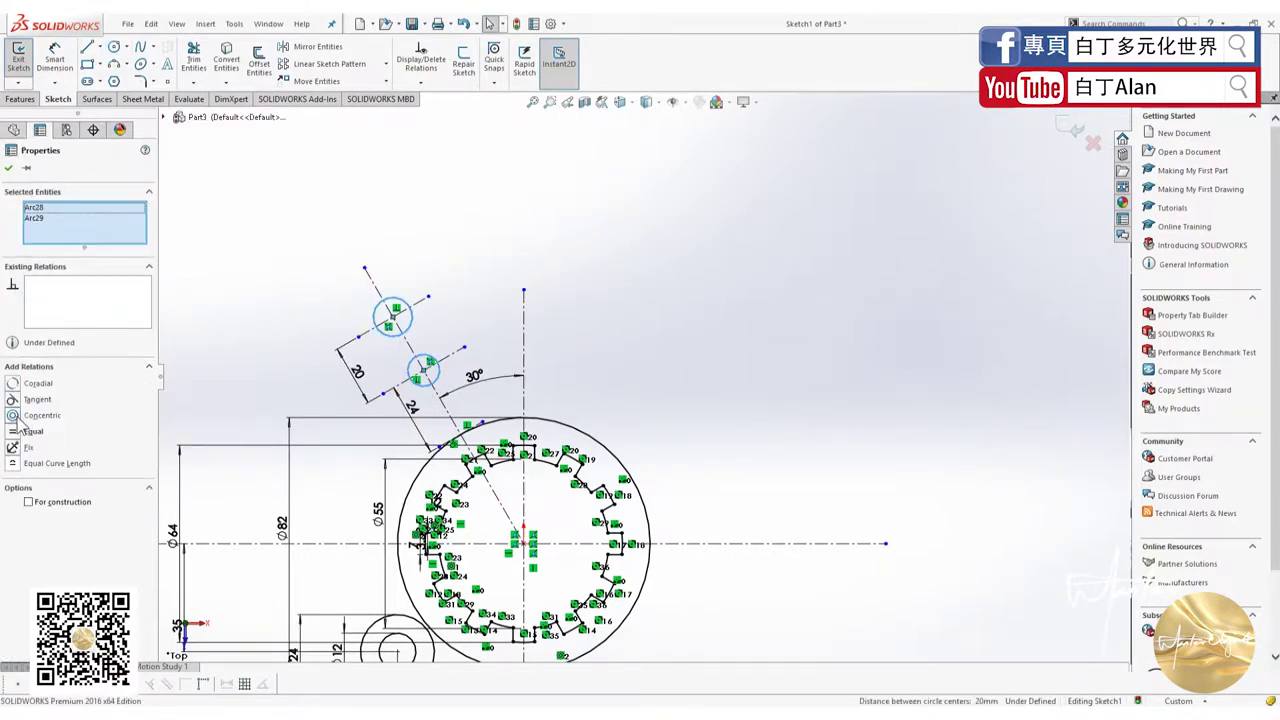
click(268, 281)
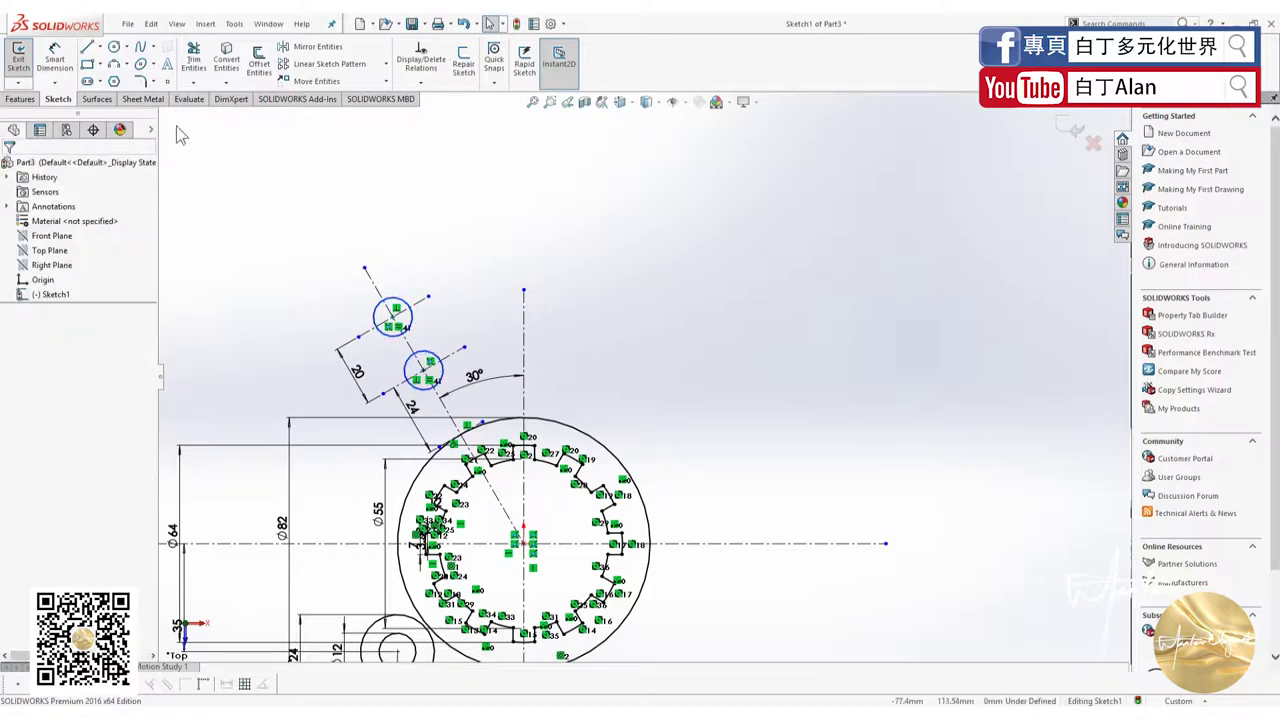
click(385, 322)
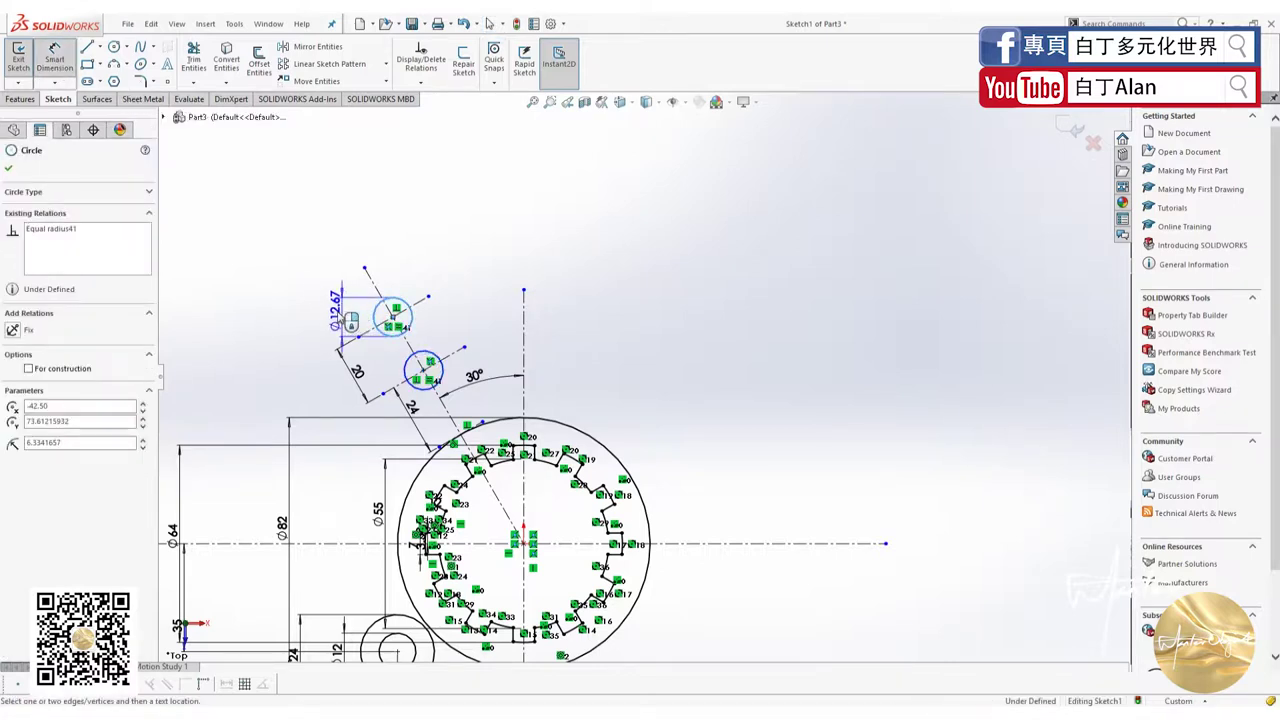
click(336, 318)
text(13)
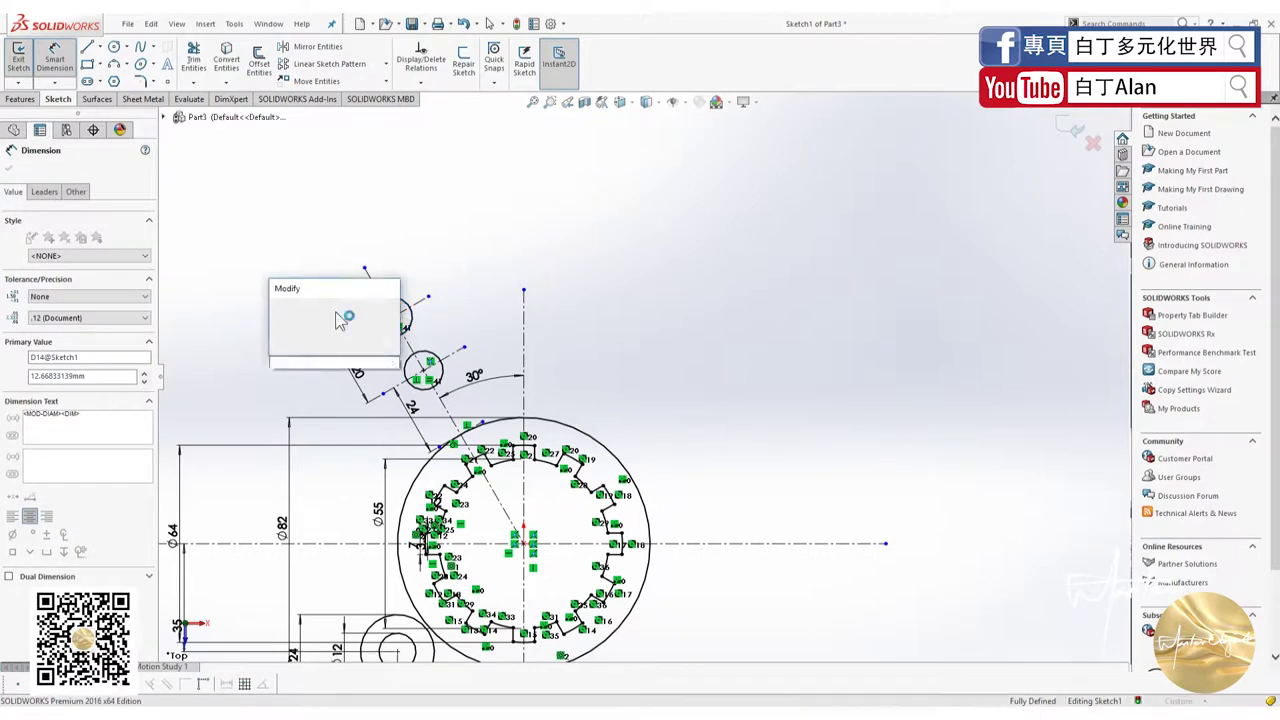
key(Return)
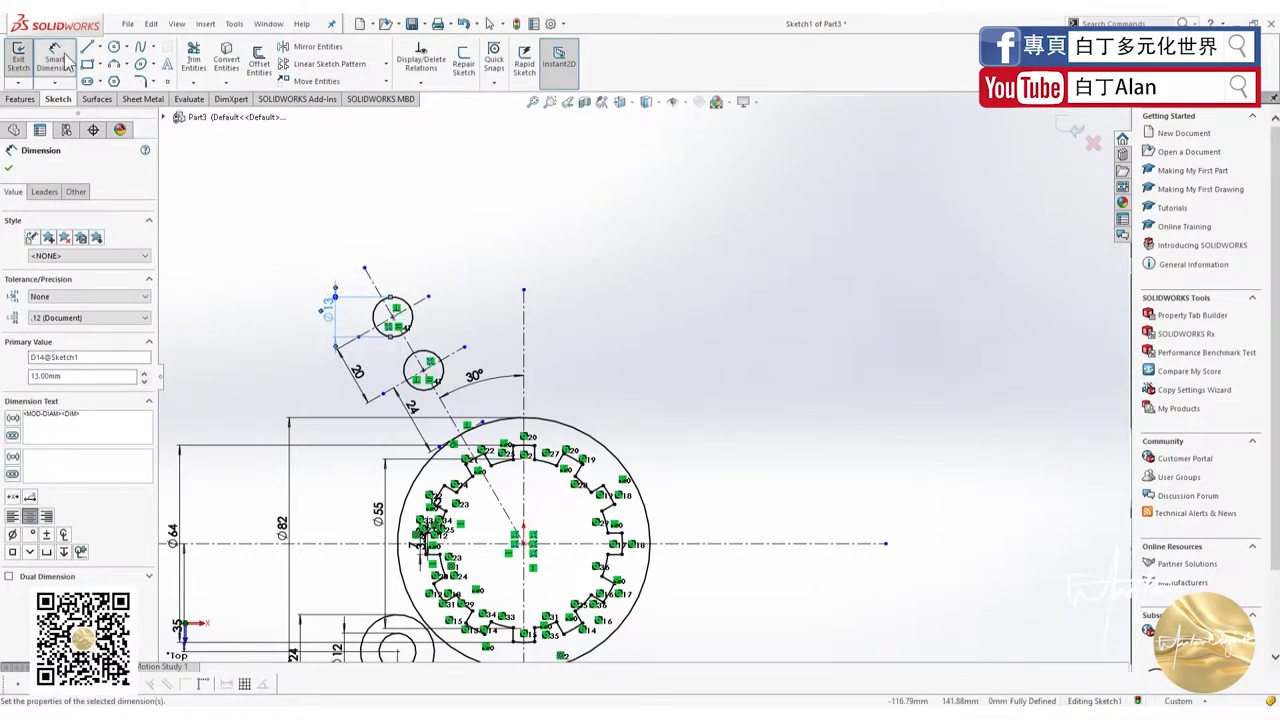
Add a Ø26 circle concentric with the upper Ø13 hole
click(114, 46)
click(393, 316)
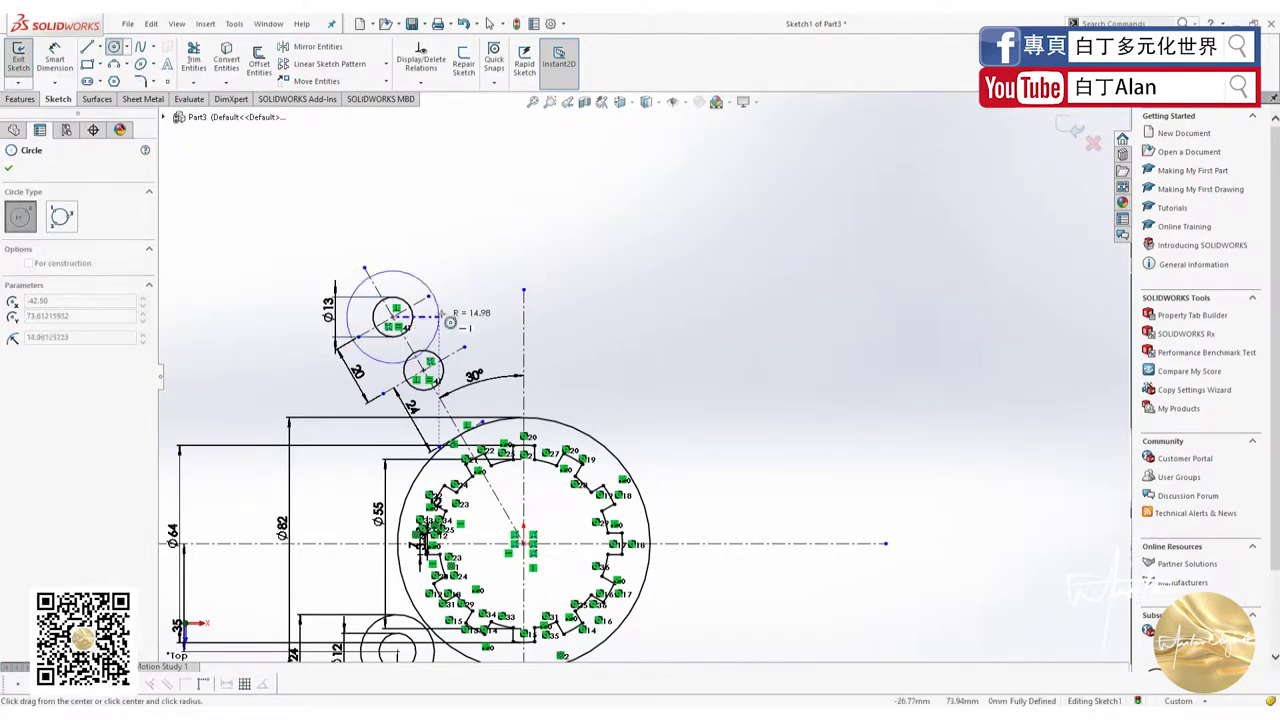
click(423, 287)
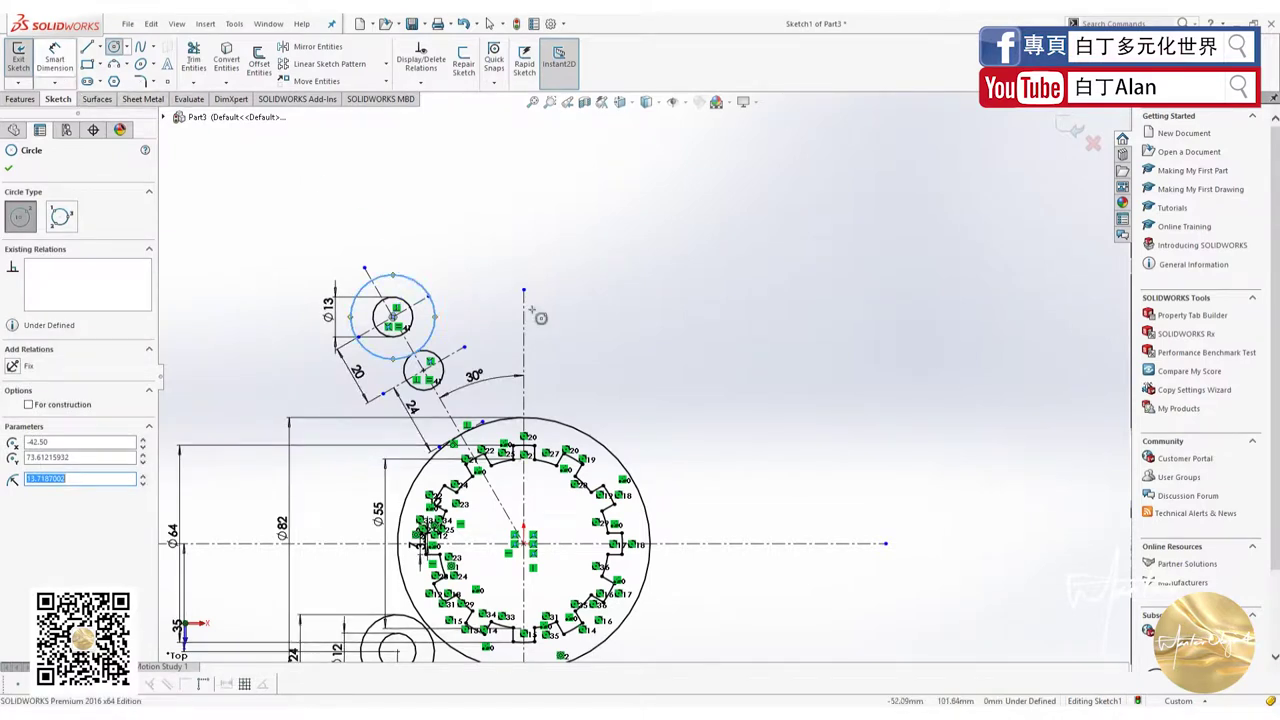
click(417, 280)
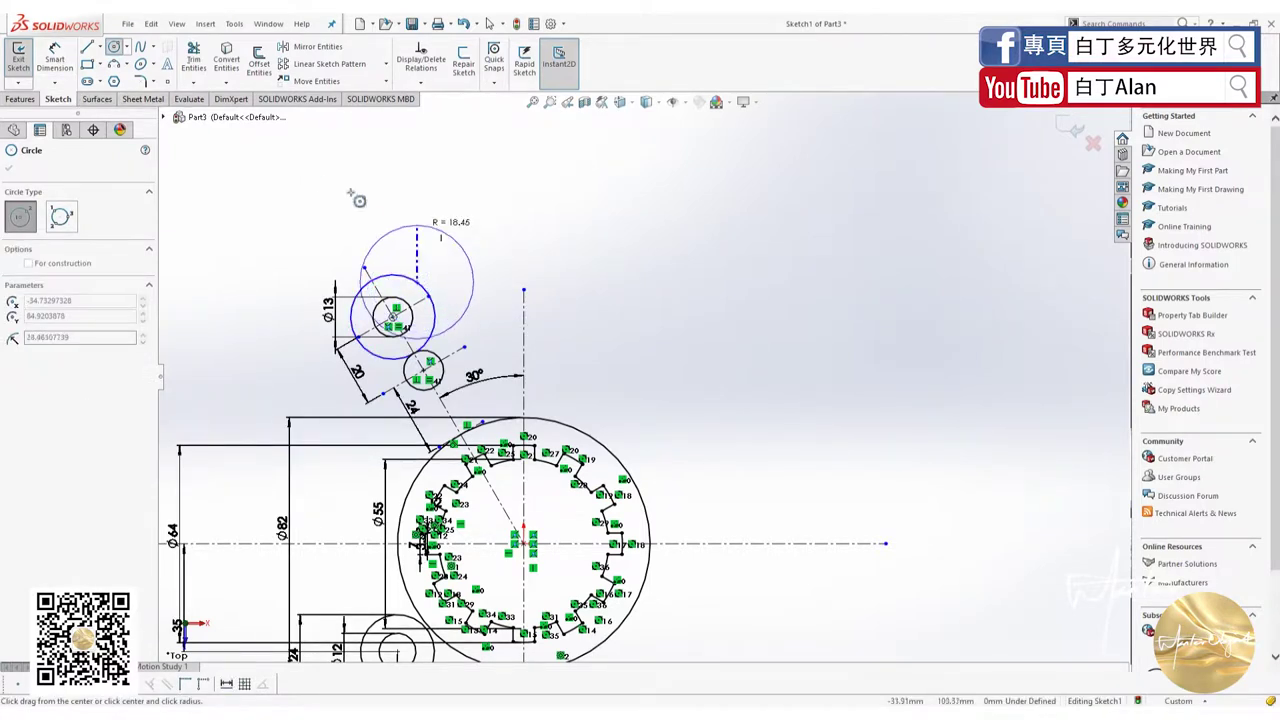
key(Escape)
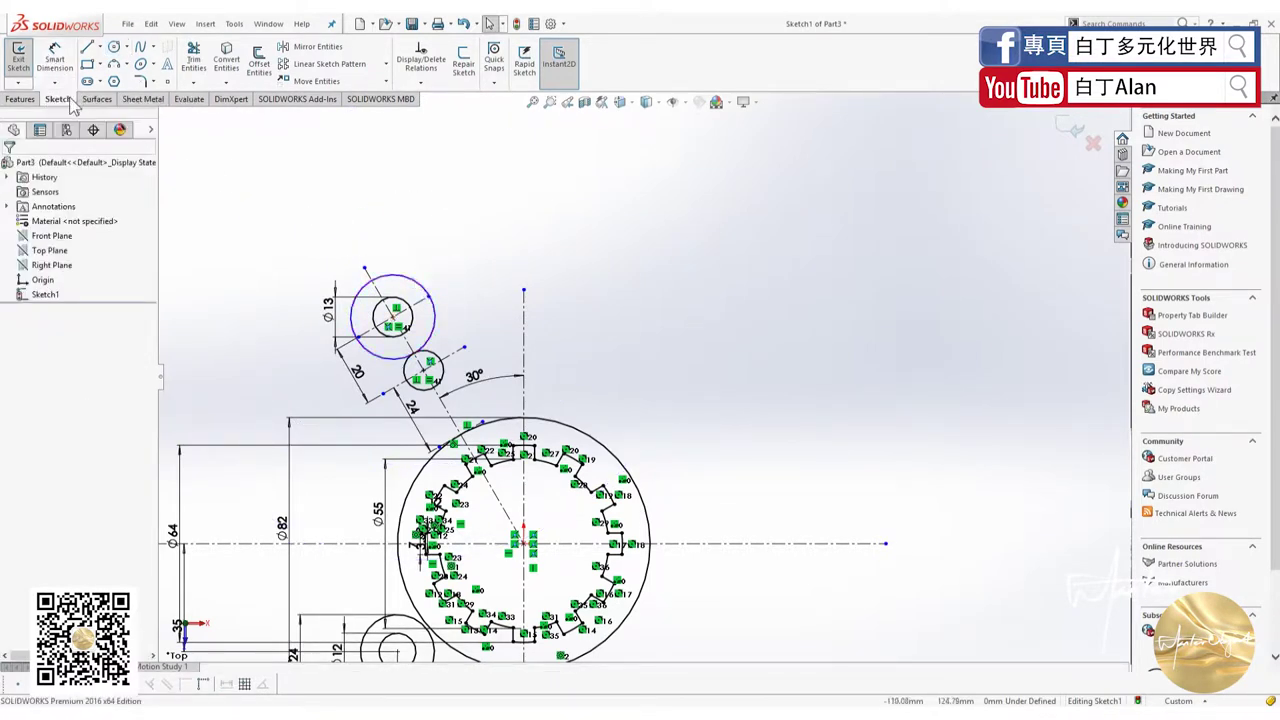
click(55, 58)
click(424, 293)
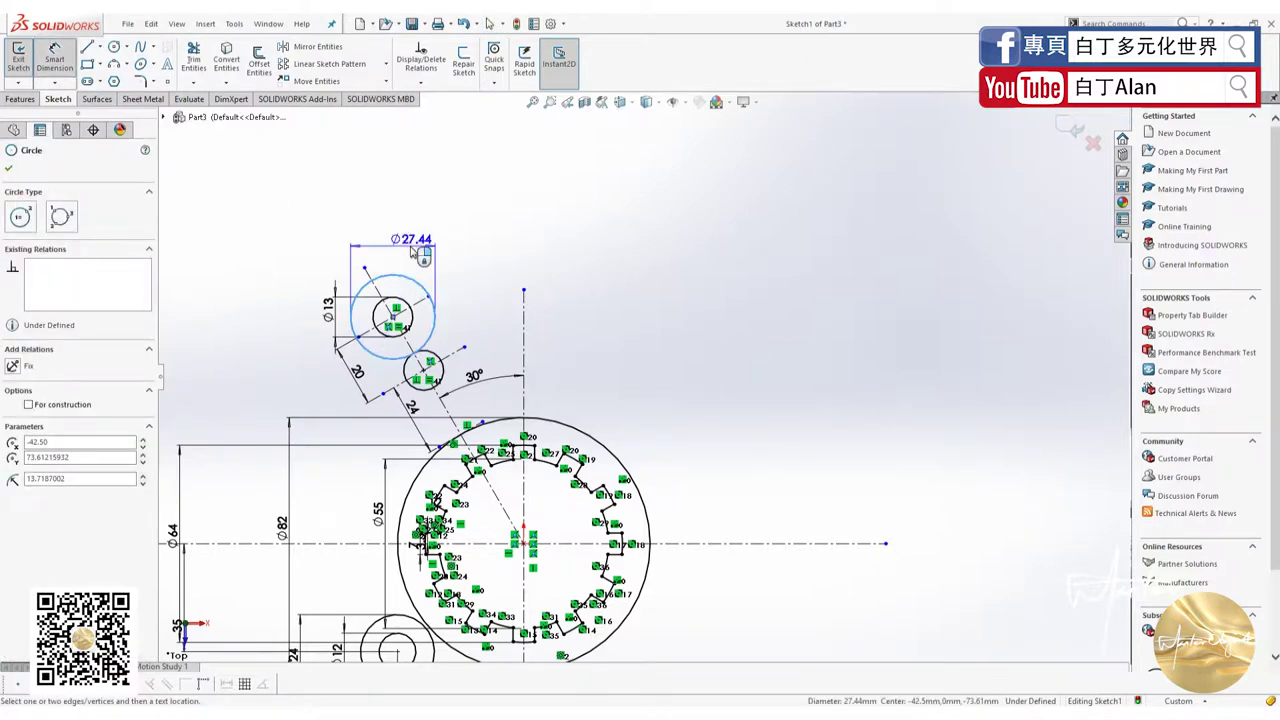
click(415, 250)
key(Return)
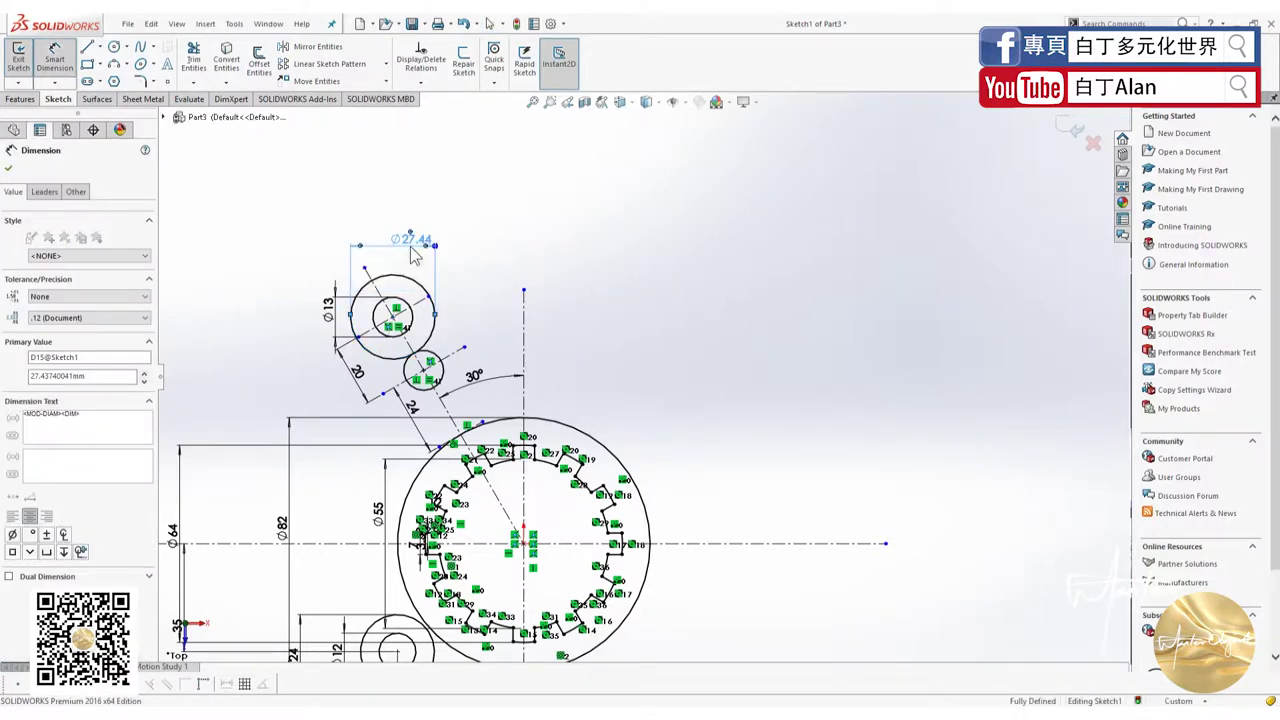
key(Escape)
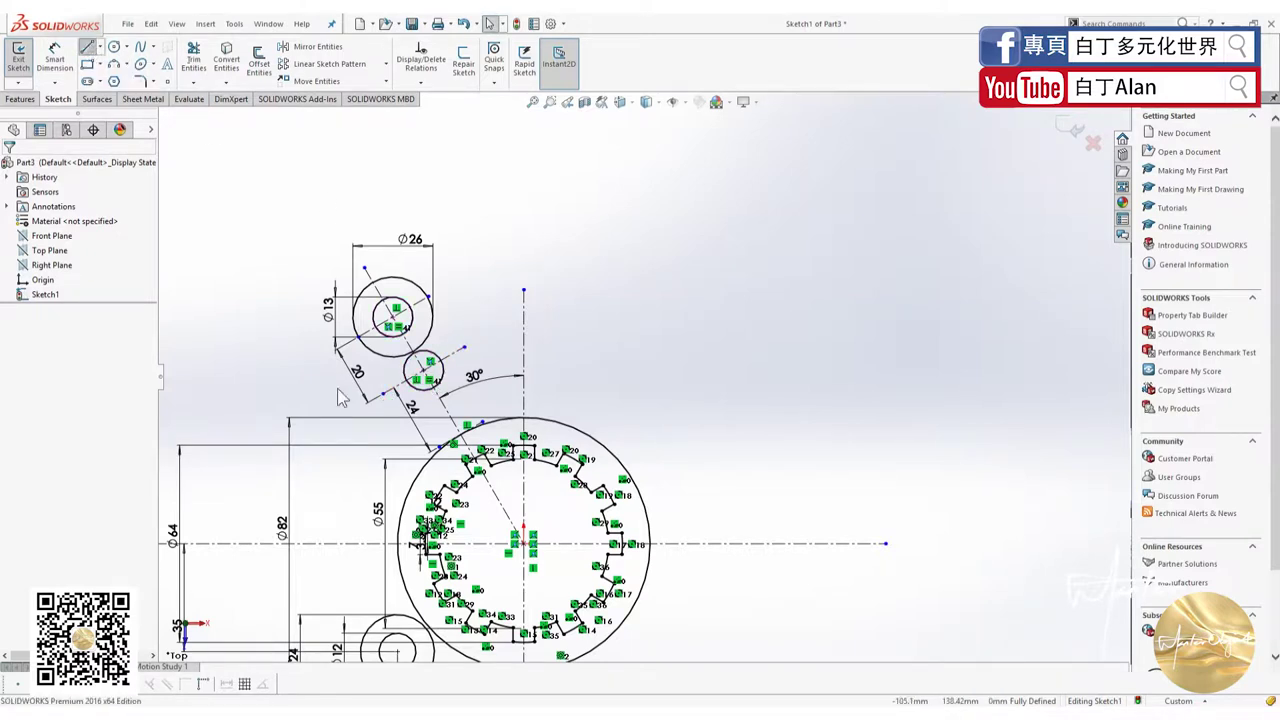
Draw a short stray vertical line left of the arm, then delete it
click(87, 47)
drag(273, 262, 273, 274)
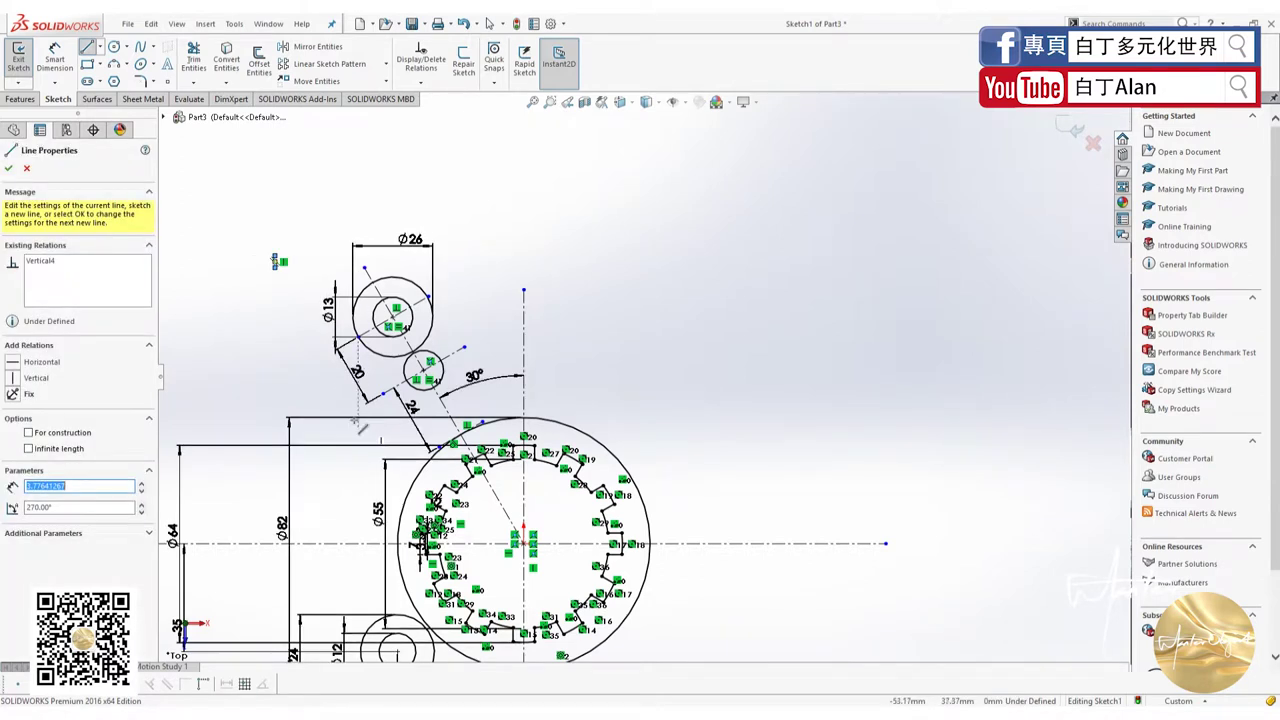
key(Escape)
drag(305, 316, 228, 233)
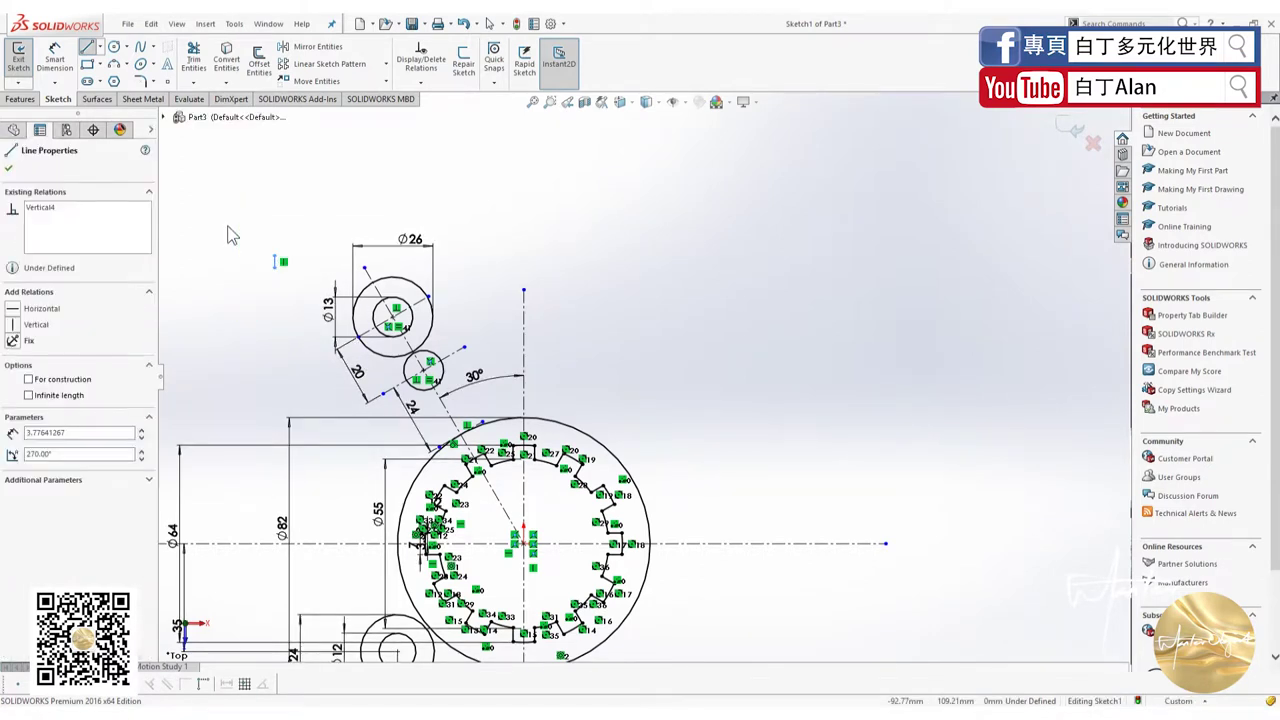
key(Delete)
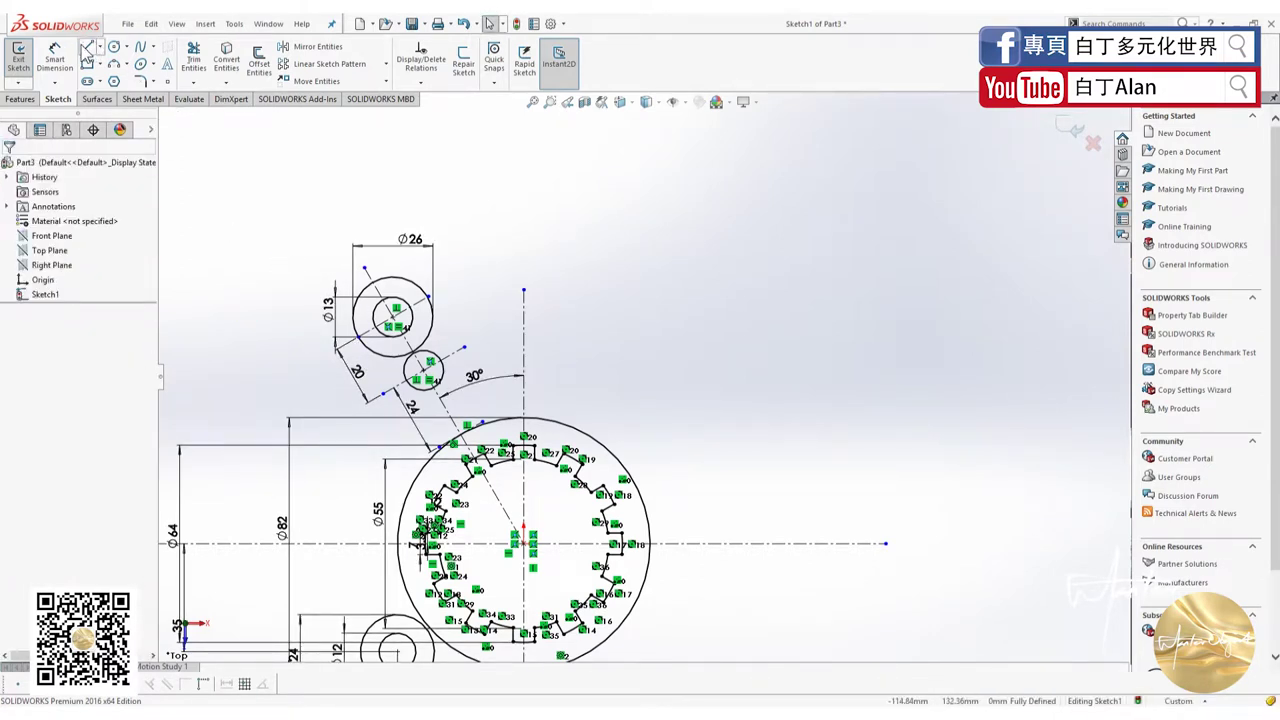
Draw two slanted arm edge lines on either side of the Ø26 circle
click(87, 57)
mouse_move(282, 219)
mouse_down()
mouse_move(382, 449)
mouse_move(372, 434)
mouse_up()
click(88, 50)
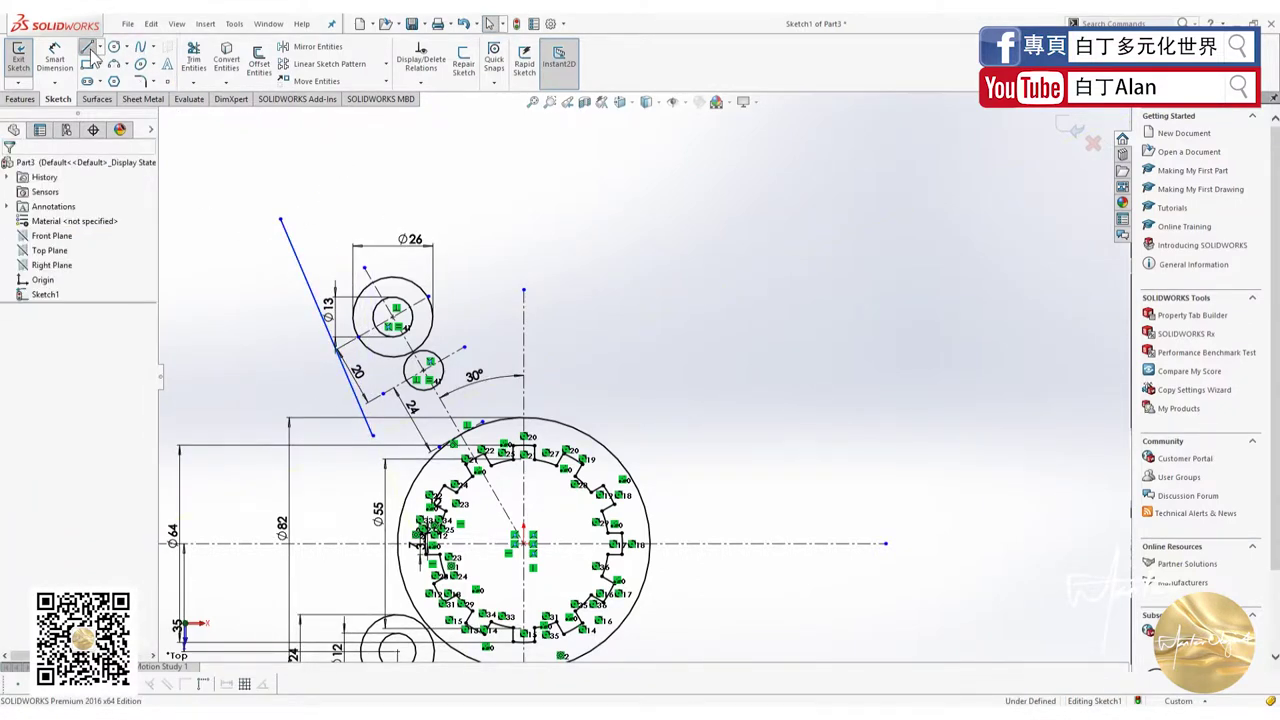
click(88, 50)
click(378, 162)
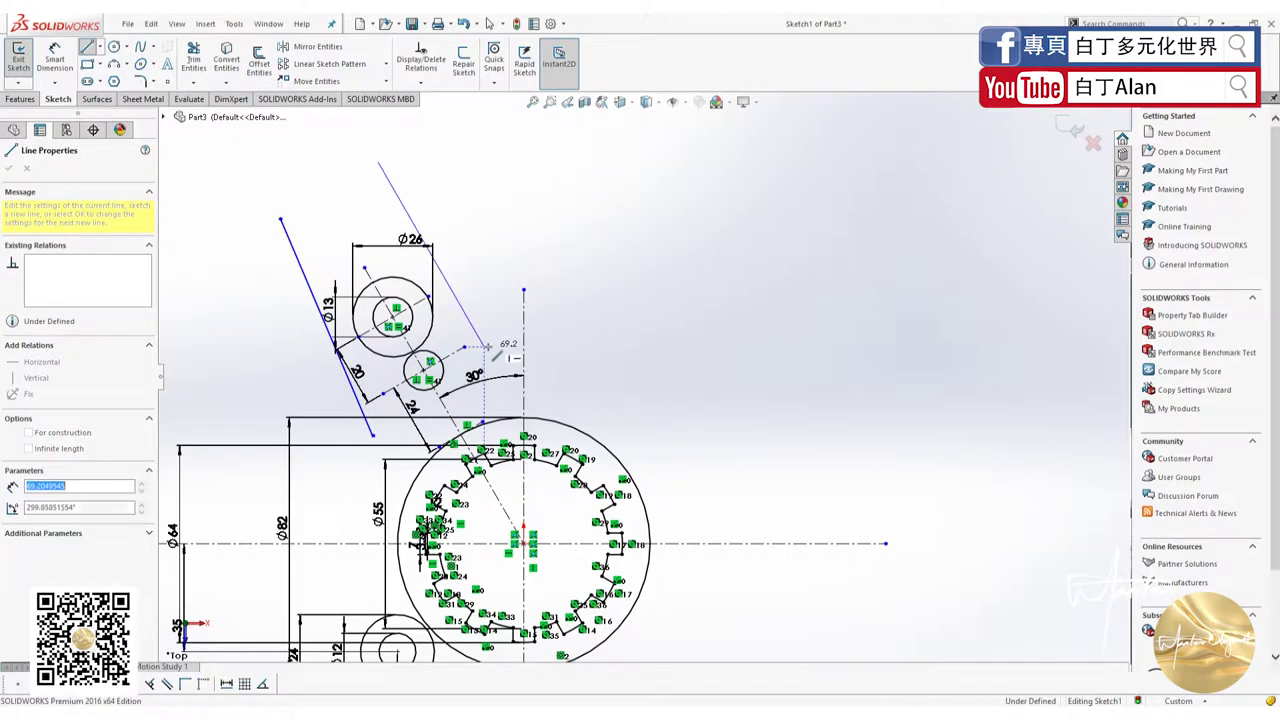
click(486, 346)
key(Escape)
Make both slanted arm edges parallel to the 30° centreline
click(468, 320)
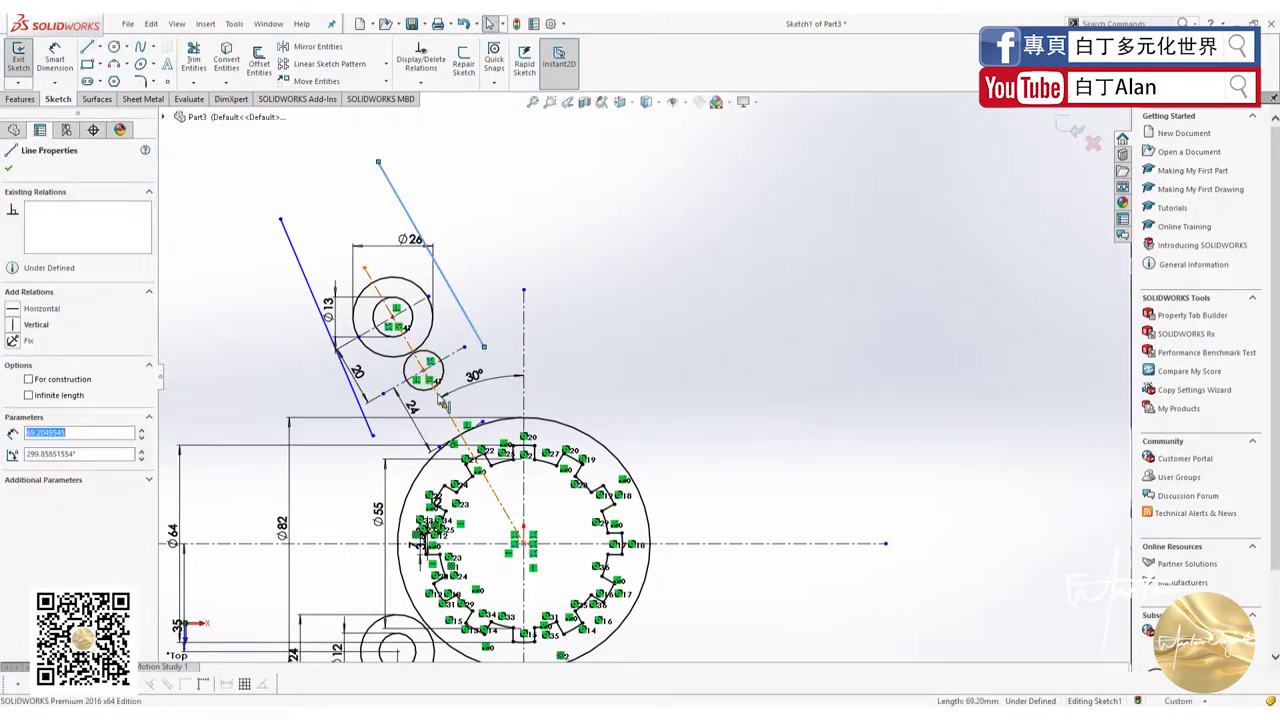
ctrl+click(327, 324)
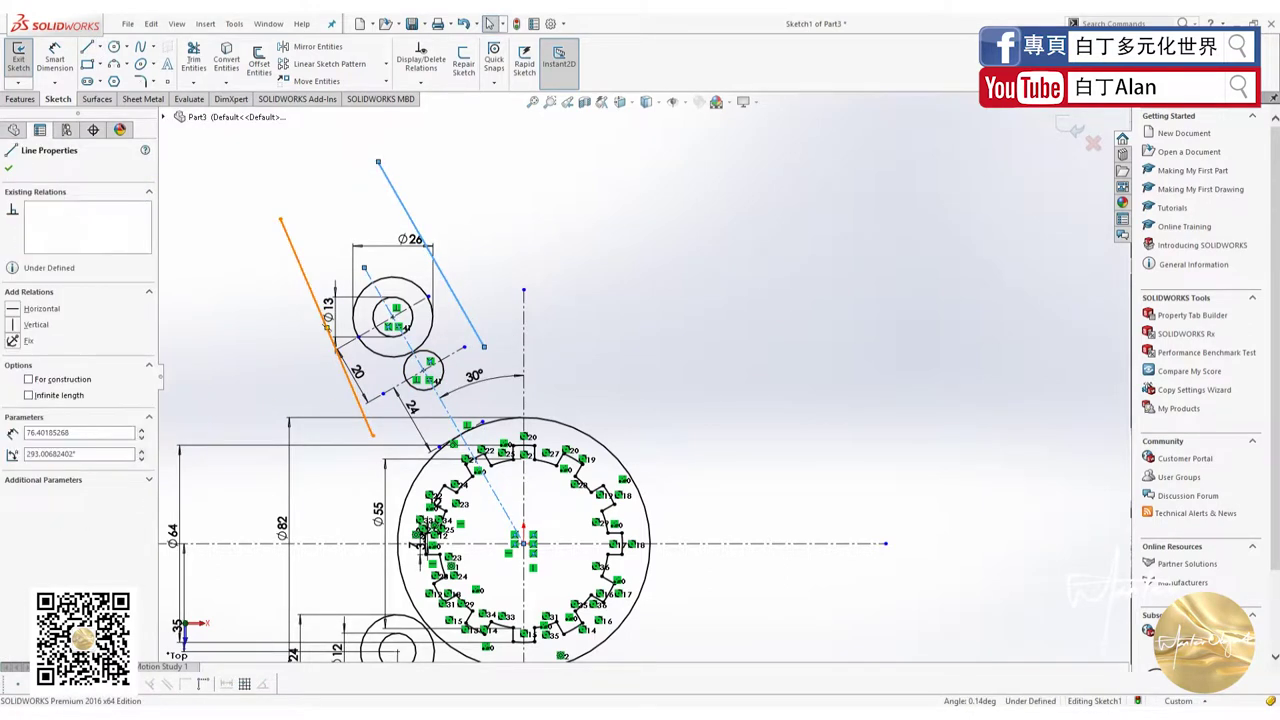
ctrl+click(328, 324)
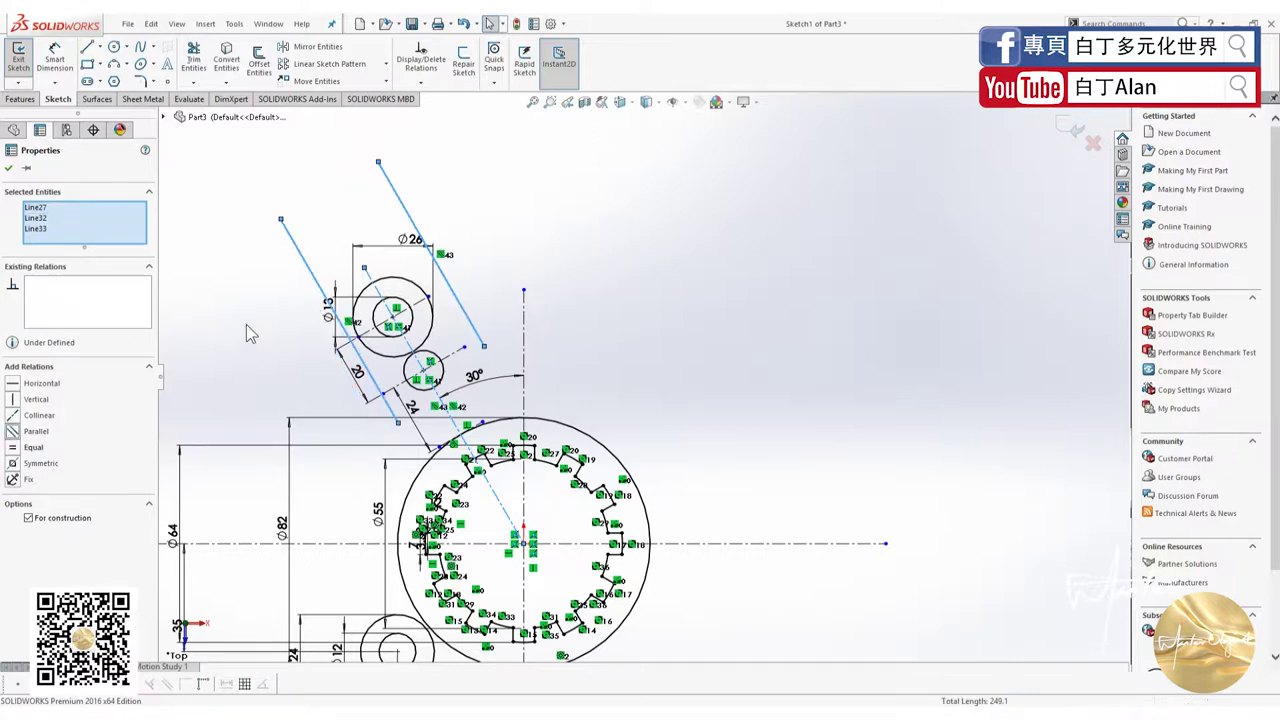
click(36, 431)
Make the left slanted line tangent to the Ø26 circle
click(345, 330)
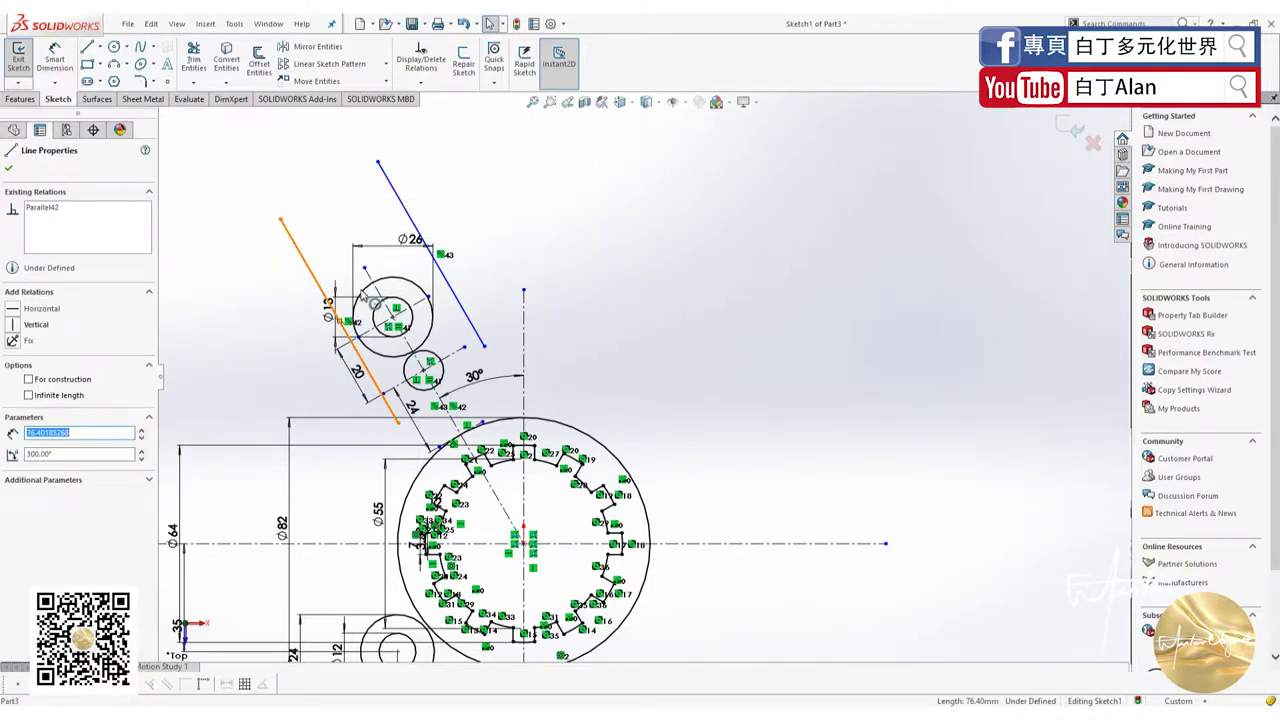
ctrl+click(368, 294)
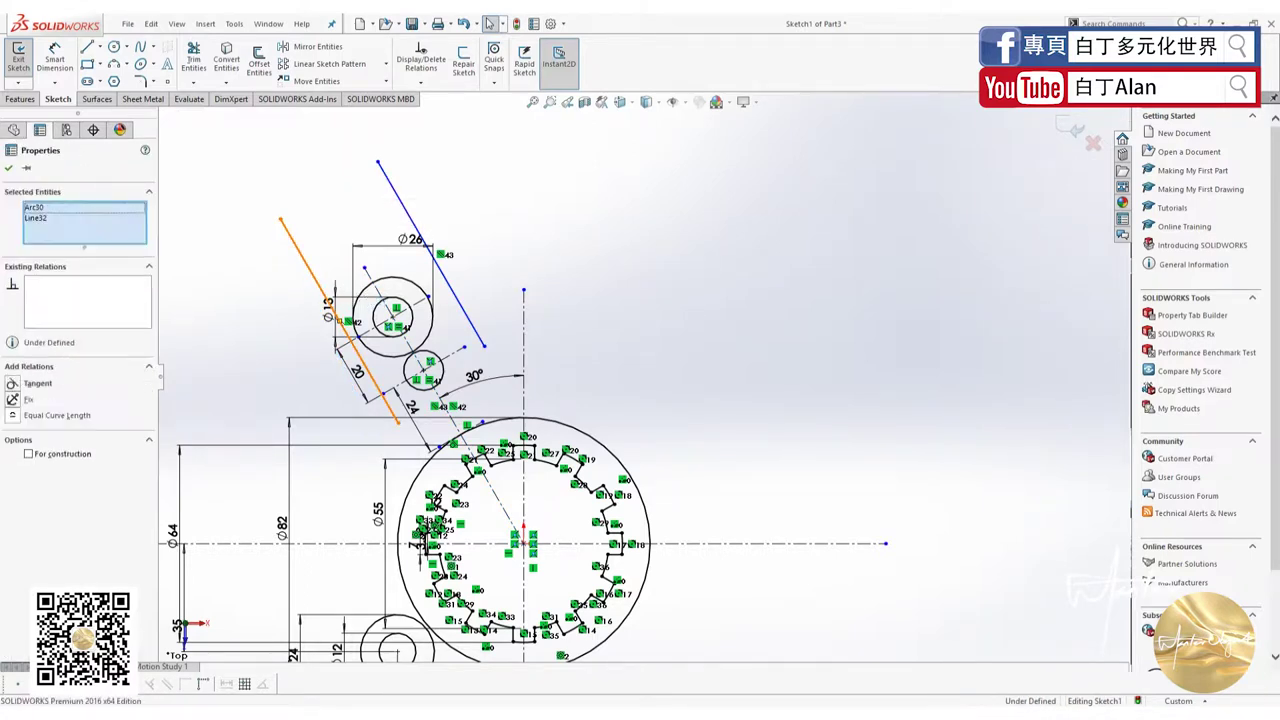
click(12, 385)
click(498, 306)
Make the right slanted line tangent to the Ø26 circle and extend its lower end toward the big circle
click(470, 320)
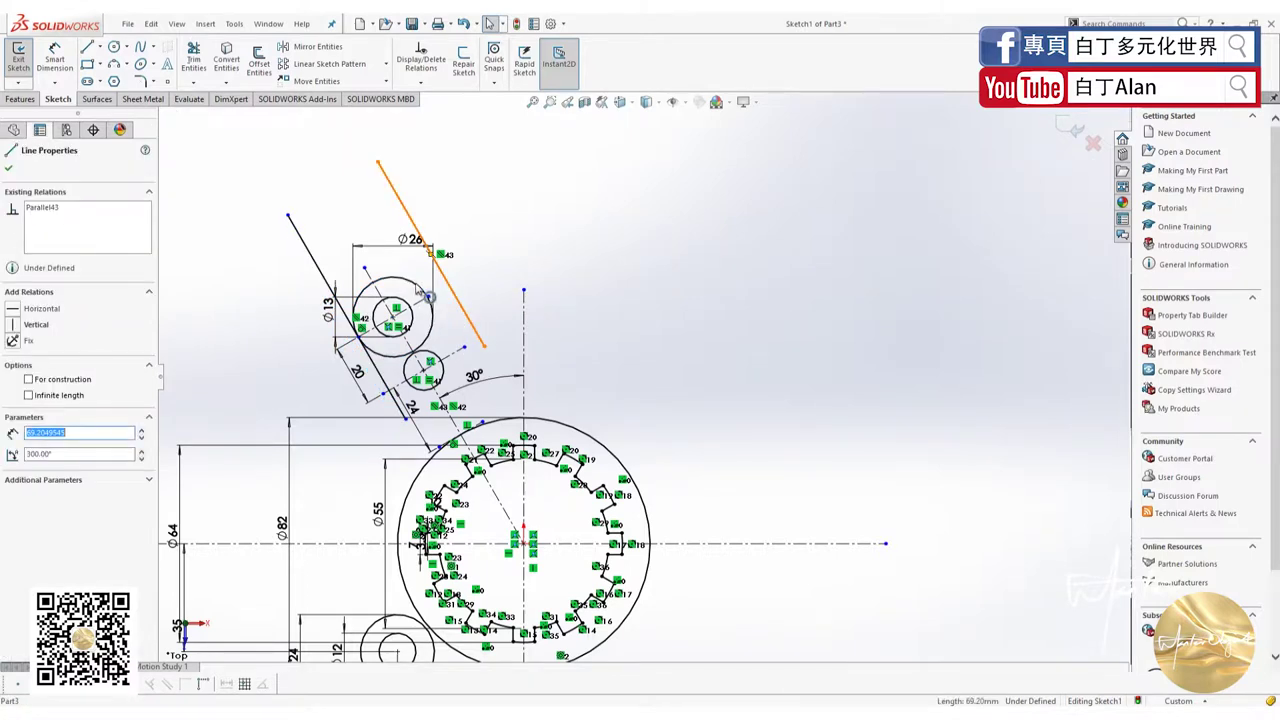
ctrl+click(417, 289)
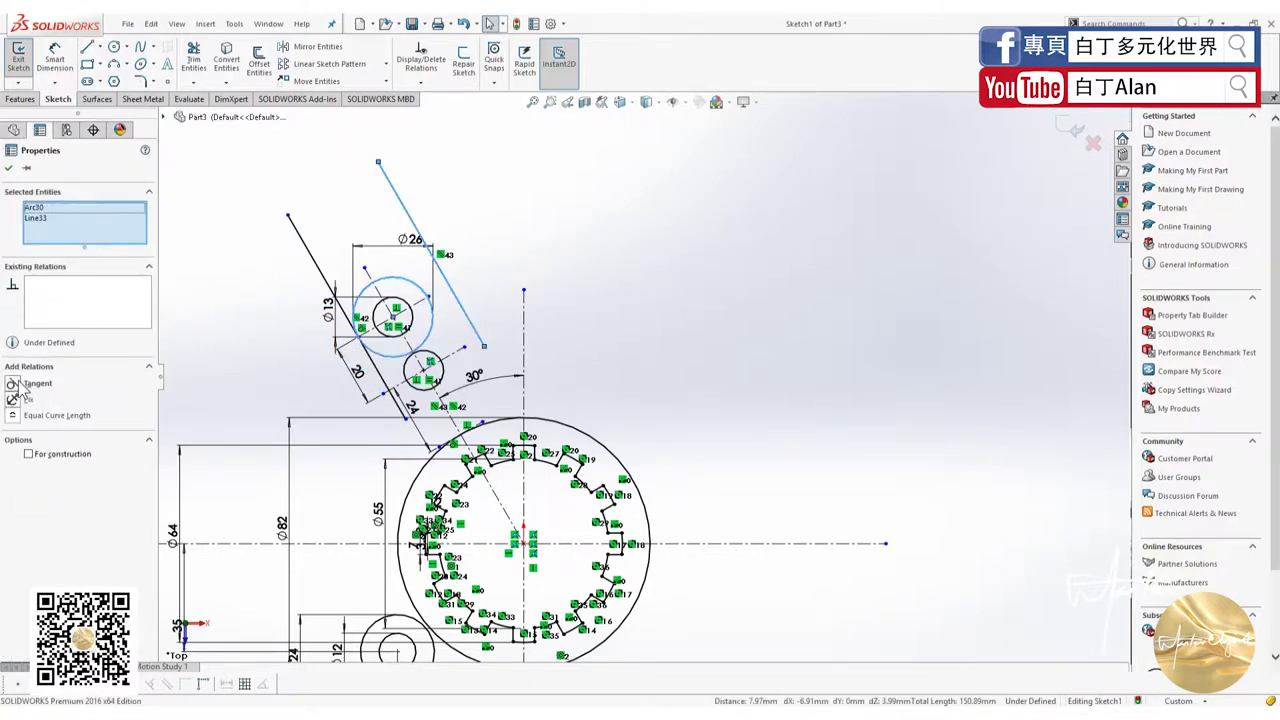
click(20, 385)
key(Escape)
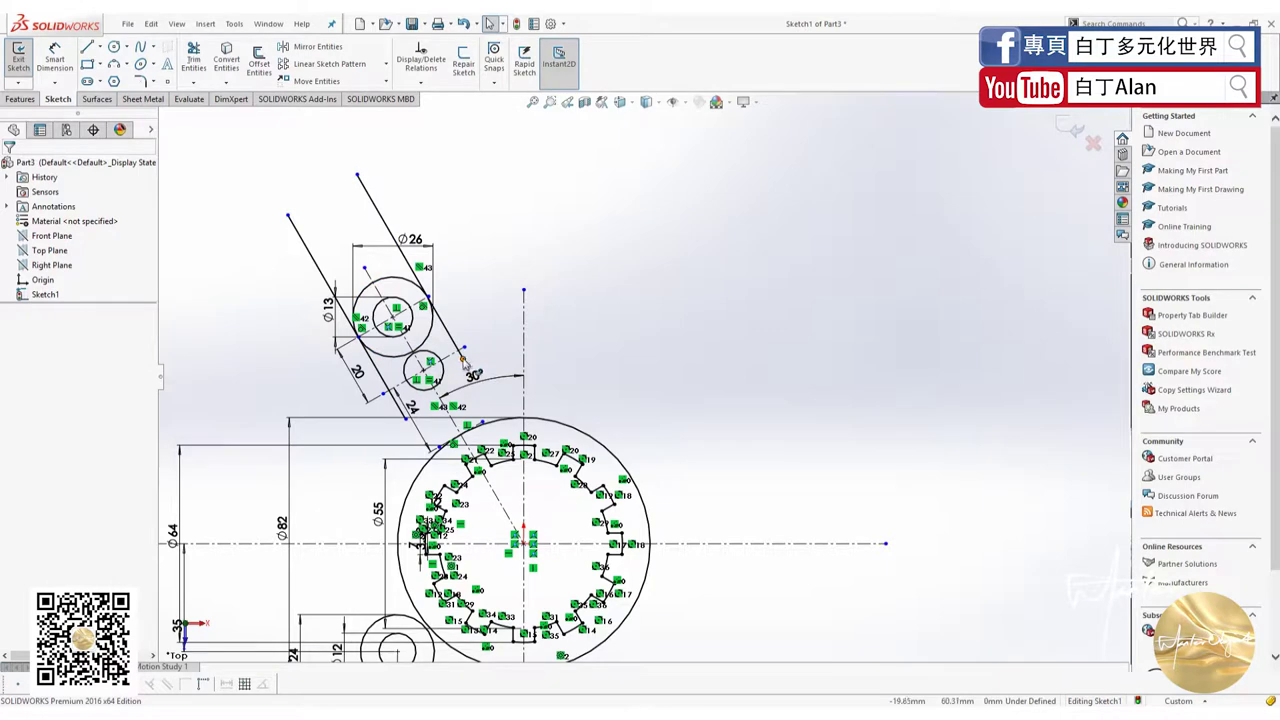
drag(464, 361, 490, 406)
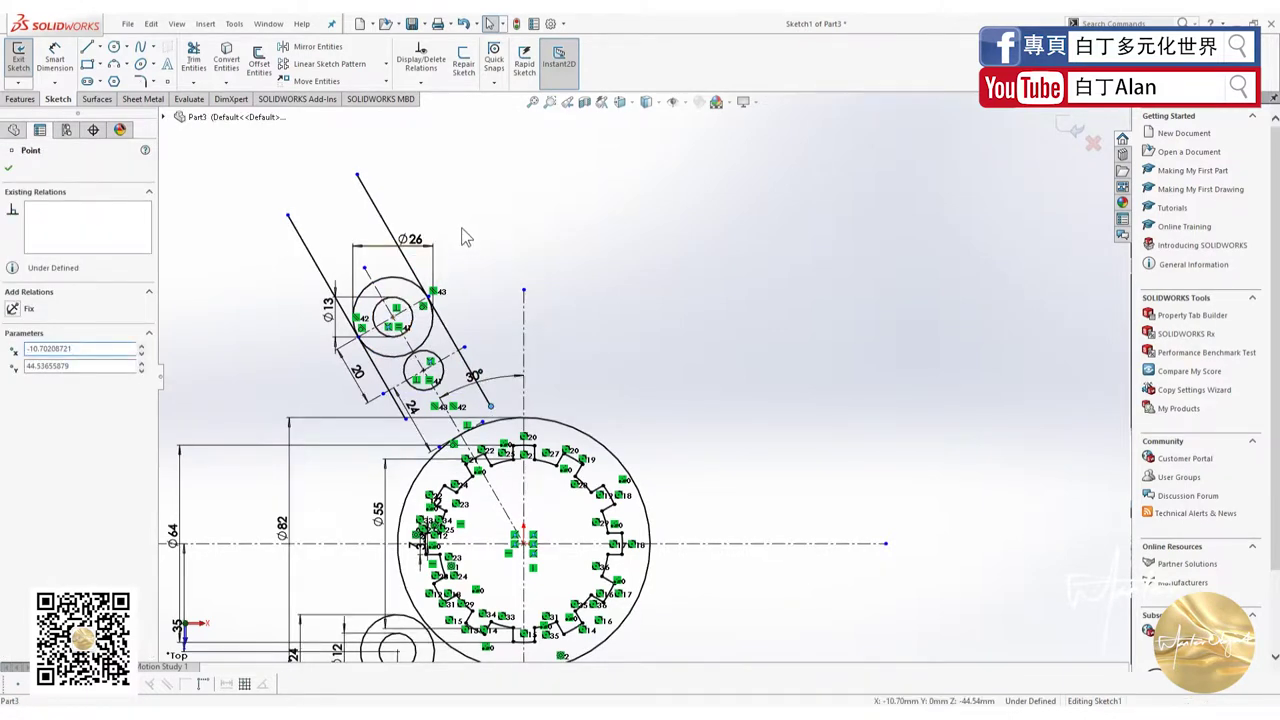
key(Escape)
Trim away the leftover segment between the two arm circles
click(193, 58)
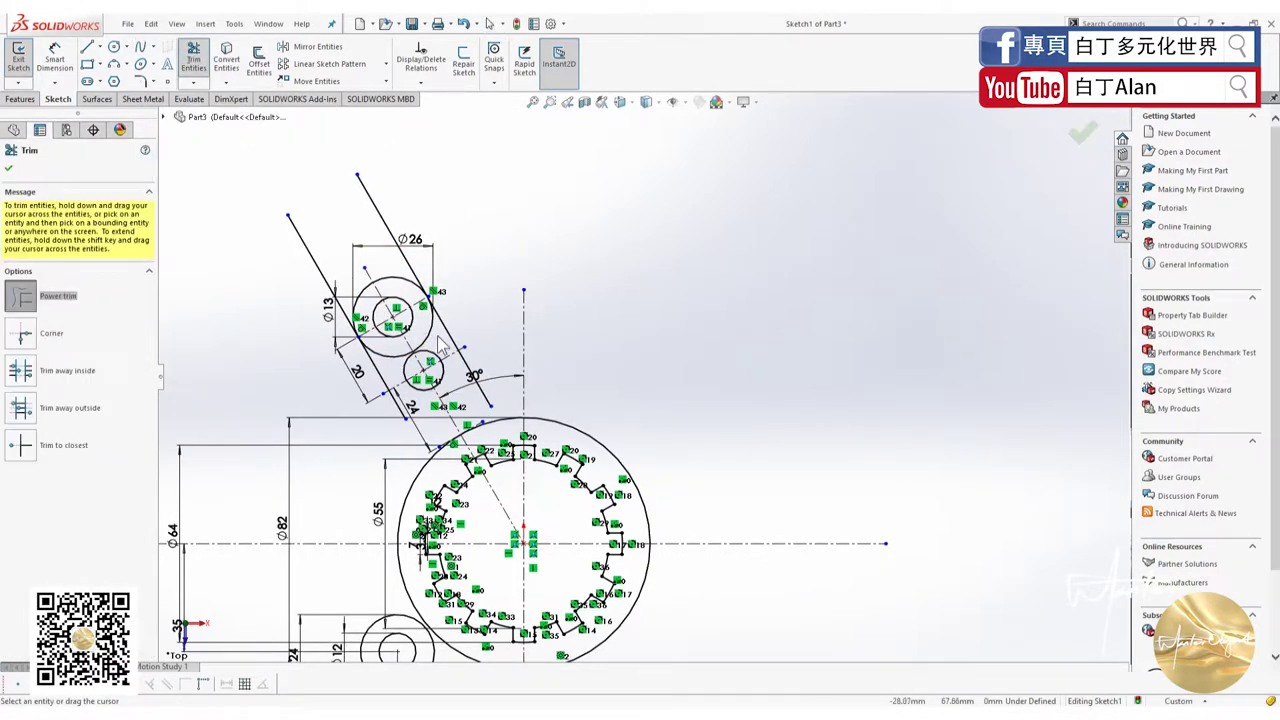
drag(400, 348, 392, 369)
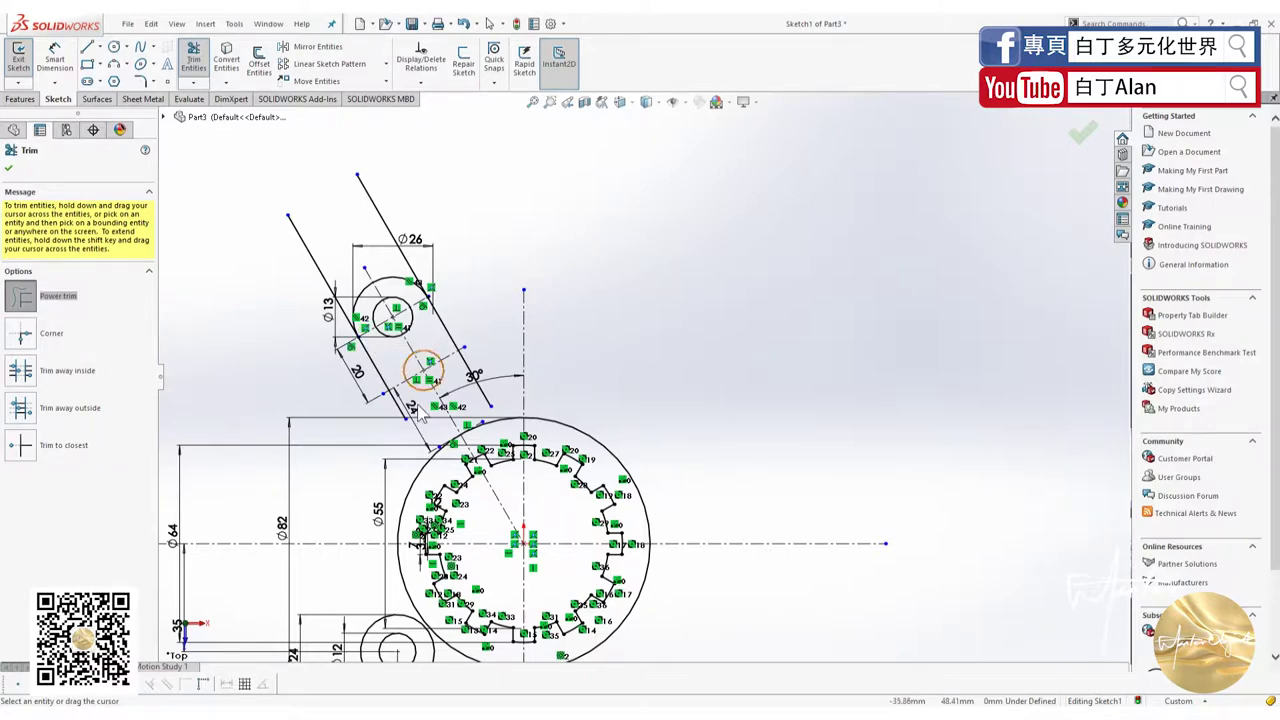
key(Escape)
key(z)
scroll(466, 630, up, 2)
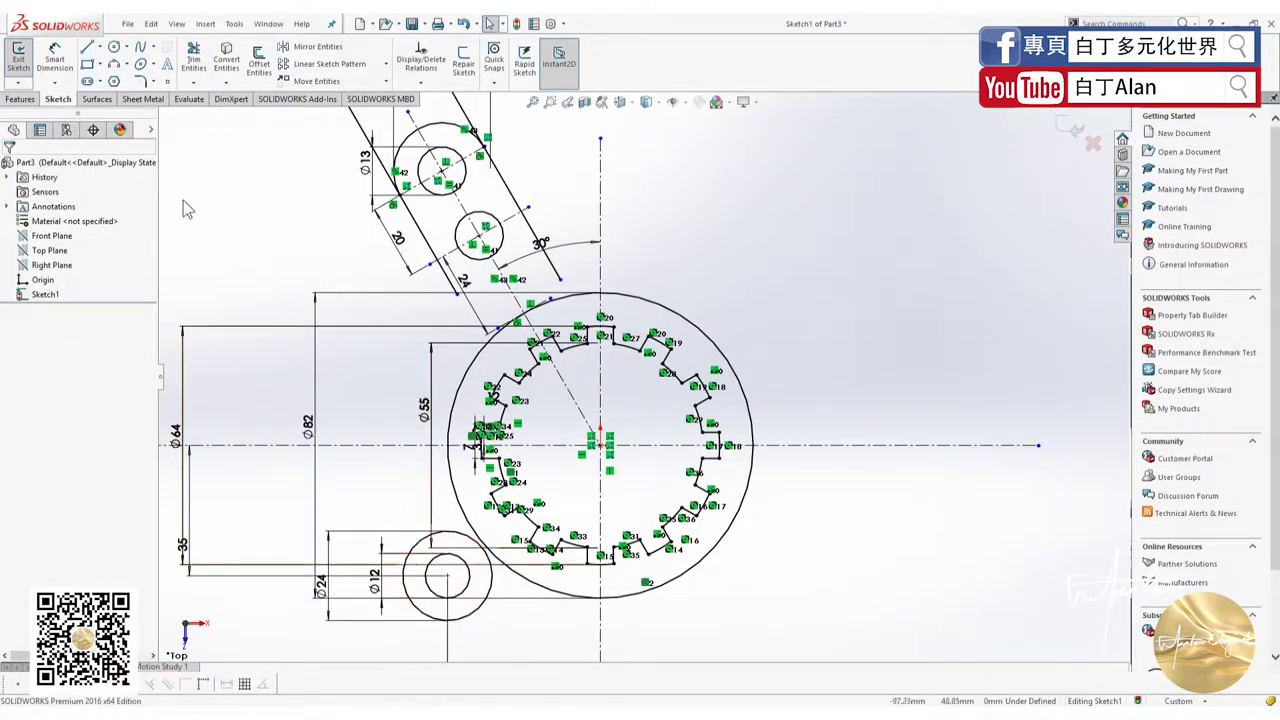
Draw a horizontal line from the Ø24 circle's bottom to the vertical centreline
click(89, 55)
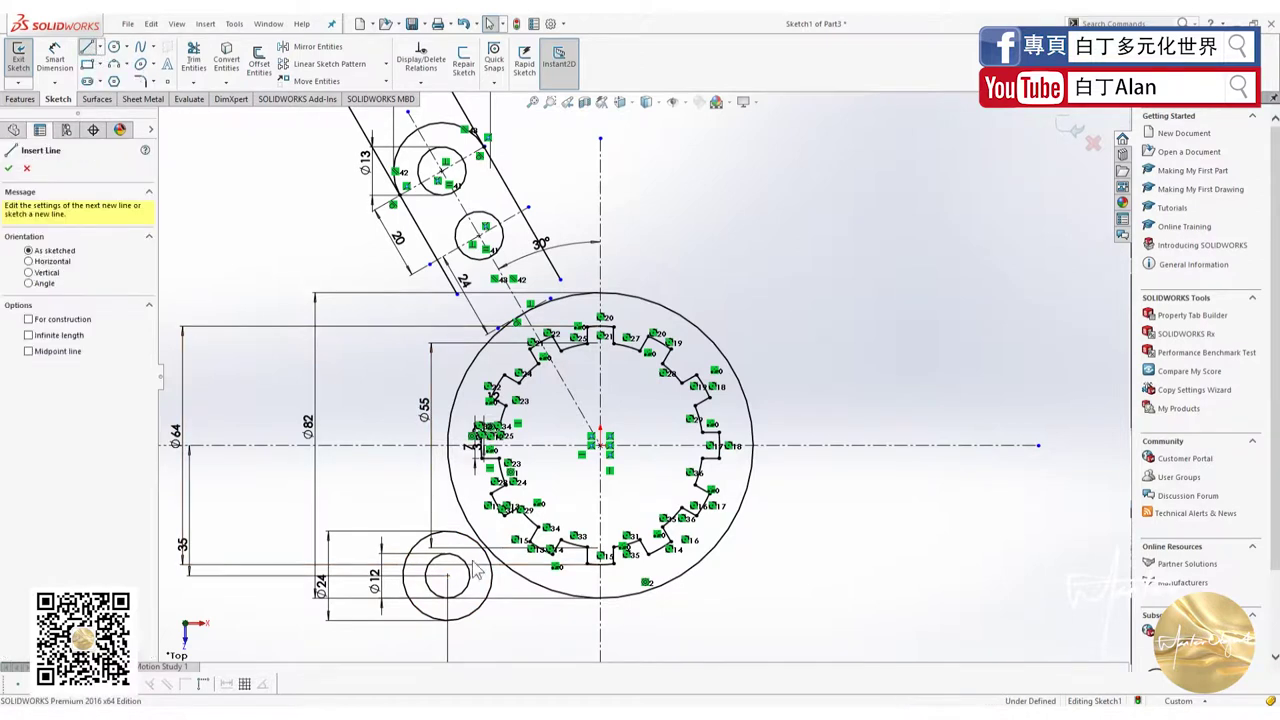
click(450, 621)
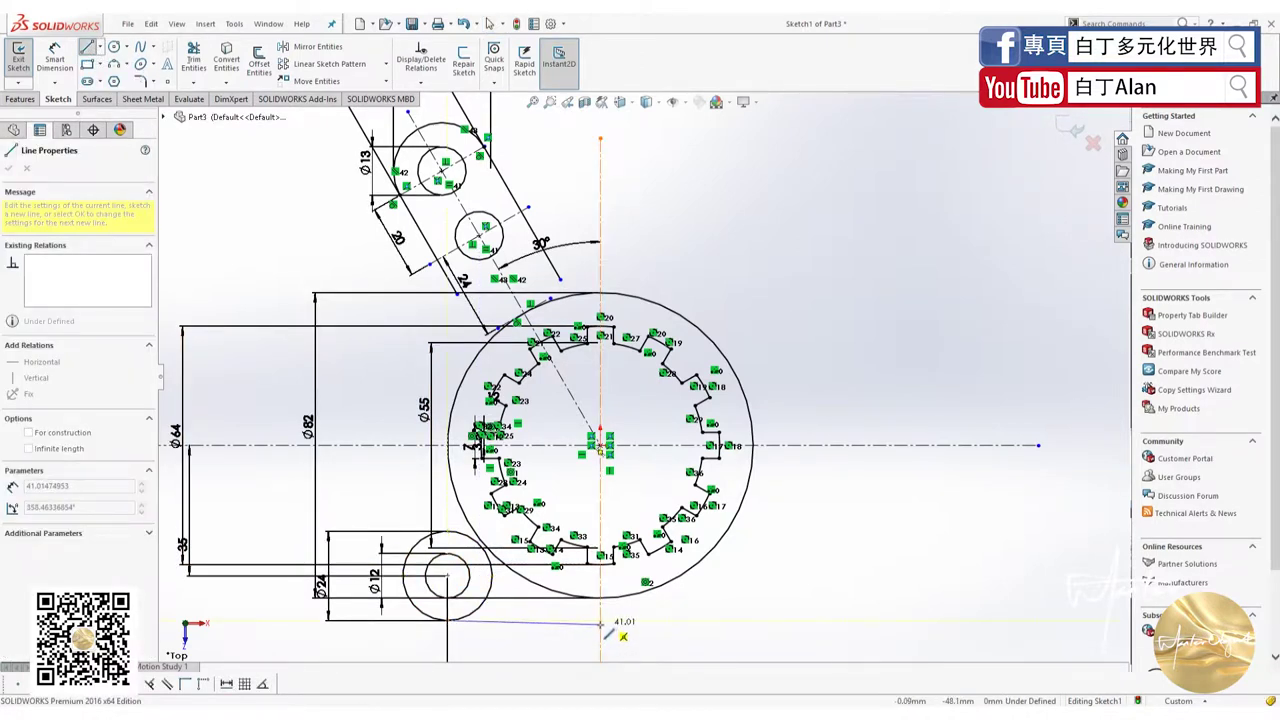
click(601, 626)
key(Escape)
key(Escape)
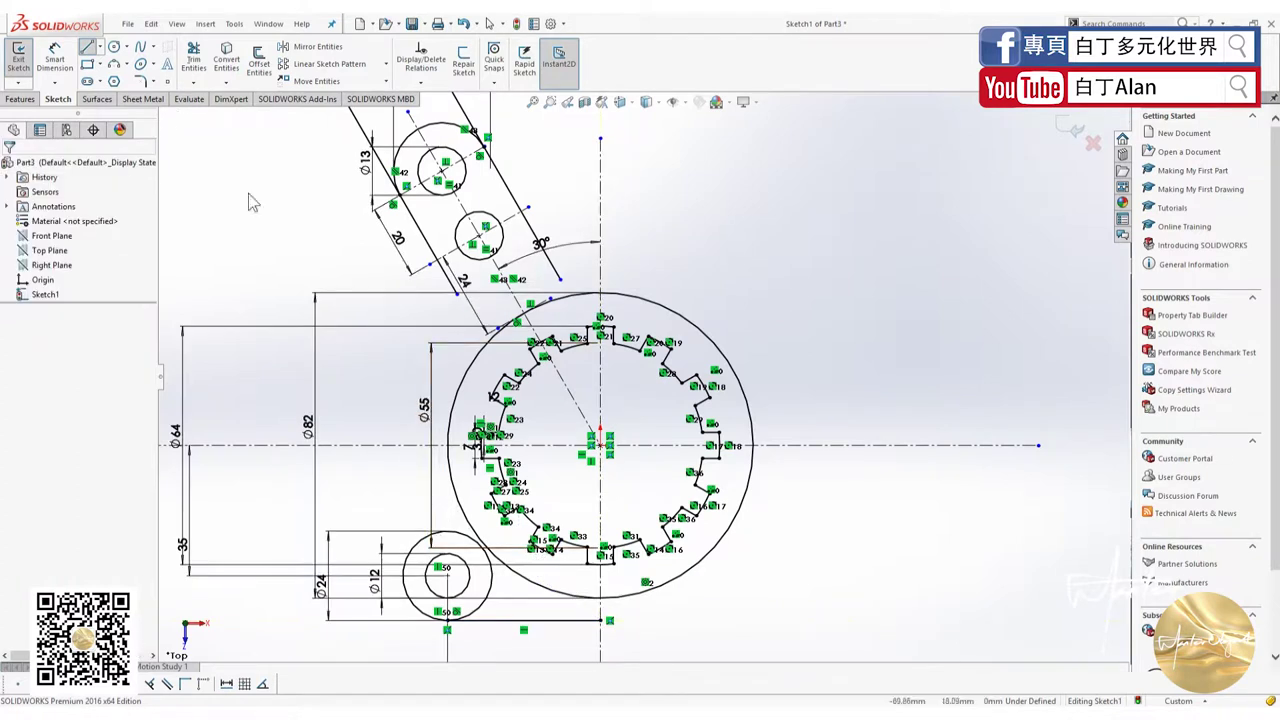
click(88, 47)
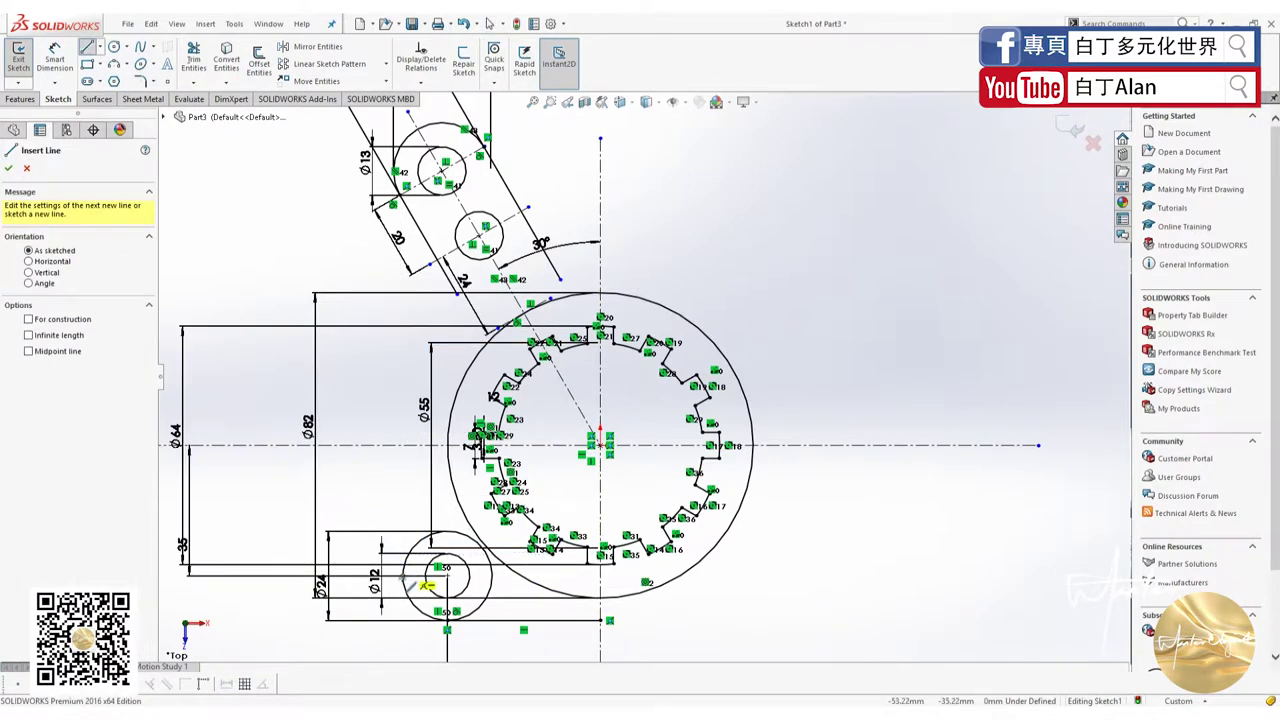
Draw a line up from the Ø24 circle's left side and dimension it 35 mm
click(402, 576)
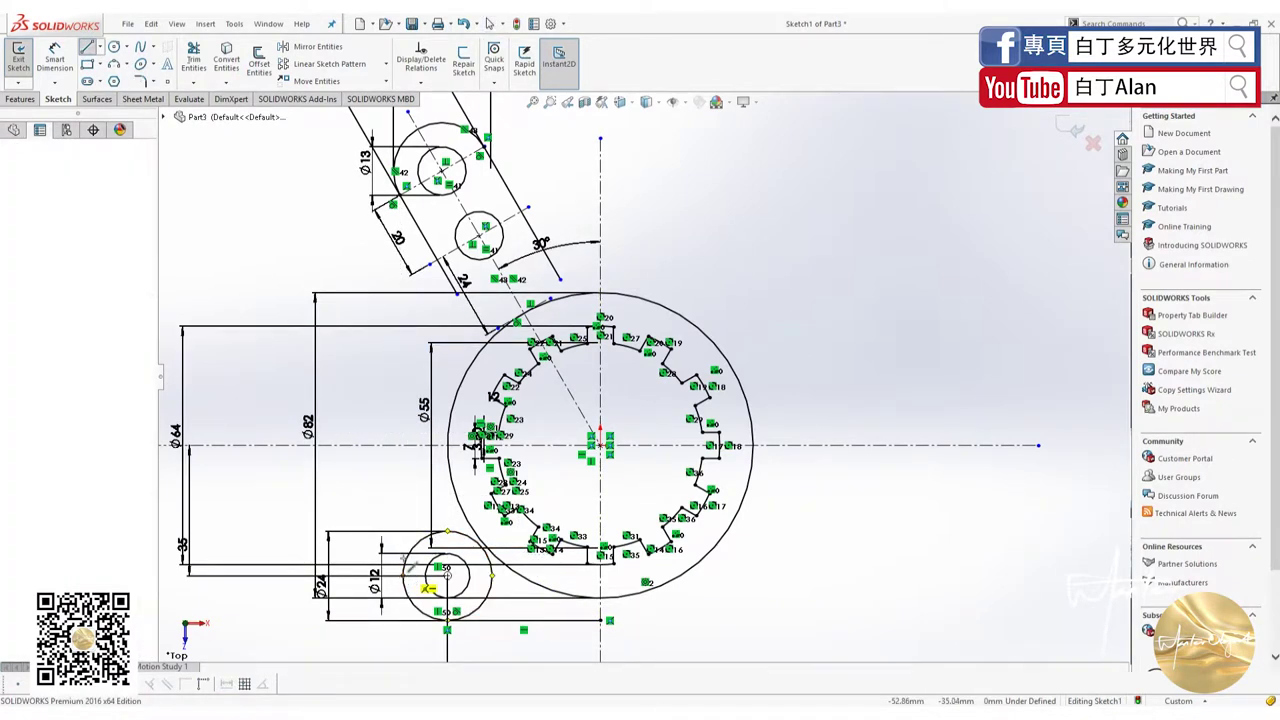
click(399, 411)
key(Escape)
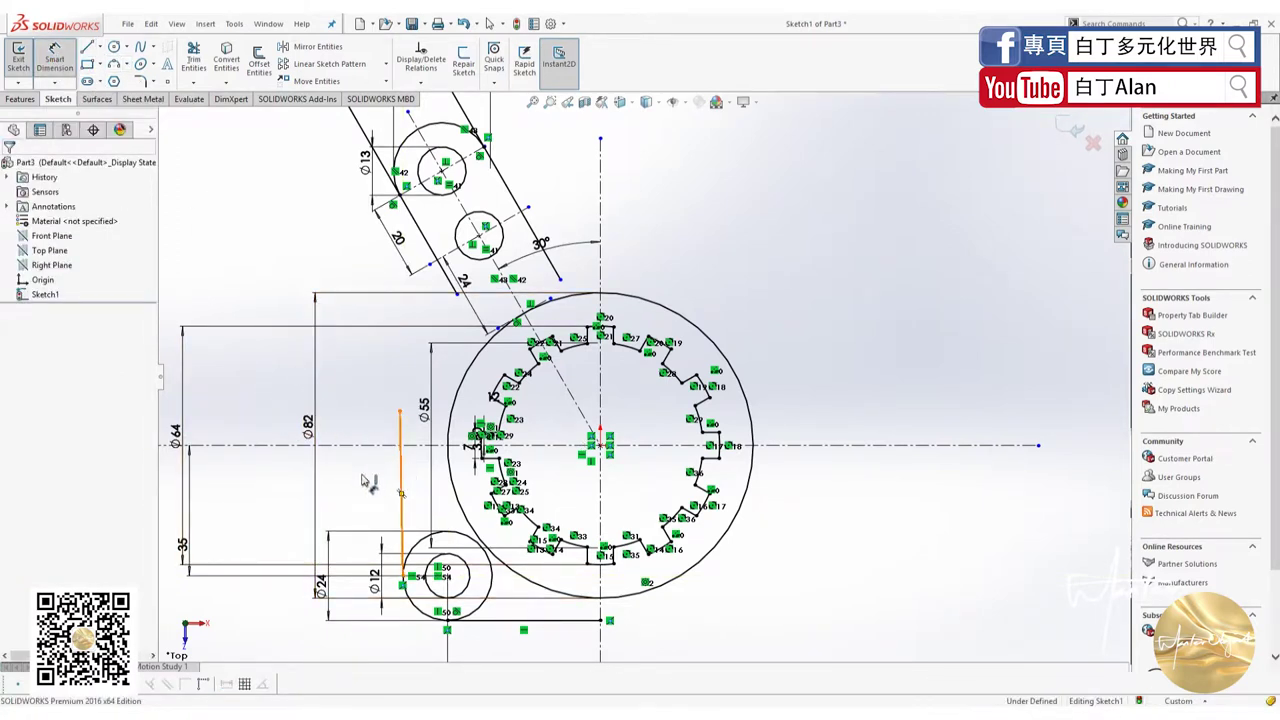
click(400, 484)
click(372, 484)
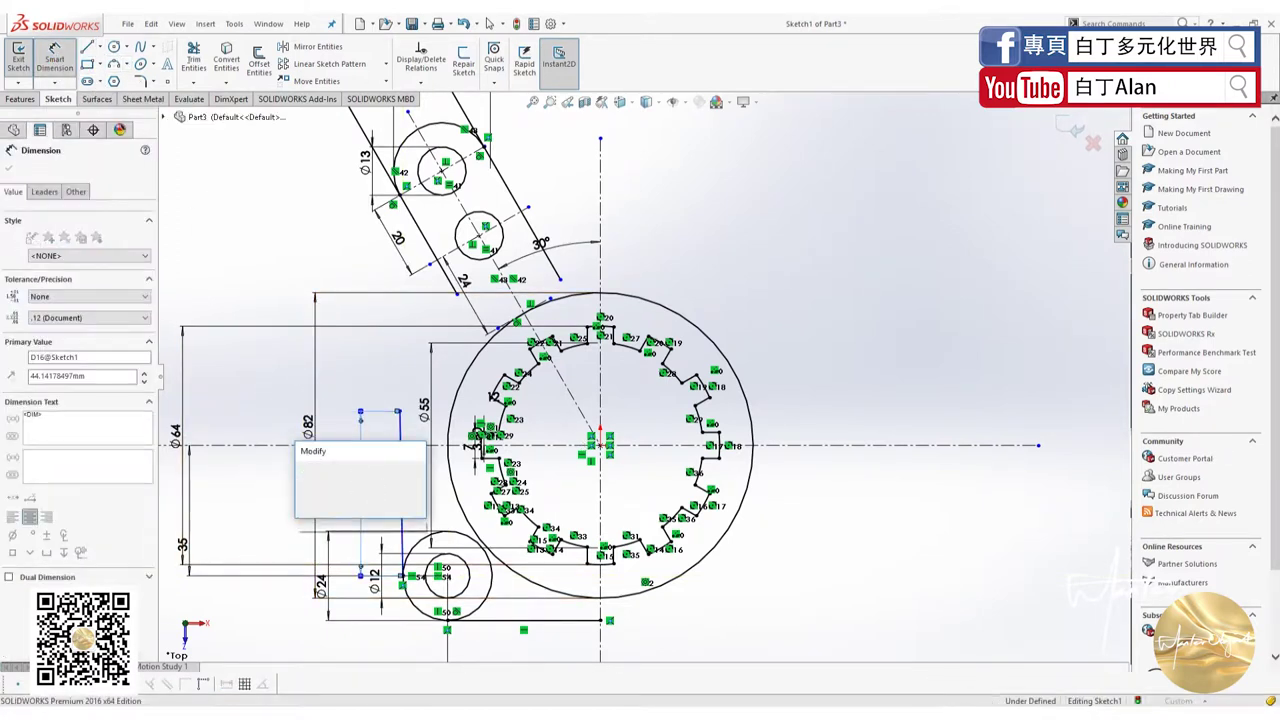
key(Return)
key(Escape)
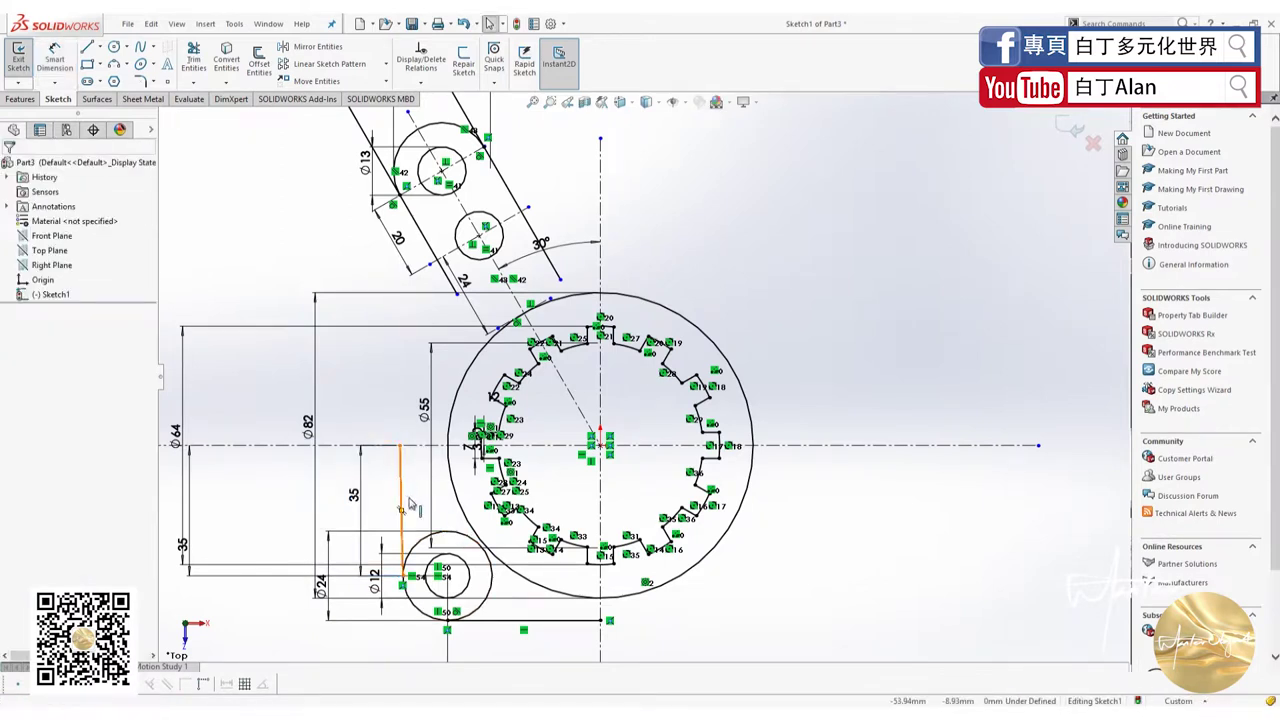
Constrain the 35 mm line to be vertical
click(401, 492)
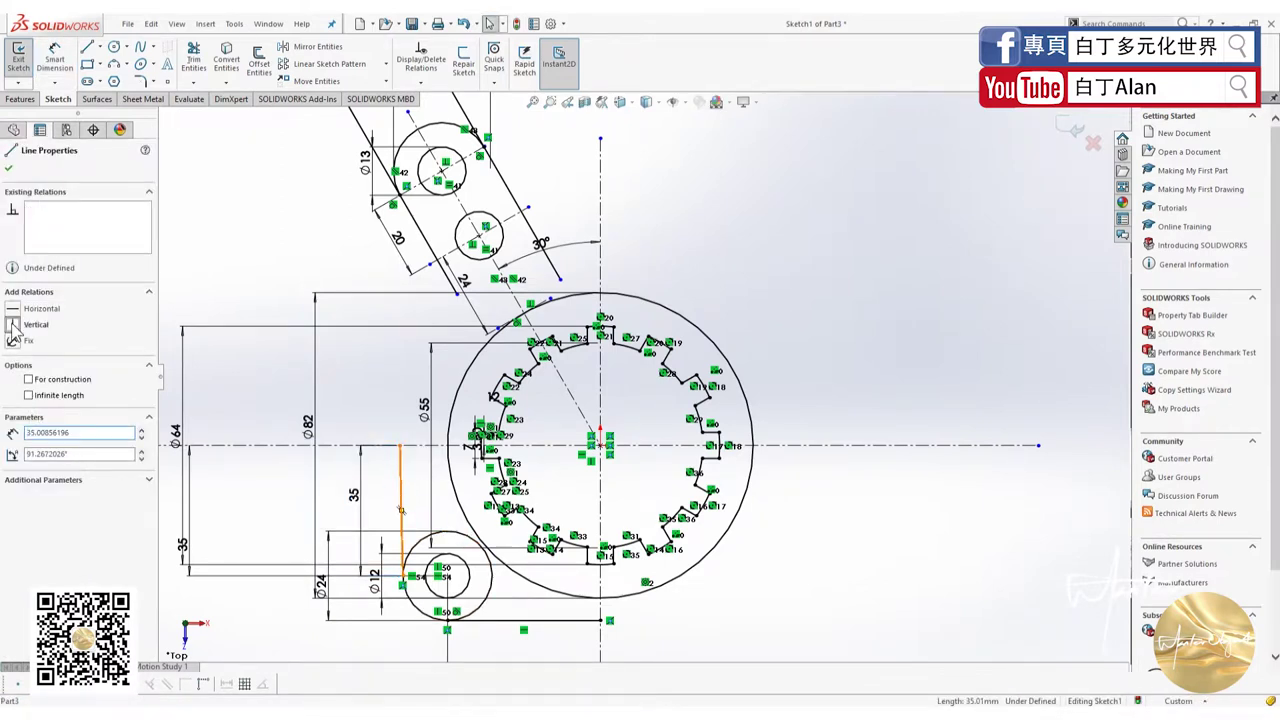
click(13, 324)
key(Escape)
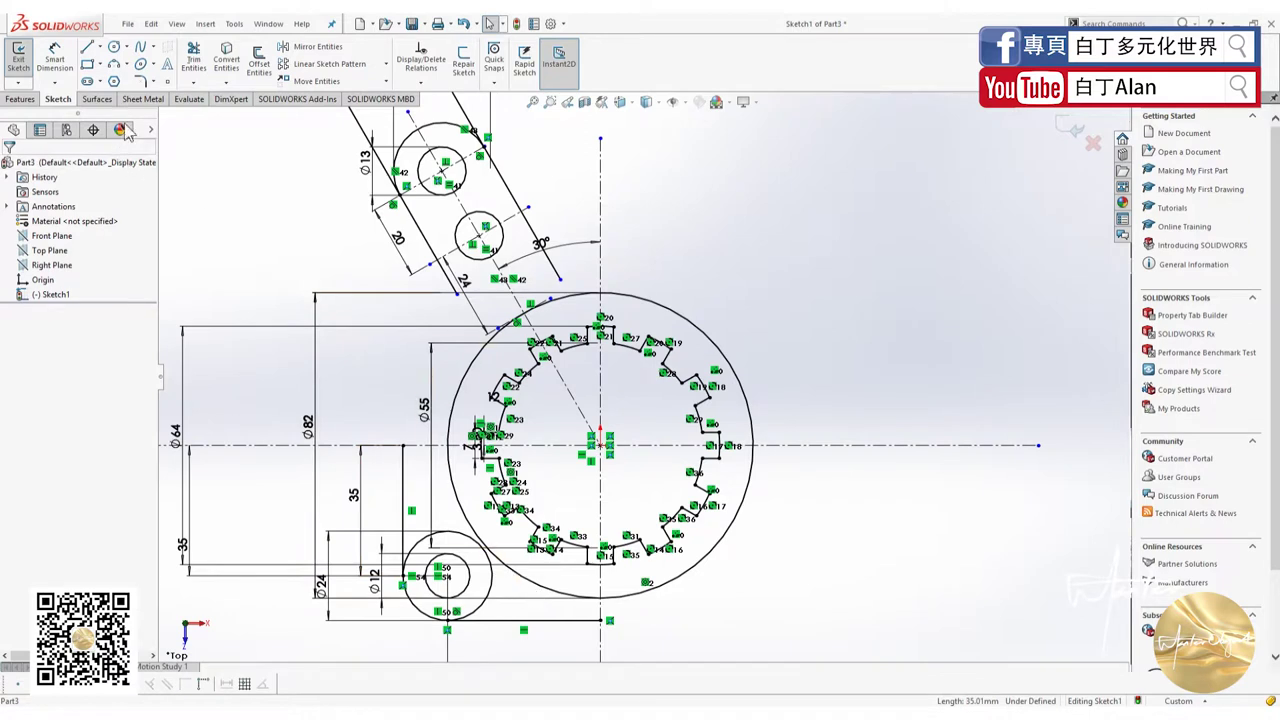
click(194, 60)
Trim the Ø24 circle's upper-right arc and make the vertical line's top coincident with the horizontal centreline
drag(455, 540, 458, 543)
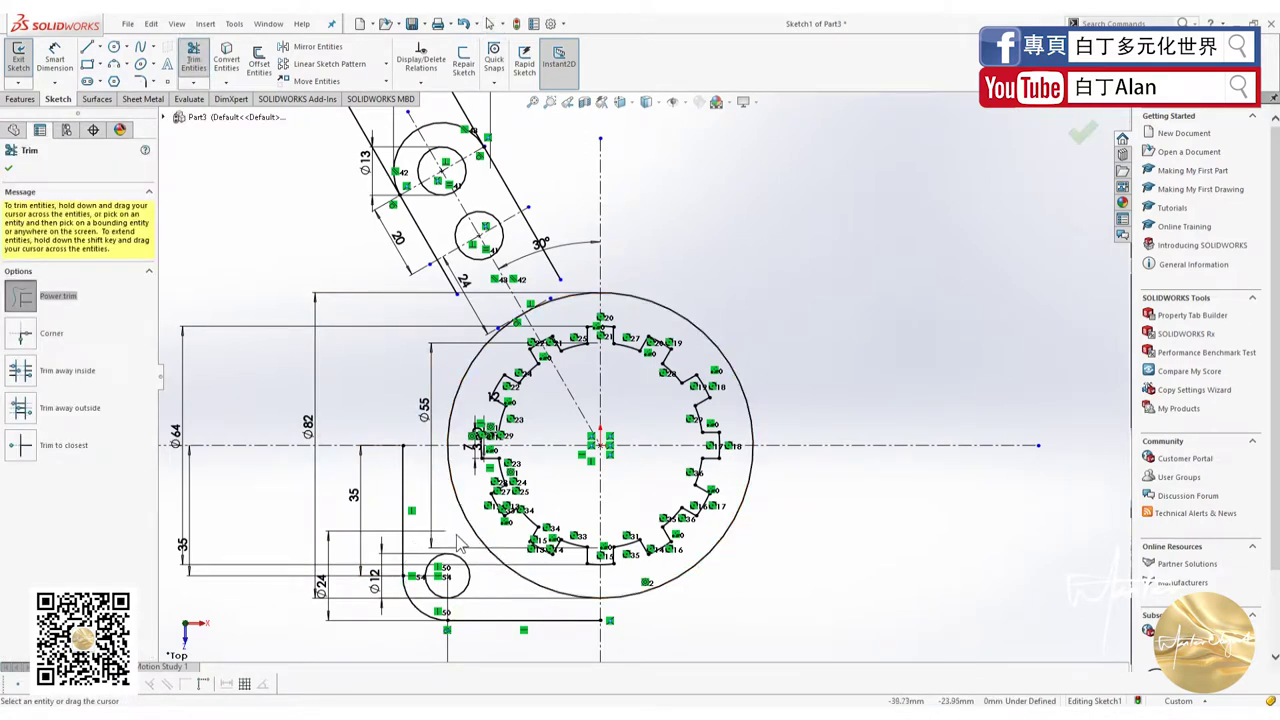
key(Escape)
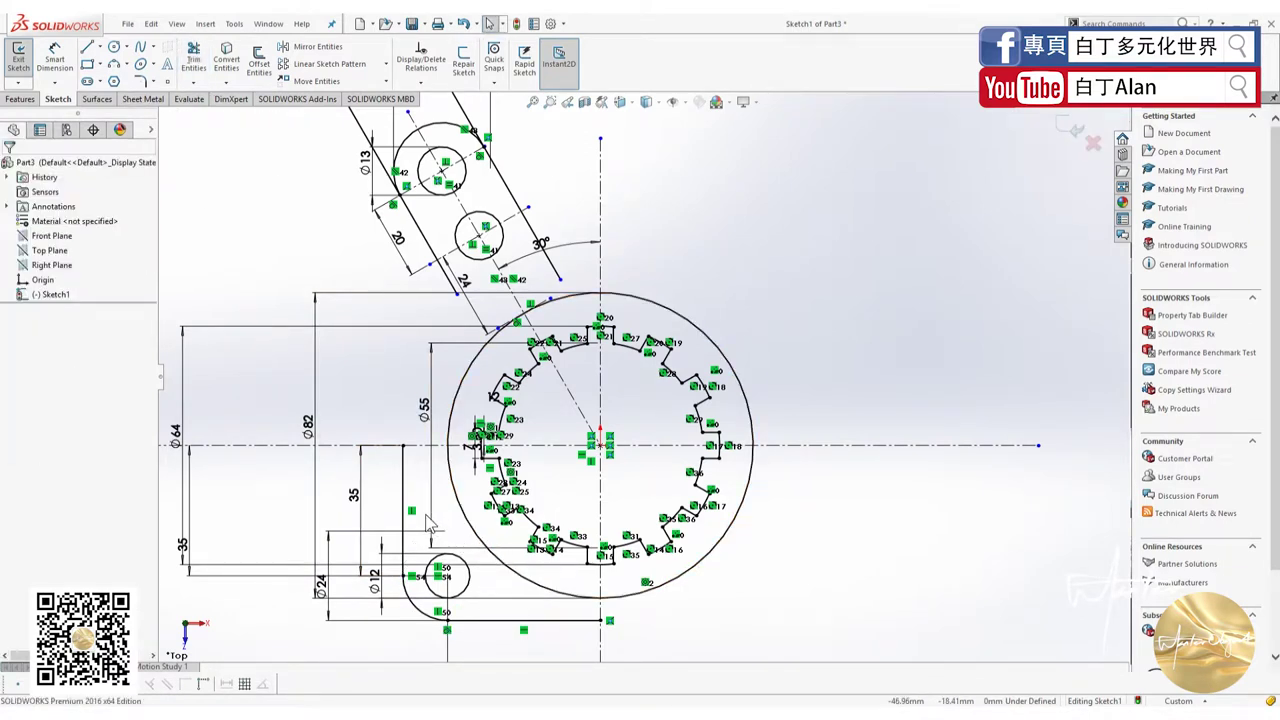
click(401, 447)
ctrl+click(310, 445)
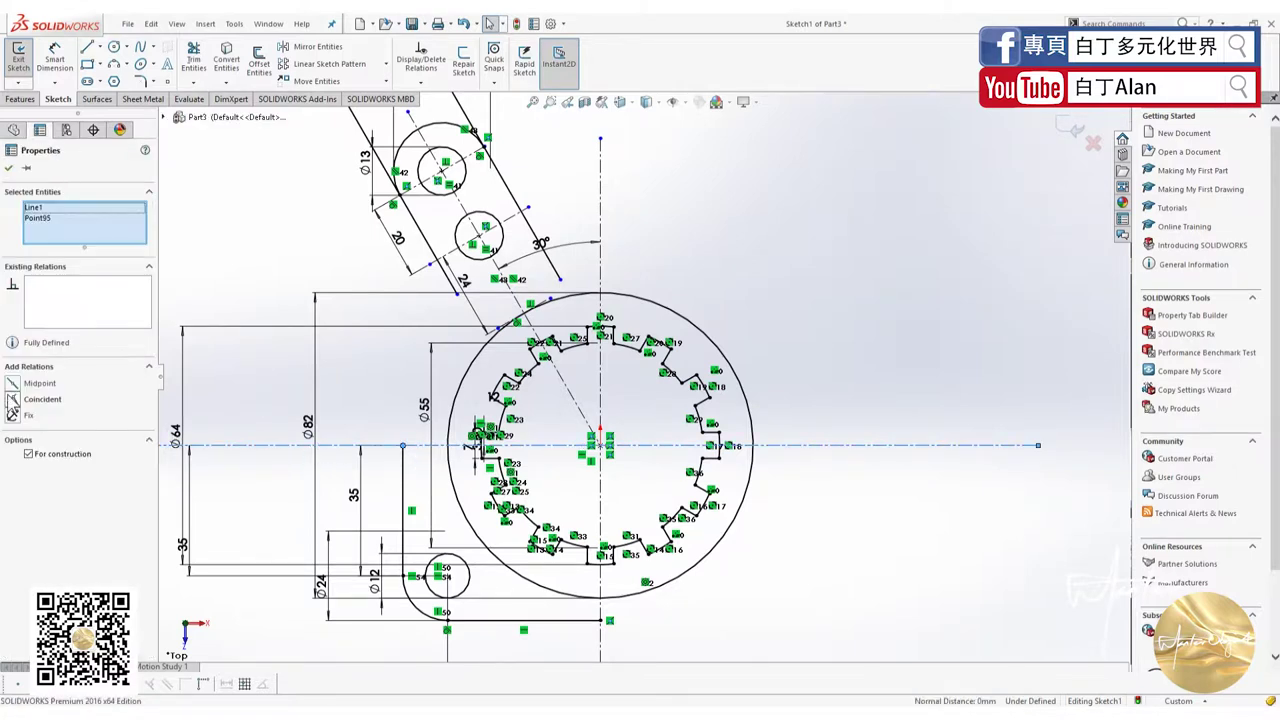
click(13, 397)
click(222, 400)
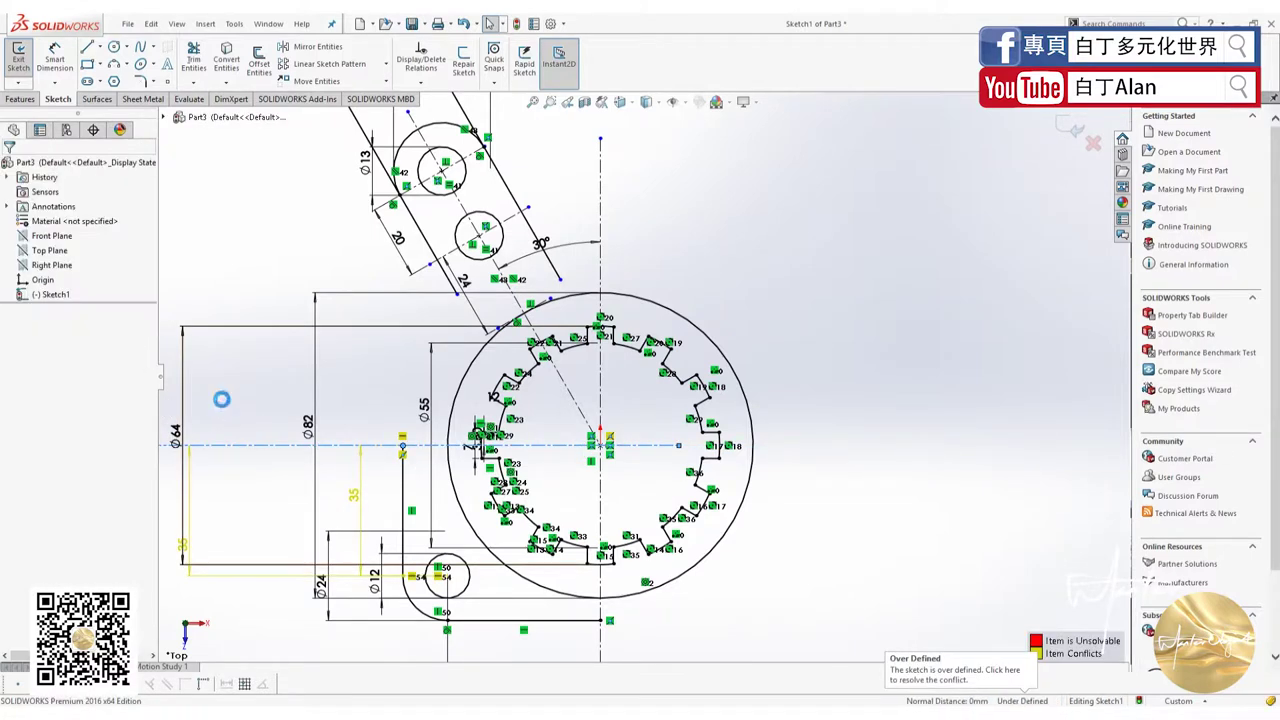
key(ctrl+z)
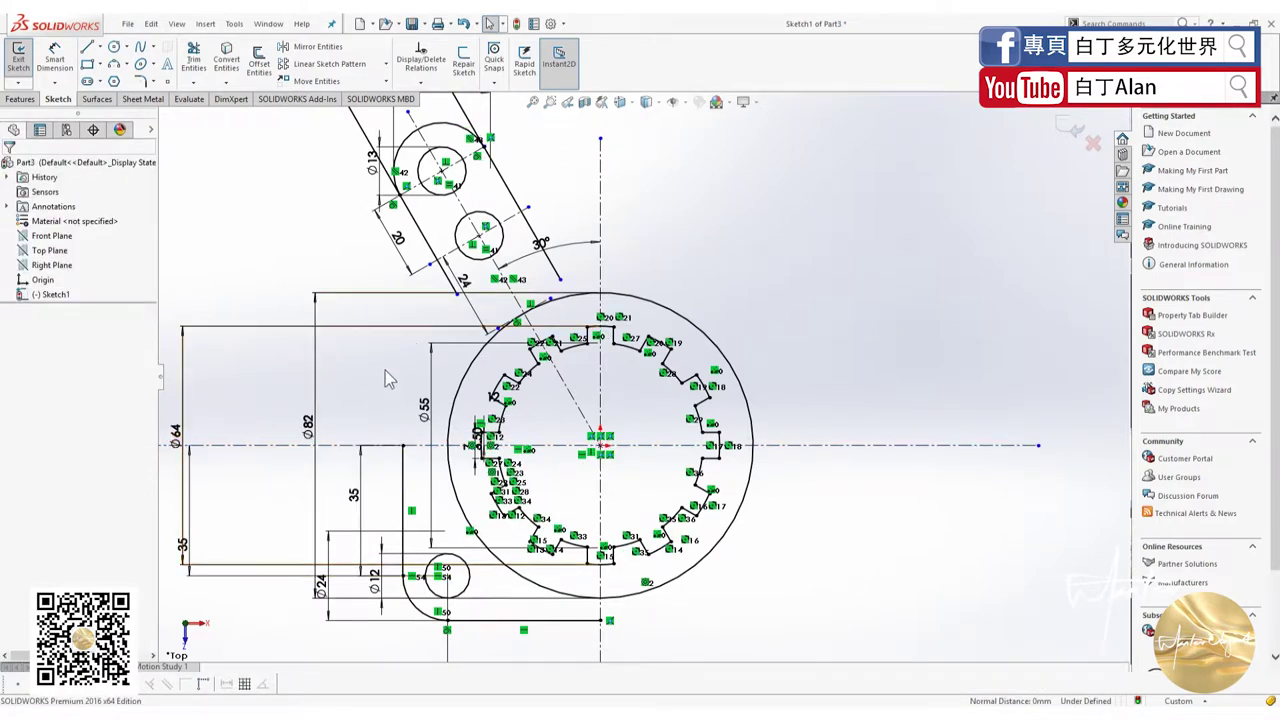
click(114, 63)
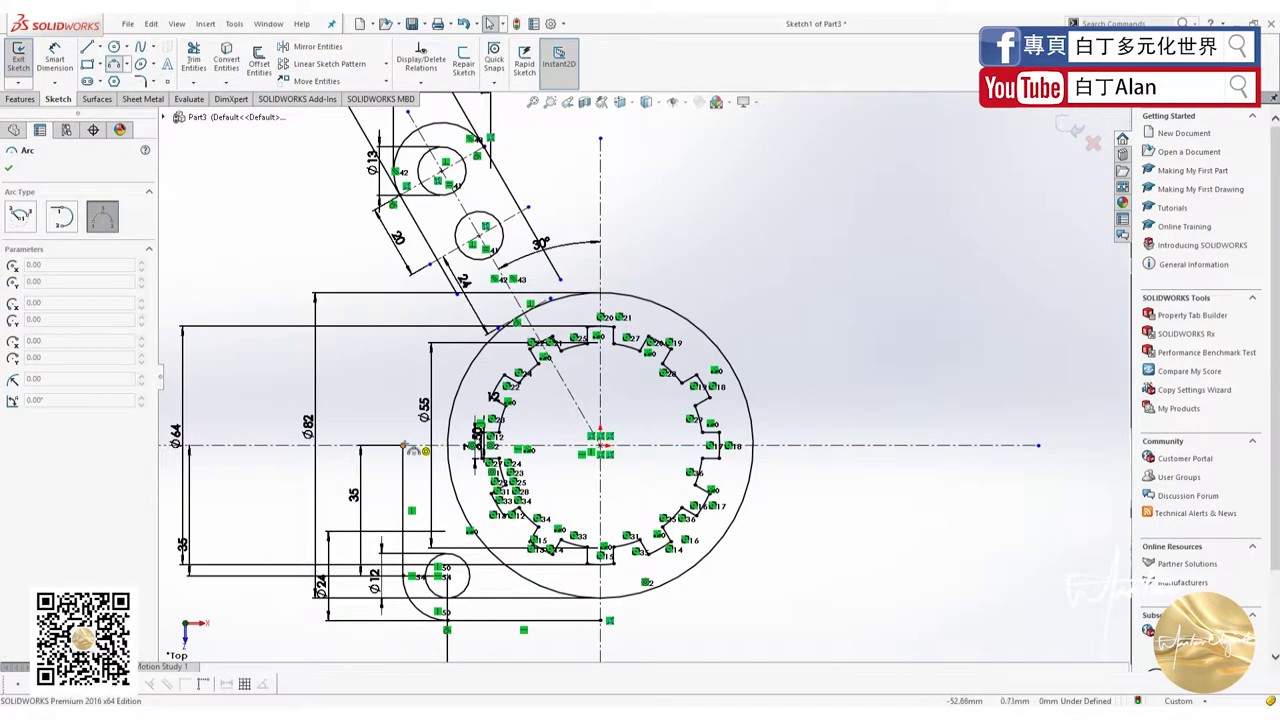
Draw a three-point arc from the vertical line plus a tangent arc up to the arm line
click(440, 337)
click(398, 383)
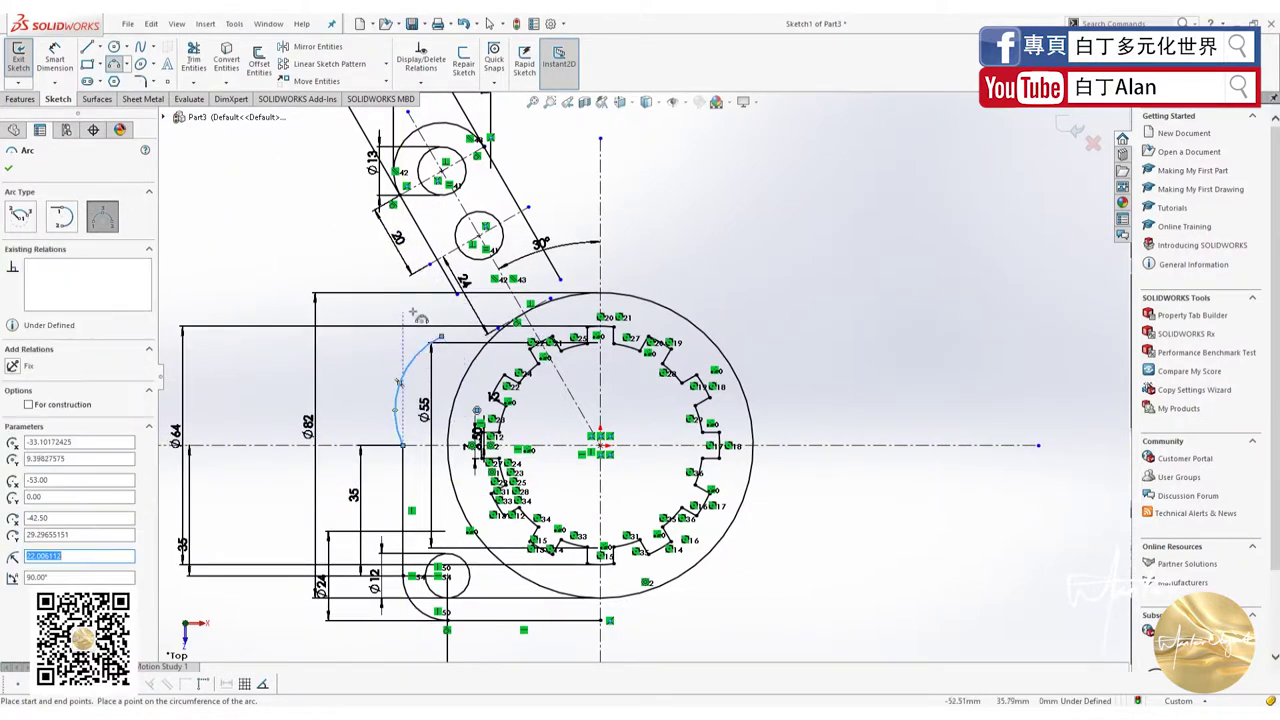
click(440, 337)
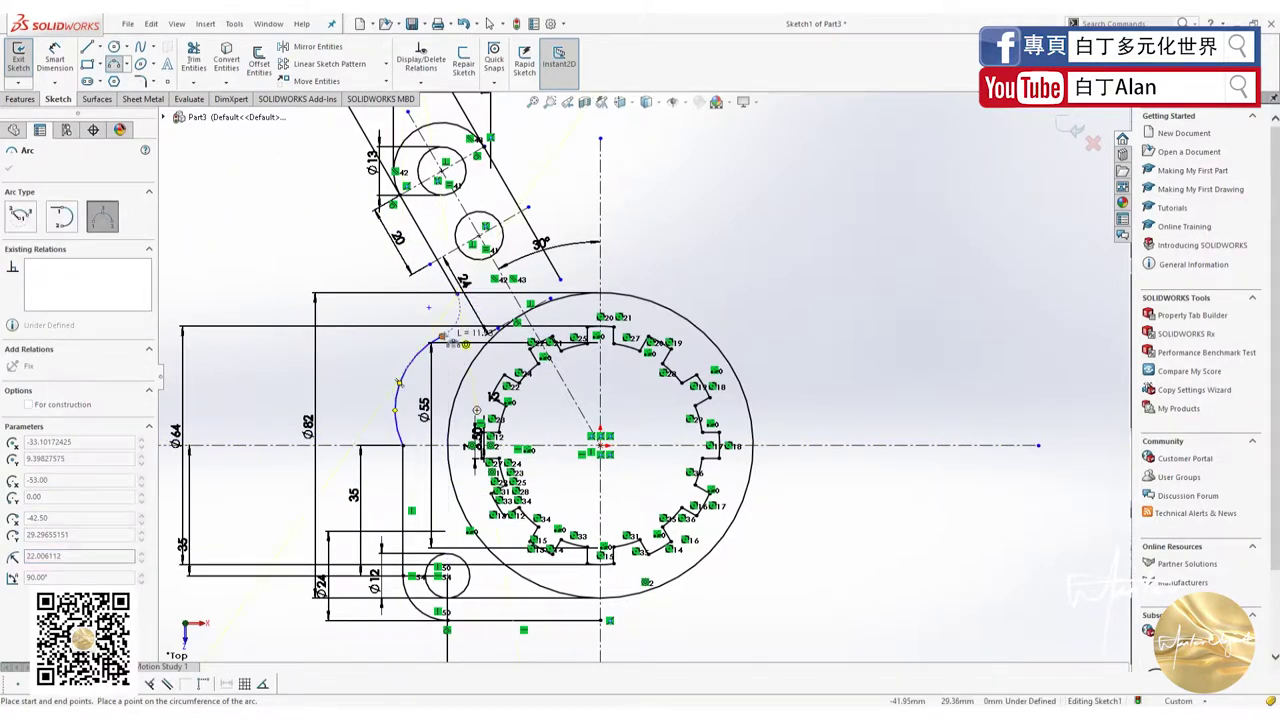
click(460, 290)
key(Escape)
scroll(428, 300, down, 2)
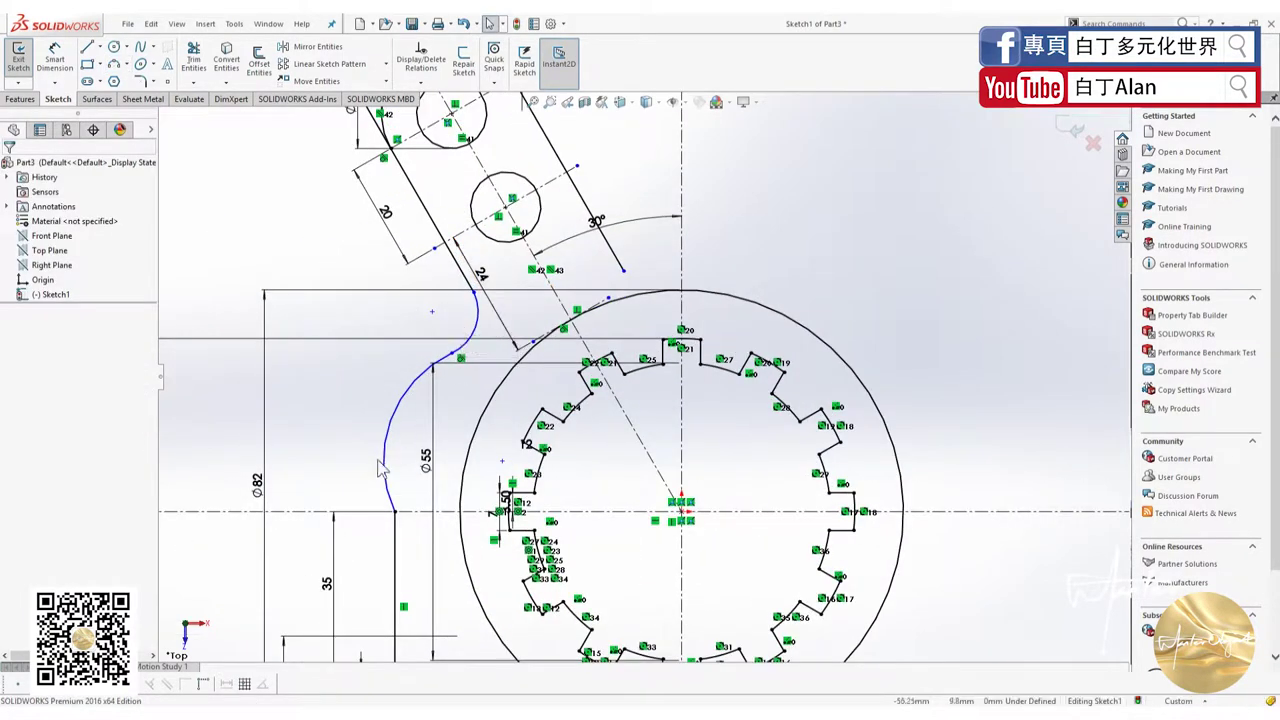
Make the lower arc tangent to the vertical line and the upper arc tangent to the arm edge
click(395, 535)
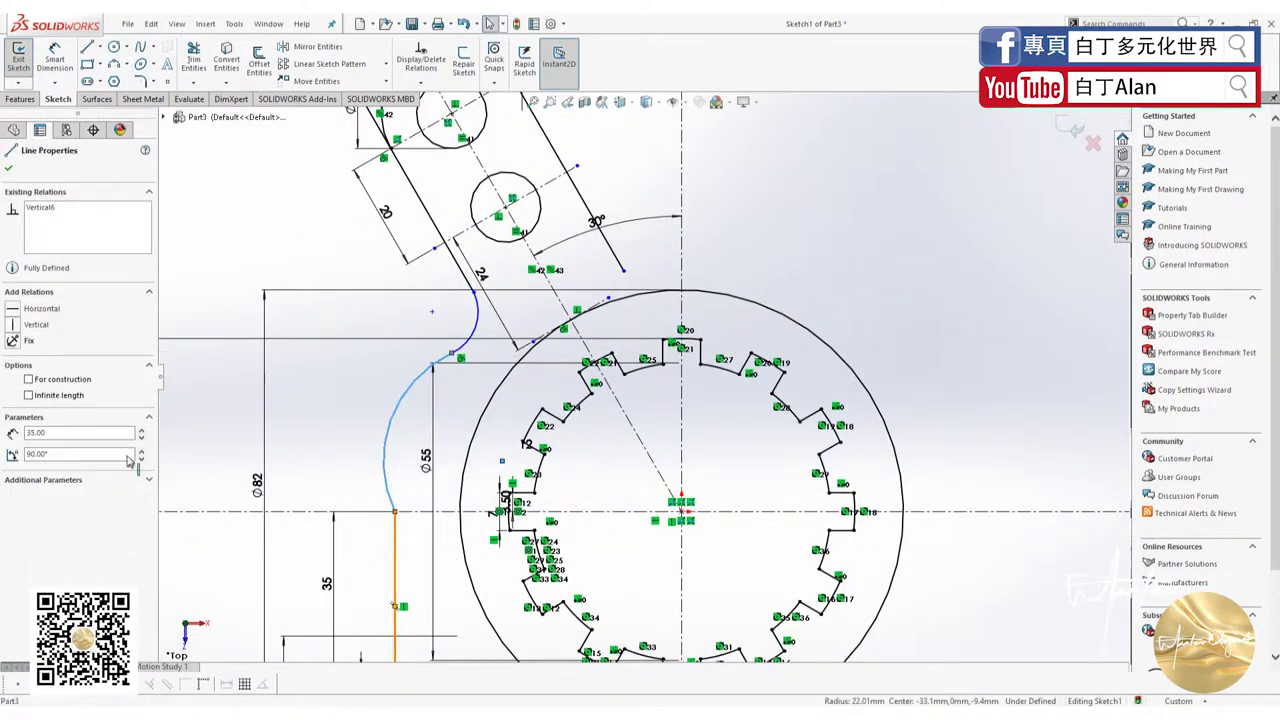
click(63, 390)
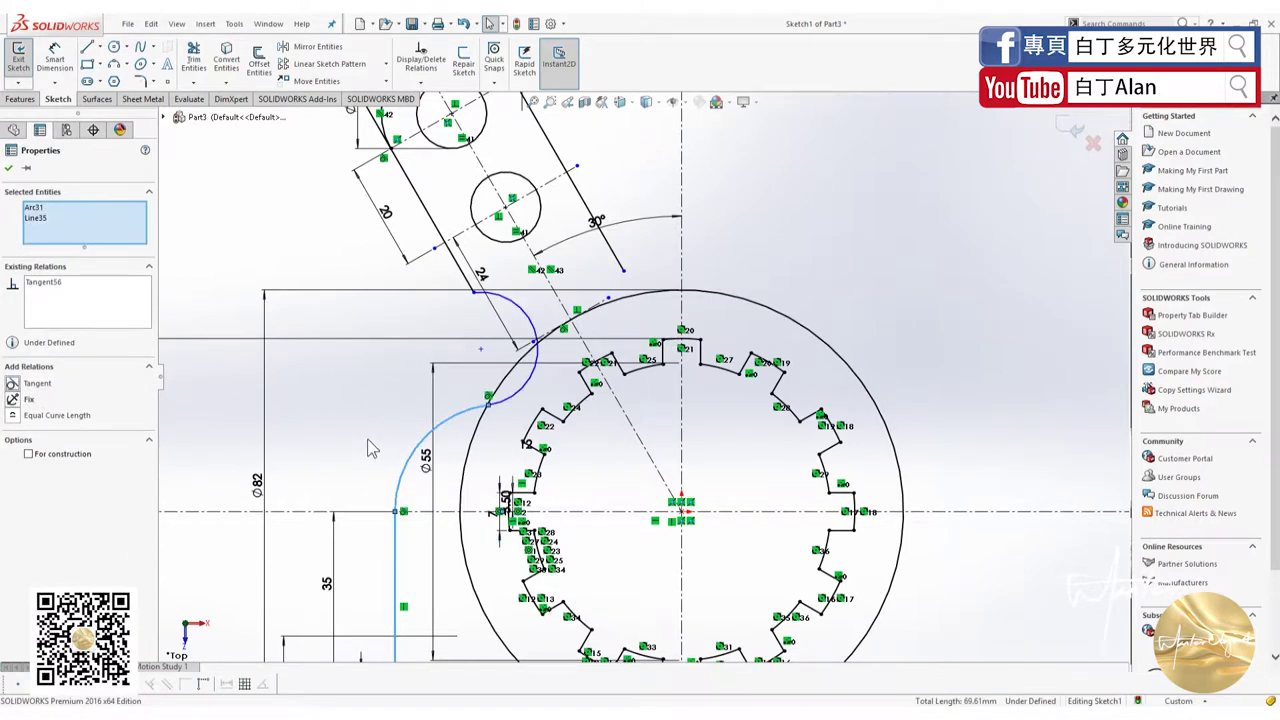
key(Escape)
click(485, 298)
ctrl+click(456, 265)
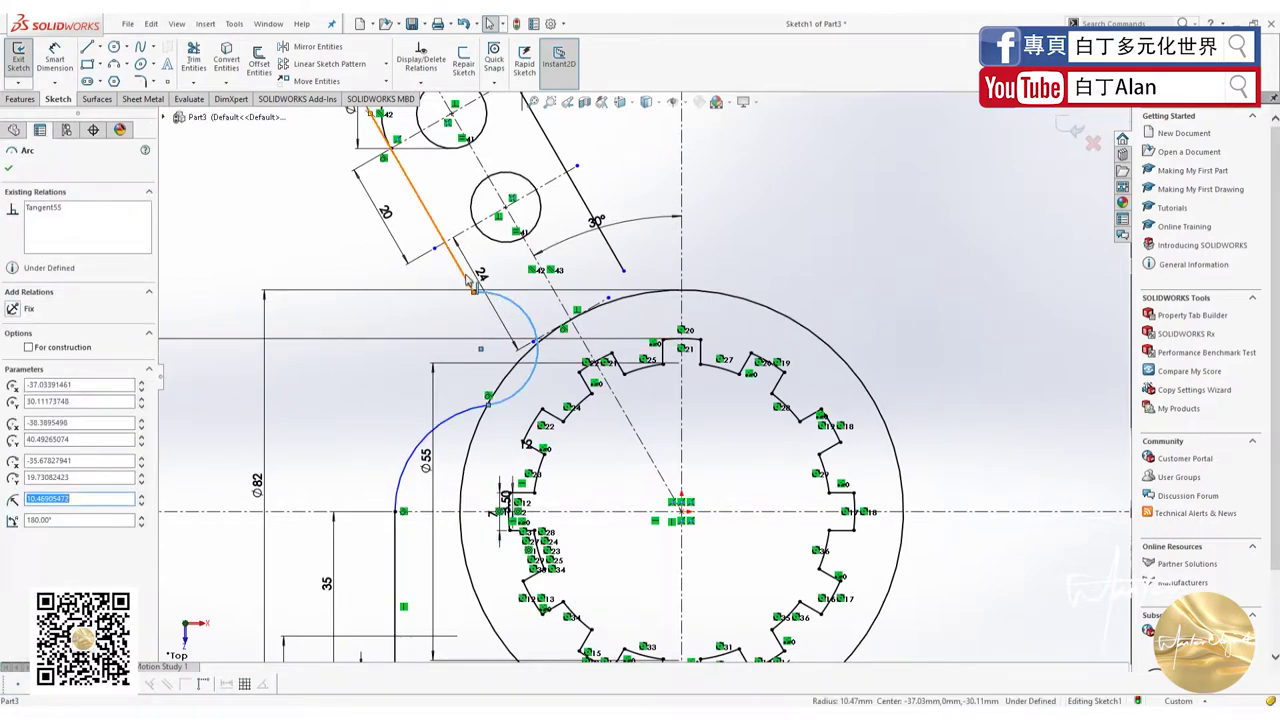
click(12, 385)
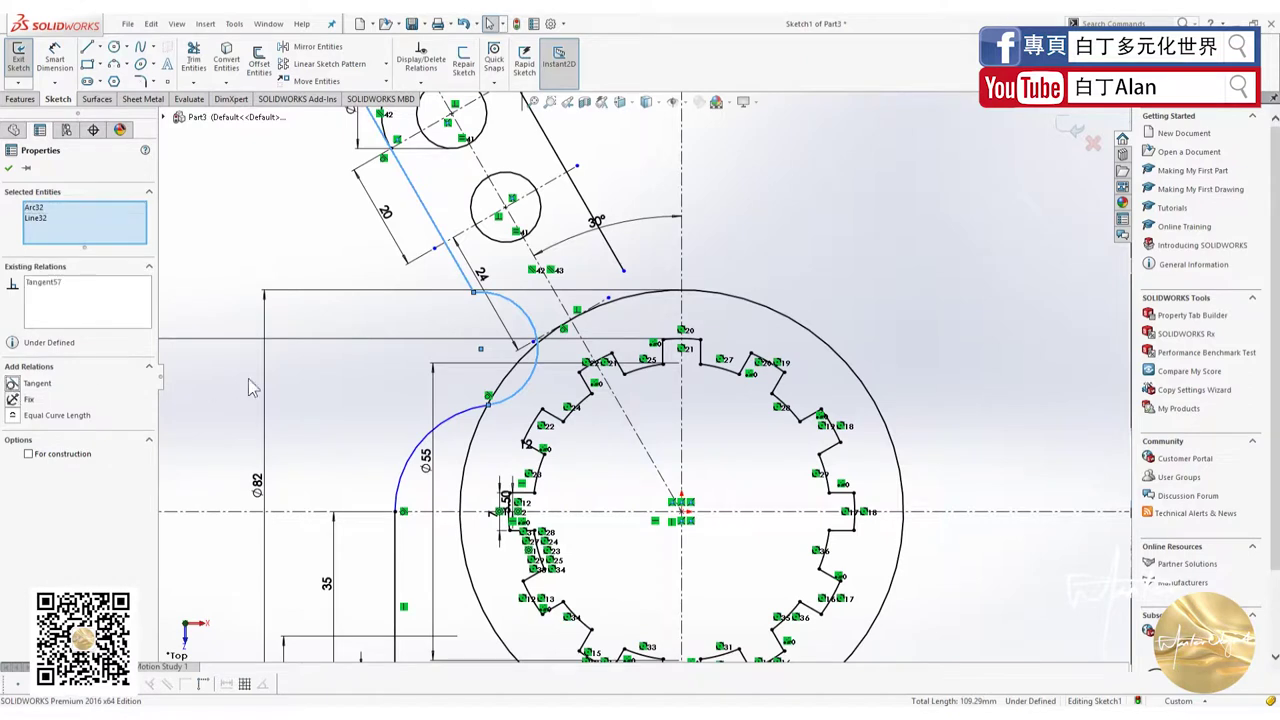
key(Escape)
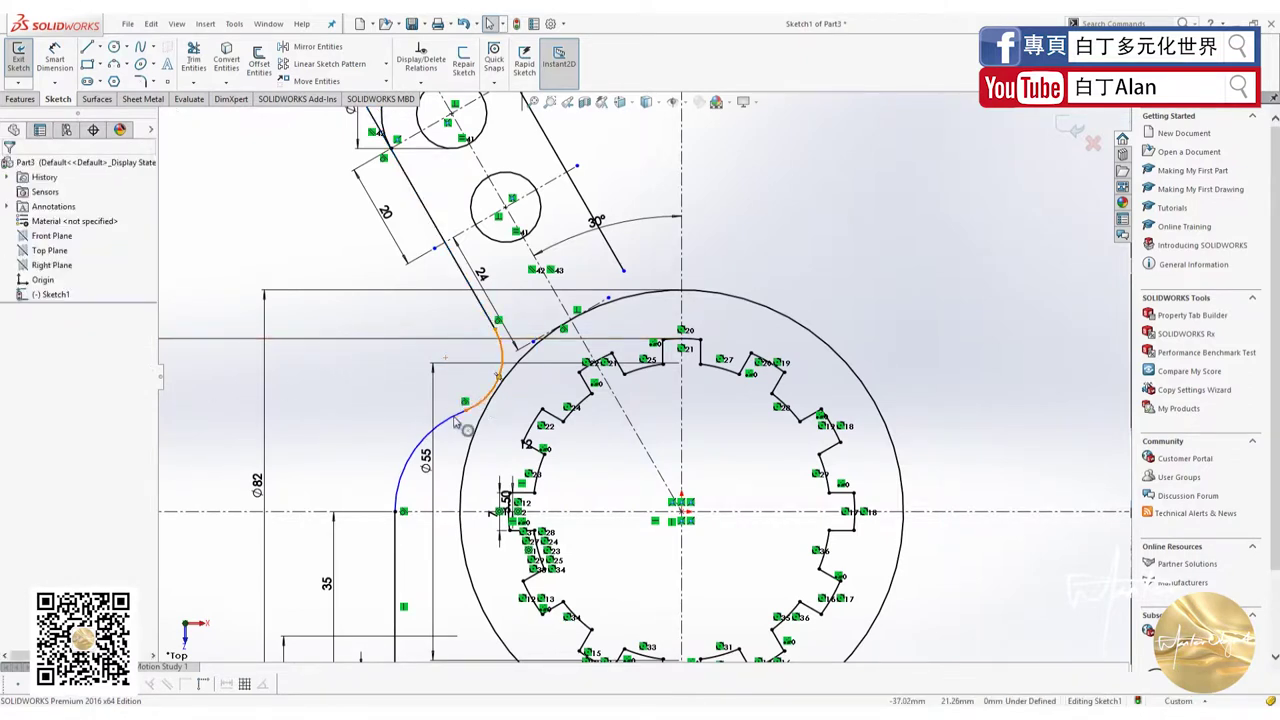
Make the two arcs tangent to each other, then view the reference drawing
click(455, 424)
ctrl+click(412, 452)
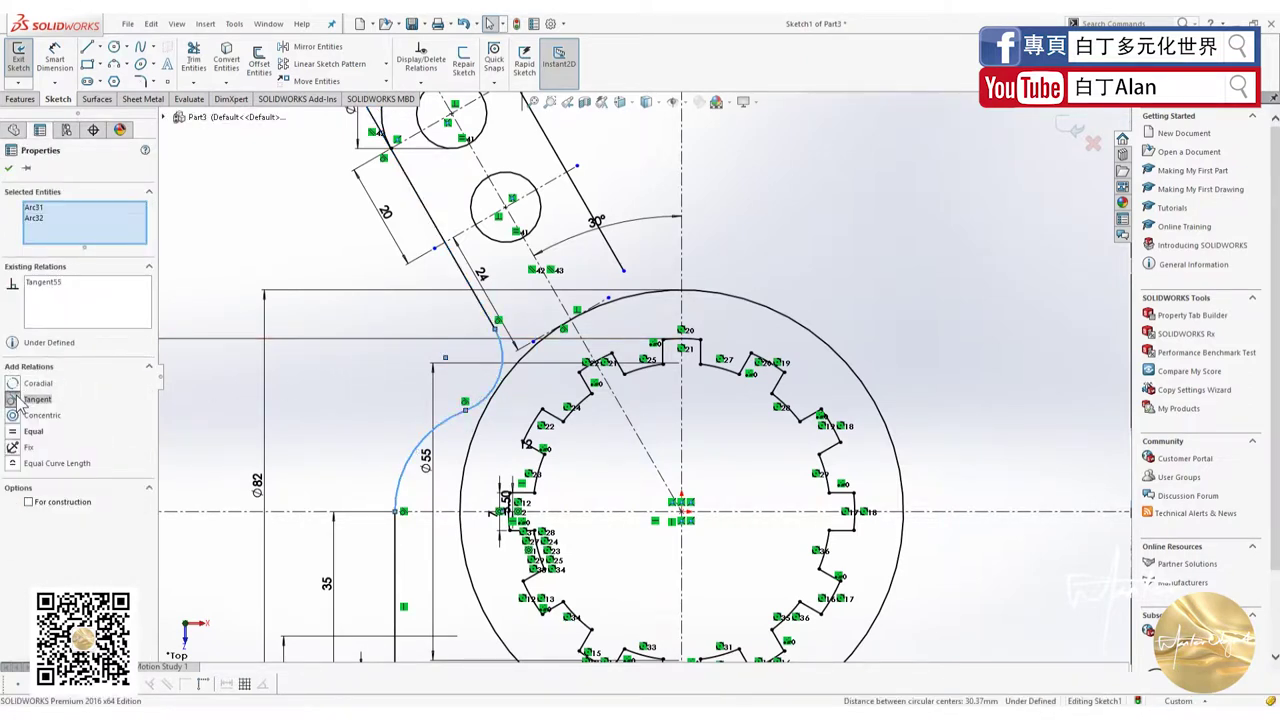
click(340, 418)
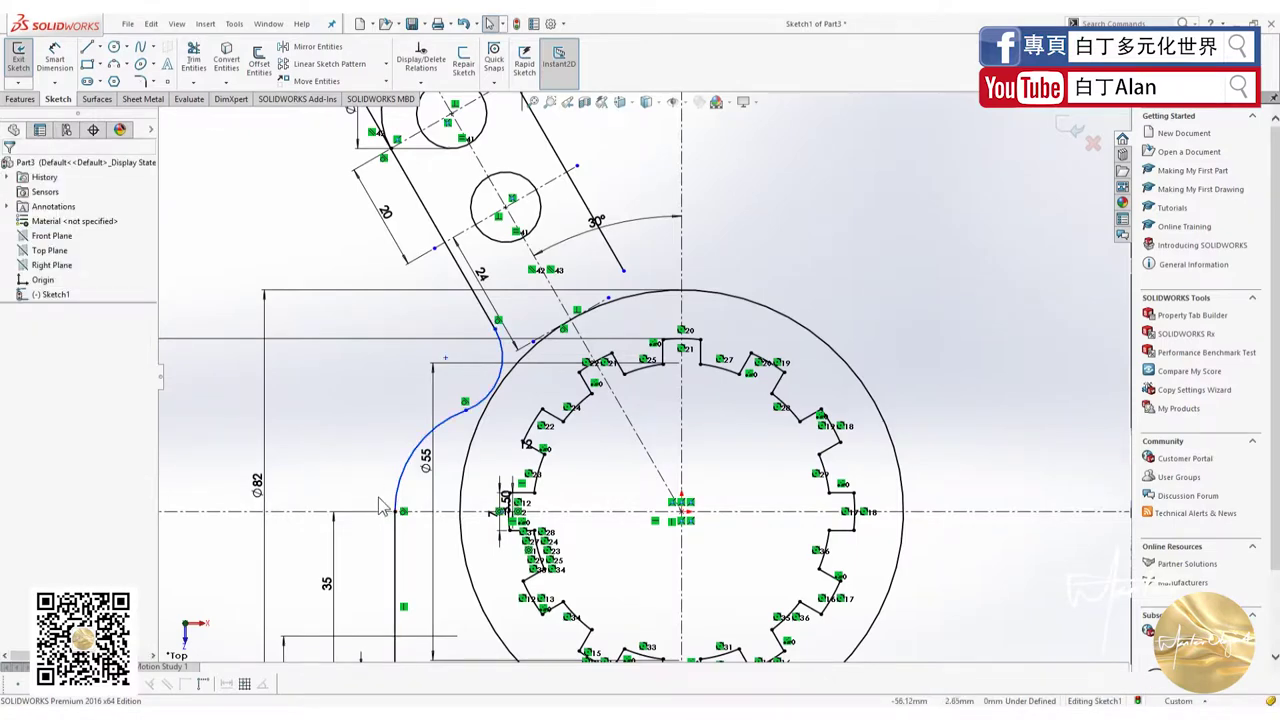
key(f)
key(alt+Tab)
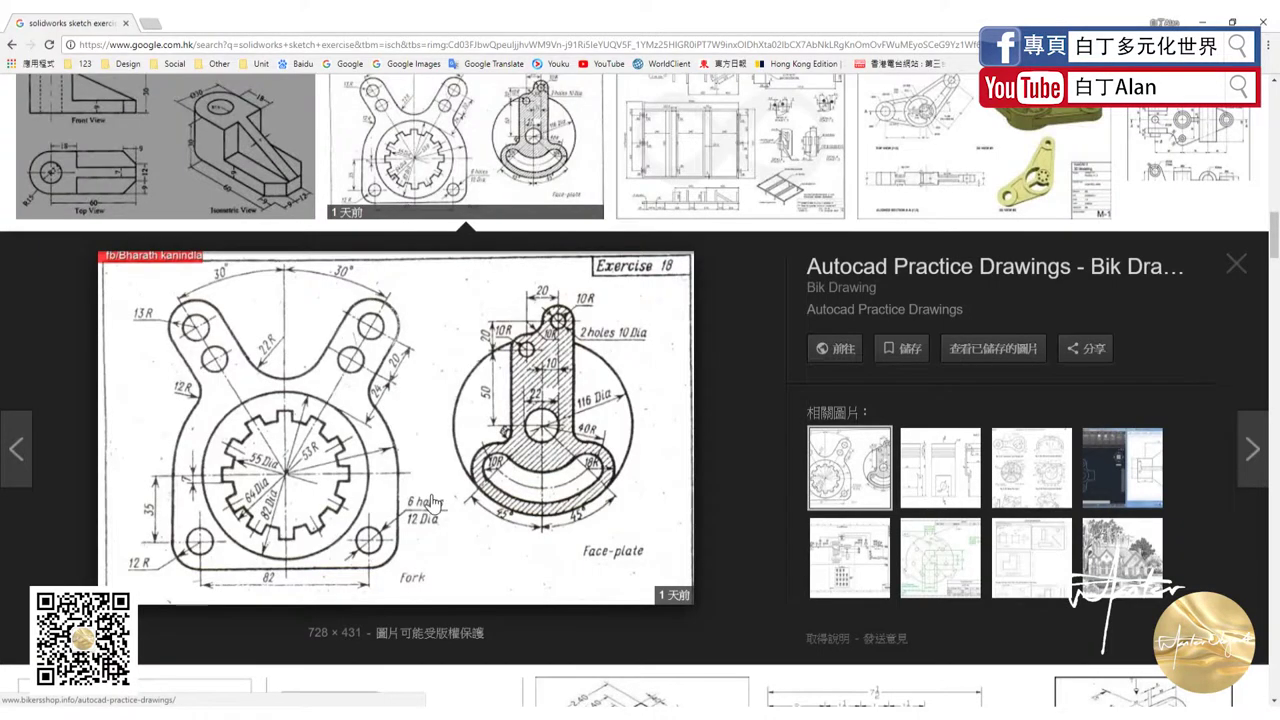
Drag the curve's upper end onto the arm's lower corner and reshape the left curve
key(alt+Tab)
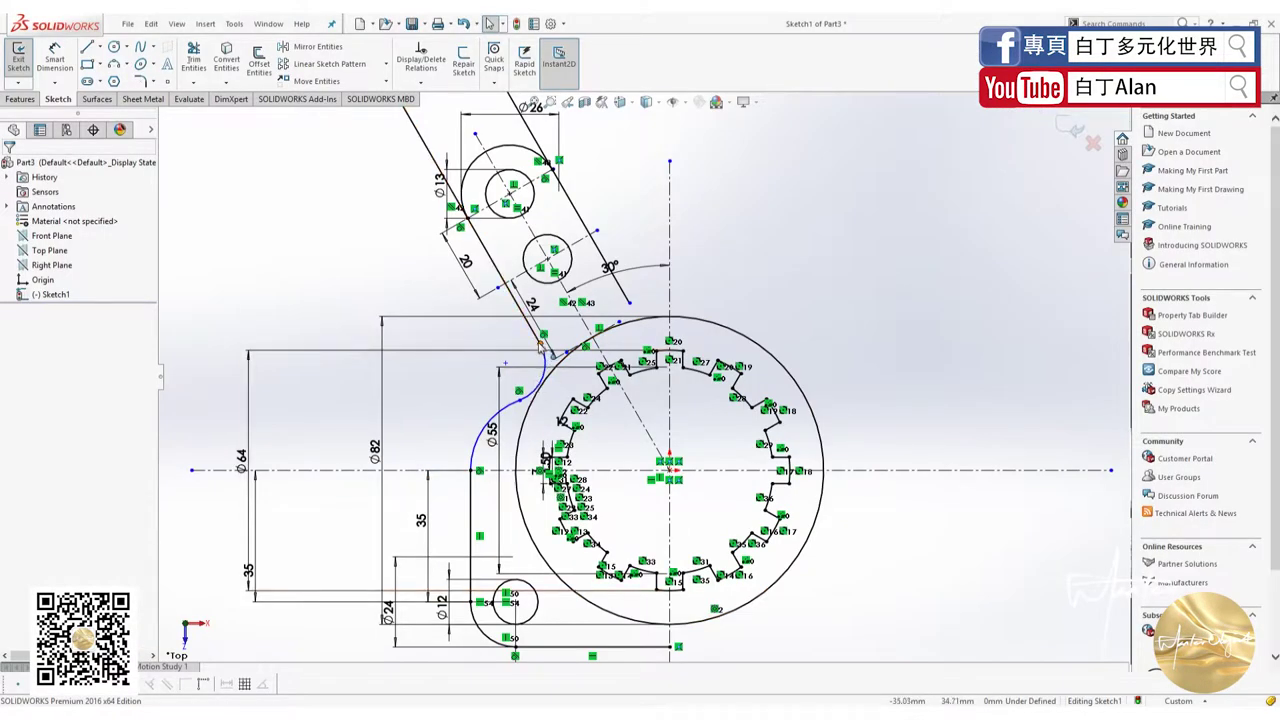
drag(540, 342, 507, 290)
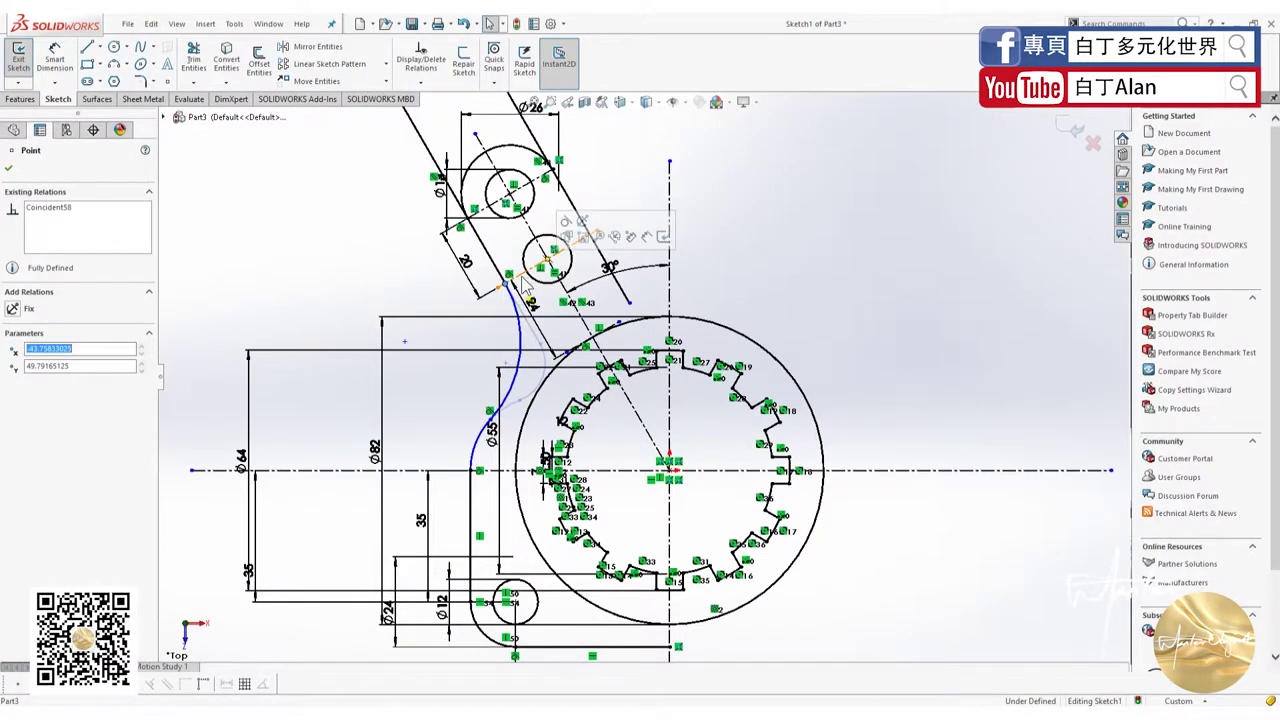
key(alt+Tab)
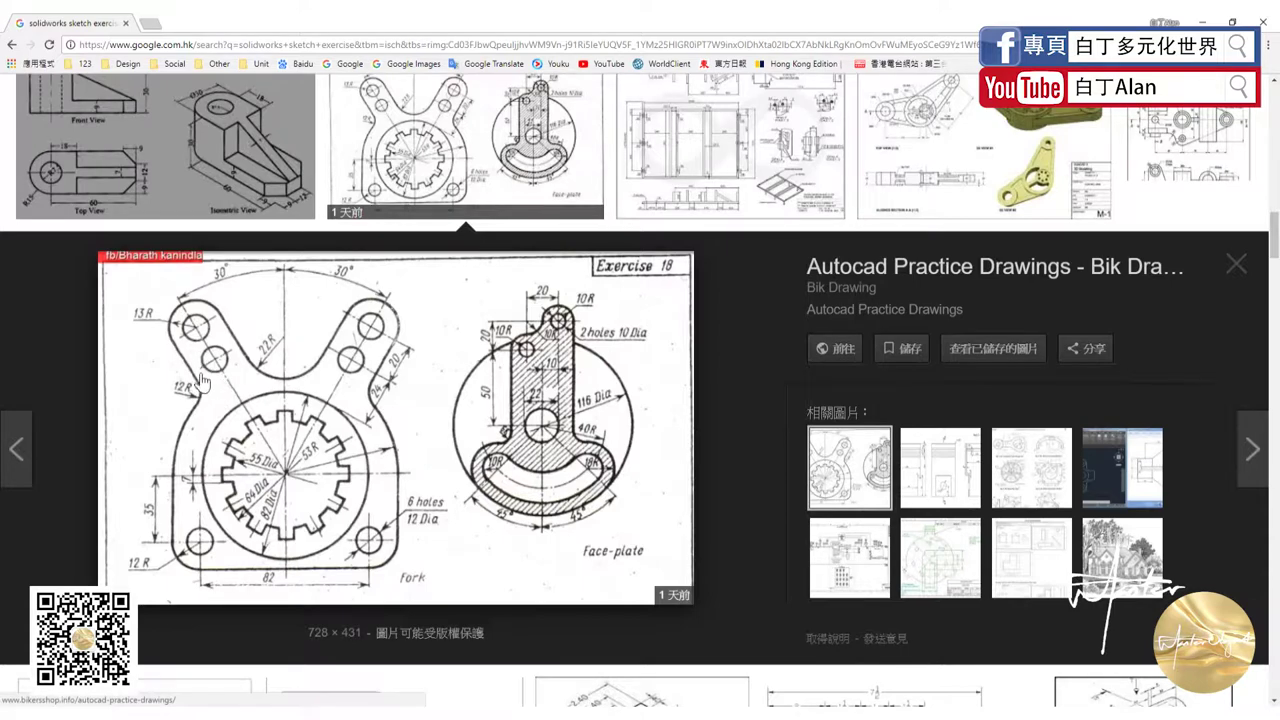
key(alt+Tab)
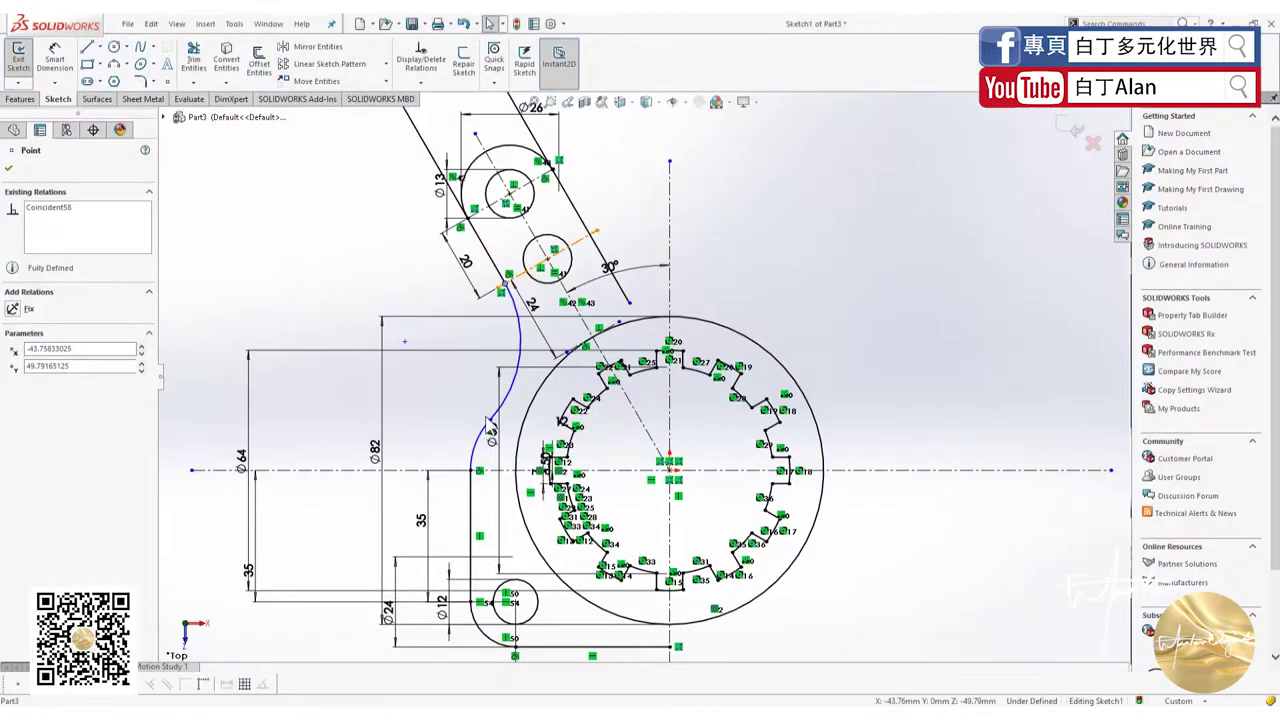
mouse_move(503, 365)
mouse_down()
mouse_move(523, 361)
mouse_move(507, 350)
mouse_up()
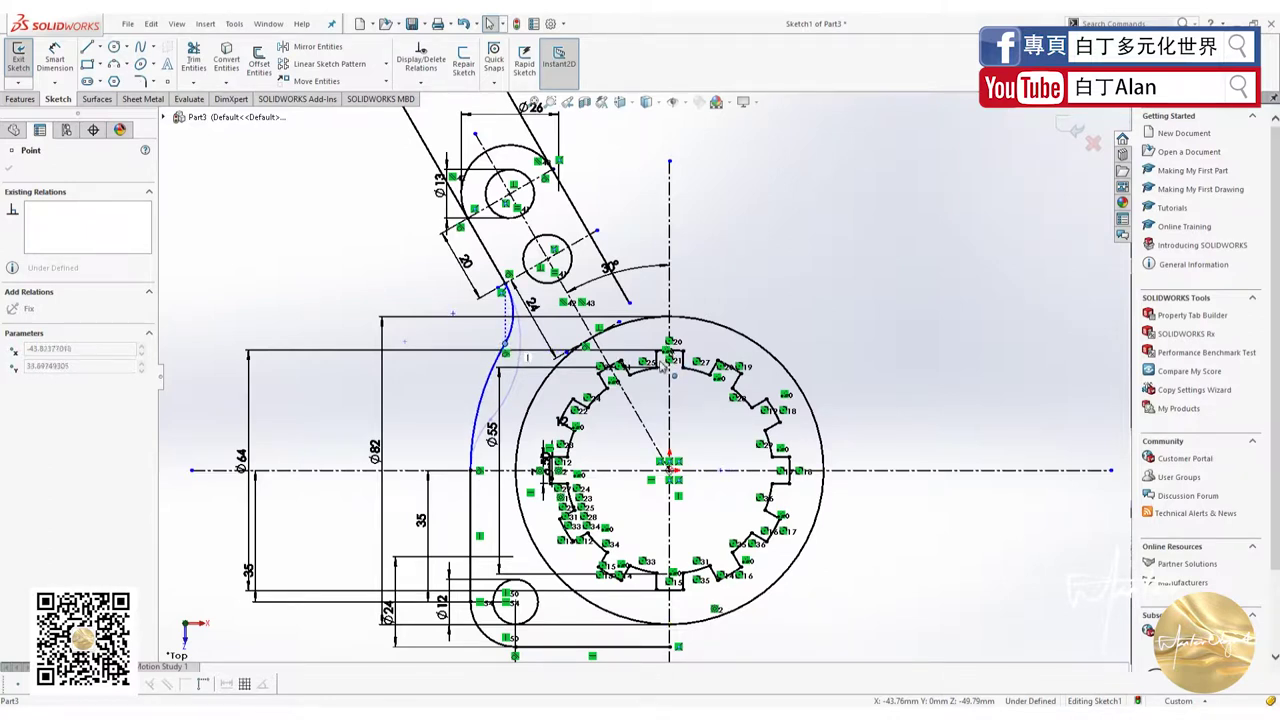
key(Escape)
key(alt+Tab)
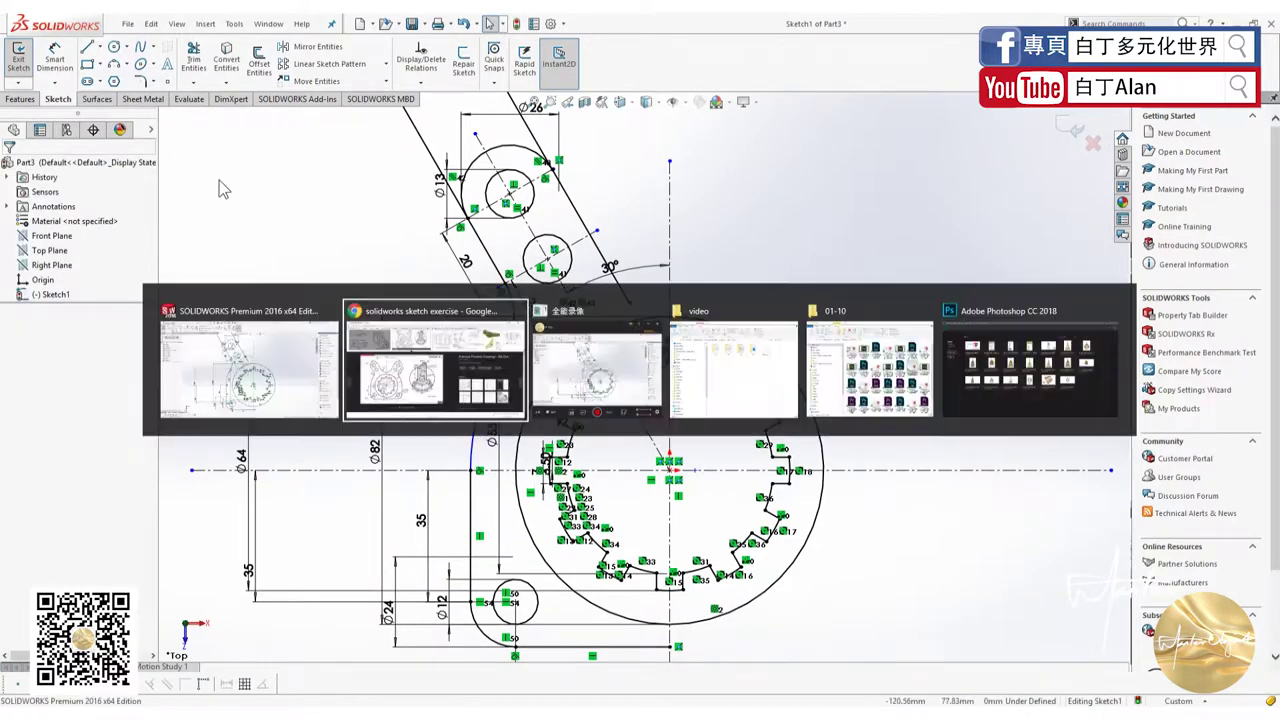
key(alt+Tab)
Dimension the small upper arc to radius 12
click(55, 58)
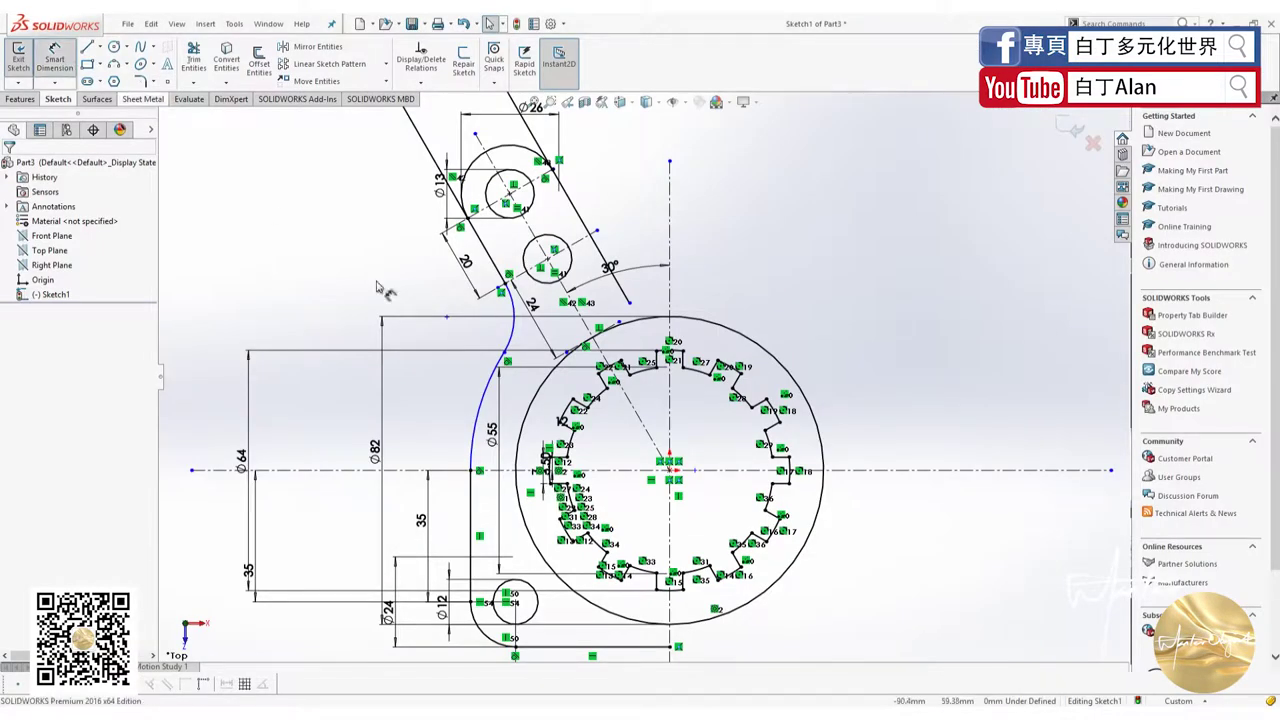
click(508, 336)
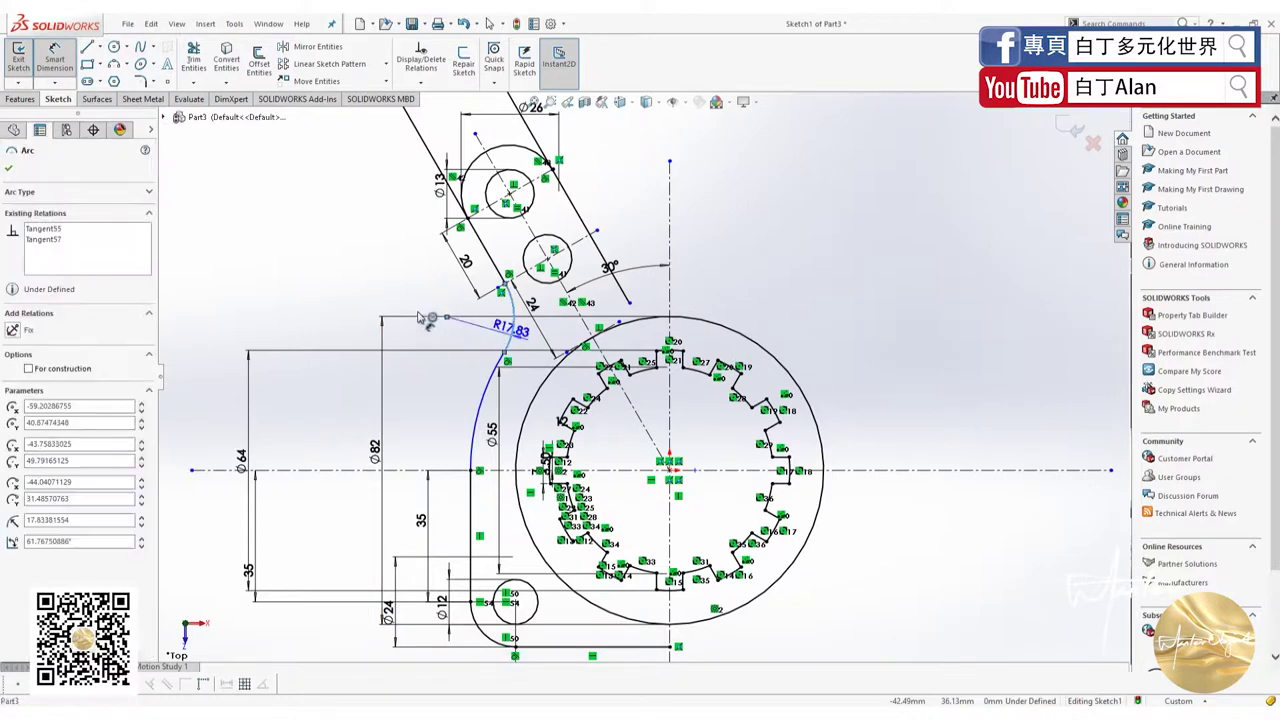
click(383, 297)
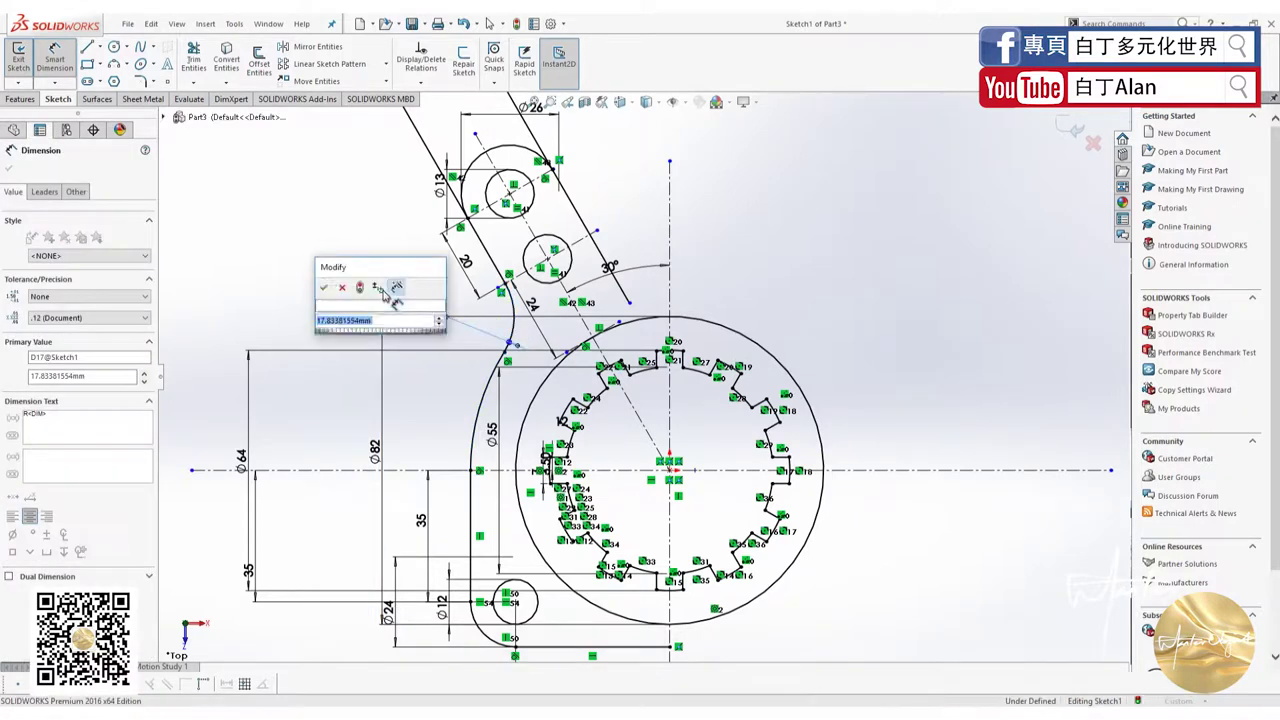
text(12)
key(Return)
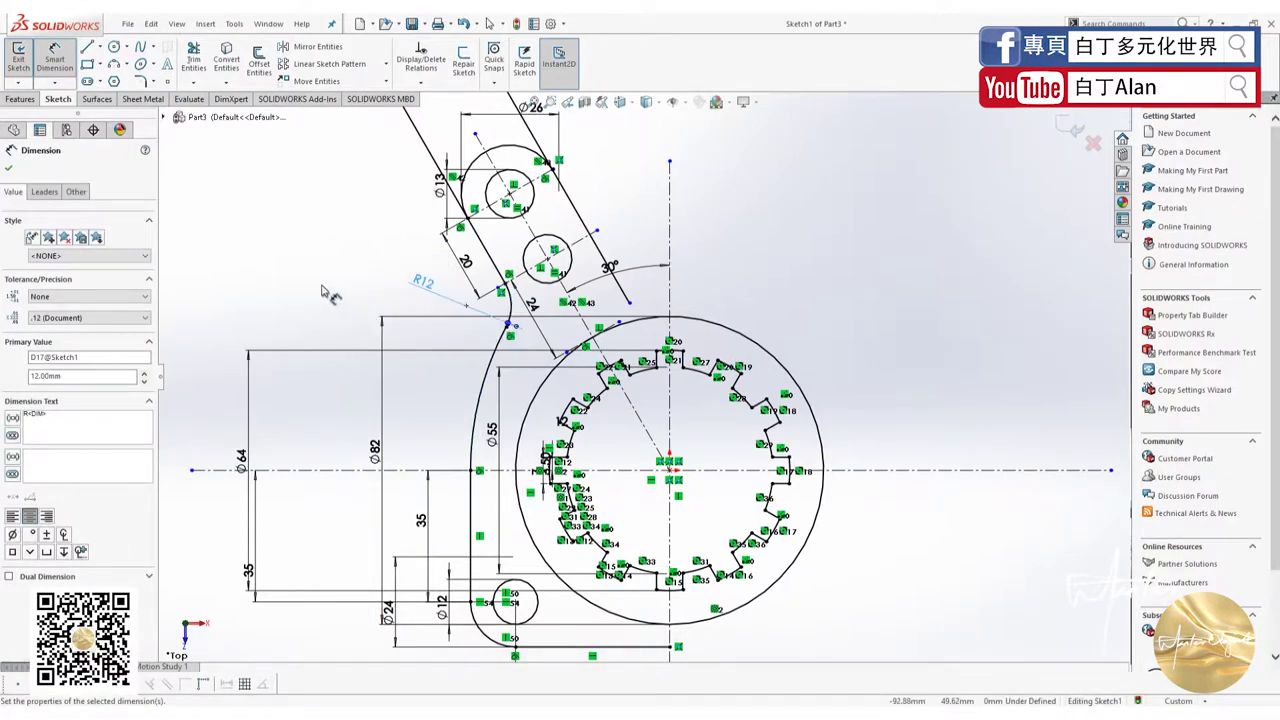
click(322, 291)
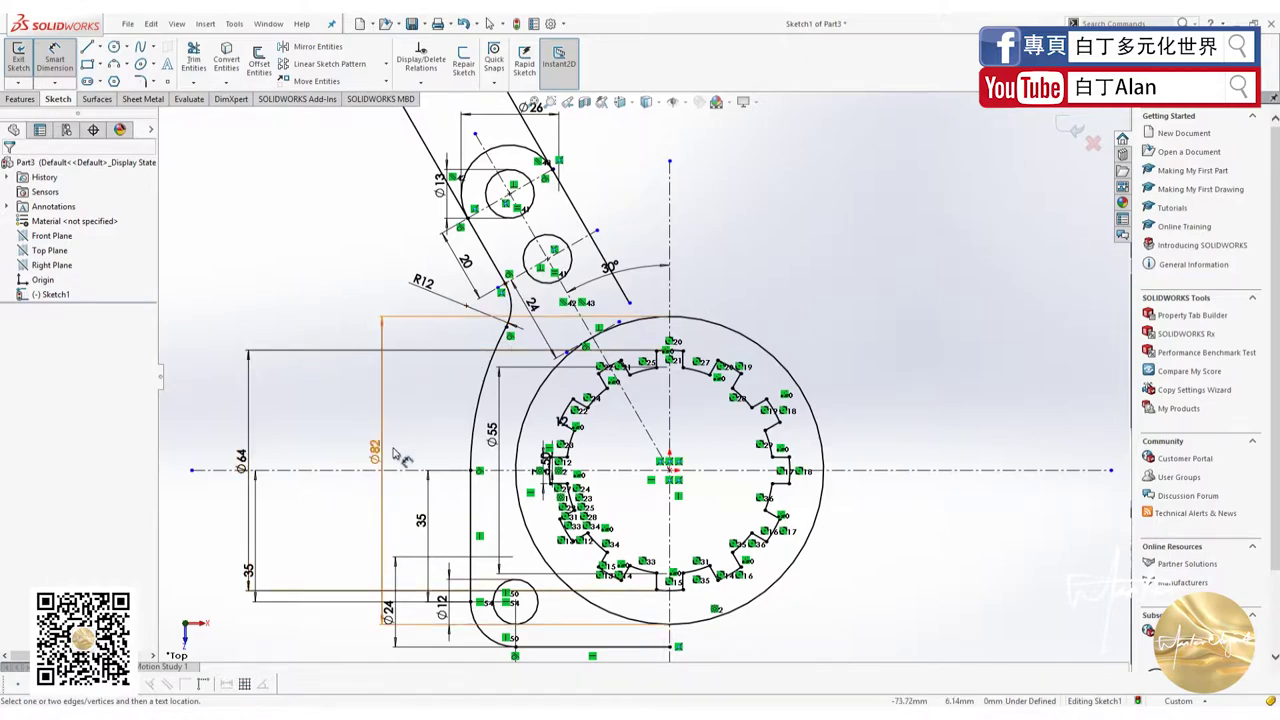
key(Escape)
After comparing with the reference, drag the arm's right-edge end point into place near the 30° arc
key(alt+Tab)
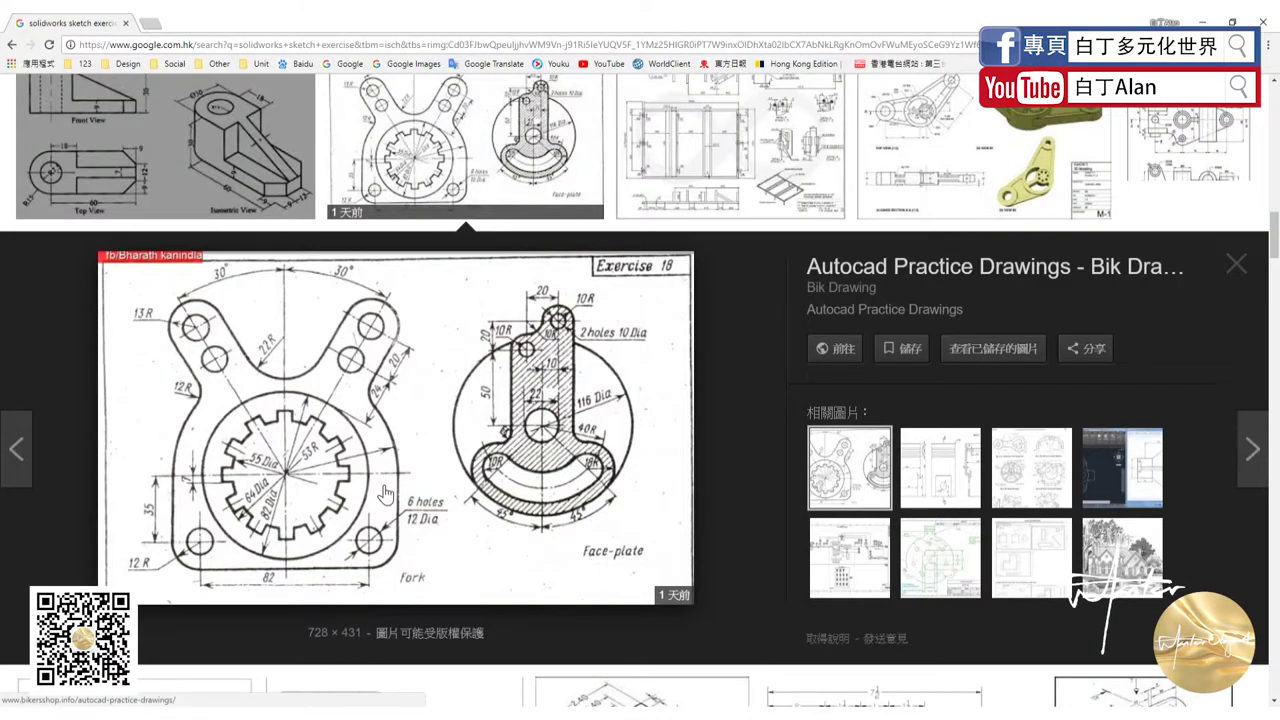
key(alt+Tab)
key(alt+Tab)
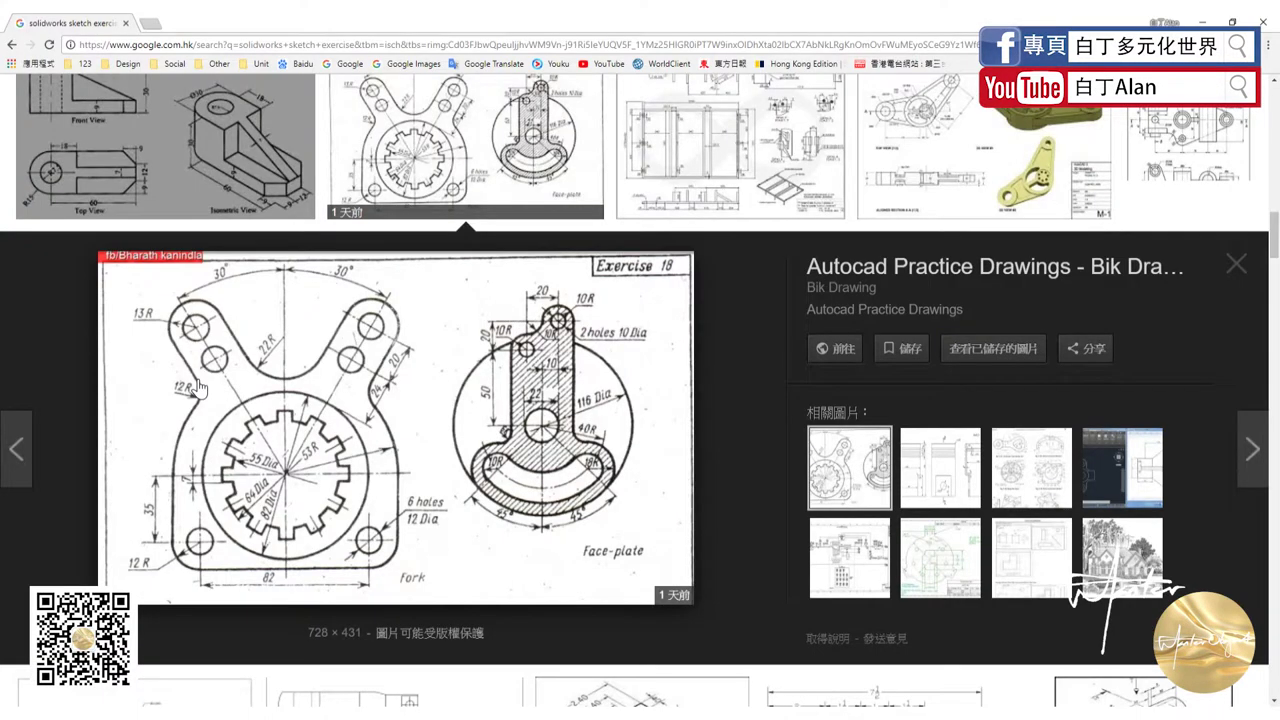
key(alt+Tab)
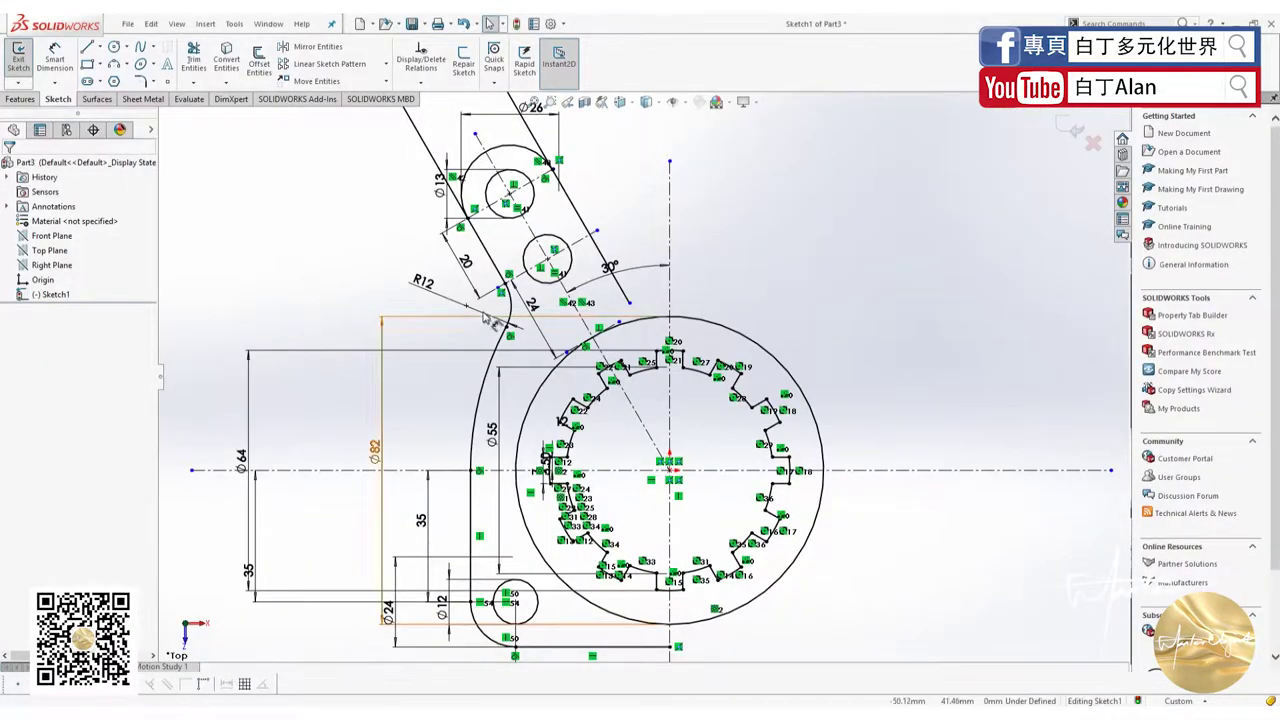
click(502, 290)
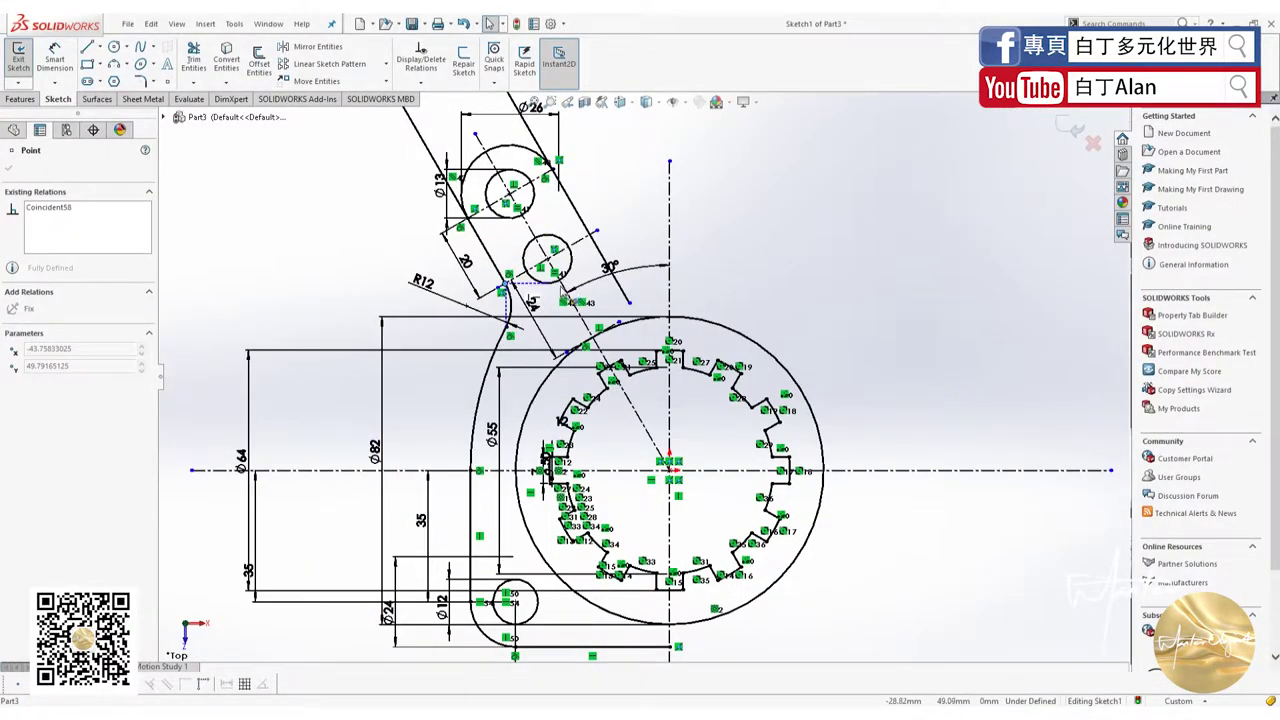
click(328, 277)
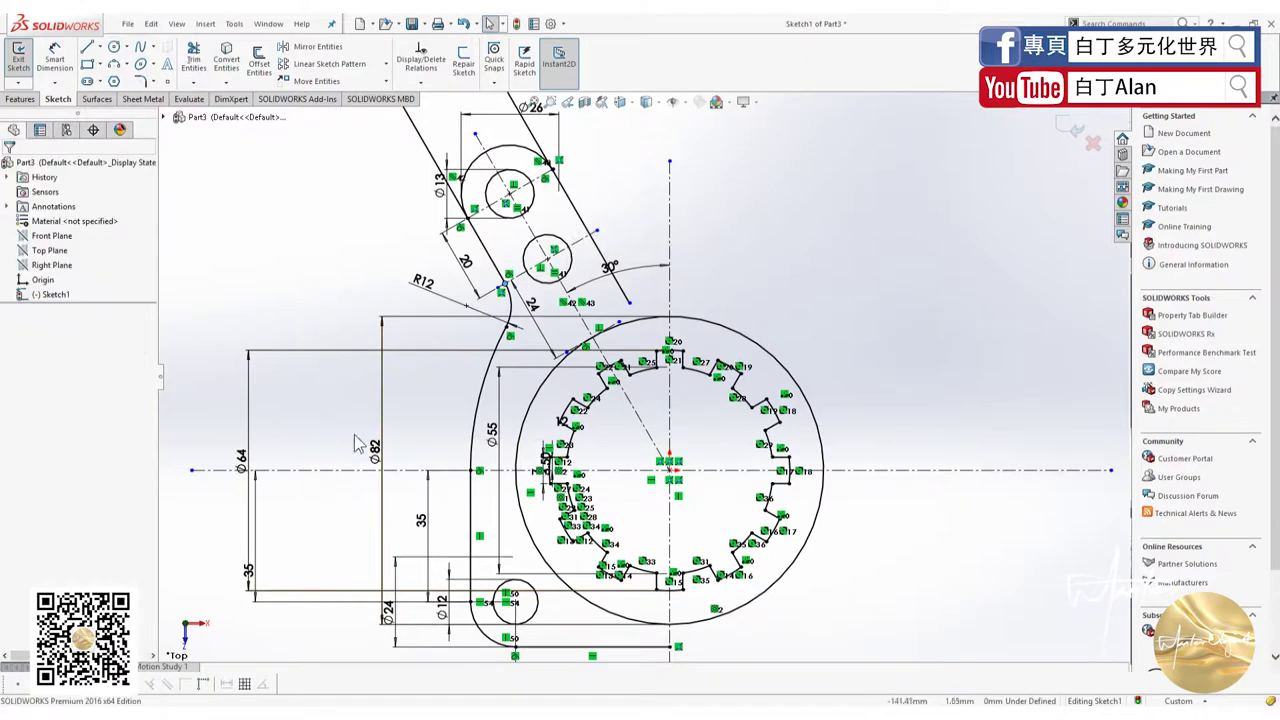
key(f)
scroll(545, 315, down, 3)
scroll(545, 315, down, 3)
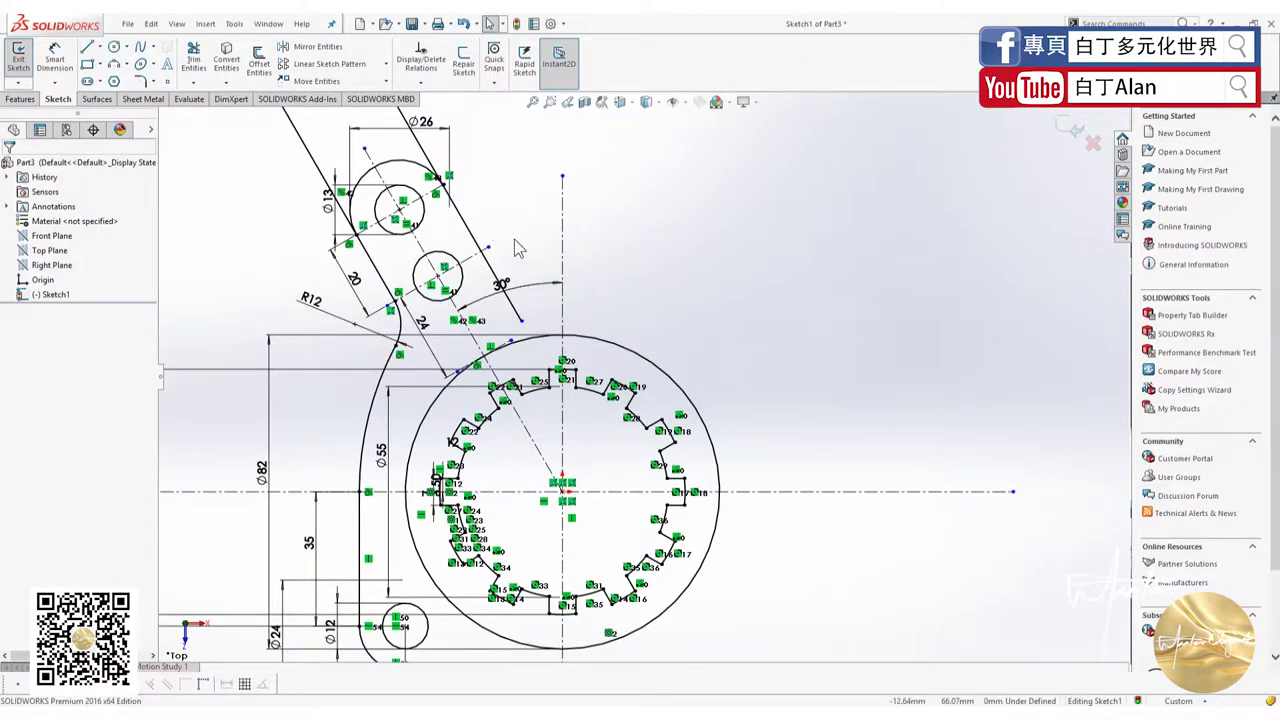
key(alt+Tab)
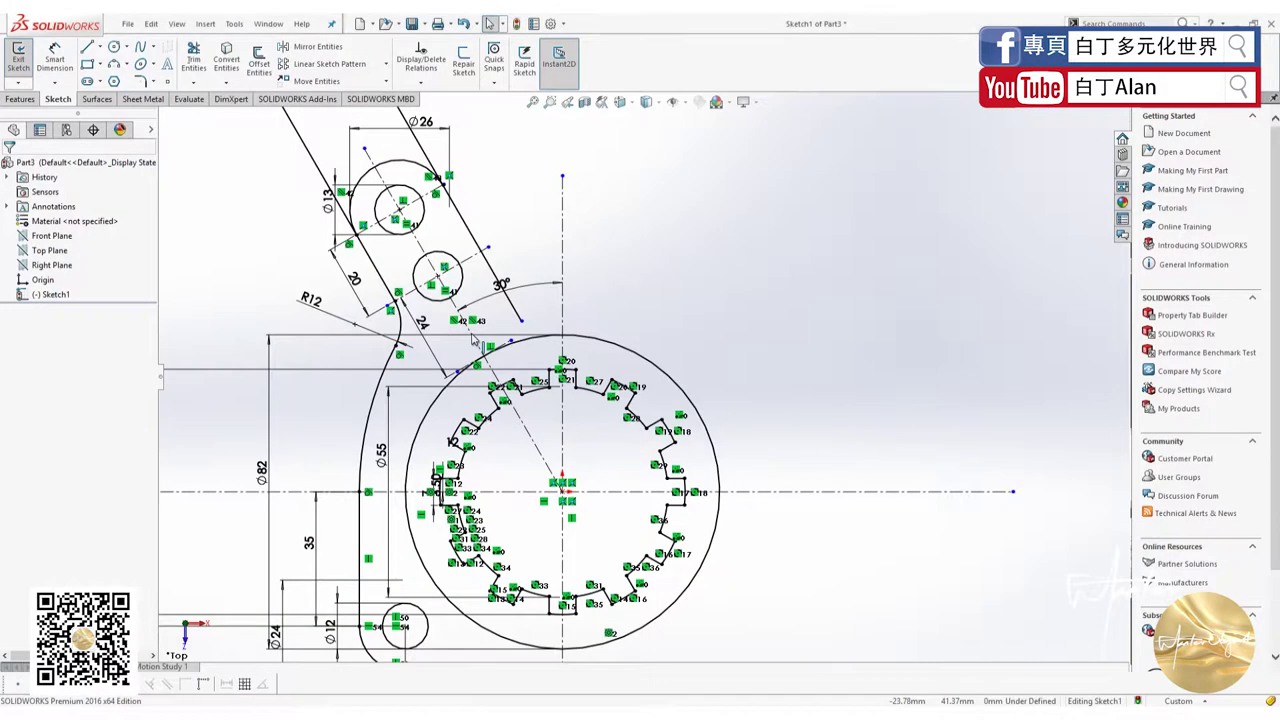
key(alt+Tab)
click(492, 264)
drag(492, 264, 483, 257)
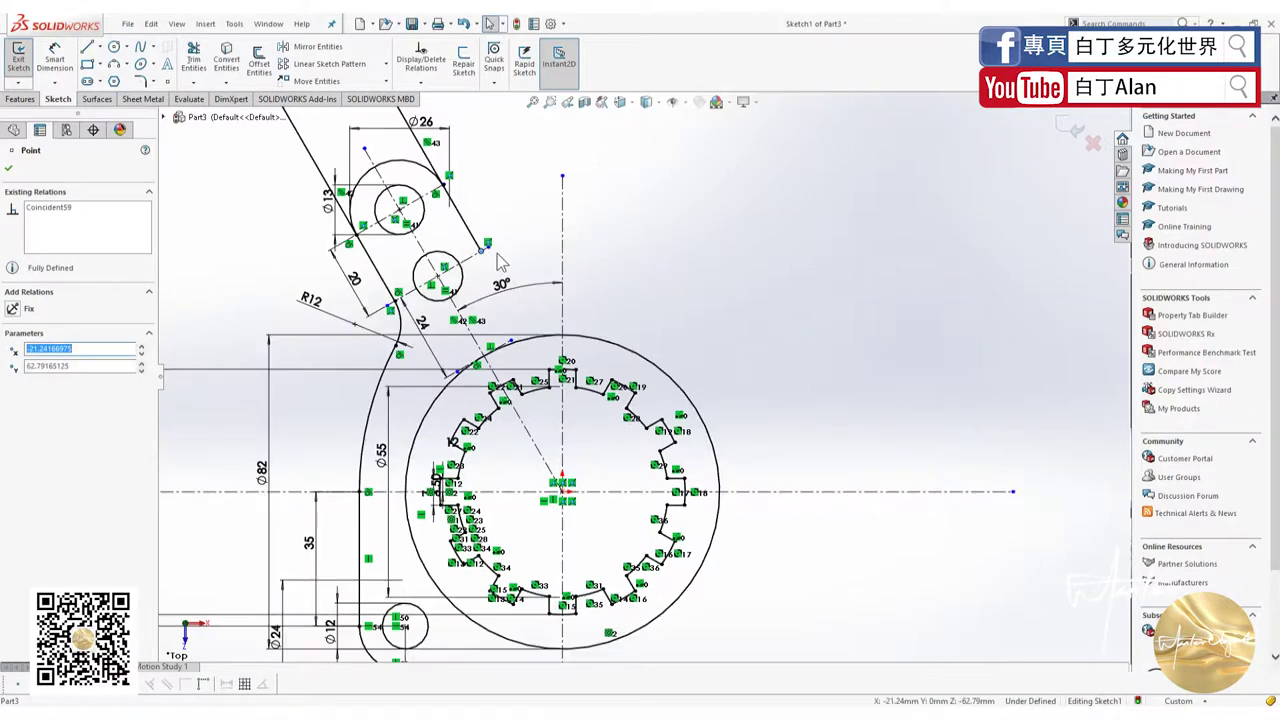
Draw an arc from the arm line's end toward the vertical centreline, tangent to the arm line
click(503, 263)
click(116, 65)
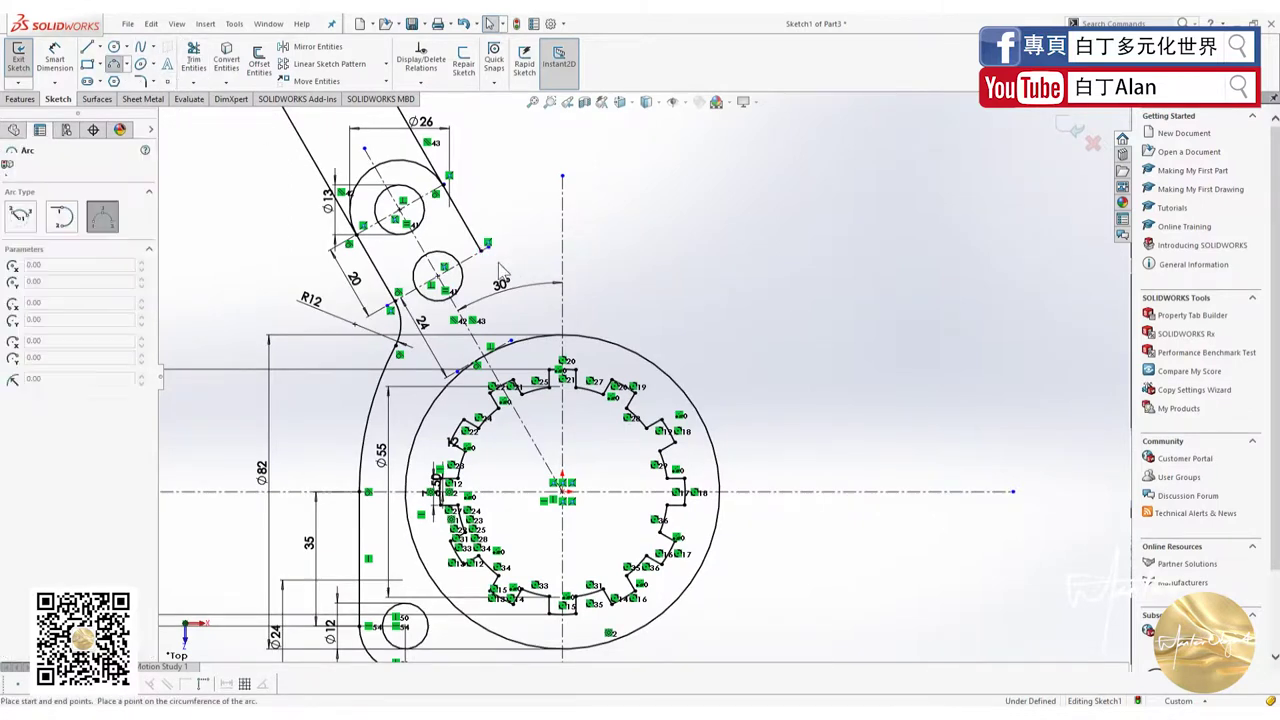
click(490, 256)
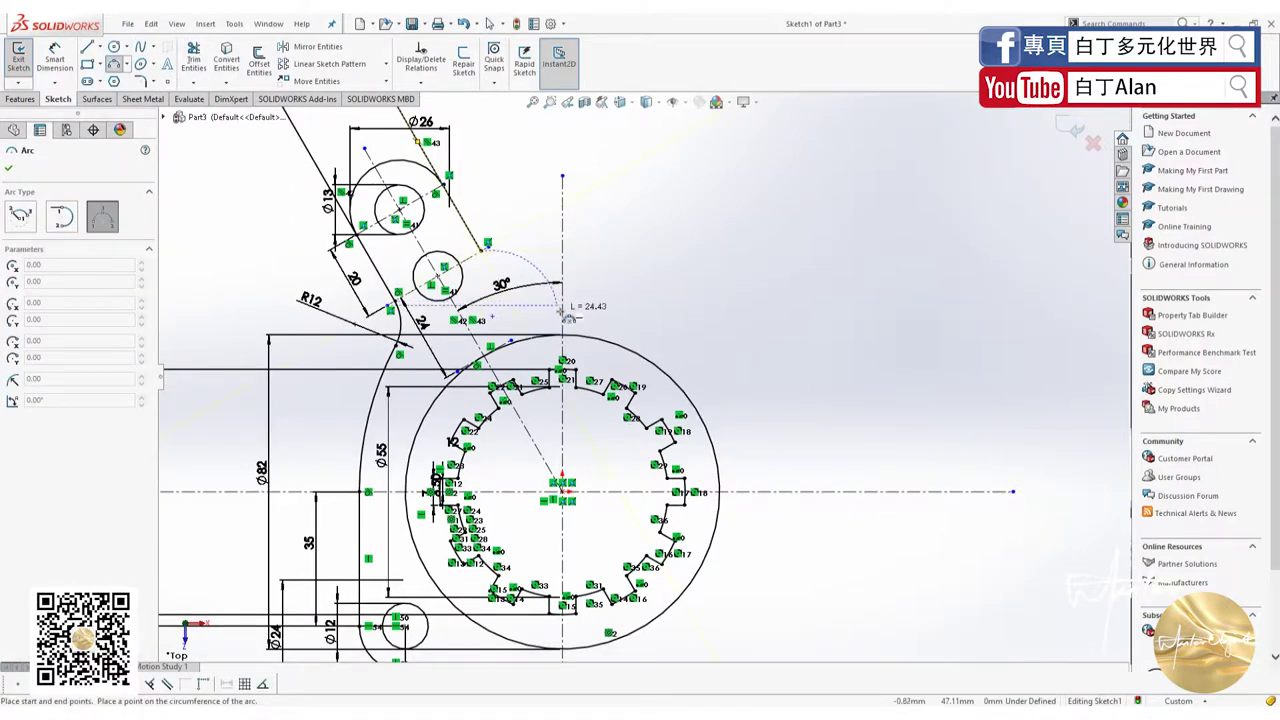
click(563, 312)
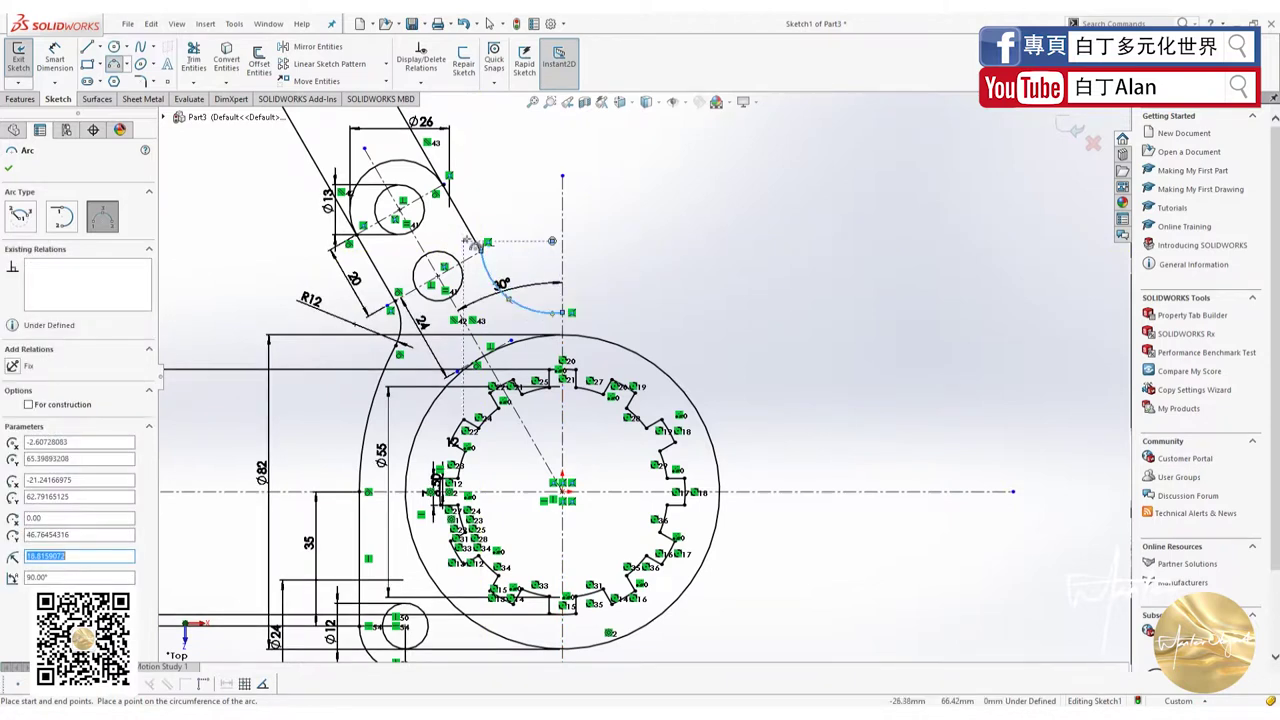
key(Escape)
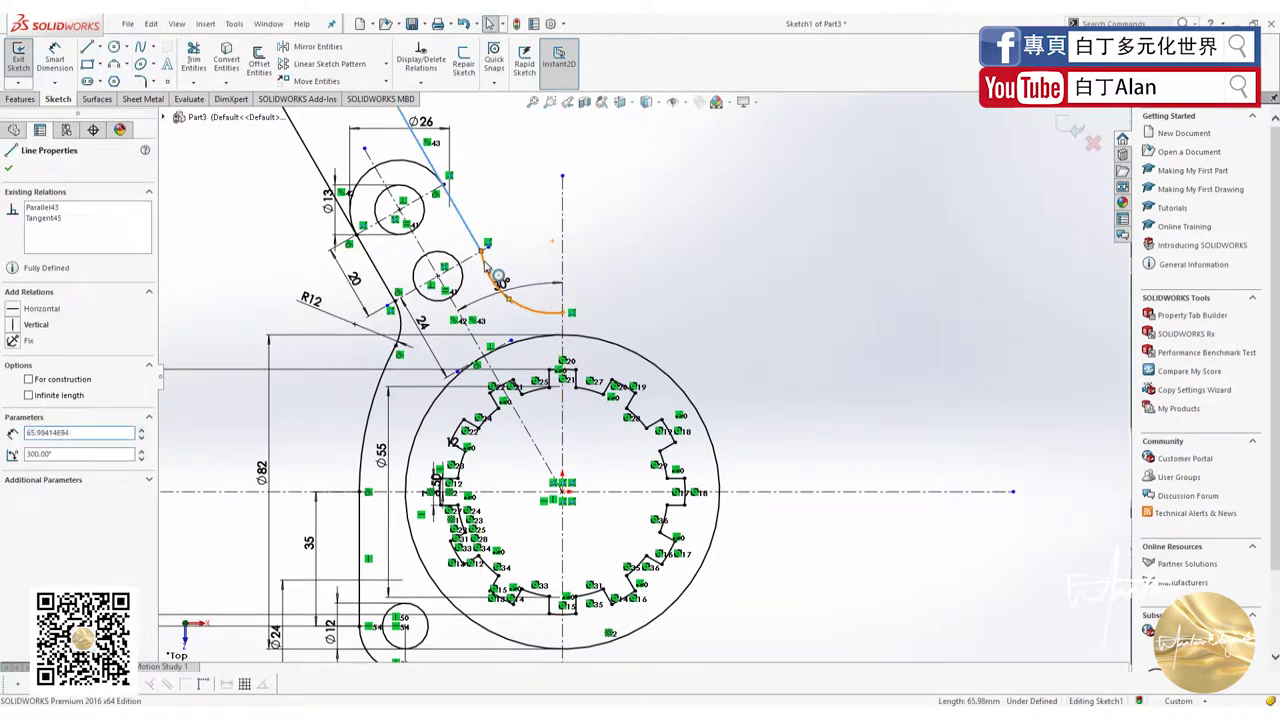
ctrl+click(498, 278)
click(13, 385)
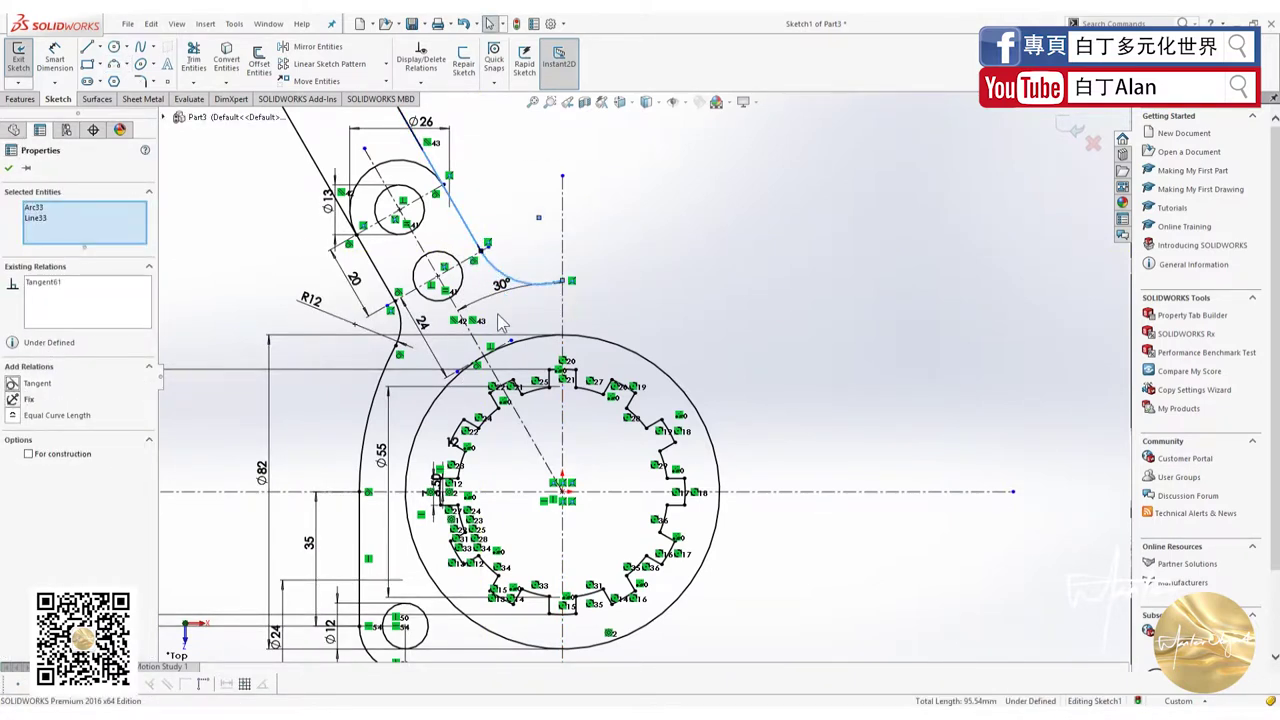
Add a construction centreline at the arc's lower end
click(575, 302)
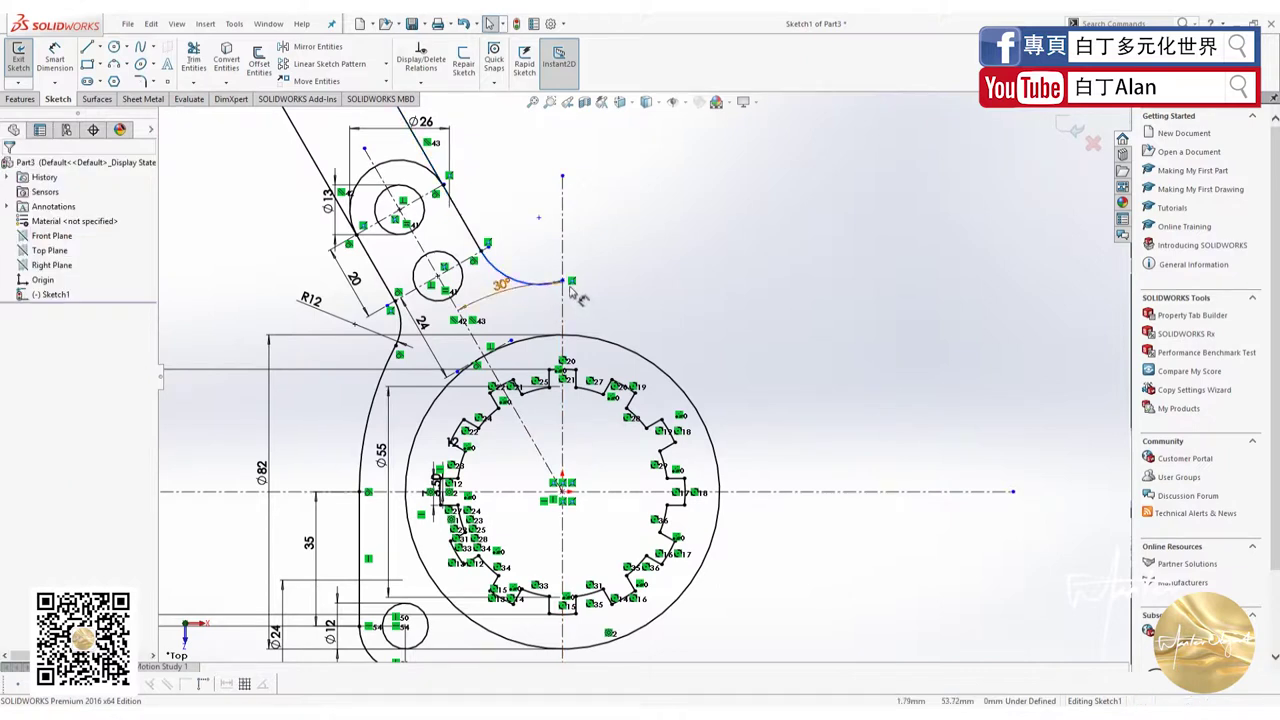
click(99, 47)
click(107, 66)
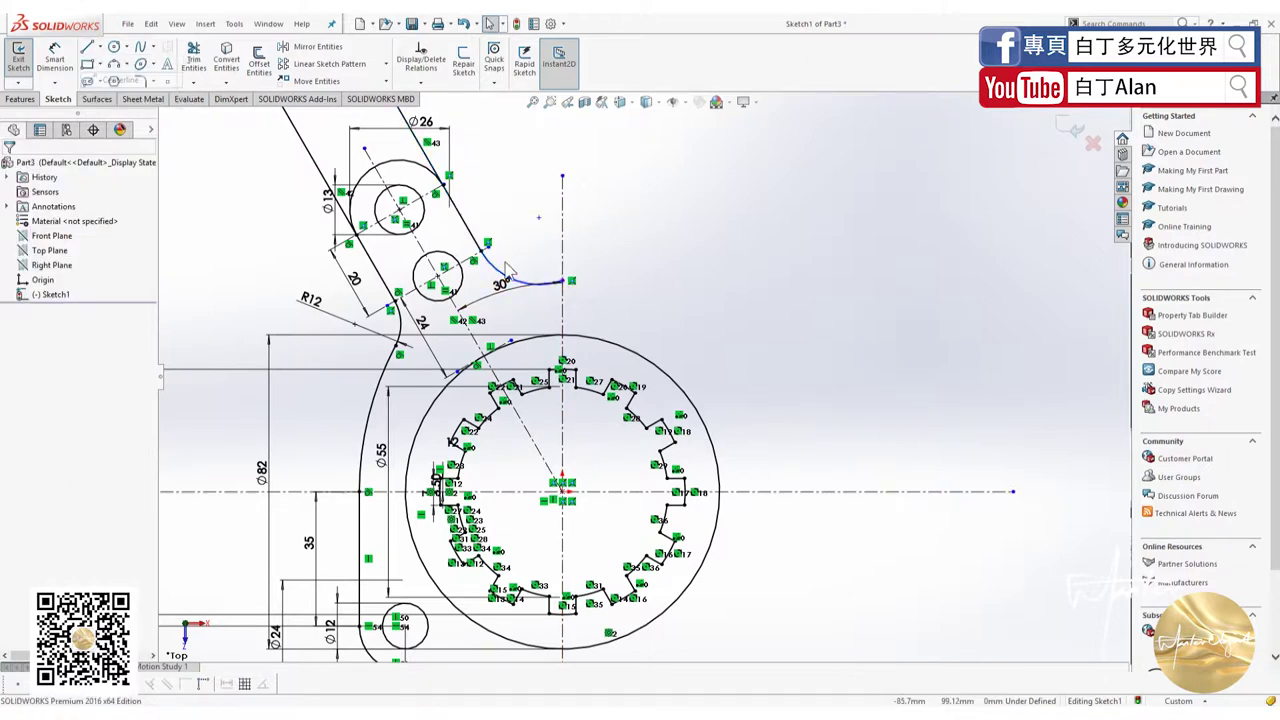
click(562, 333)
key(Escape)
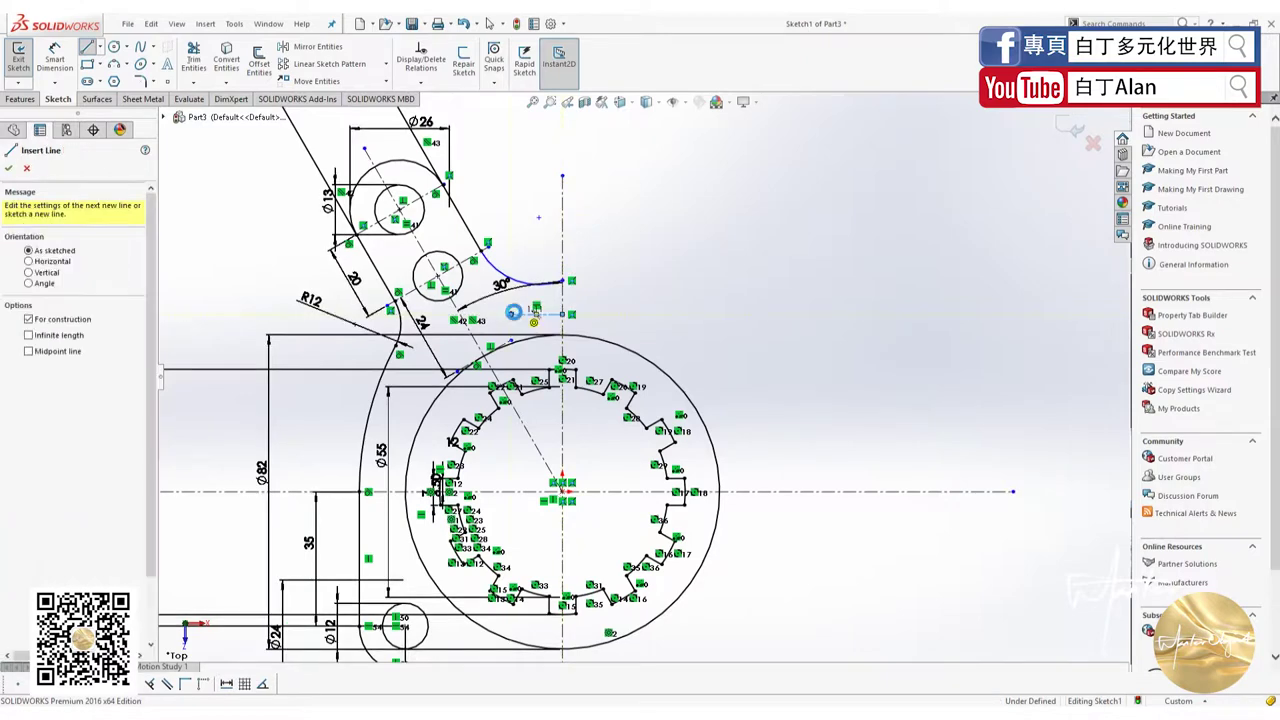
key(Escape)
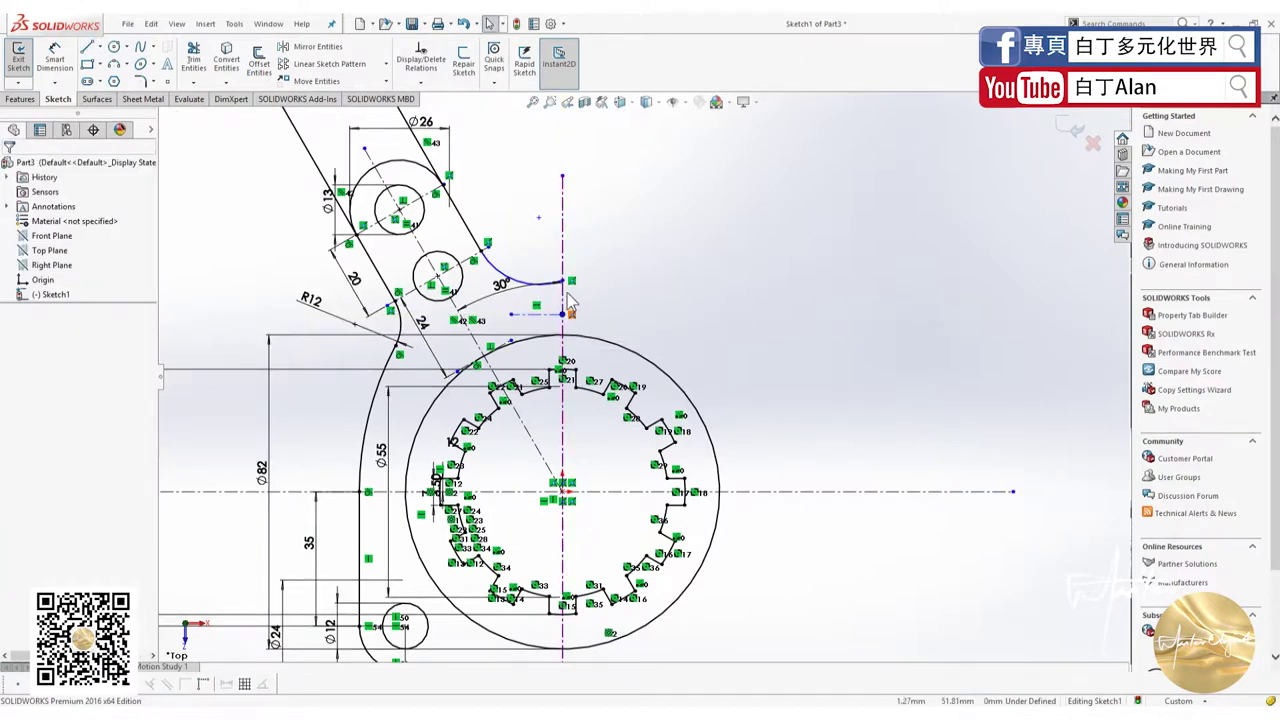
Pull the arc's end onto the horizontal construction line and make the arc tangent to it
drag(570, 283, 567, 315)
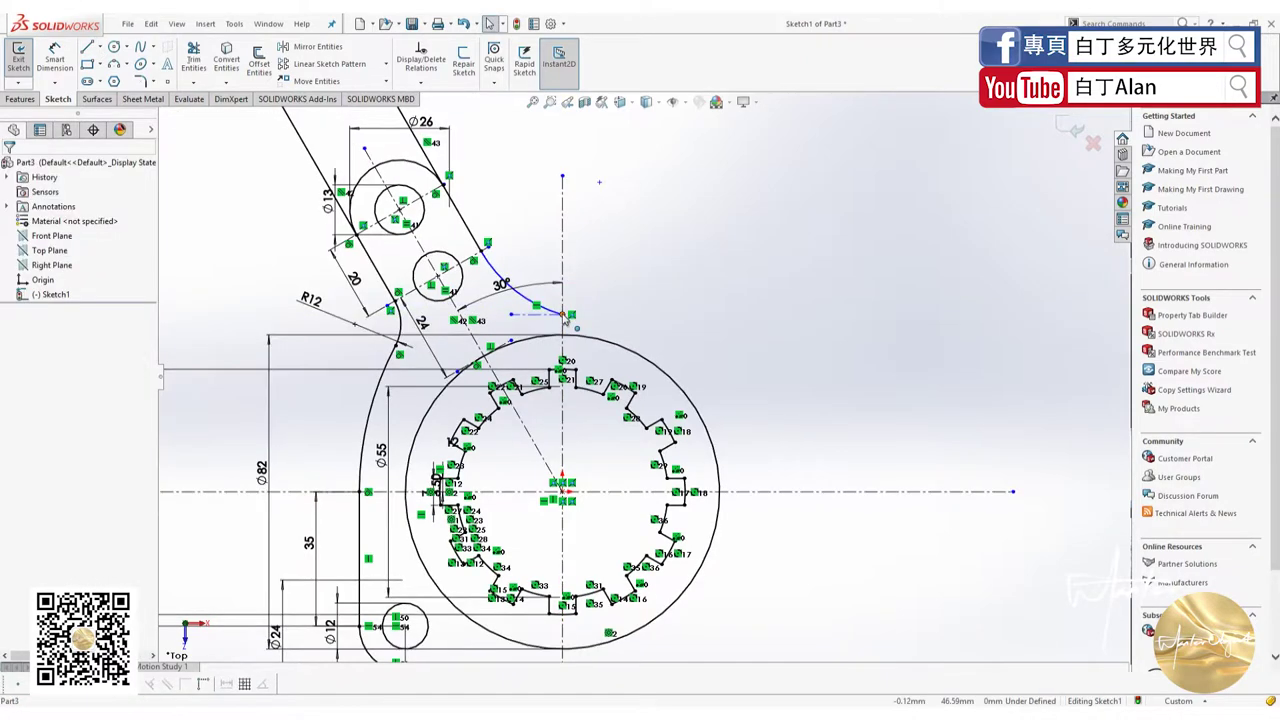
click(536, 314)
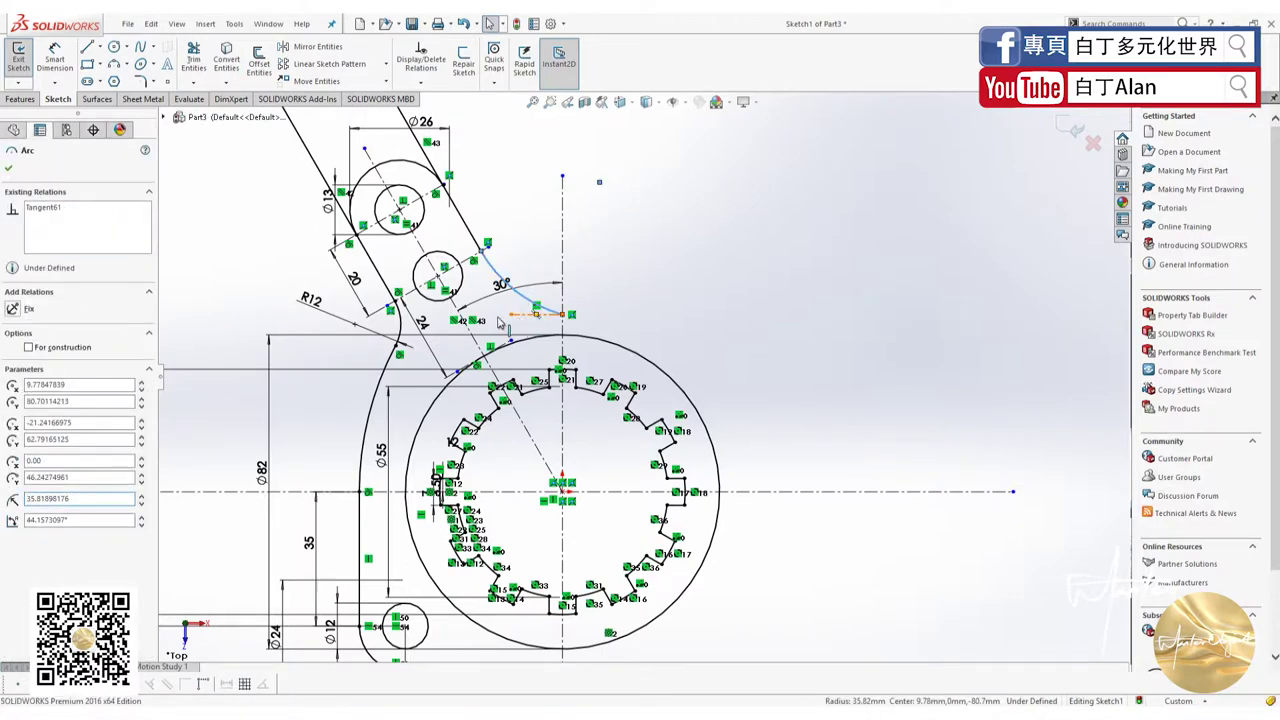
ctrl+click(525, 298)
click(12, 384)
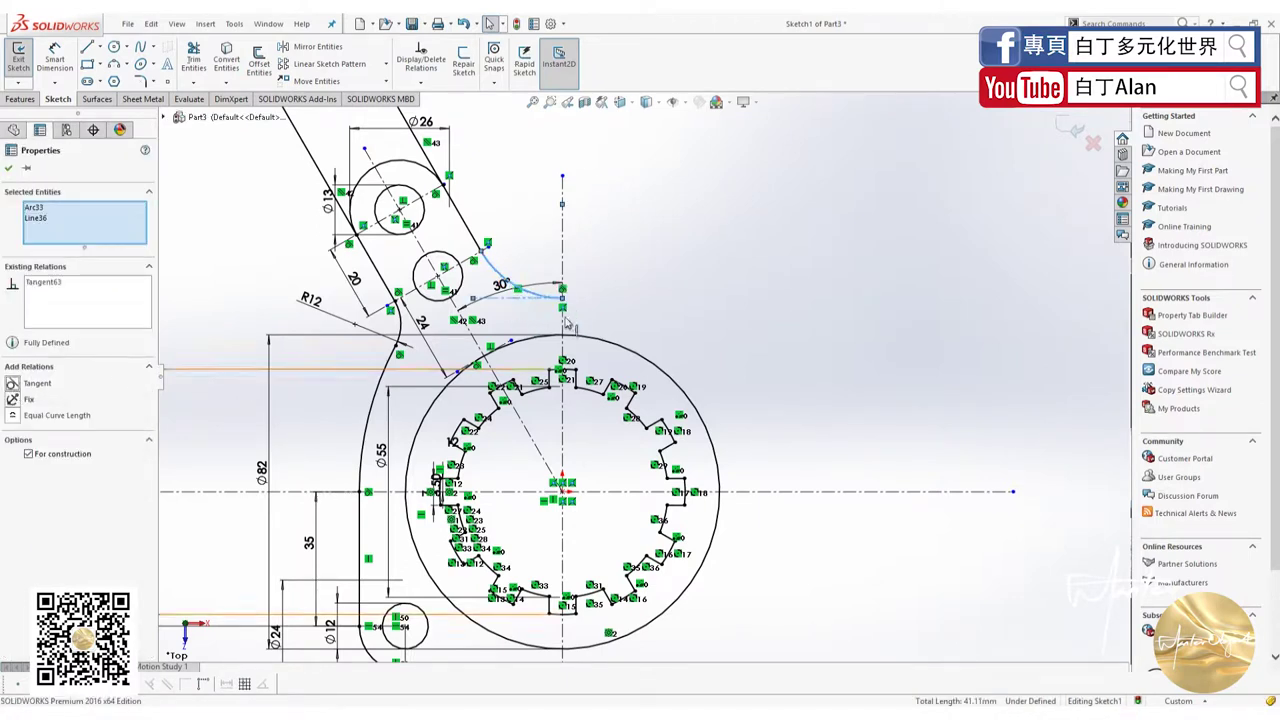
click(596, 306)
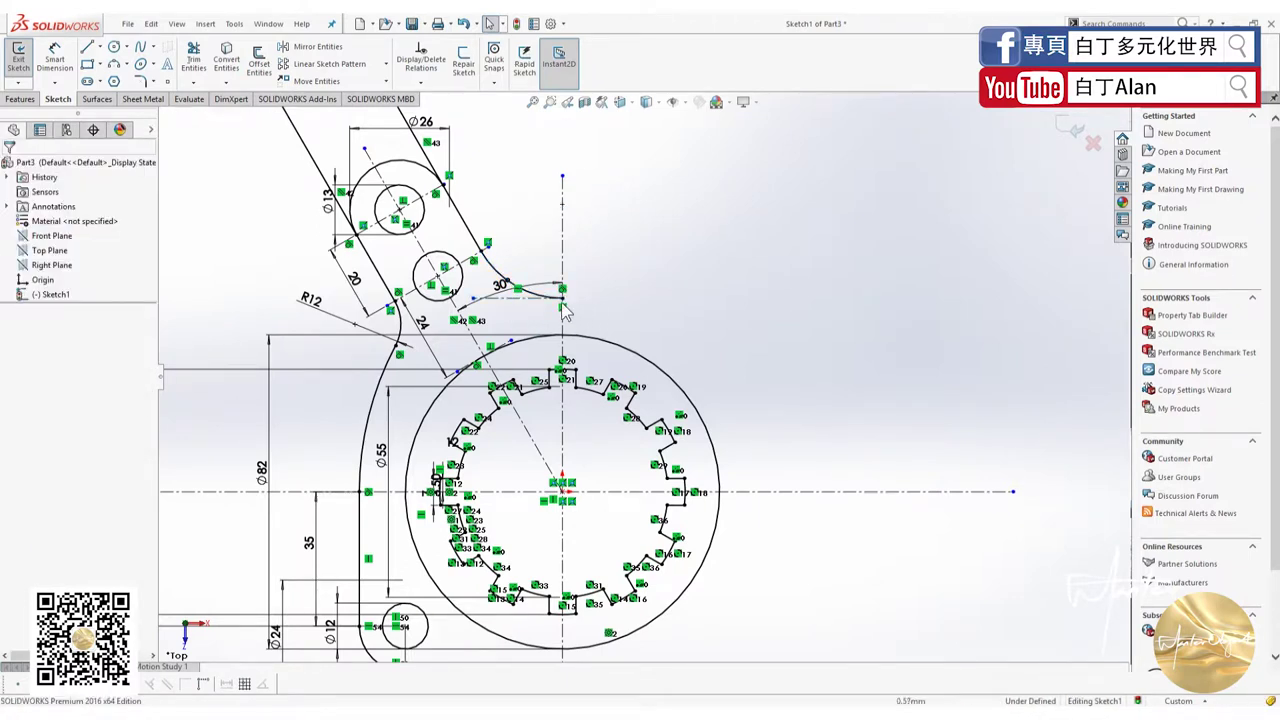
key(alt+Tab)
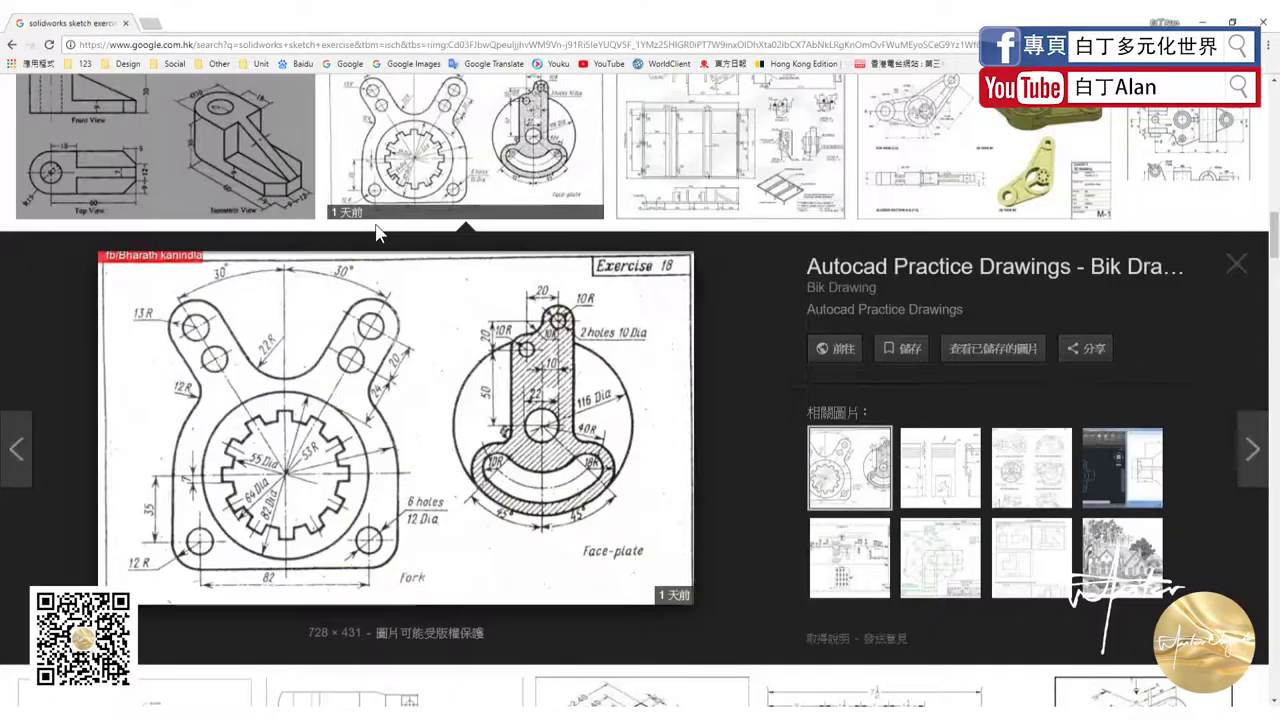
key(alt+Tab)
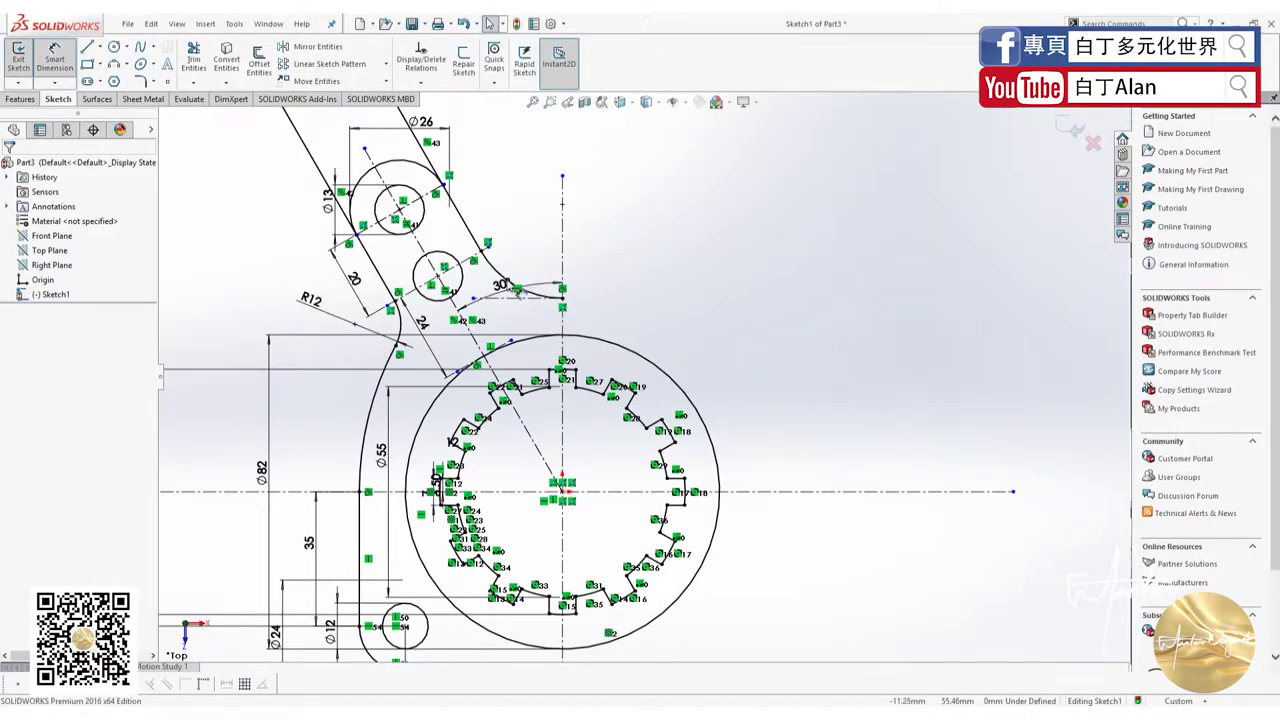
Try a driven radius dimension on the corner arc, then undo the R24.53 result
click(512, 272)
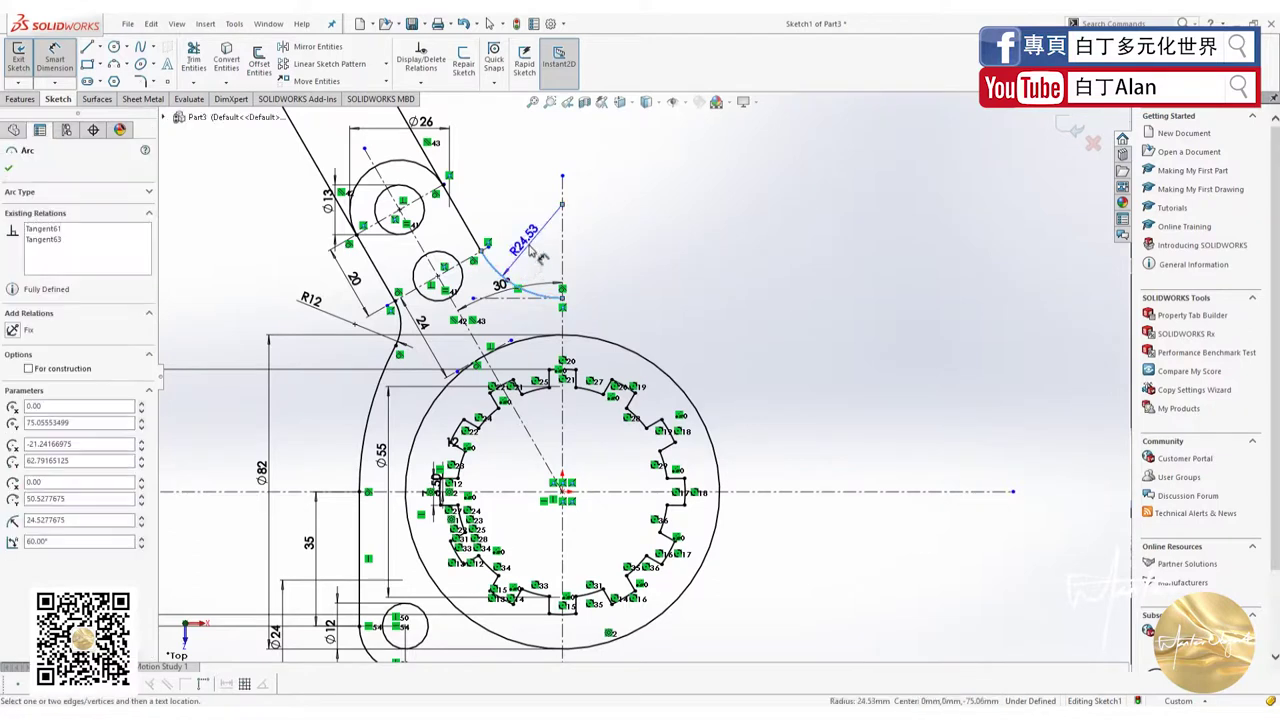
click(562, 215)
key(Return)
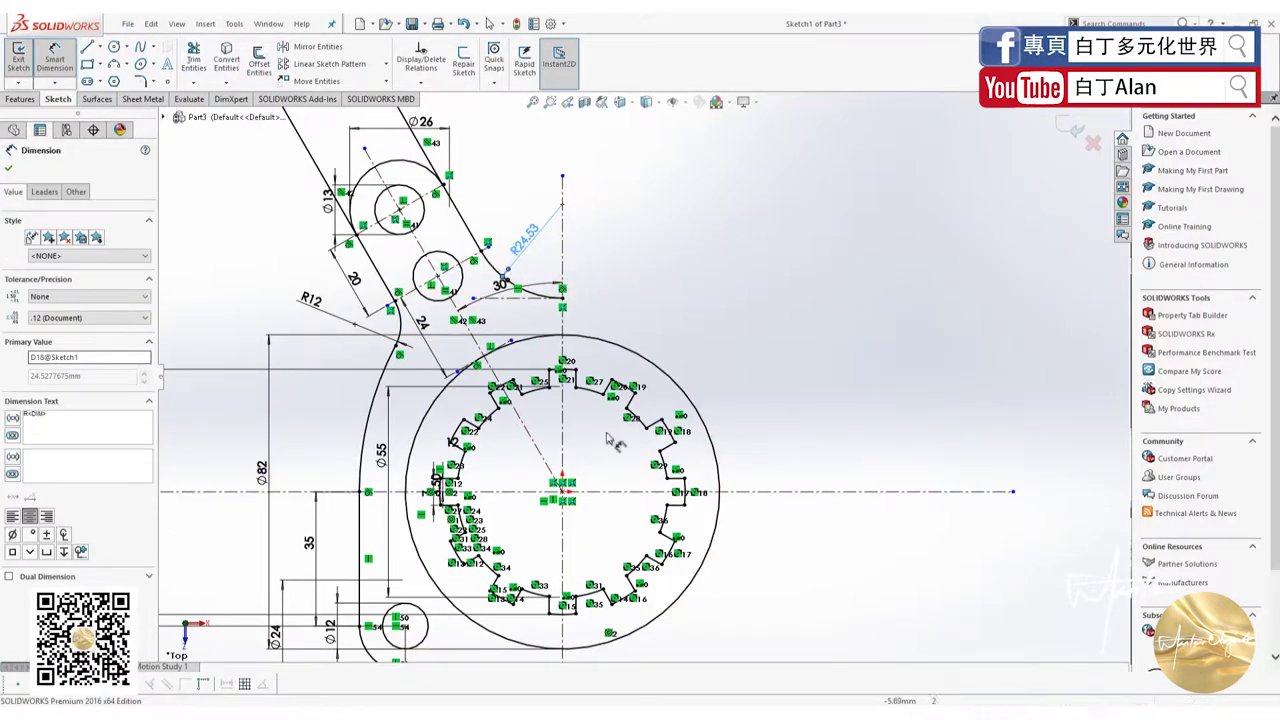
key(Escape)
key(ctrl+z)
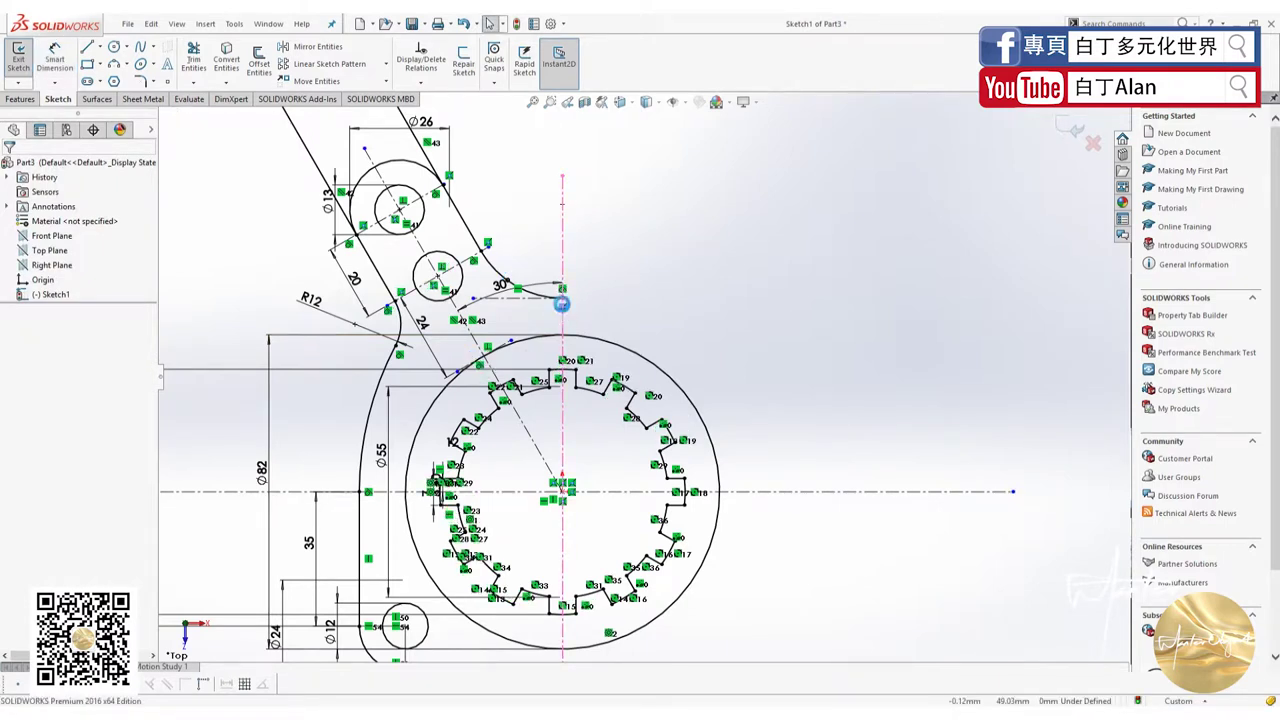
Dimension the corner arc to R22 and check that its end point is fully defined
click(562, 302)
click(55, 58)
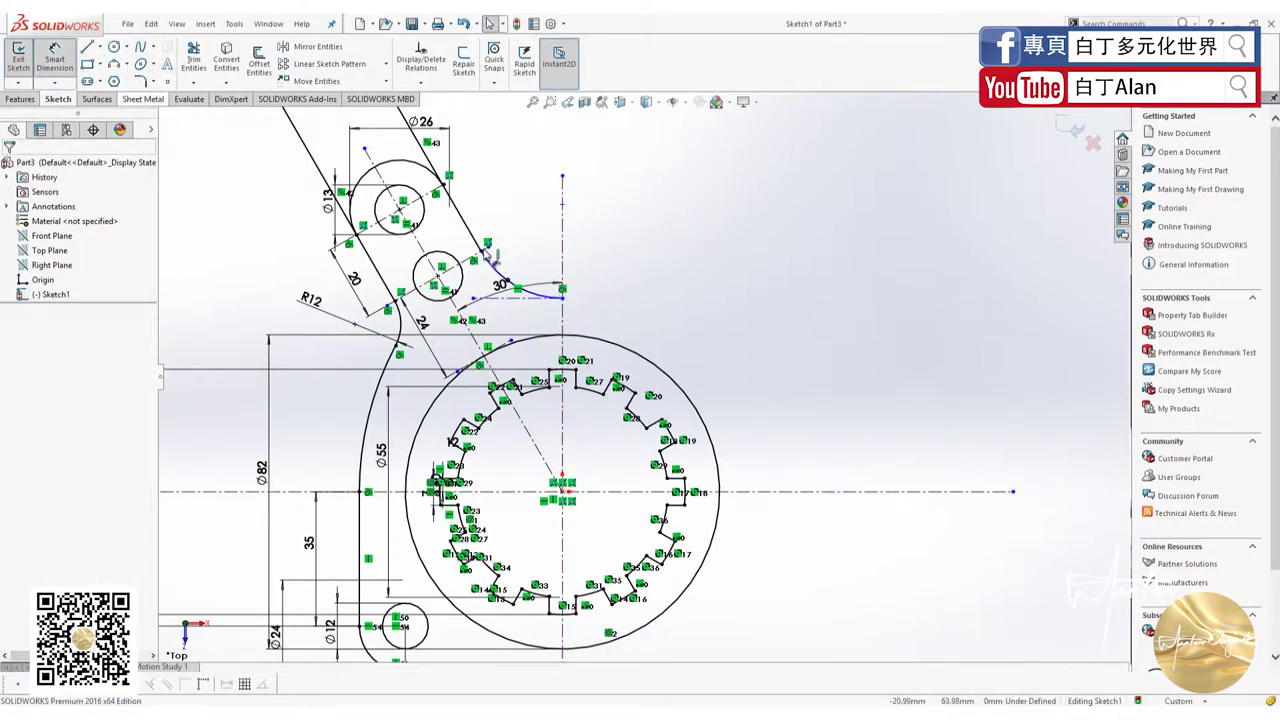
click(503, 265)
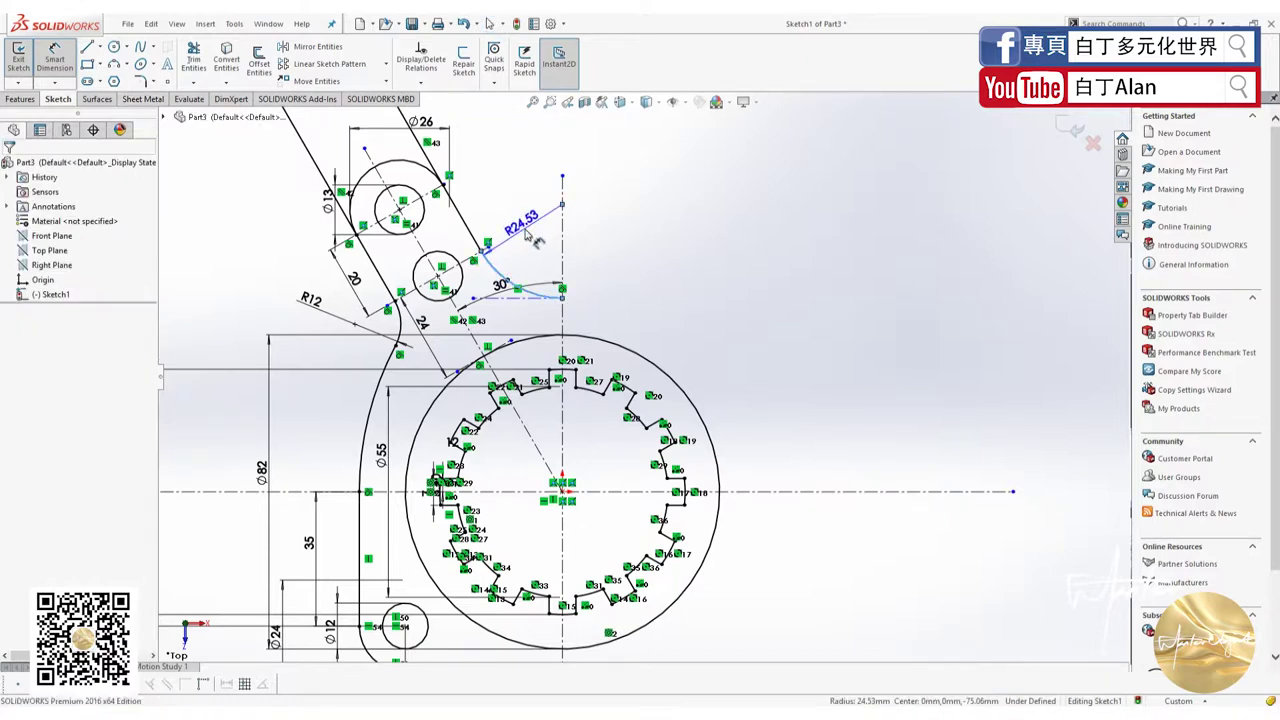
click(527, 235)
text(22)
key(Return)
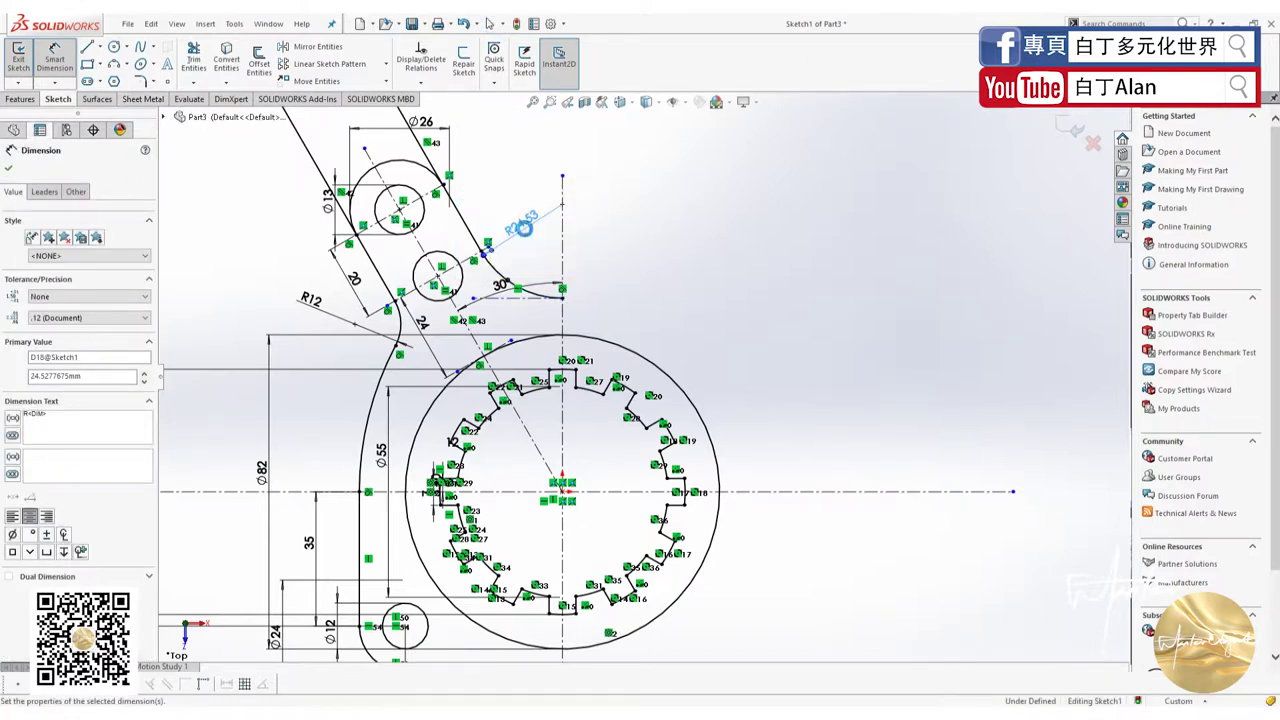
key(Escape)
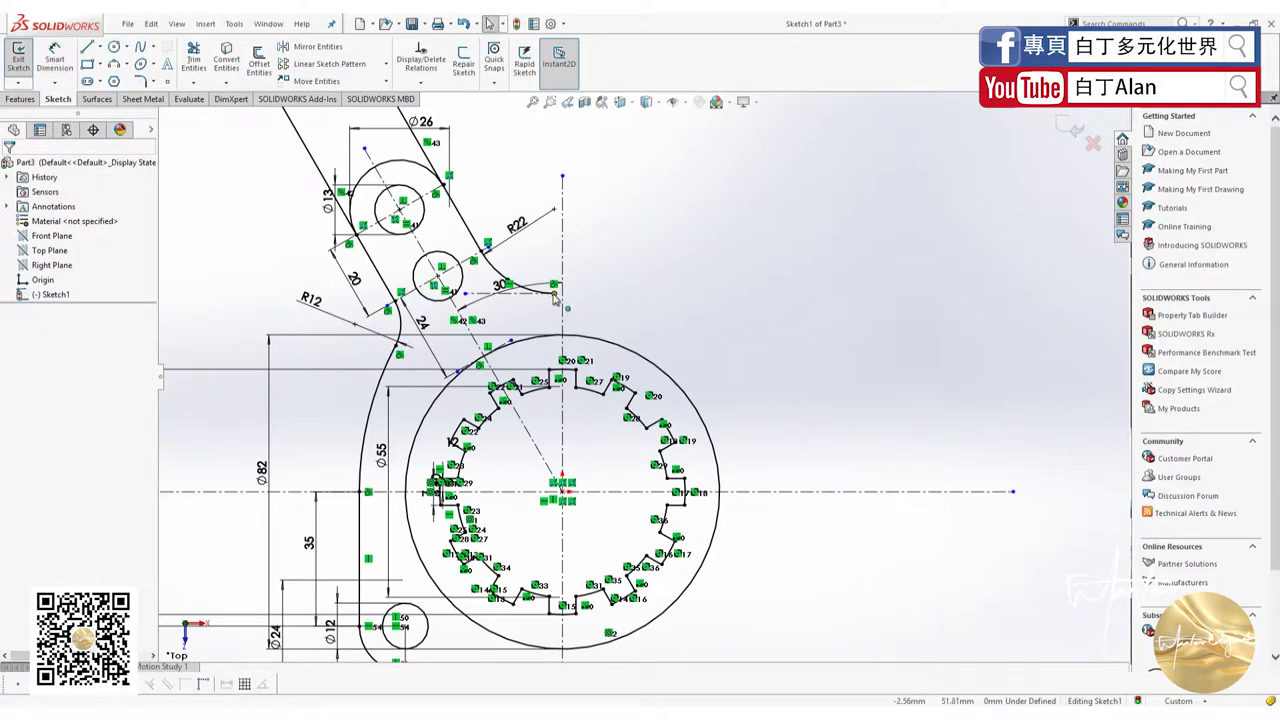
click(555, 293)
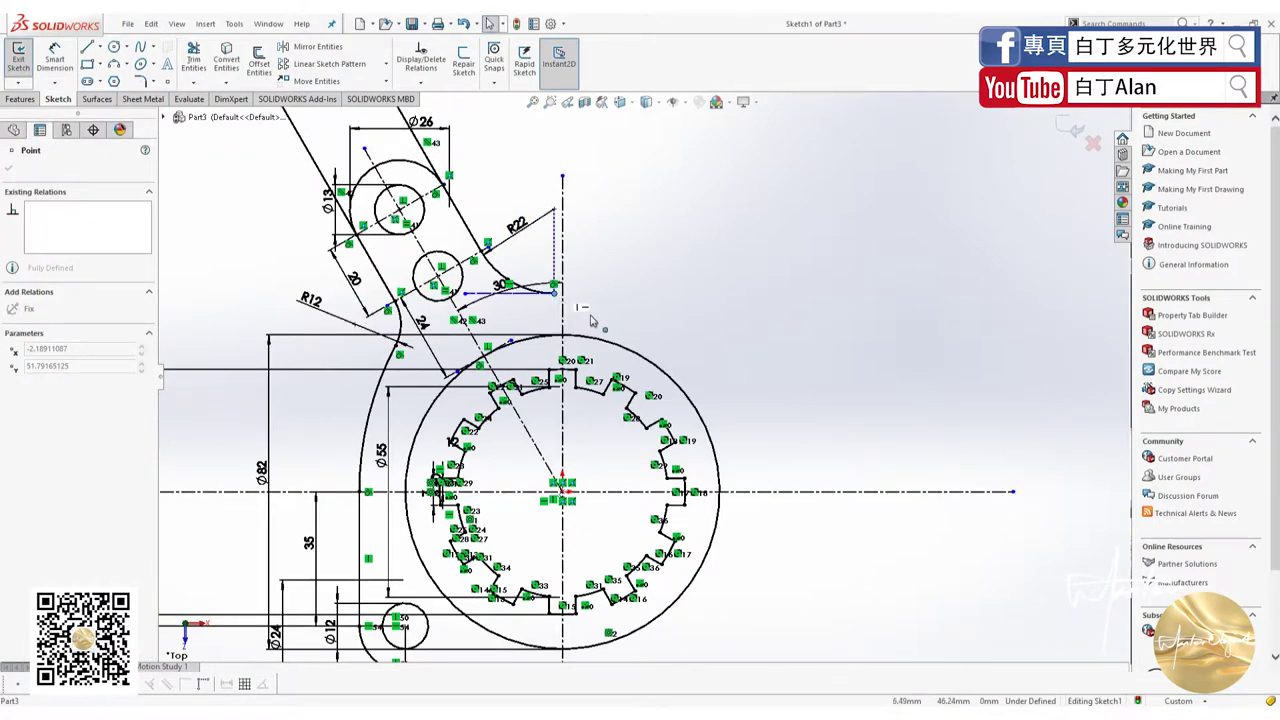
key(Escape)
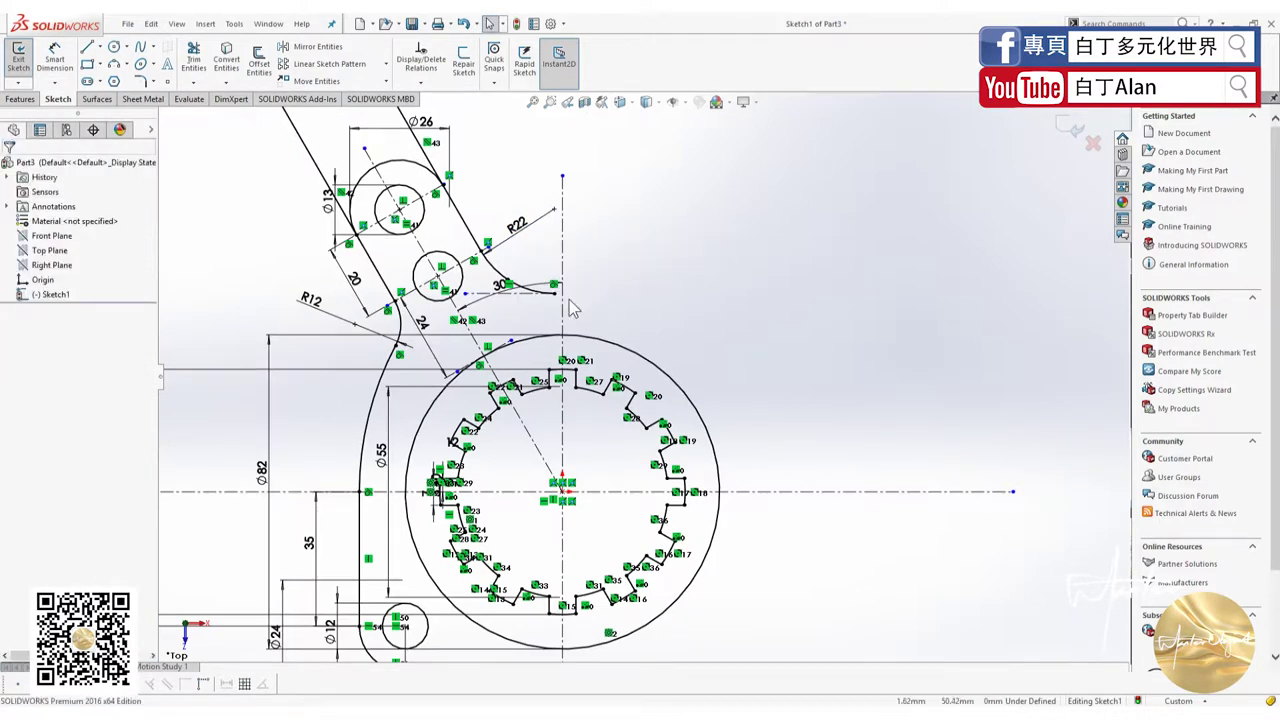
click(555, 294)
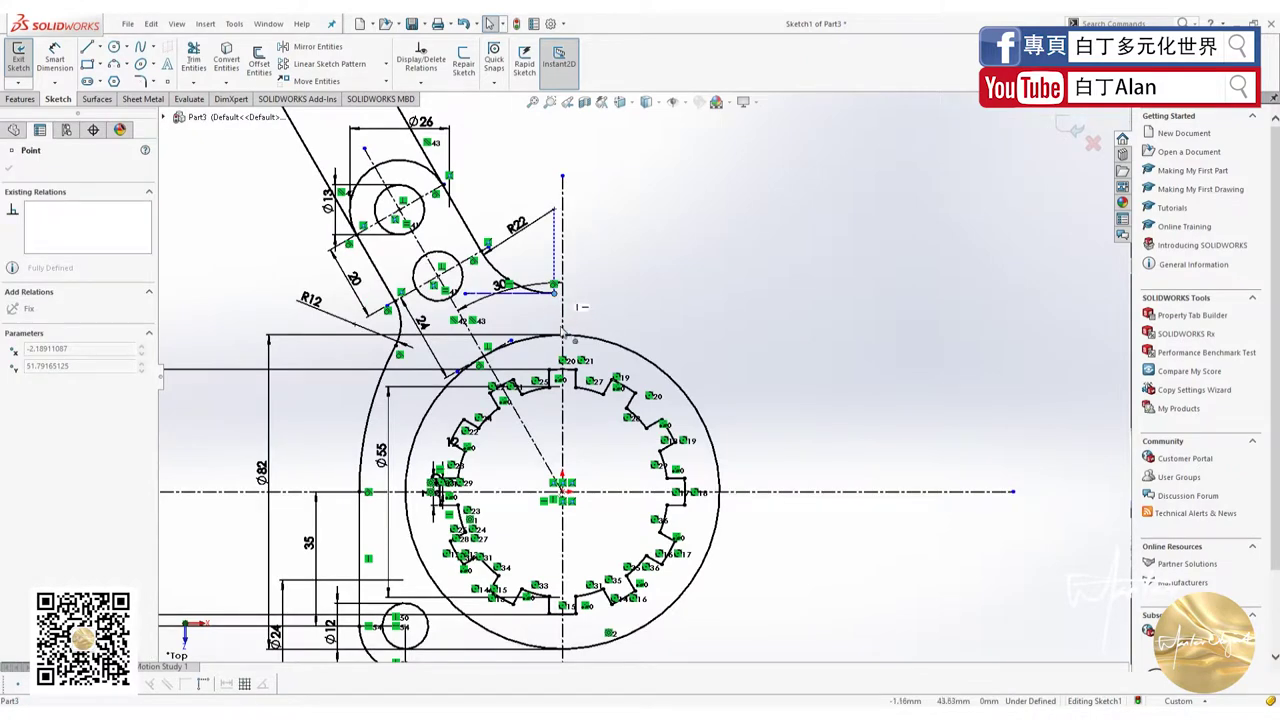
Drag the open end of the 30° arc onto the vertical centerline
scroll(602, 285, up, 2)
scroll(540, 330, down, 2)
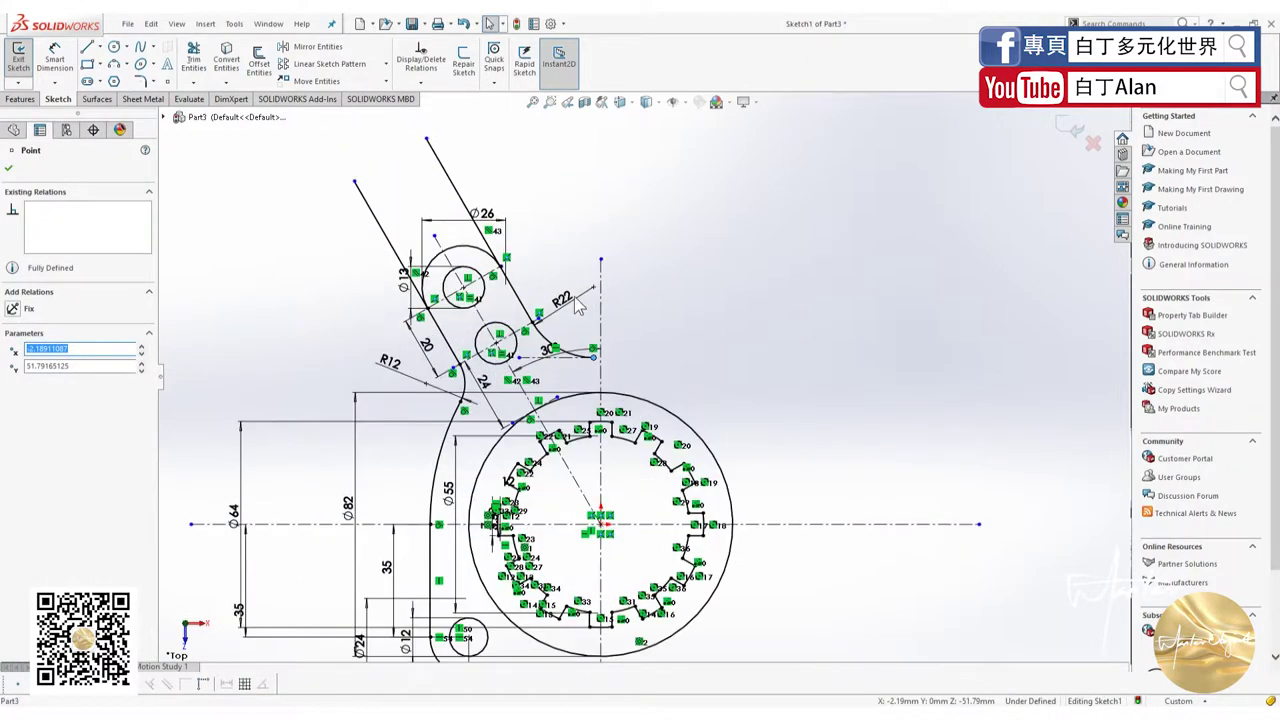
scroll(517, 358, down, 3)
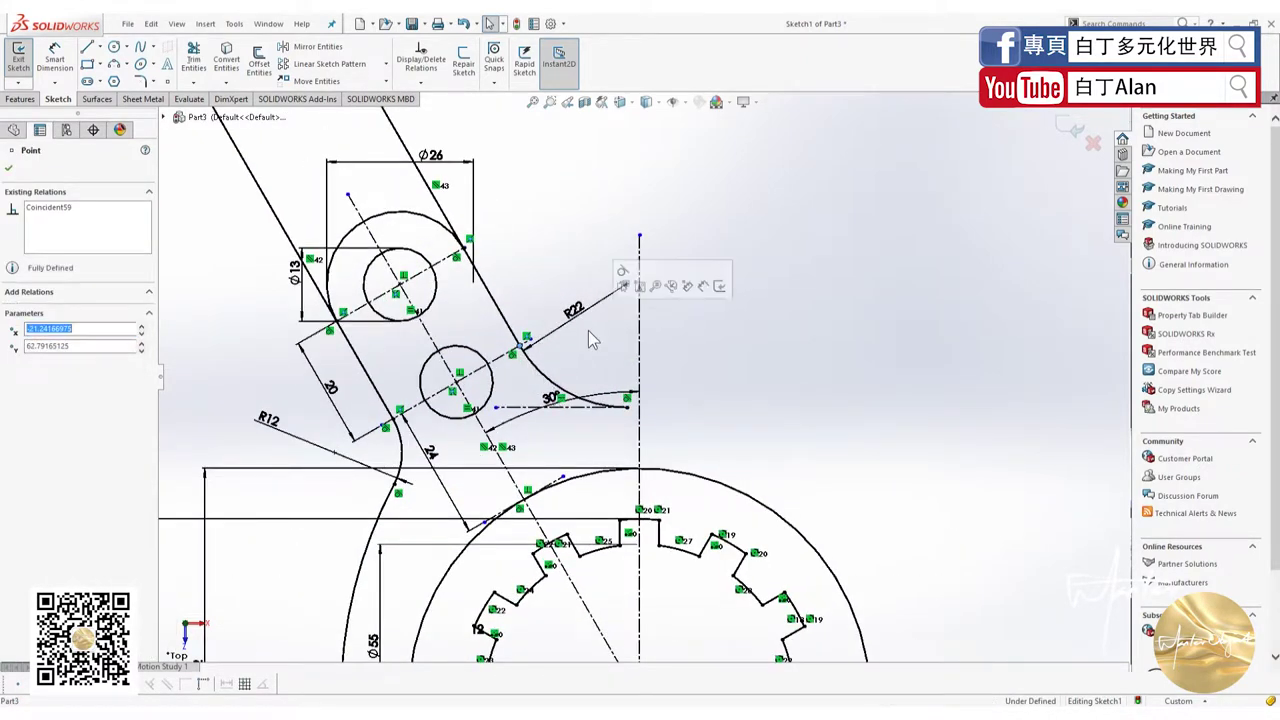
key(Escape)
click(627, 408)
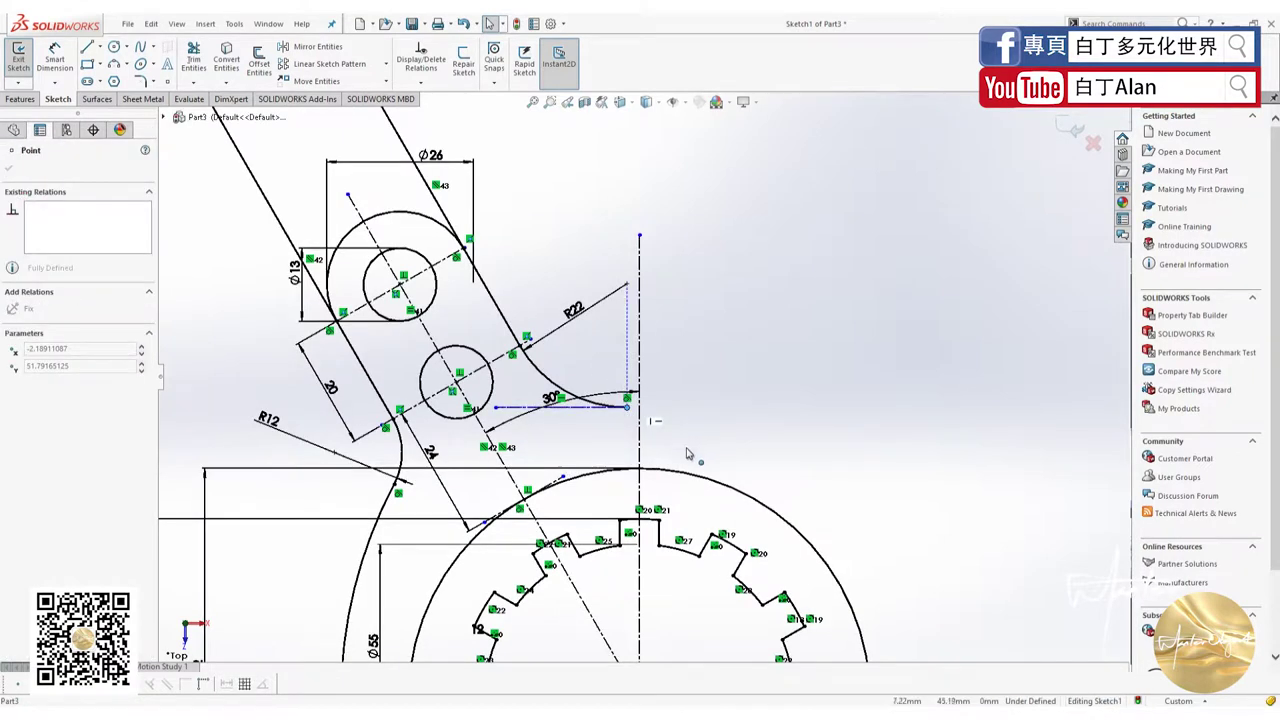
key(Escape)
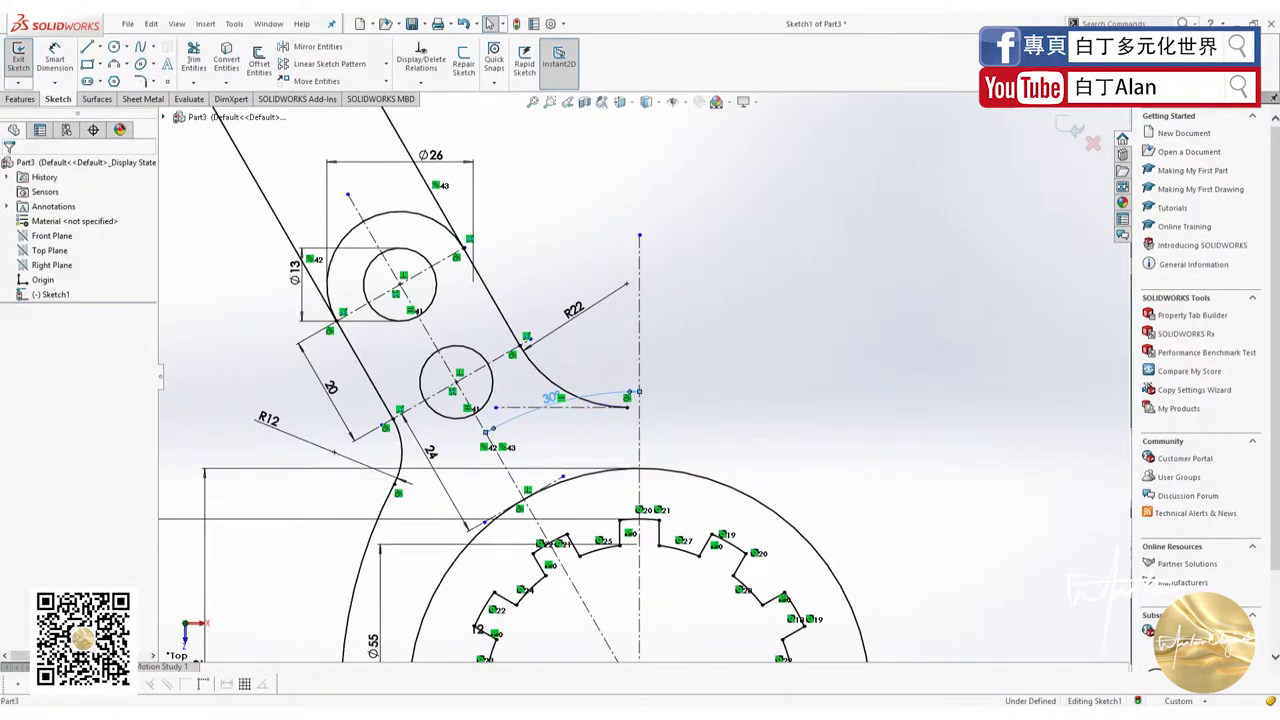
click(580, 421)
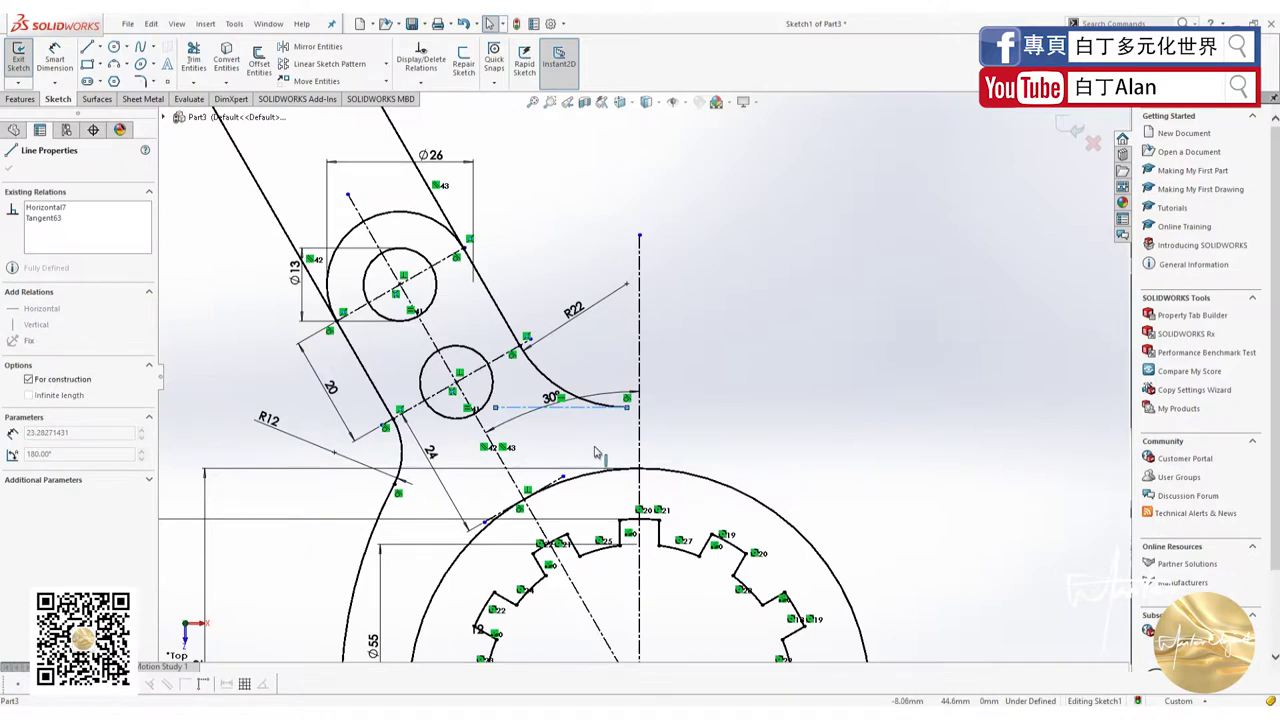
key(Escape)
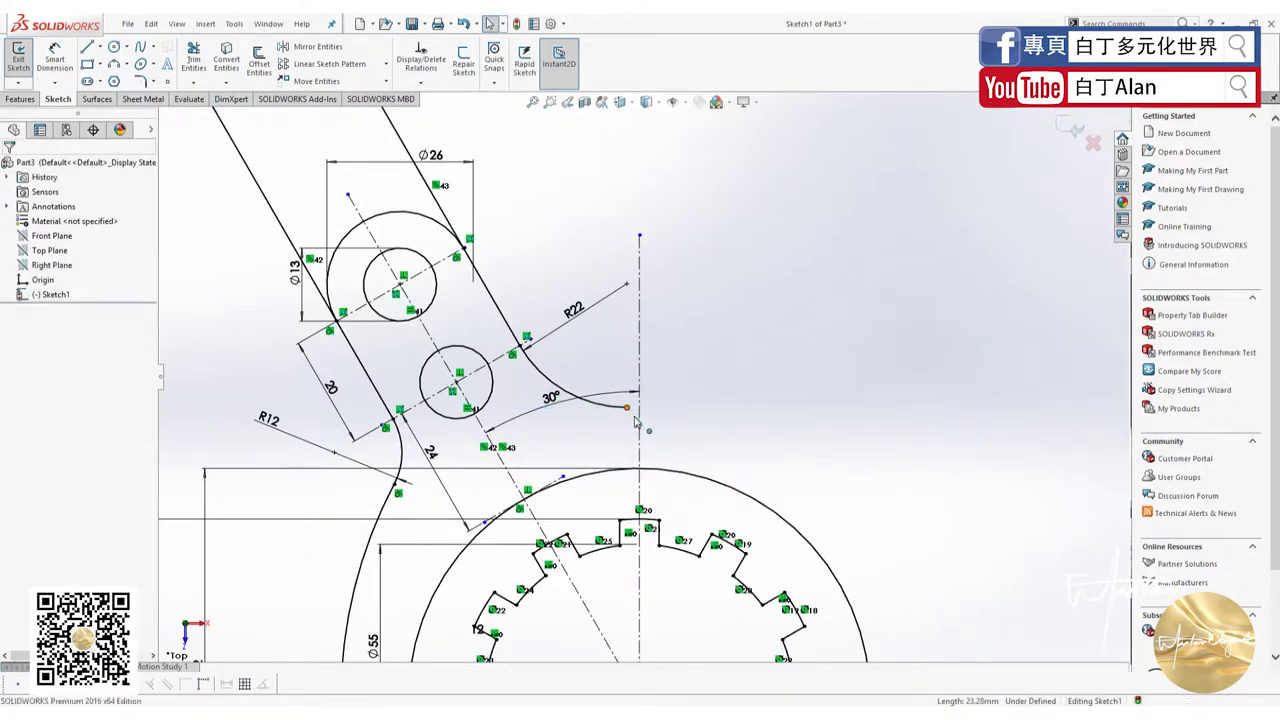
click(627, 408)
mouse_move(636, 410)
mouse_down()
mouse_move(645, 422)
mouse_move(620, 430)
mouse_up()
key(Escape)
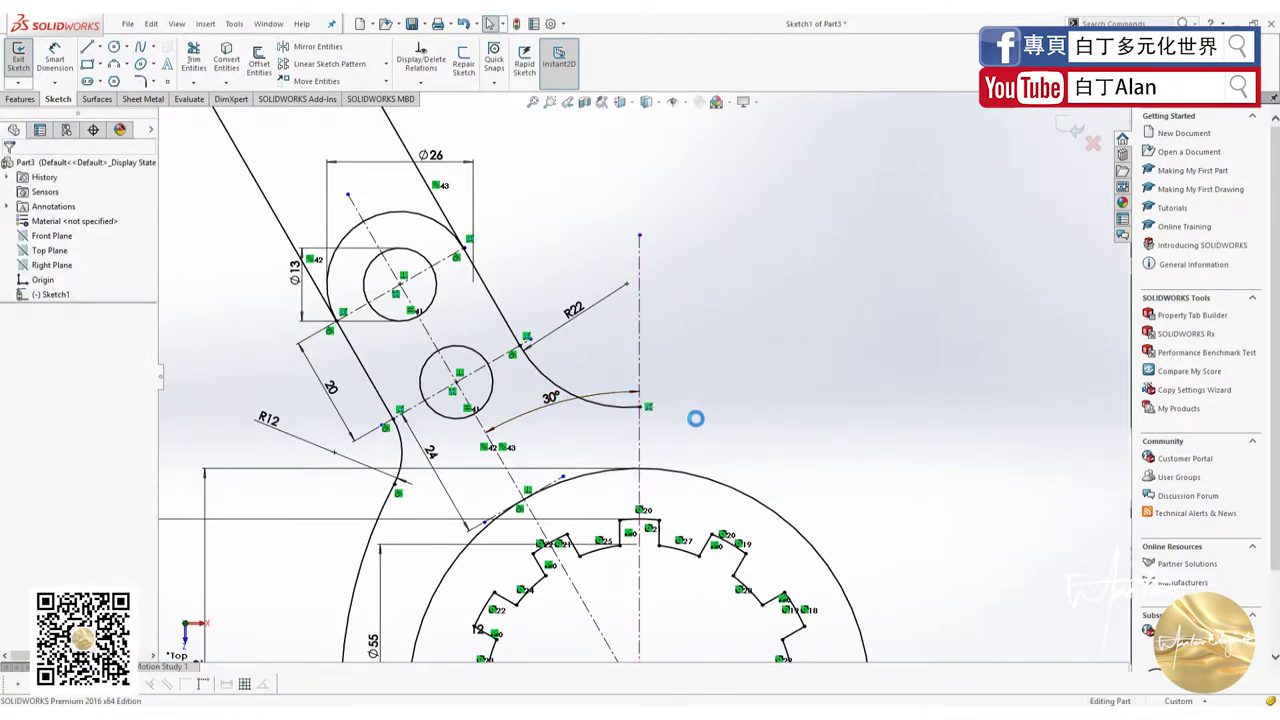
Exit the sketch, then reopen Sketch1 for editing and compare it with the reference drawing
key(ctrl+b)
key(z)
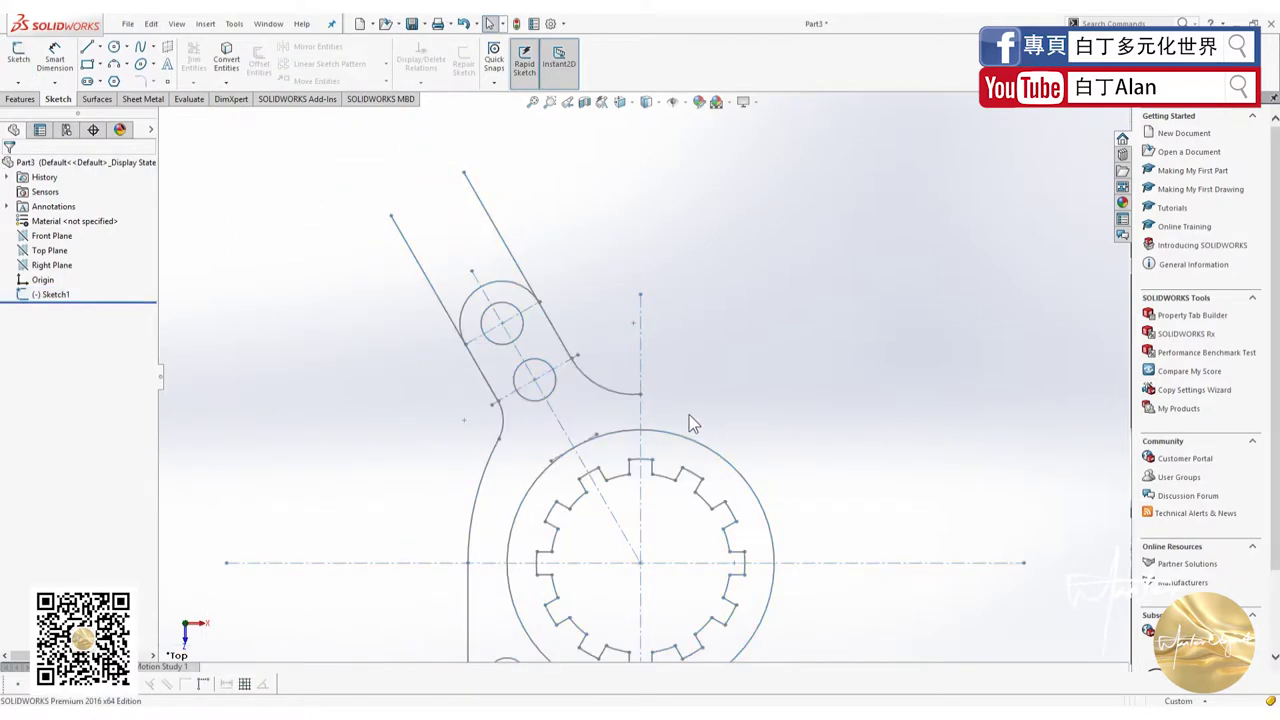
click(58, 300)
right_click(58, 300)
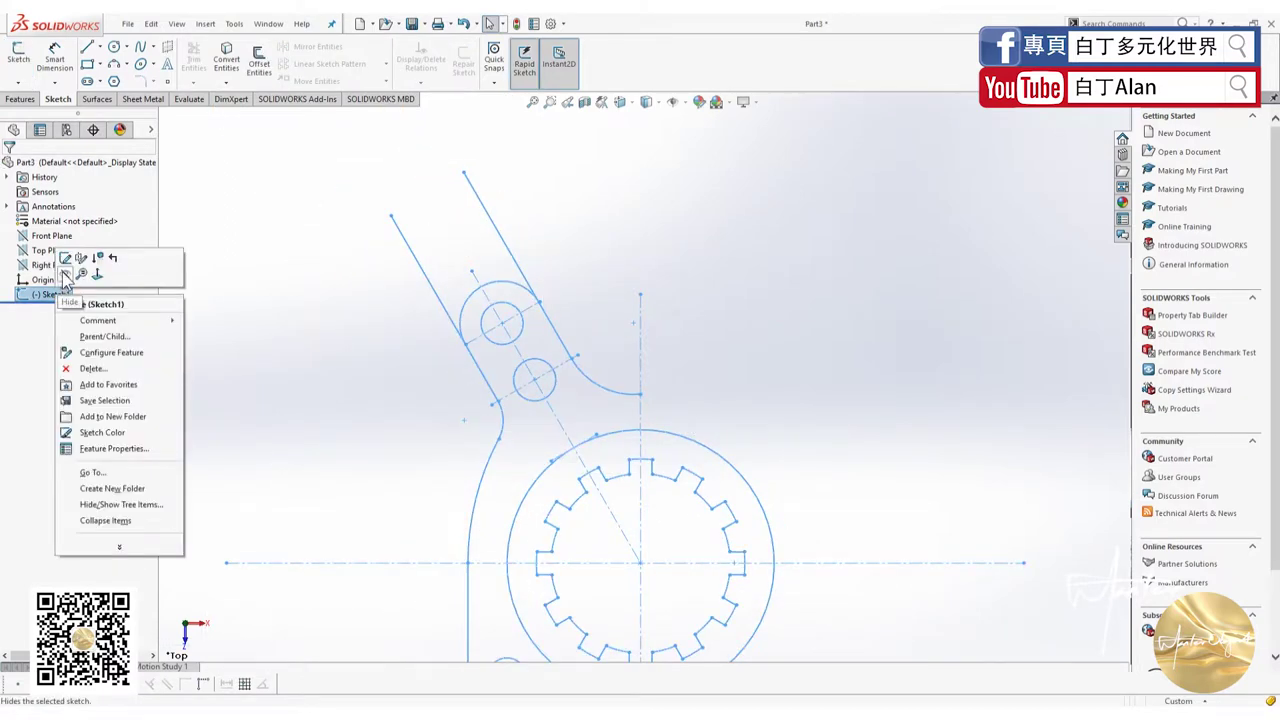
click(64, 262)
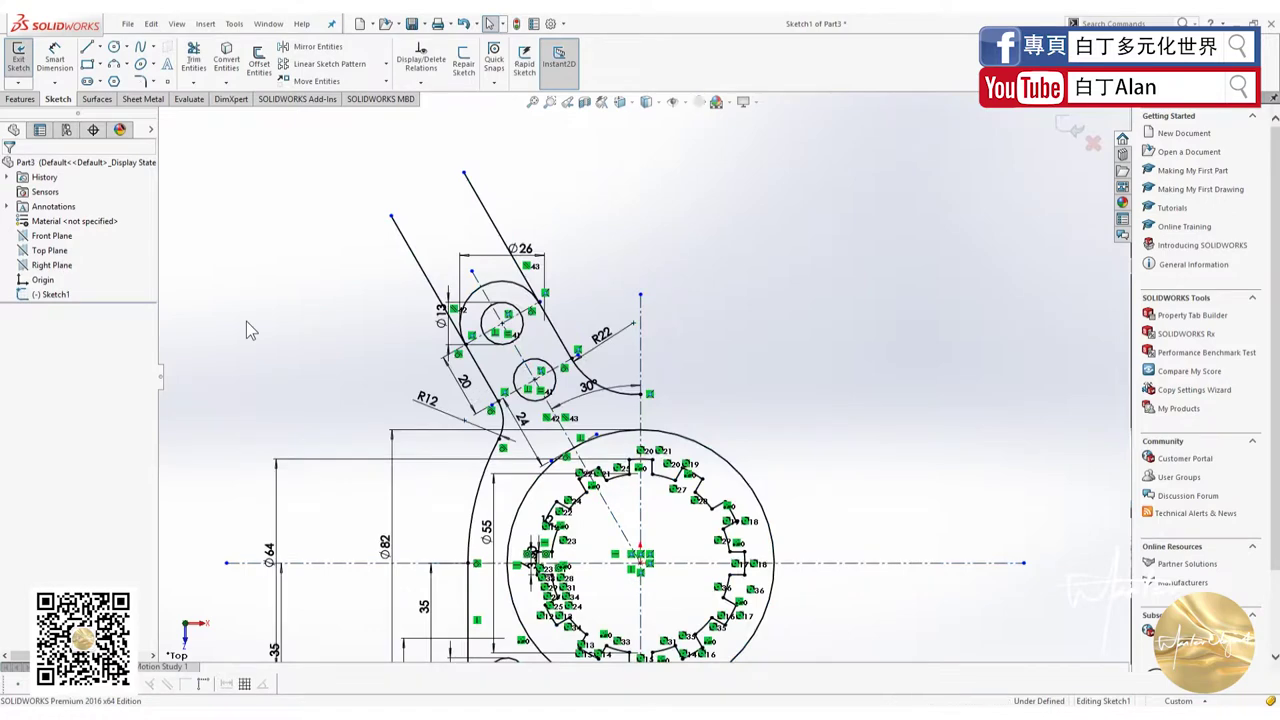
key(z)
key(alt+Tab)
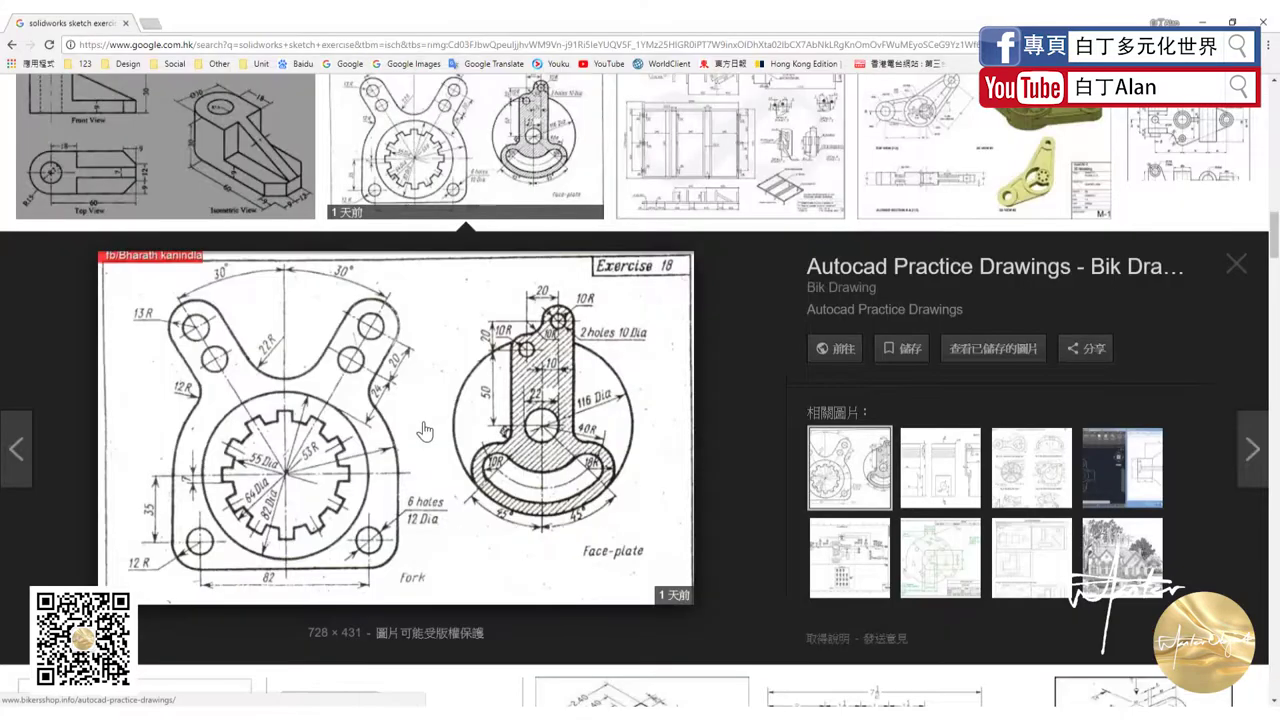
key(alt+Tab)
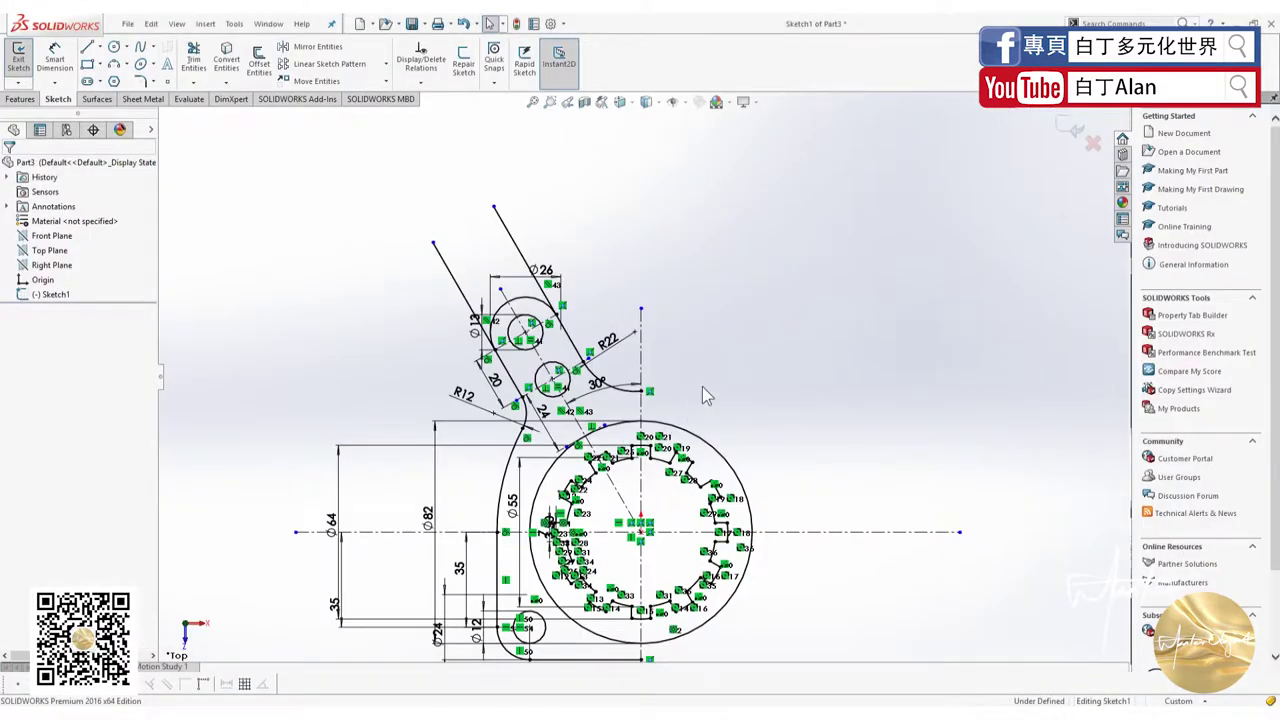
Delete the R22 radius dimension from the corner arc
double_click(628, 345)
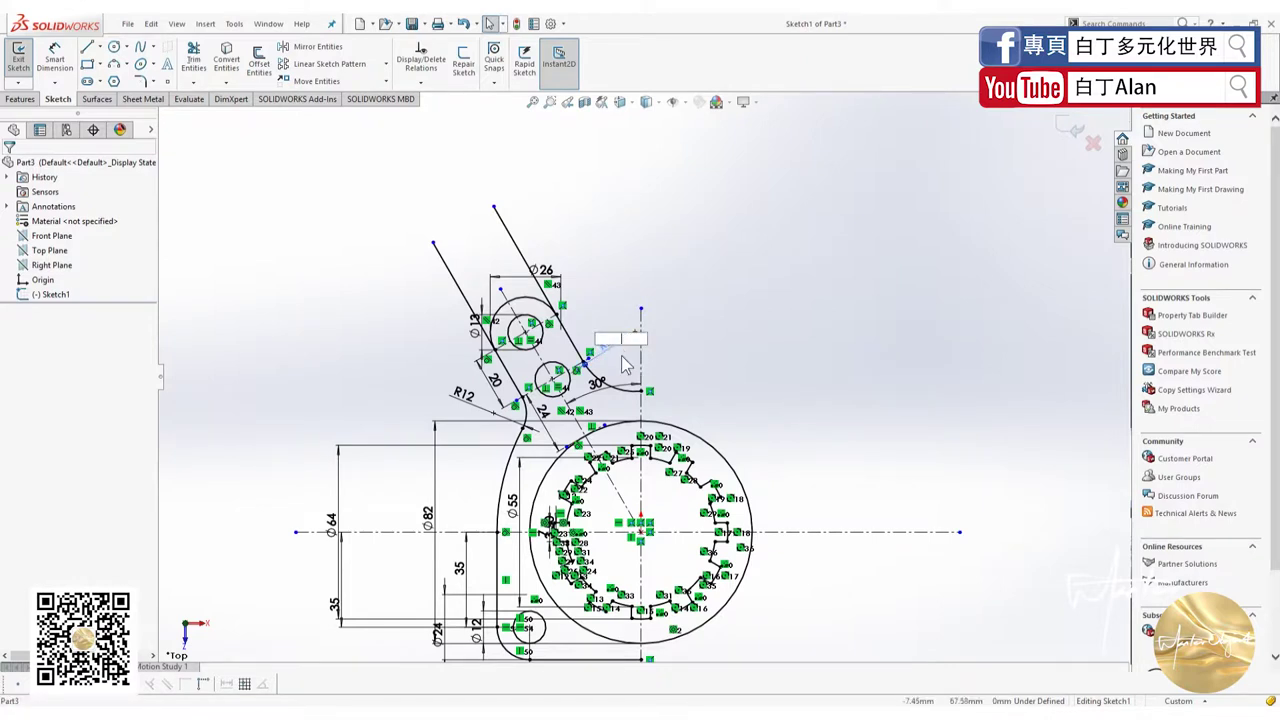
key(Return)
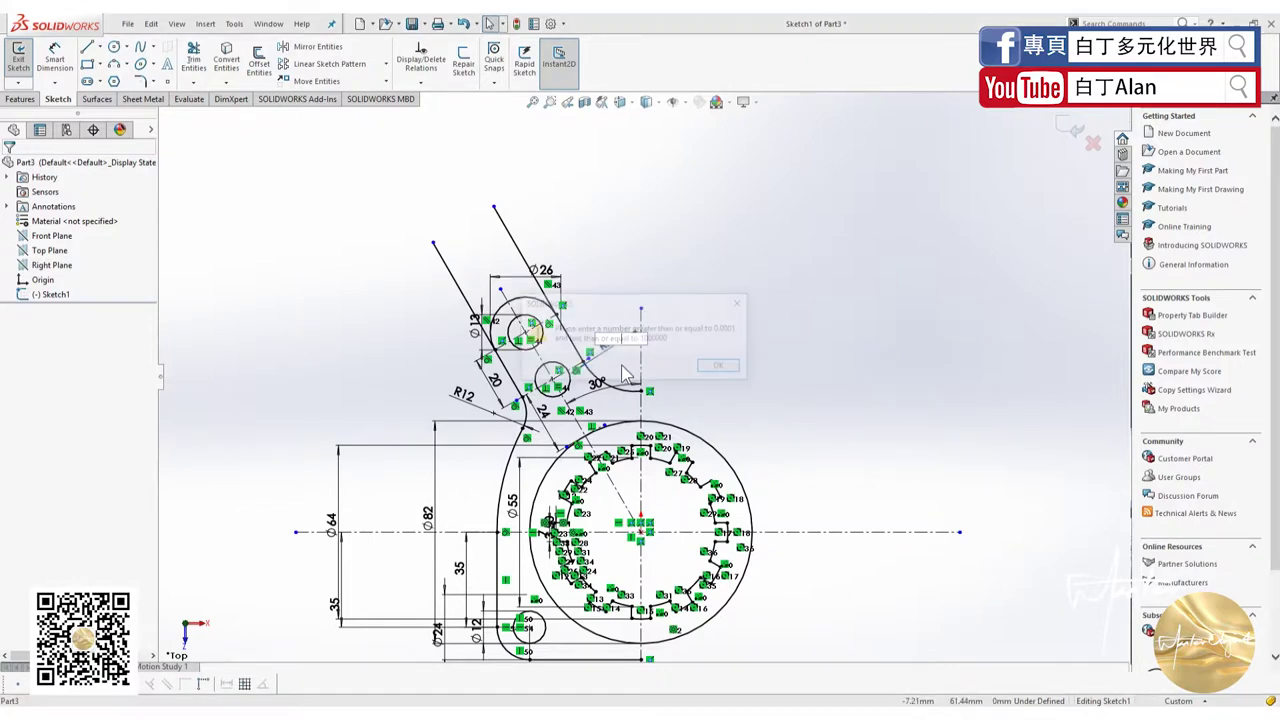
key(Return)
click(607, 323)
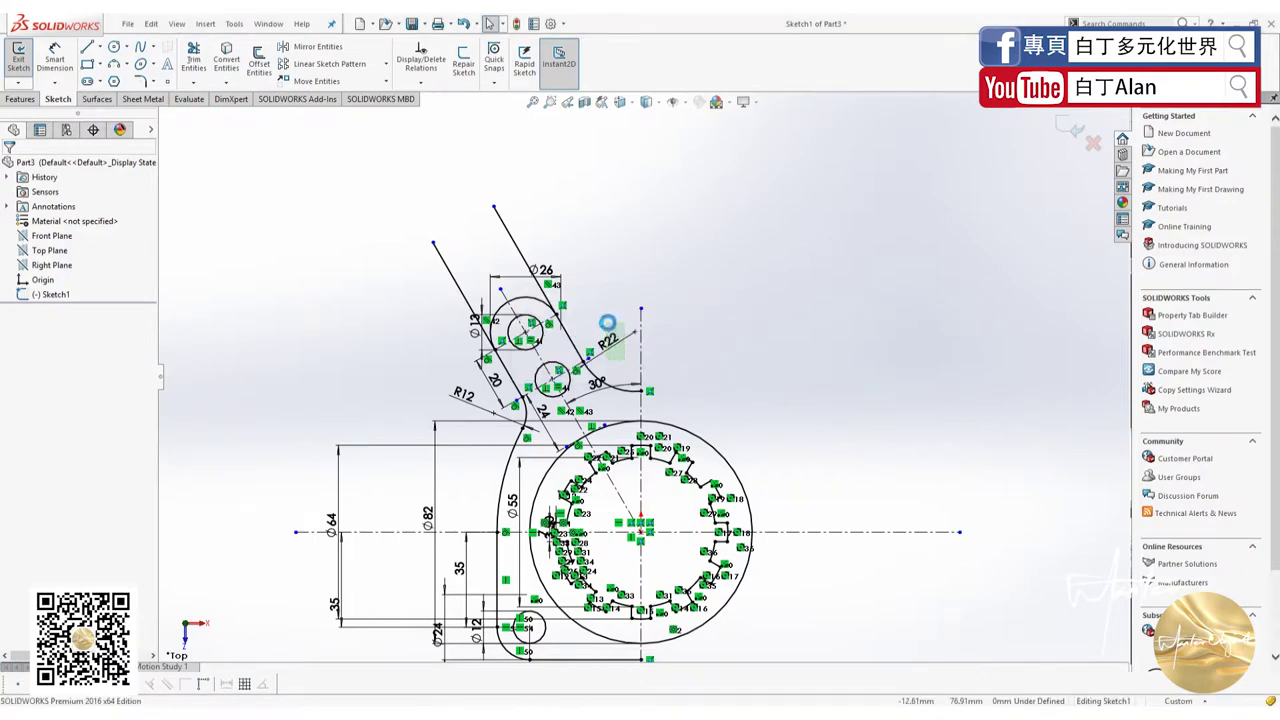
key(Delete)
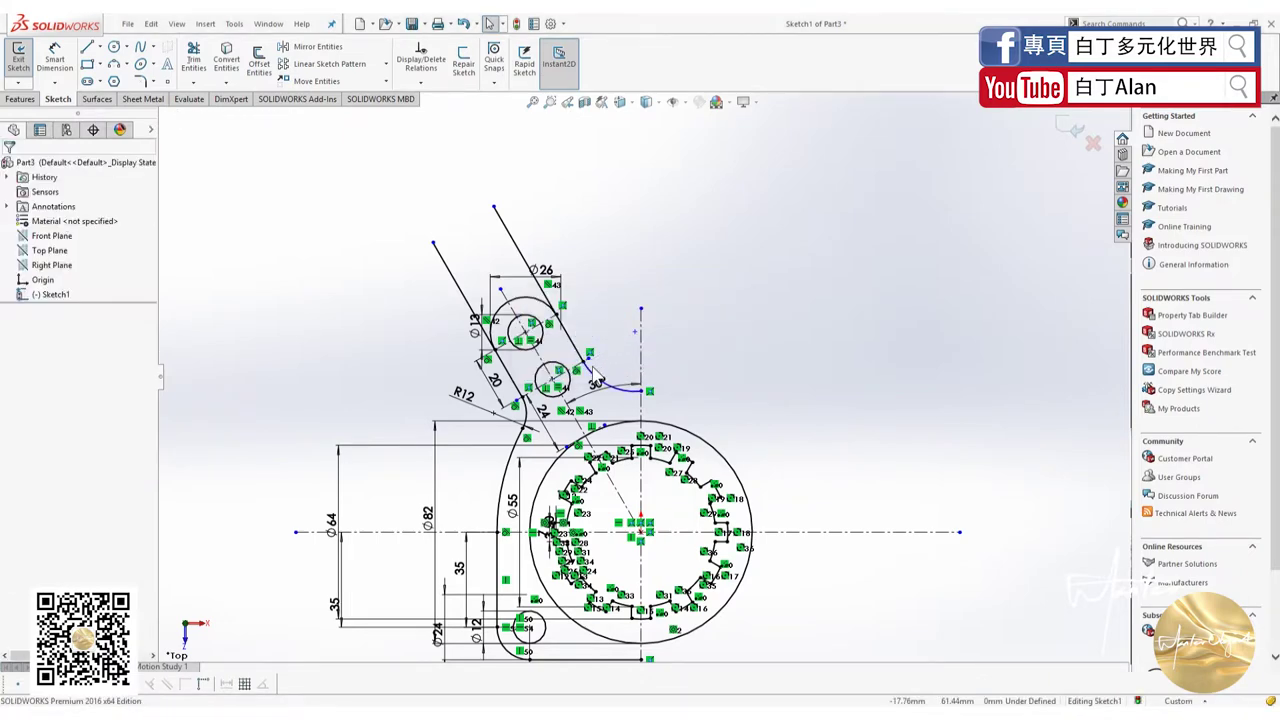
Pull the 30° arc's end down the vertical centerline to X 0.00
scroll(660, 370, down, 3)
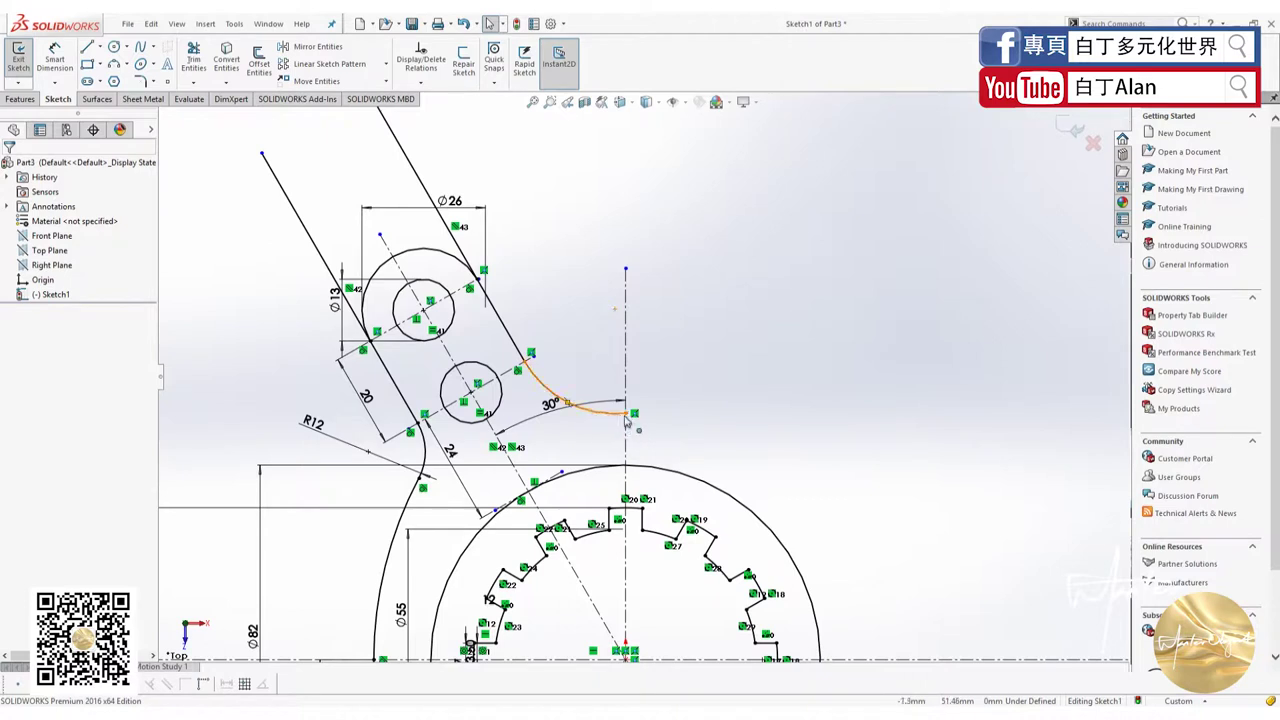
drag(626, 419, 627, 440)
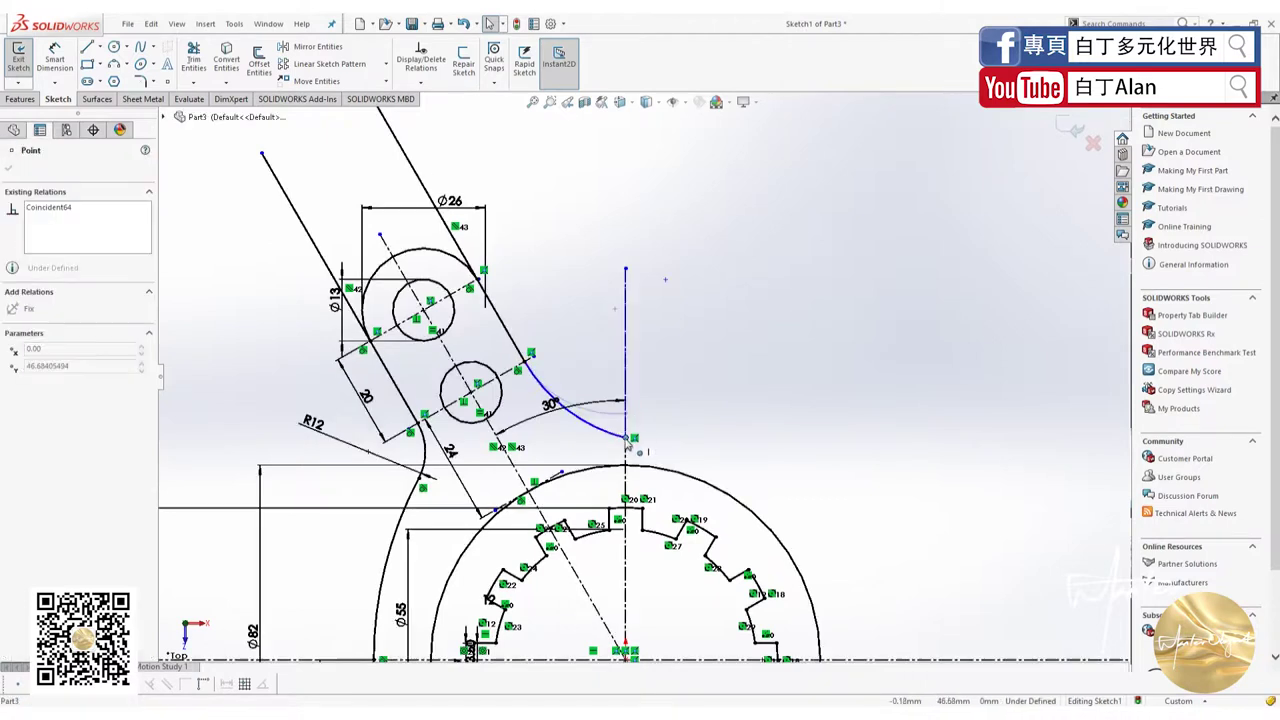
click(659, 399)
click(604, 434)
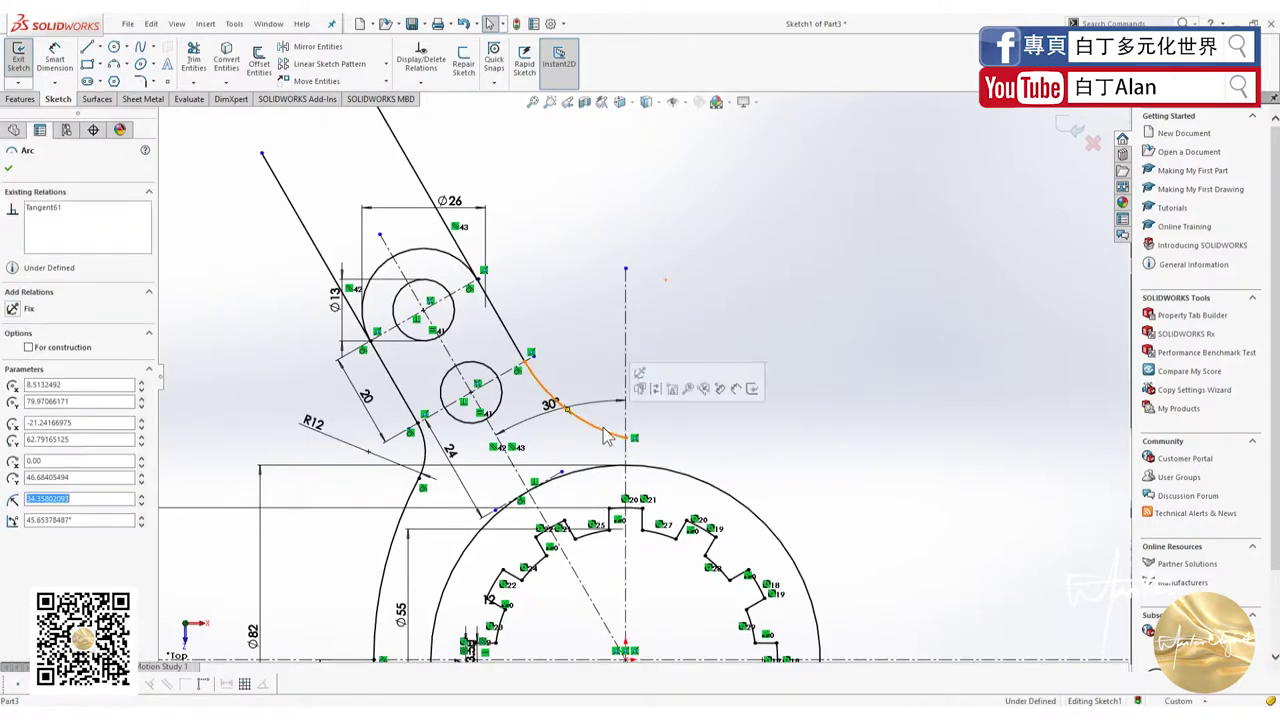
key(Escape)
scroll(571, 408, down, 3)
scroll(552, 395, up, 3)
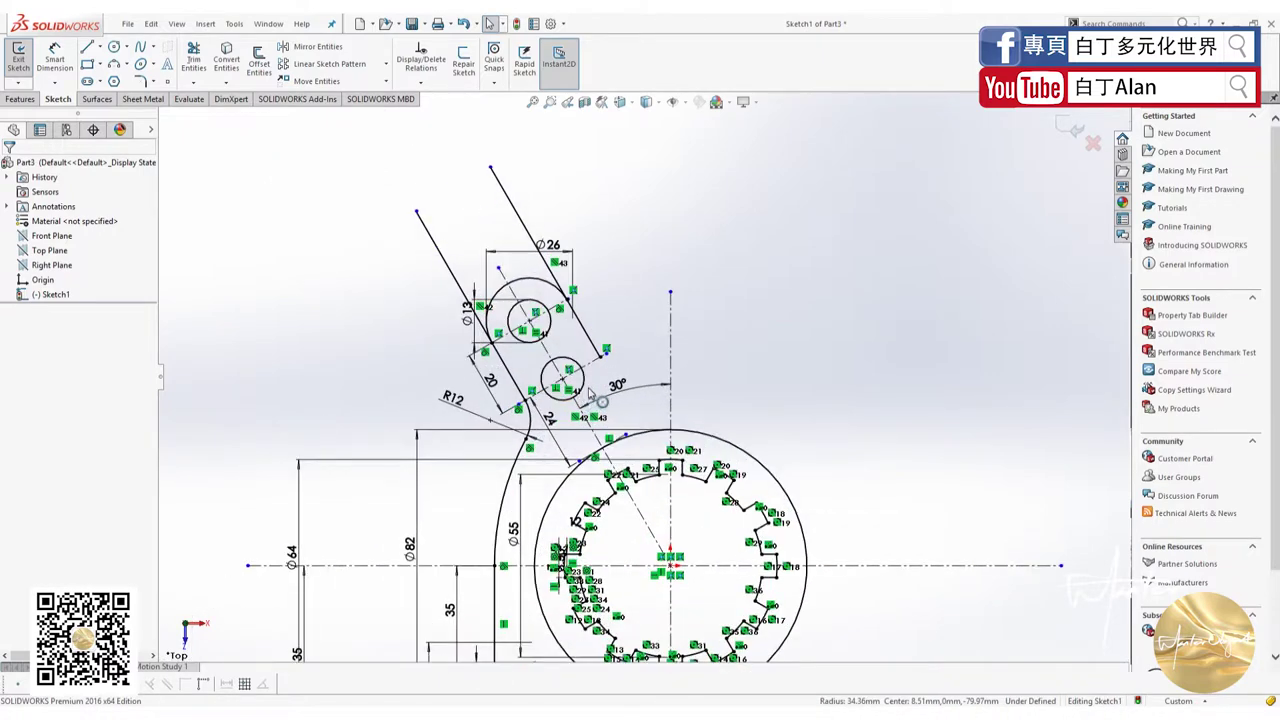
Begin selecting the arm geometry: the tip's outer arc and the upper small circle
click(562, 347)
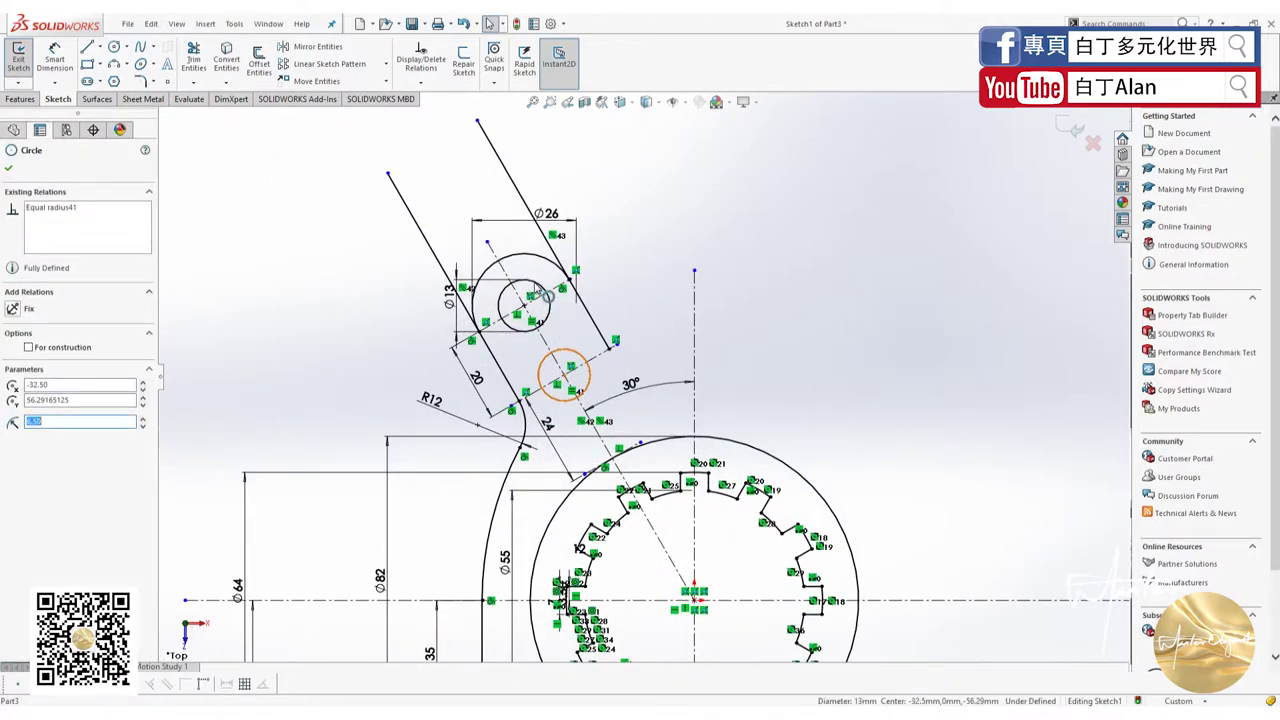
key(Escape)
click(550, 298)
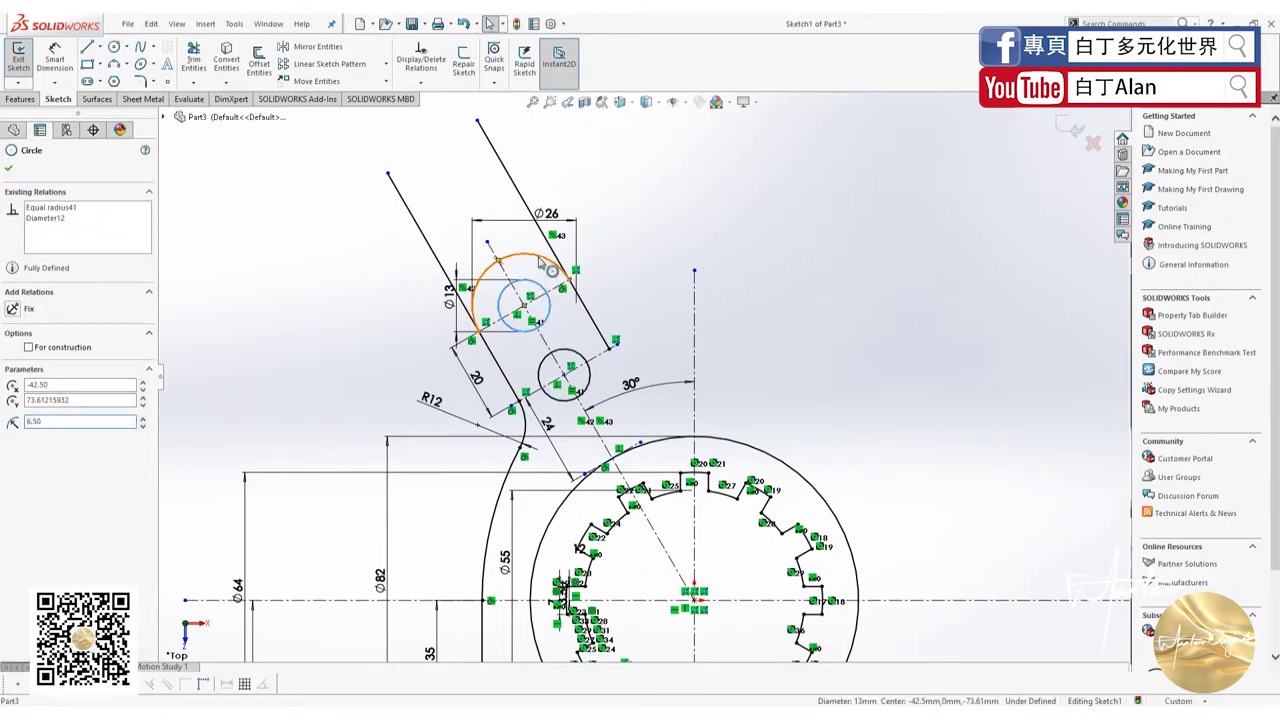
ctrl+click(550, 265)
Add the arm edges, lower small circle, R12 arc, outer arc and left vertical line to the selection
click(592, 320)
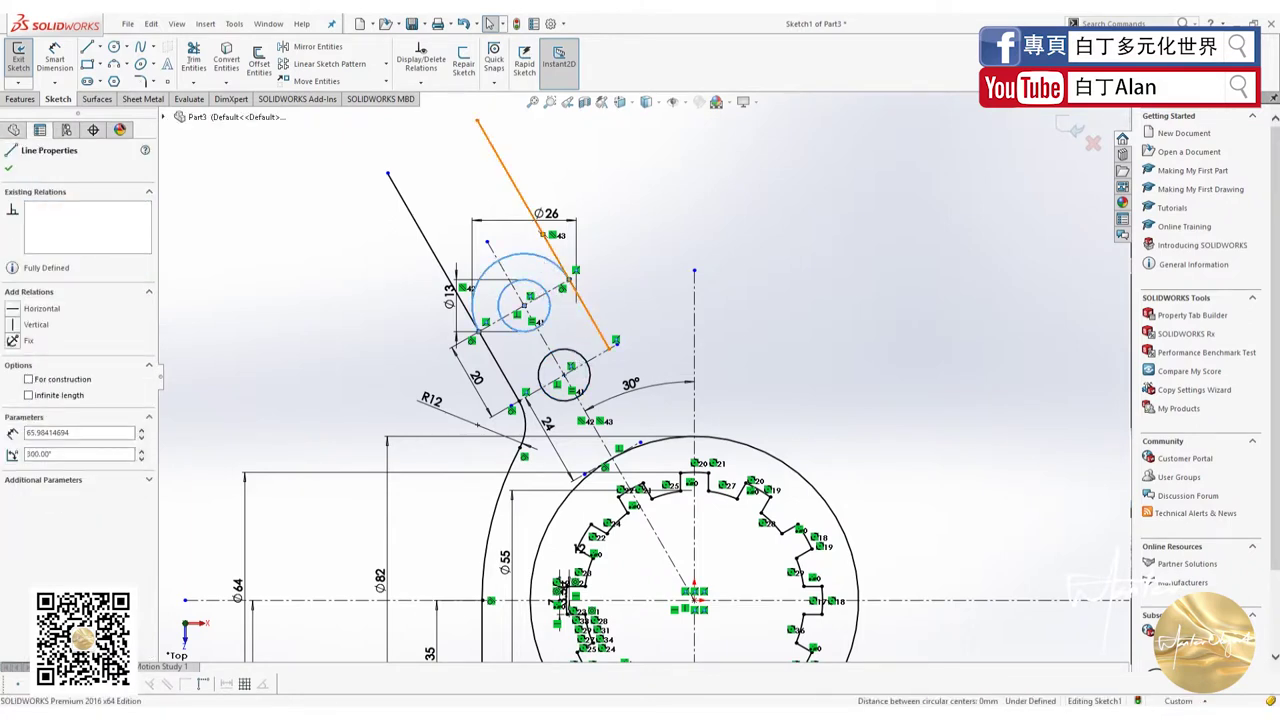
ctrl+click(578, 360)
click(580, 362)
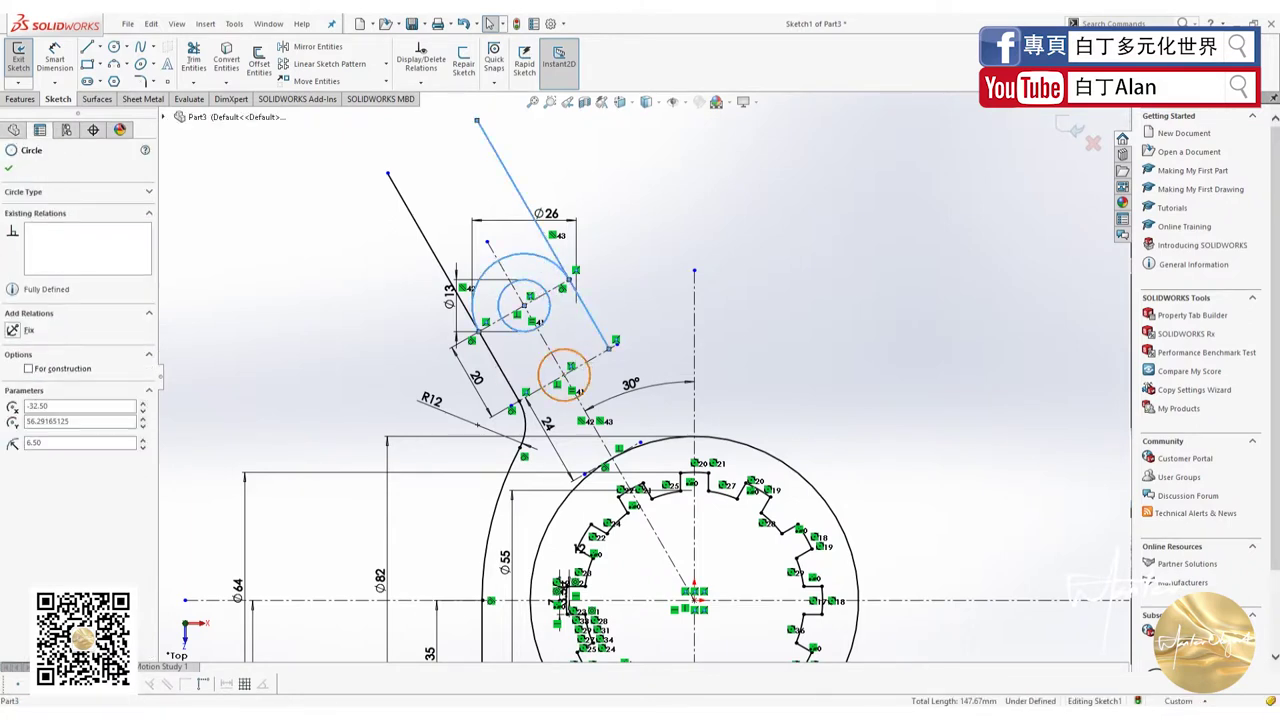
ctrl+click(500, 385)
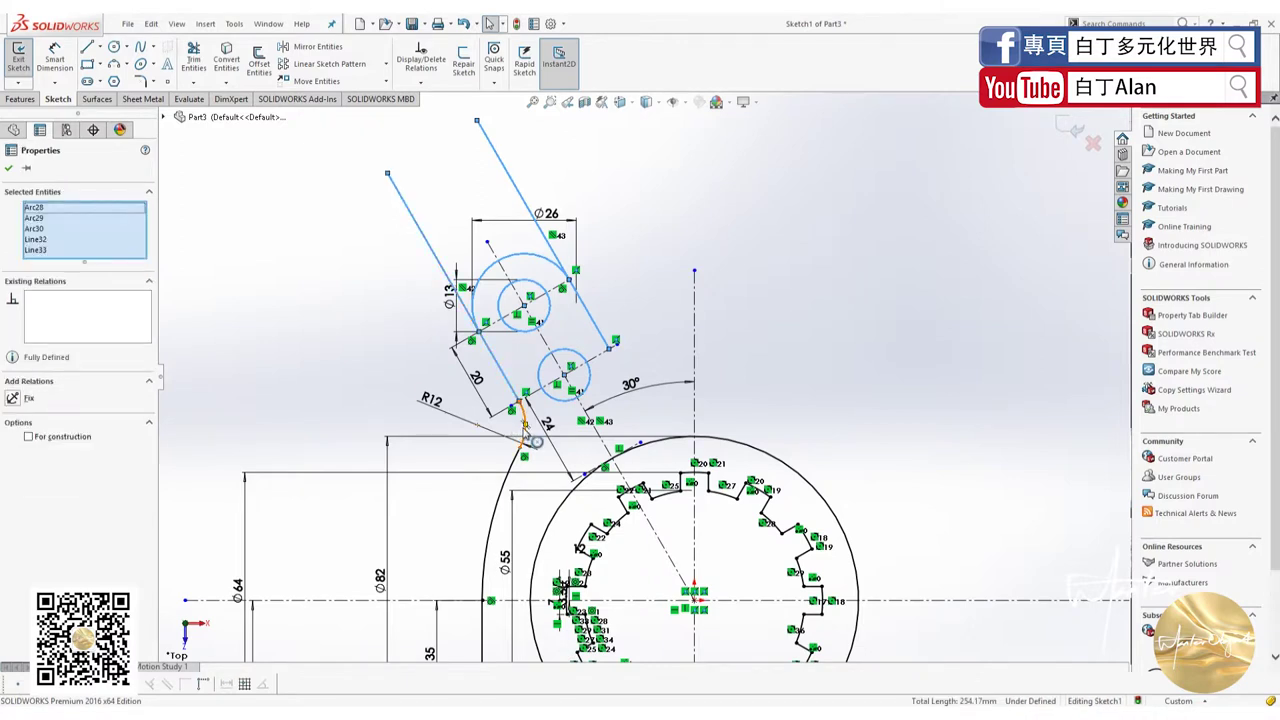
ctrl+click(528, 432)
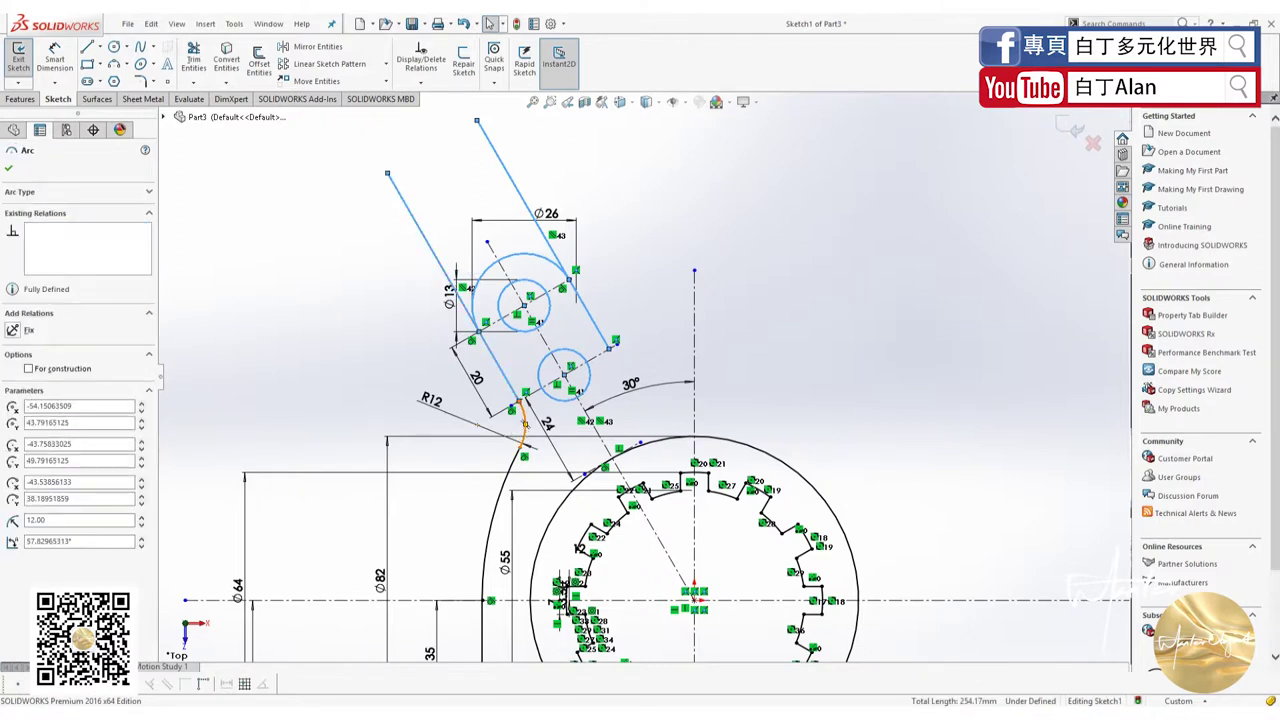
ctrl+click(505, 495)
scroll(540, 520, up, 3)
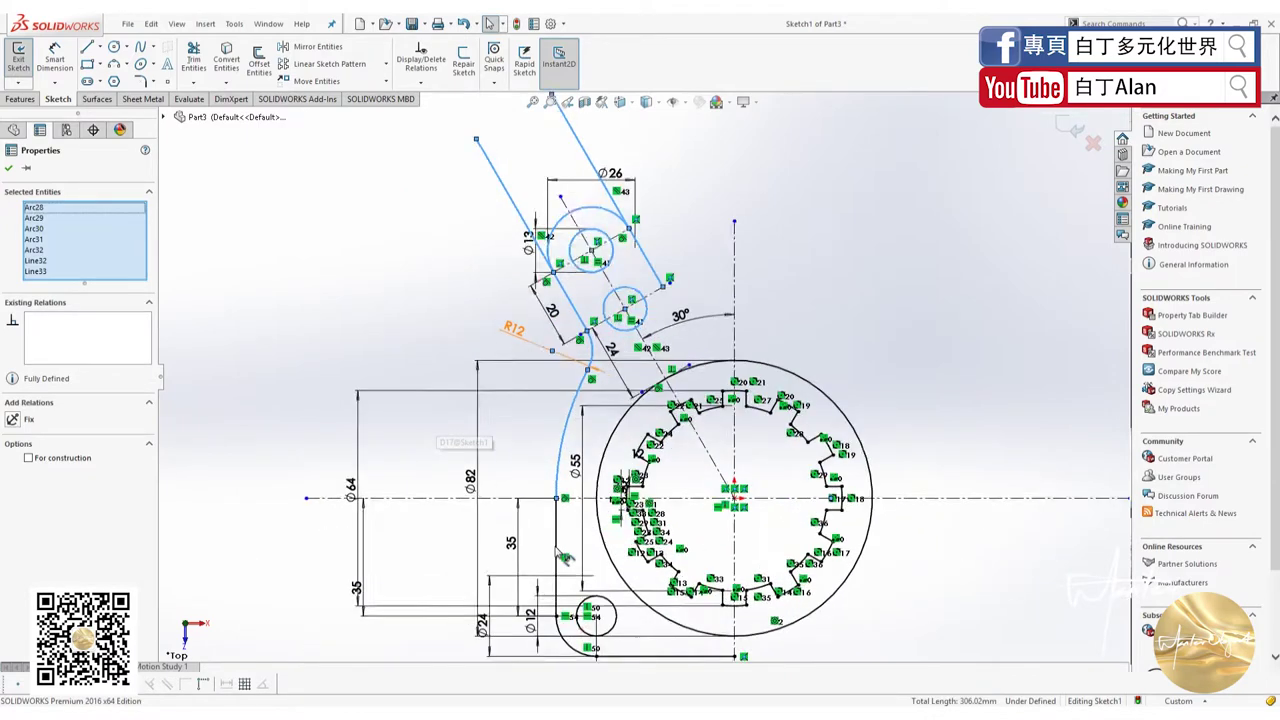
scroll(560, 535, down, 2)
ctrl+click(556, 530)
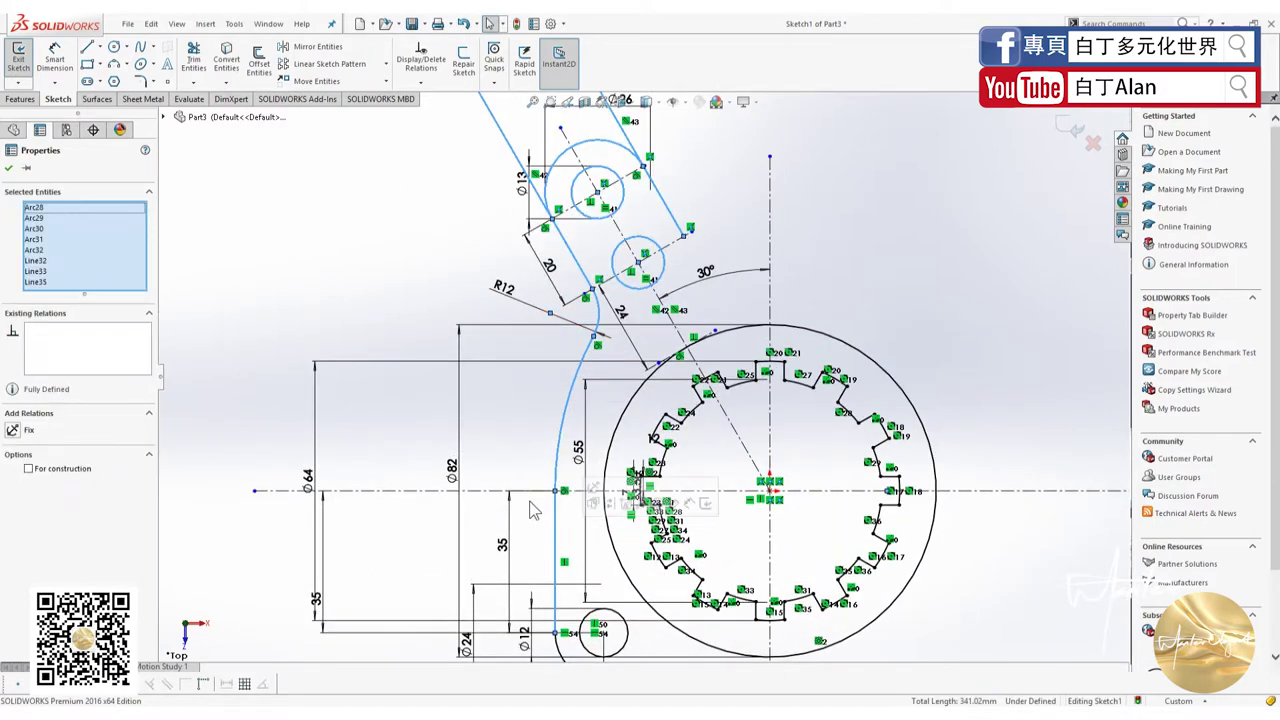
scroll(535, 510, up, 2)
scroll(625, 528, down, 1)
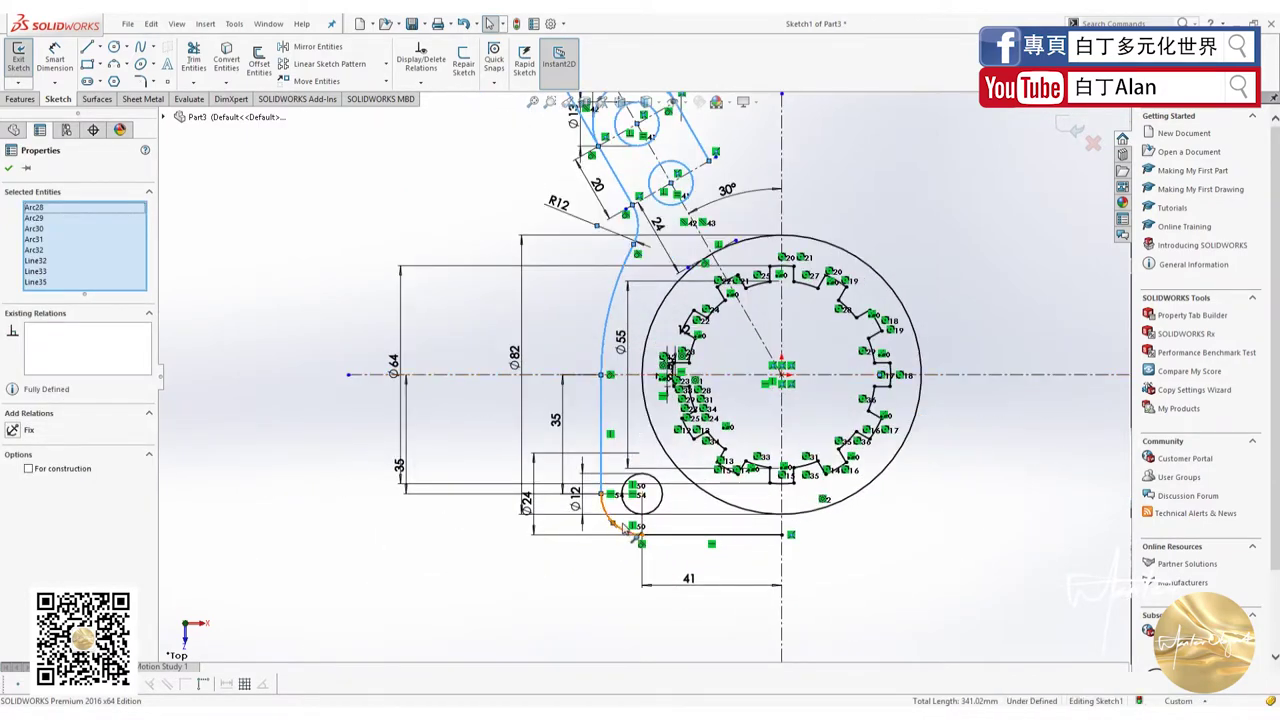
Clear the selection and select only the bottom 41 mm line
click(628, 530)
ctrl+click(670, 535)
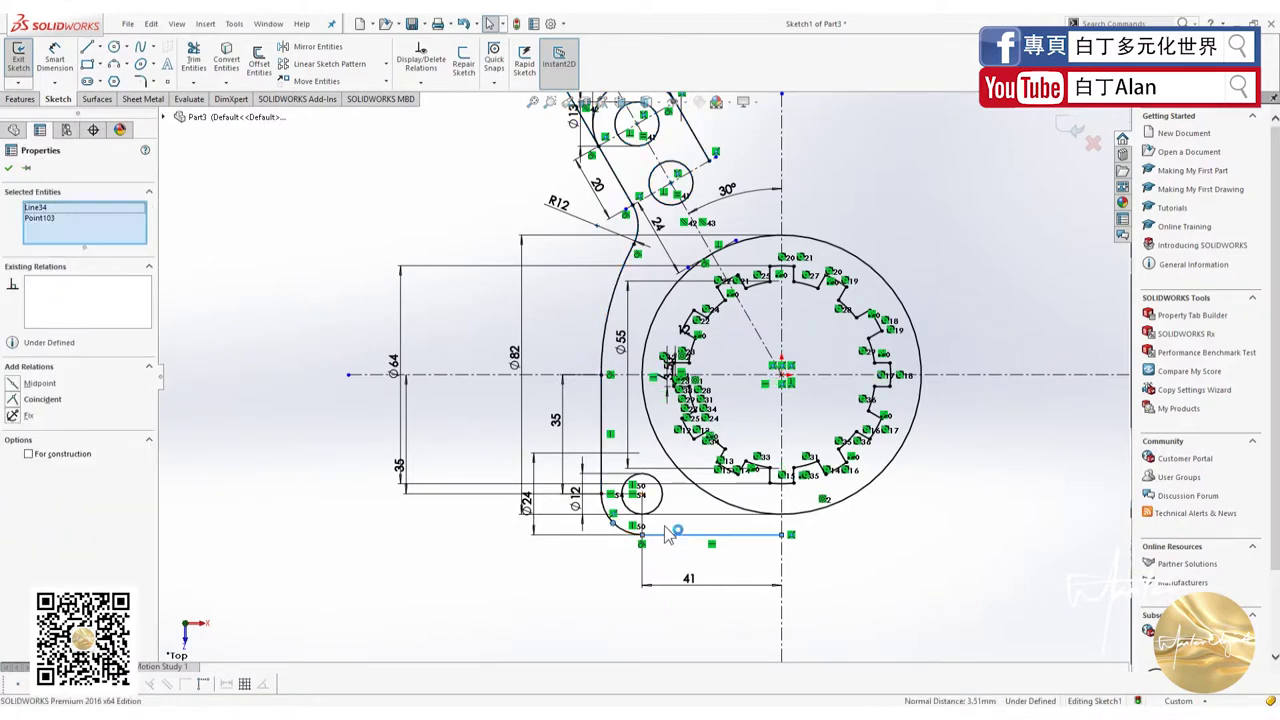
click(601, 570)
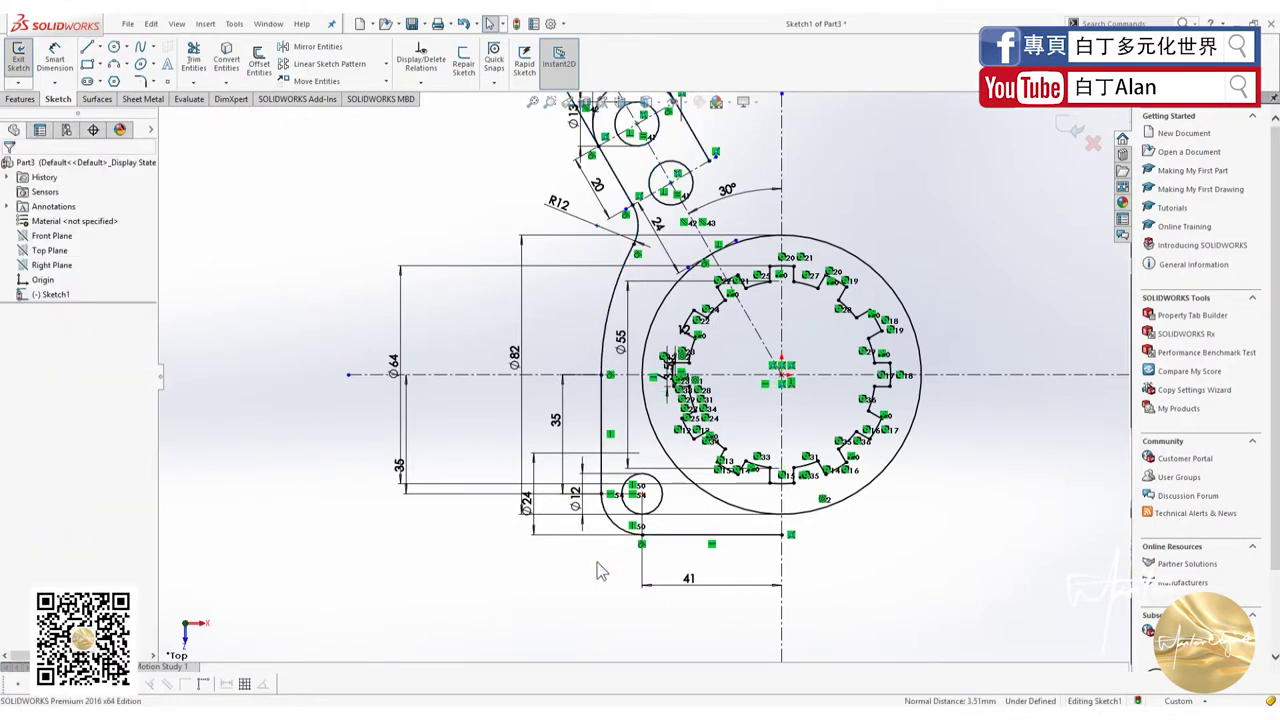
click(705, 535)
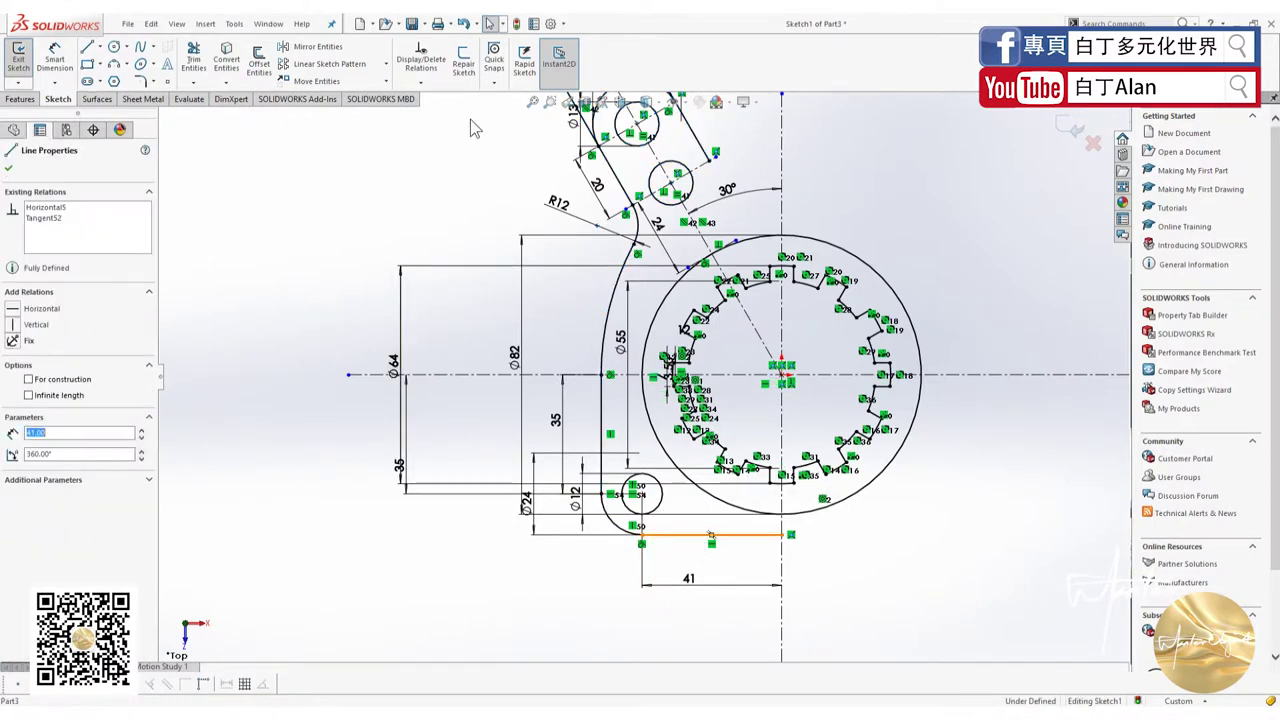
Start Mirror Entities with the bottom line, left vertical line, arm arcs and upper slanted line
click(310, 46)
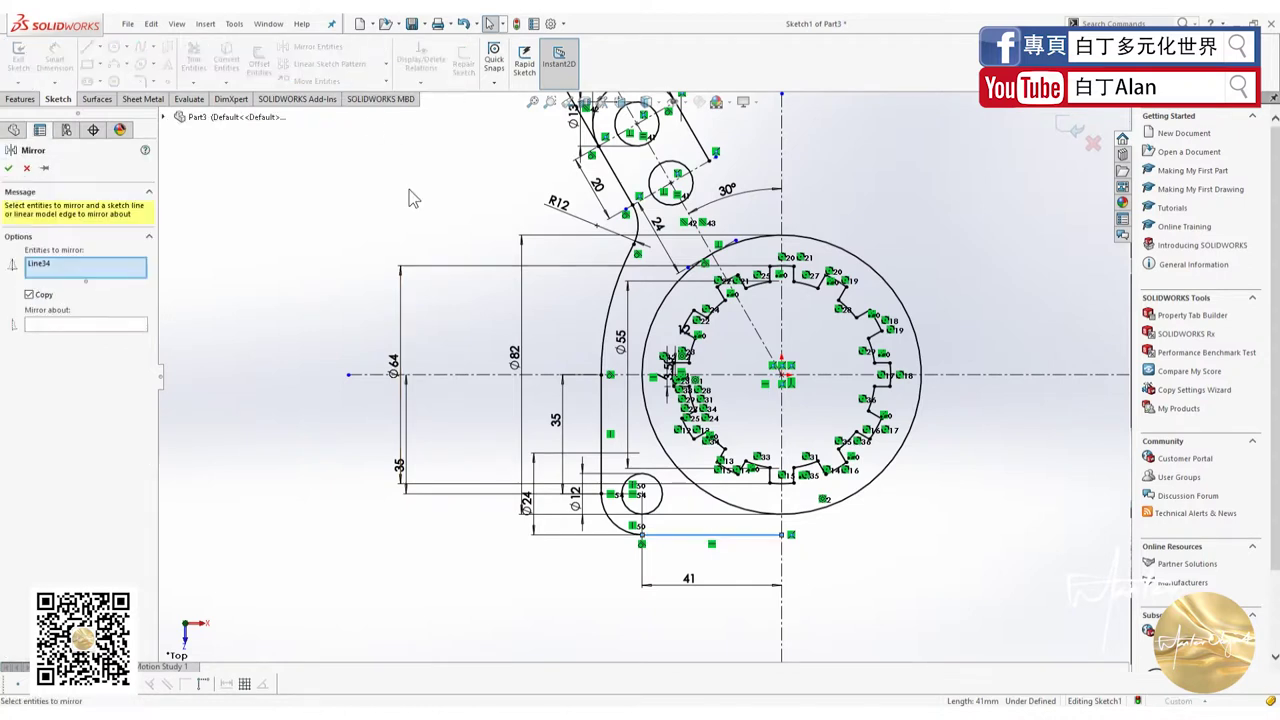
click(653, 484)
click(606, 466)
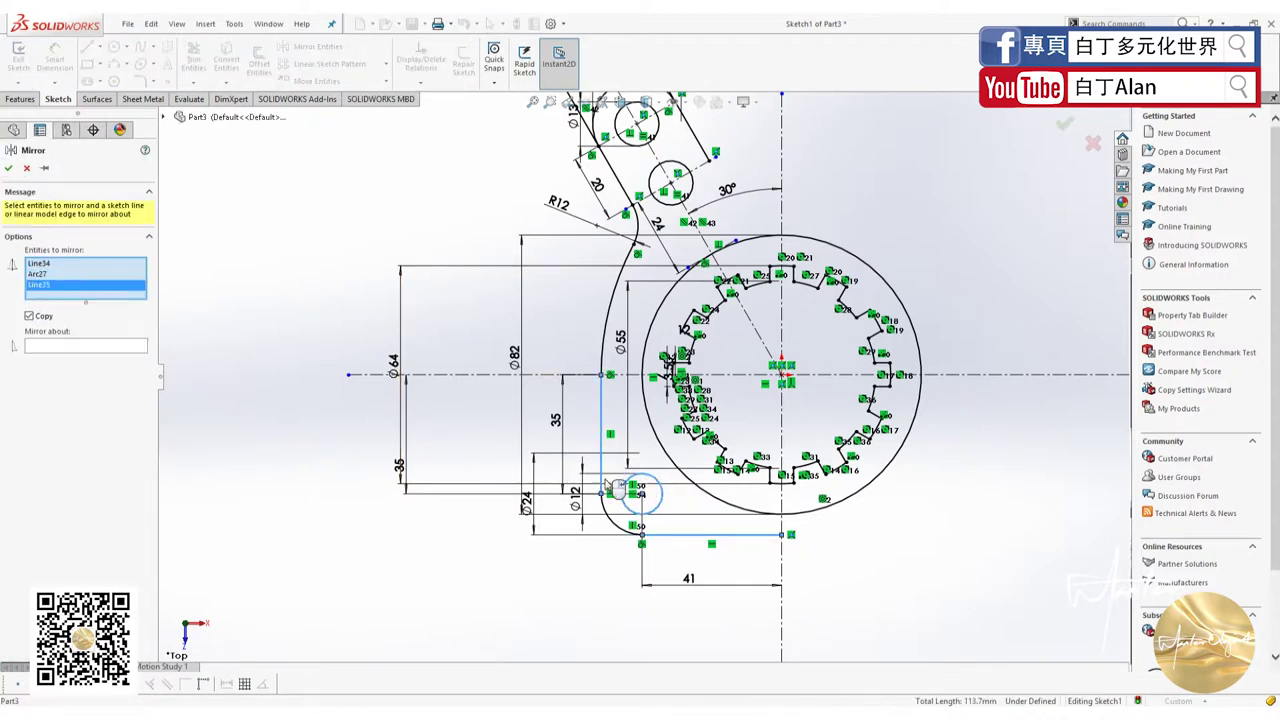
click(606, 510)
click(606, 342)
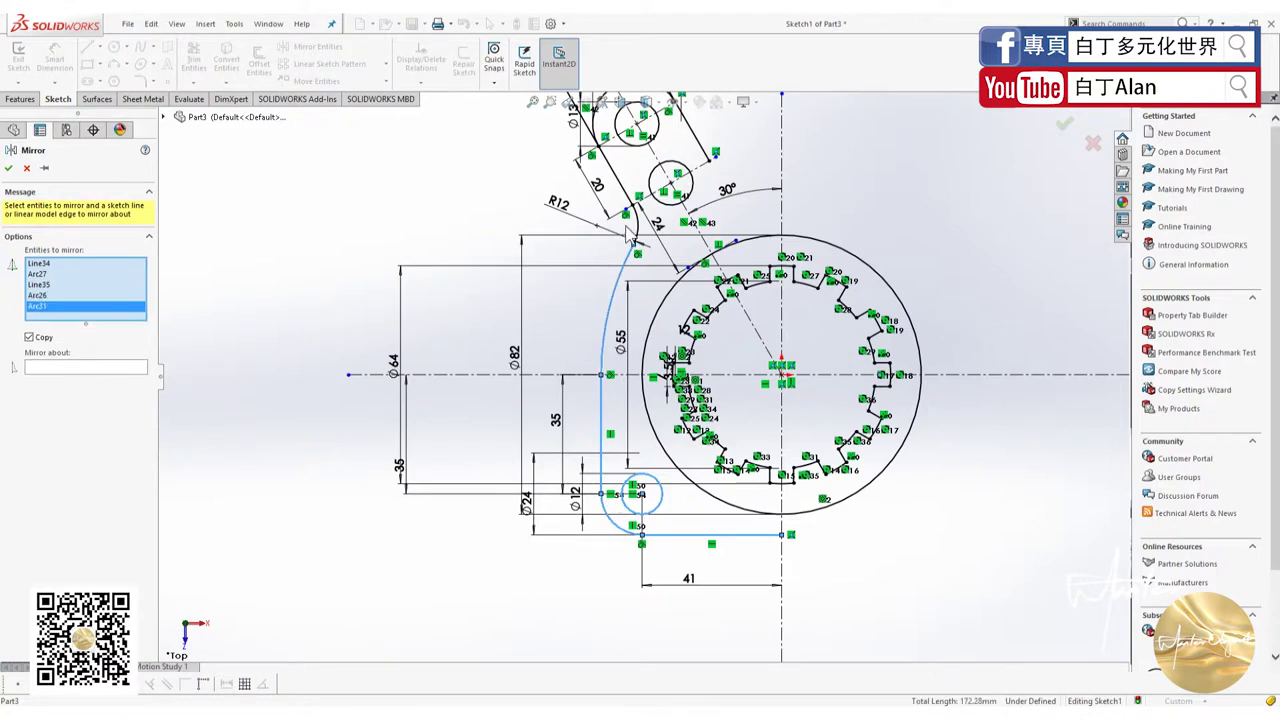
click(634, 232)
click(633, 197)
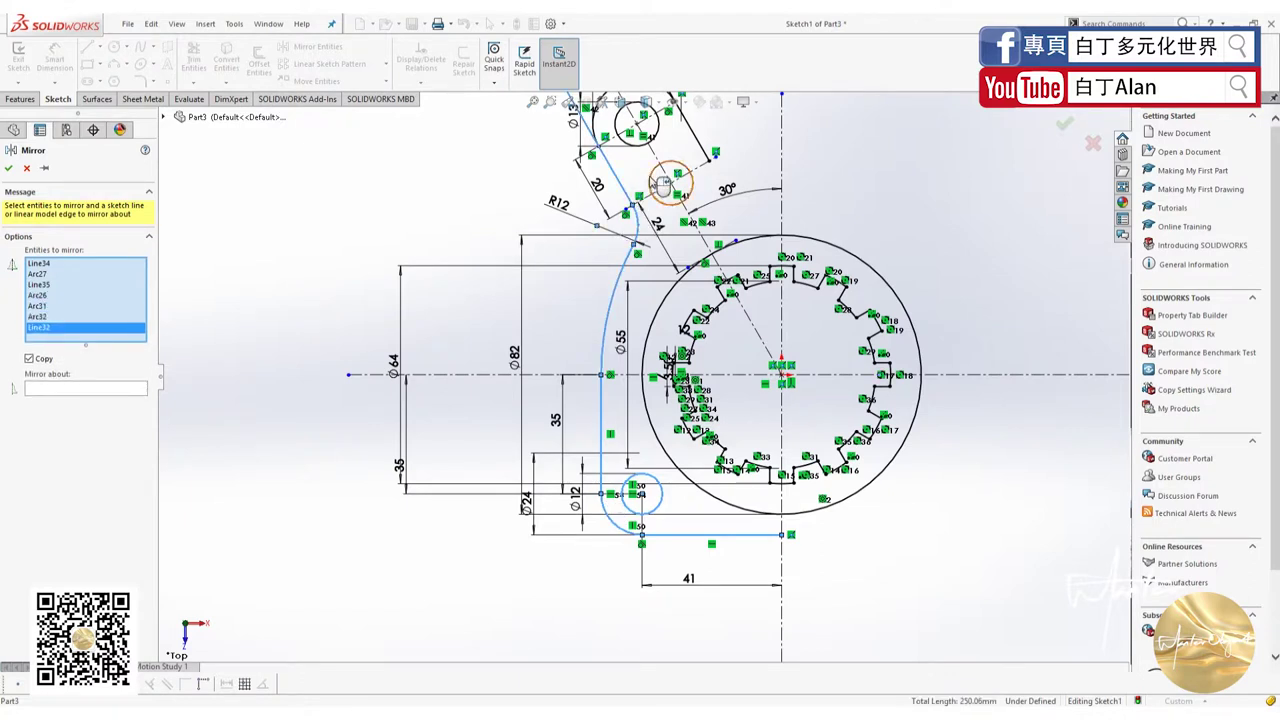
Add both bolt holes and the remaining arm edges, mirroring about the vertical centreline Line2
click(652, 188)
click(655, 132)
click(700, 145)
scroll(560, 360, up, 2)
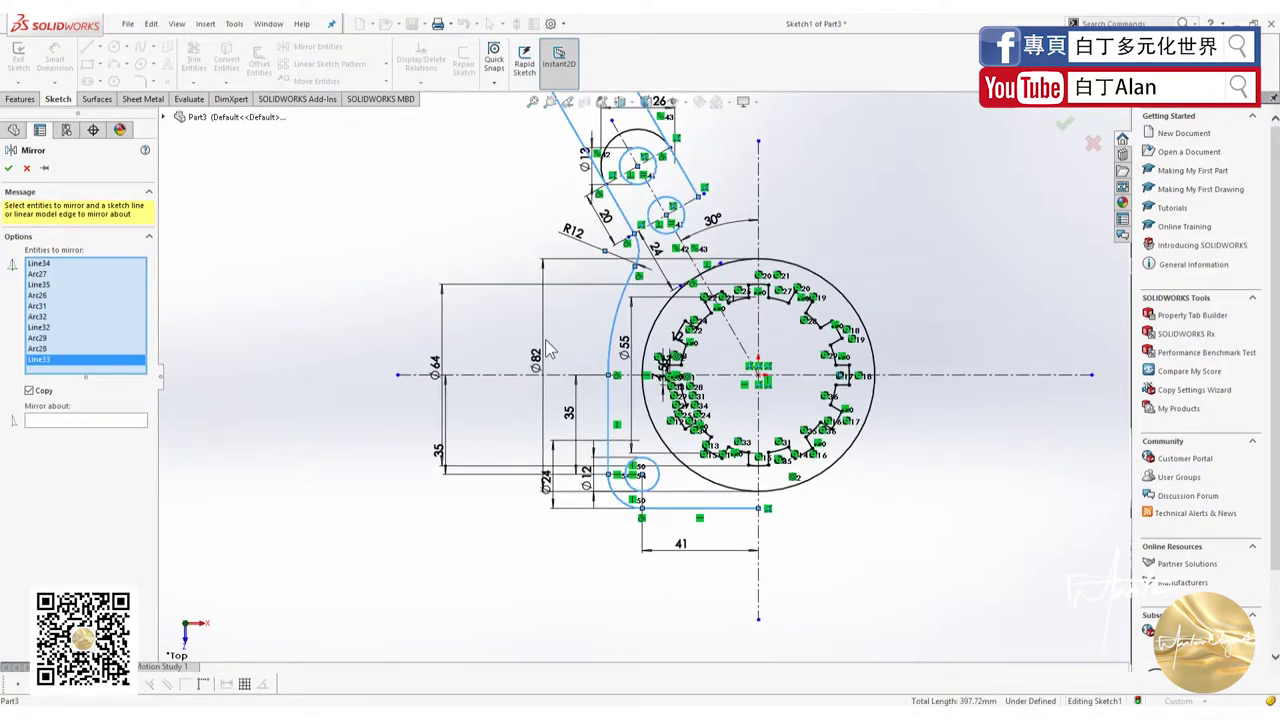
scroll(560, 360, up, 1)
scroll(630, 370, down, 3)
scroll(650, 360, down, 2)
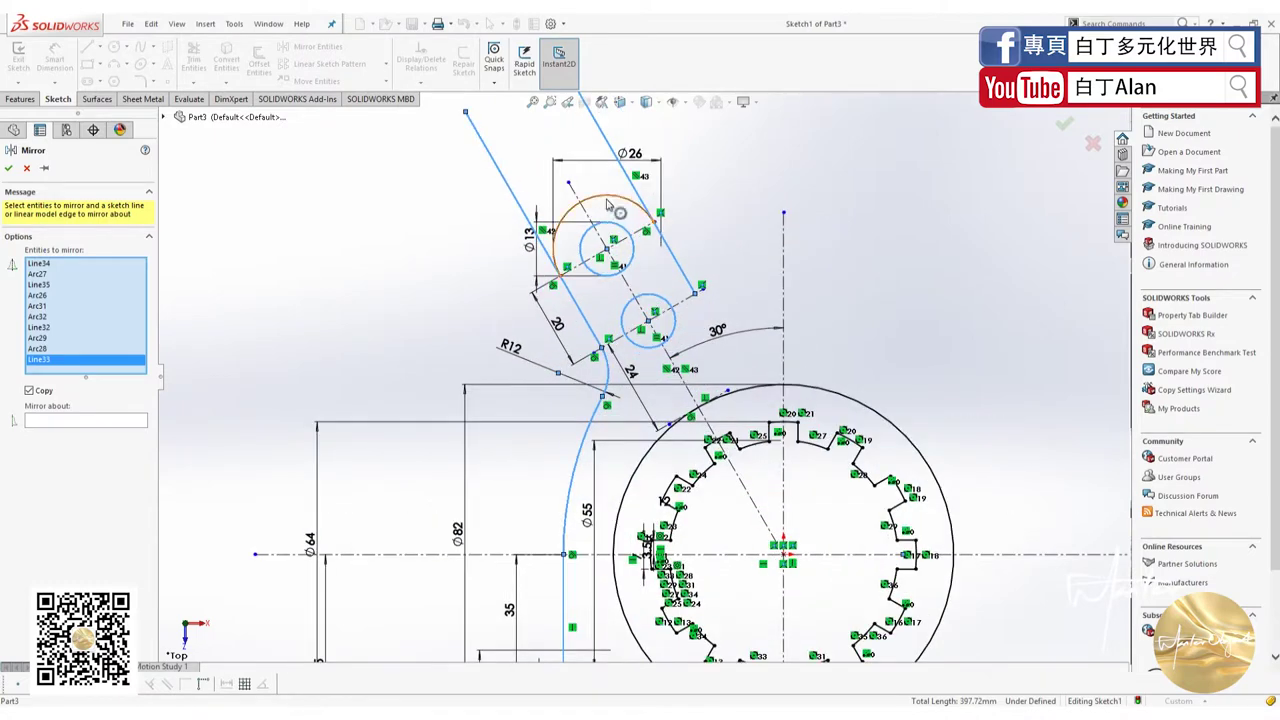
click(607, 204)
click(108, 431)
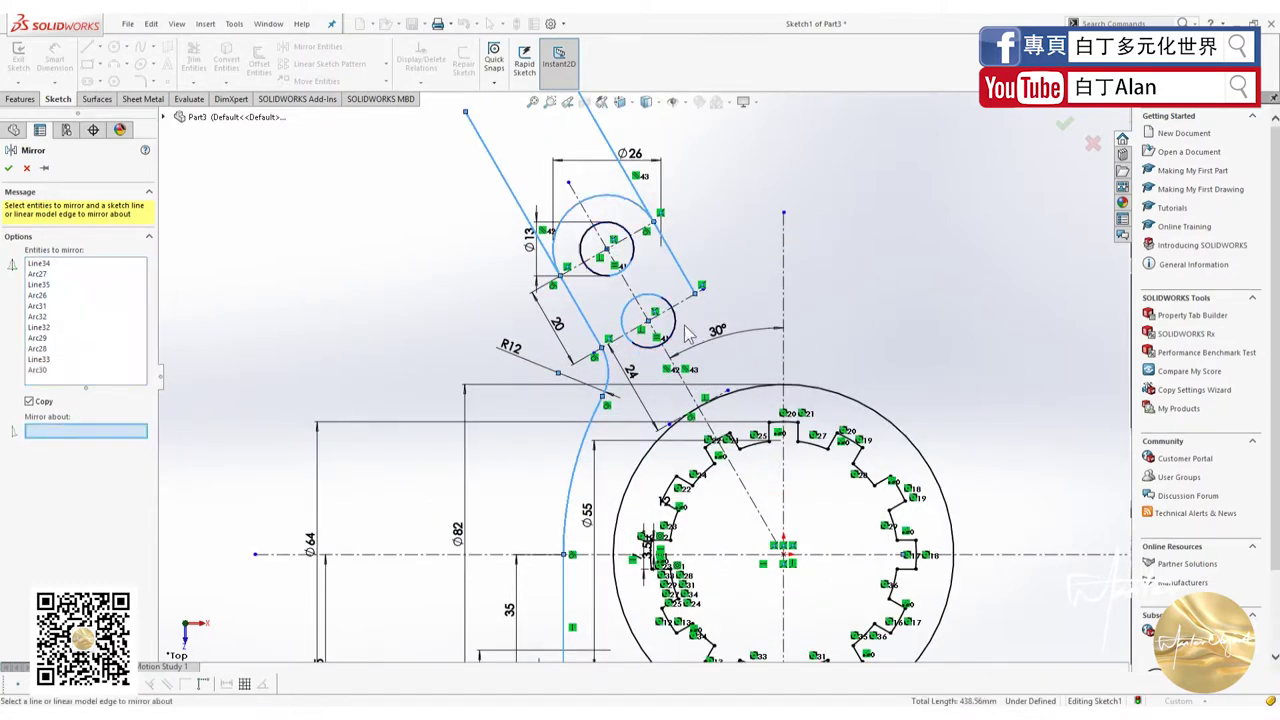
click(783, 298)
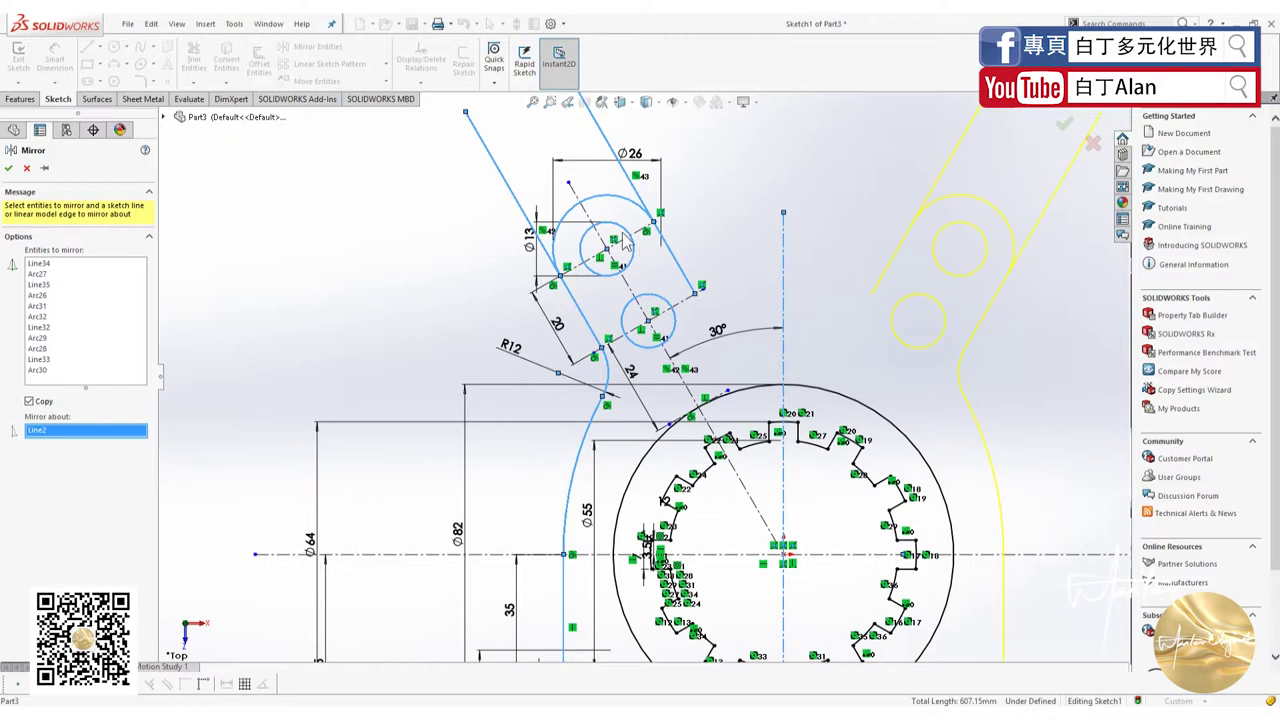
Apply the mirror and power-trim away the overhanging upper arm lines
key(Return)
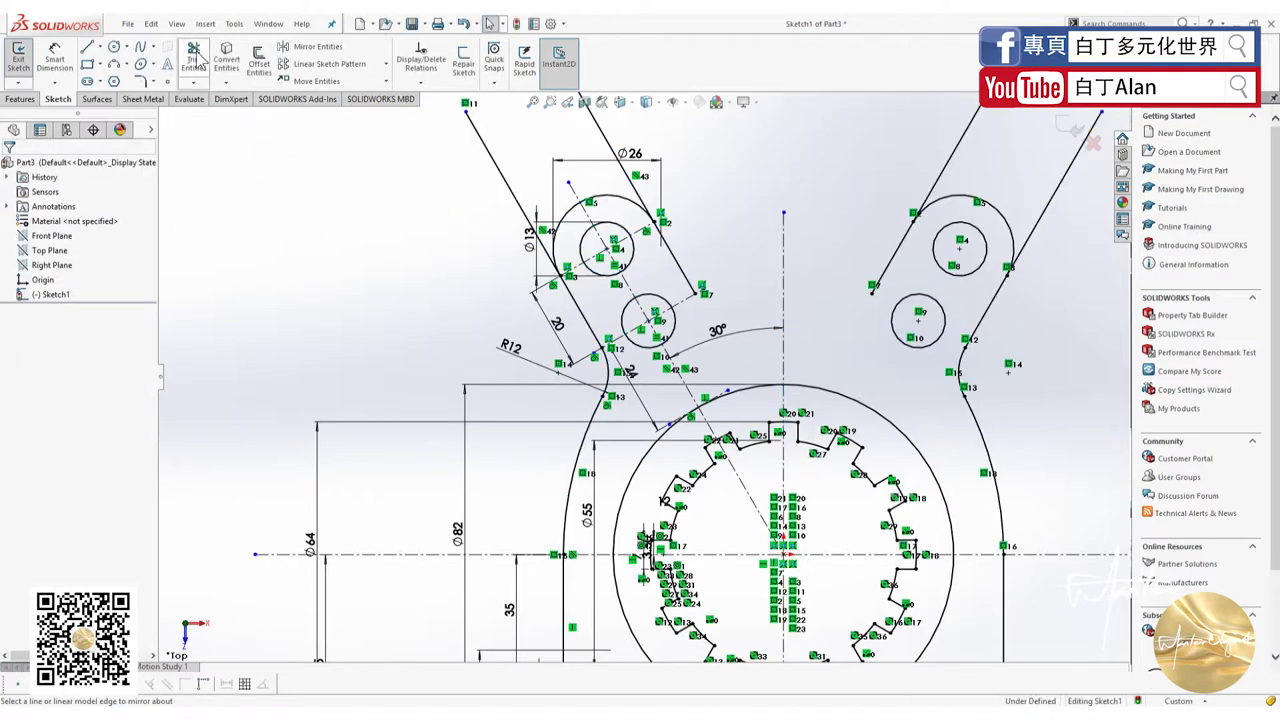
click(193, 57)
drag(632, 128, 420, 185)
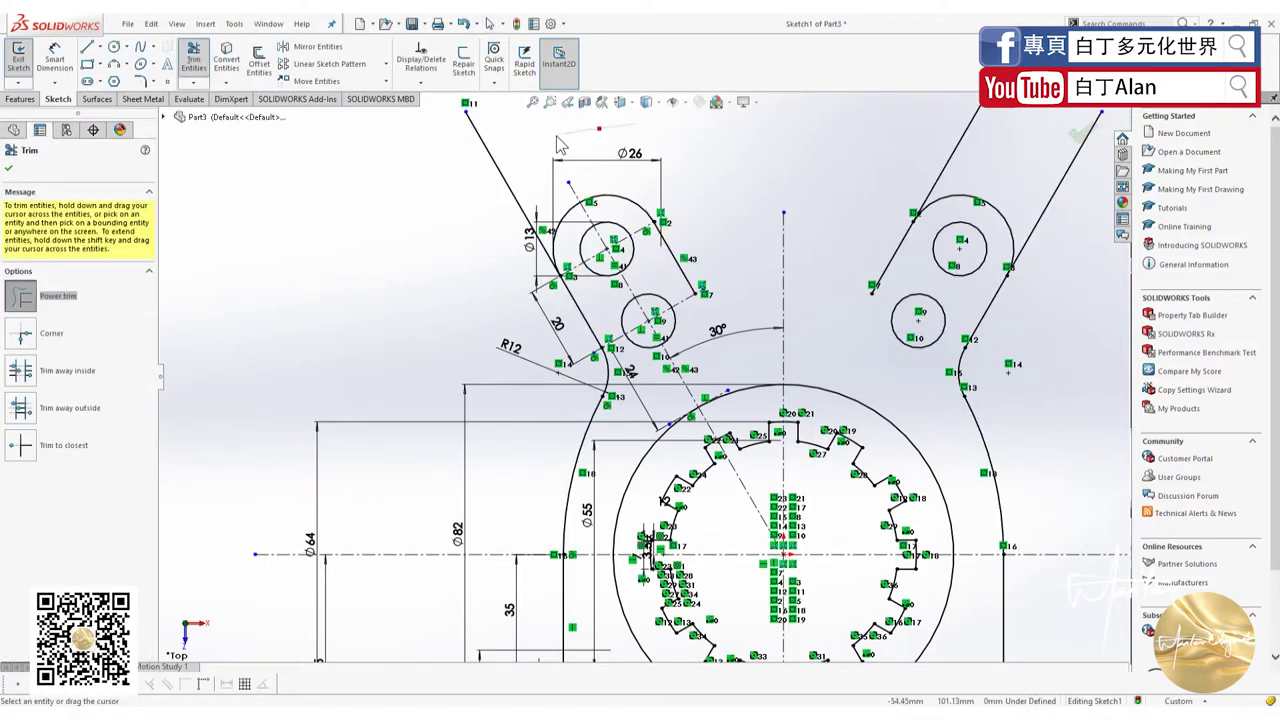
key(f)
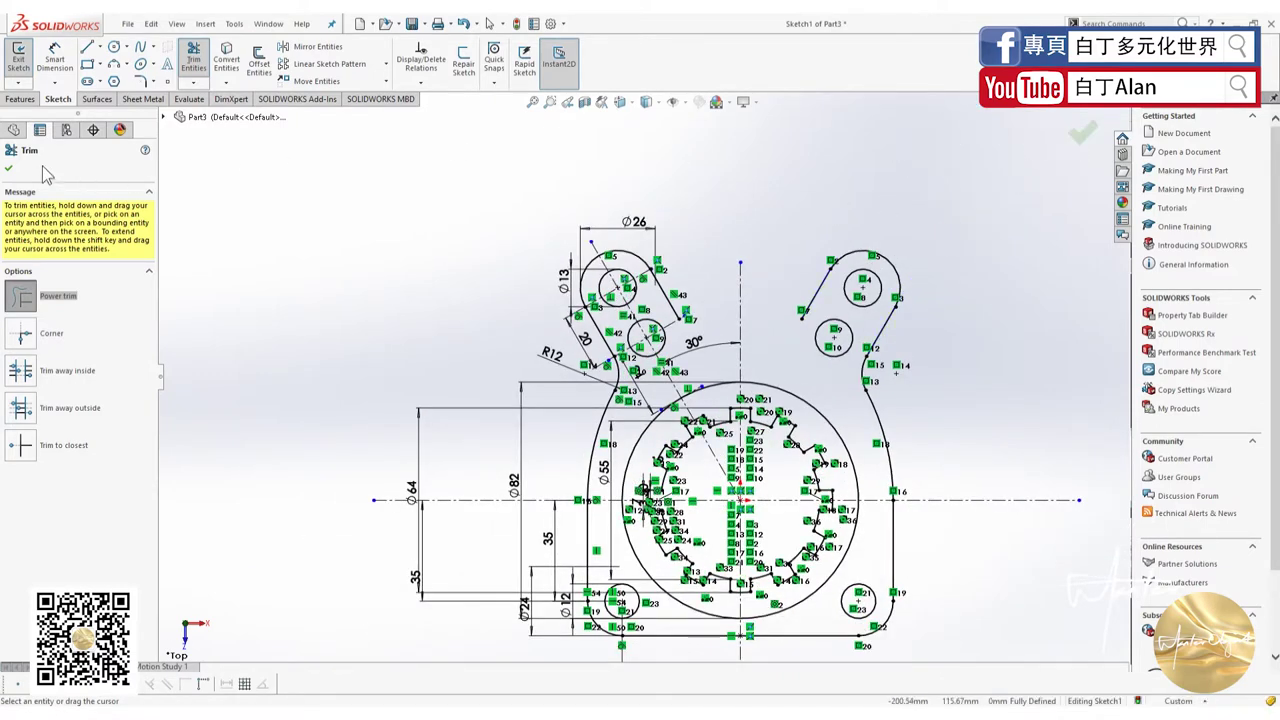
click(12, 169)
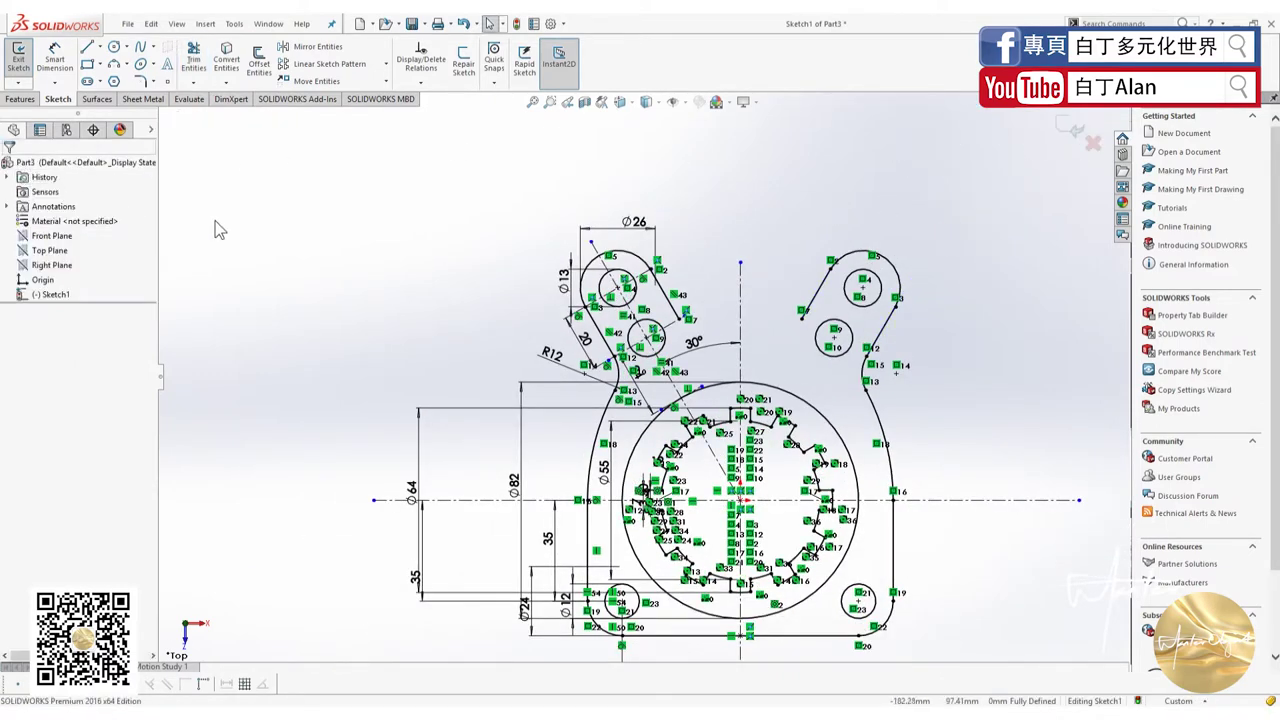
Draw a 3-point arc of about R22.39 joining the inner ends of the two arms
click(114, 63)
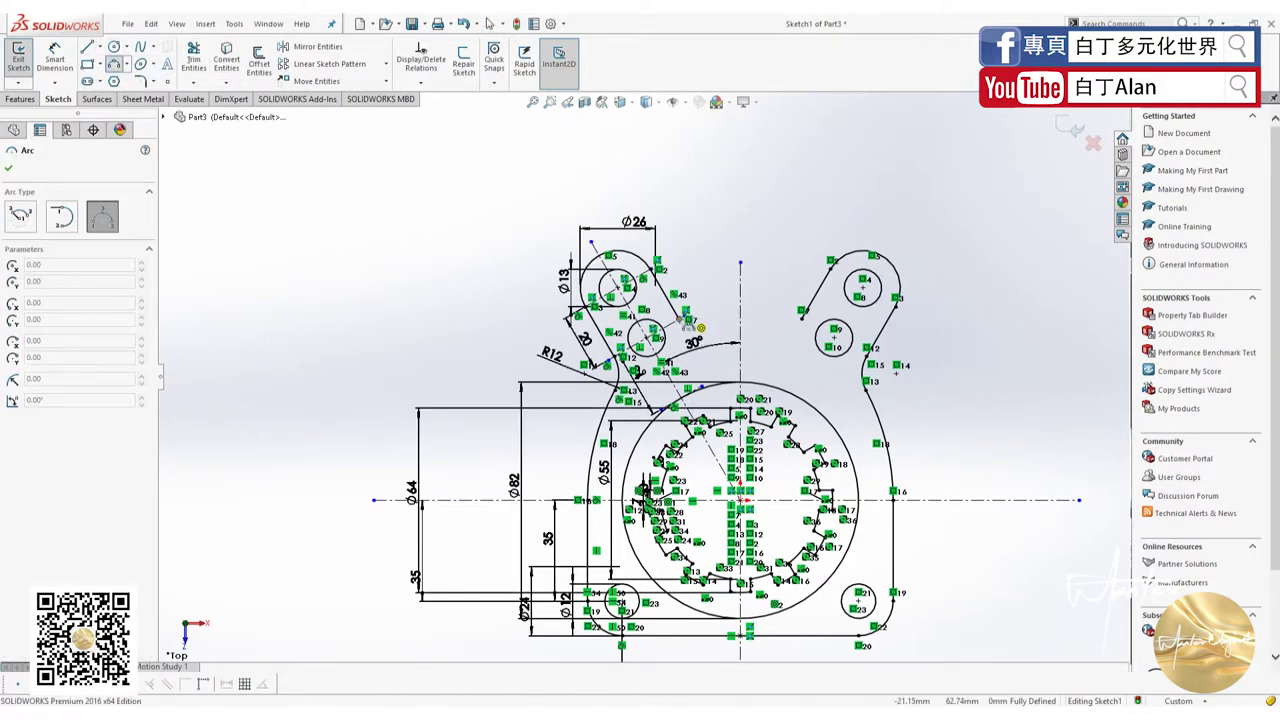
click(688, 318)
click(803, 316)
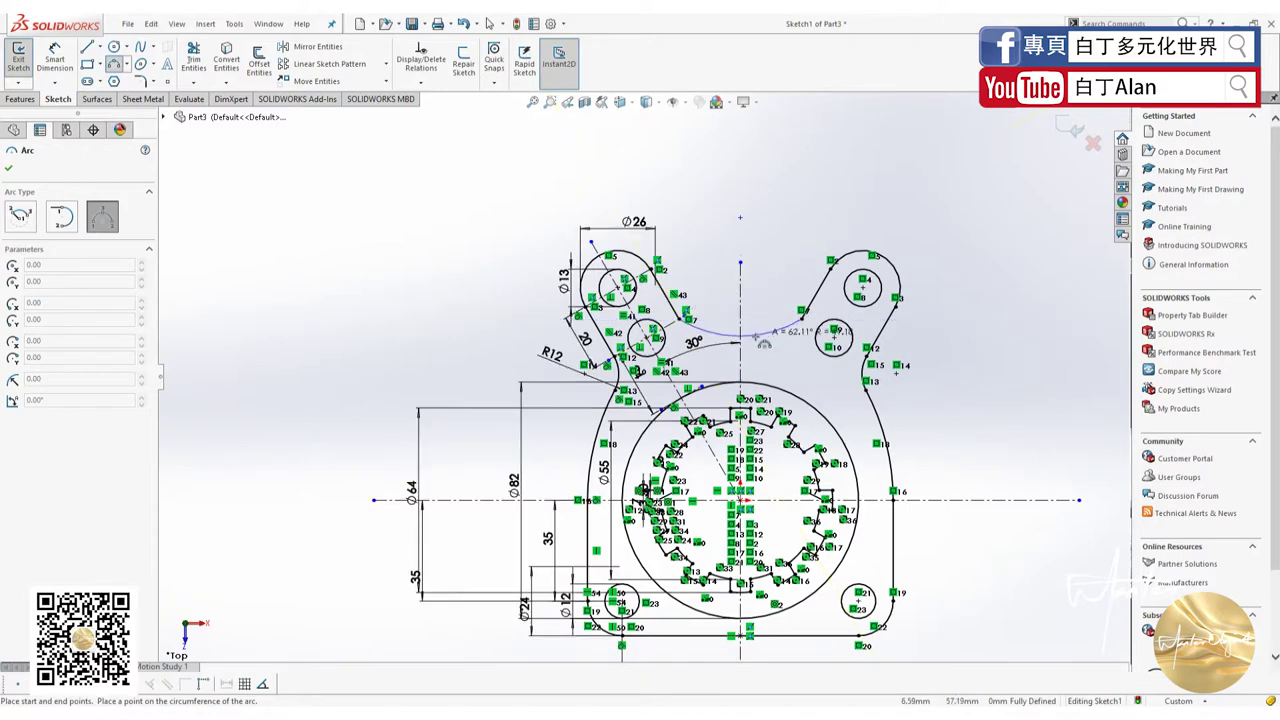
click(744, 366)
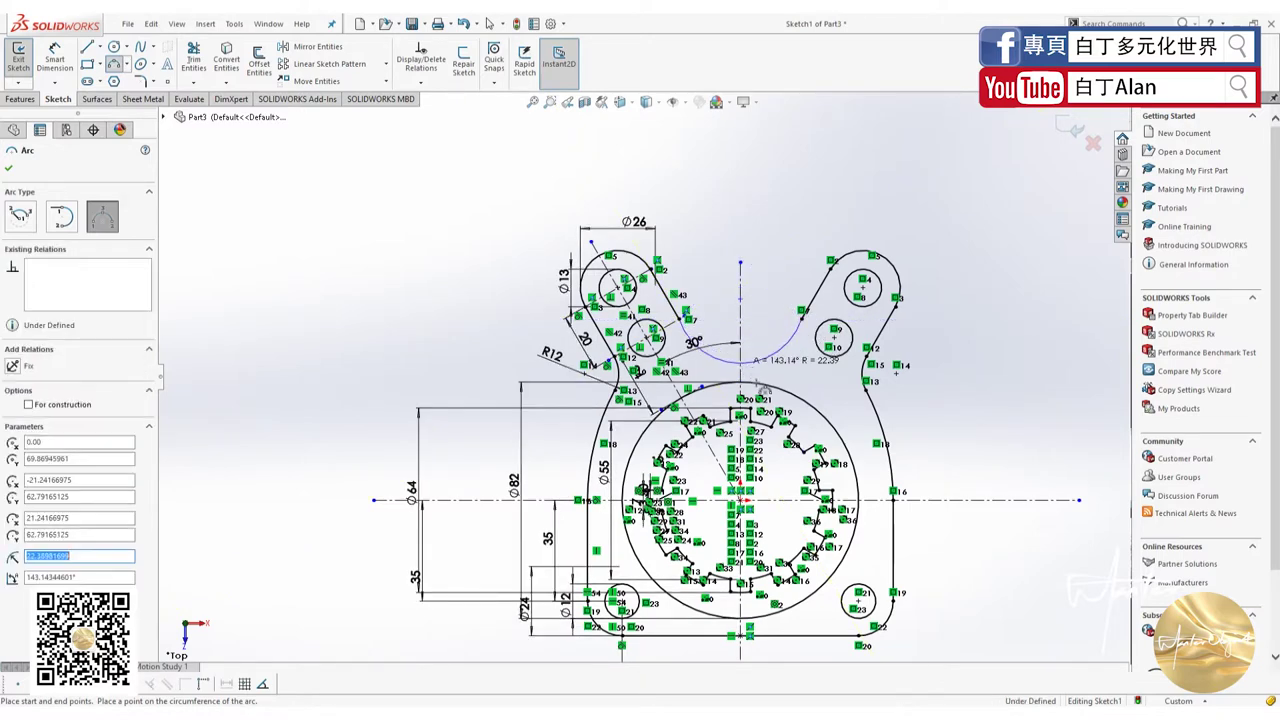
key(Escape)
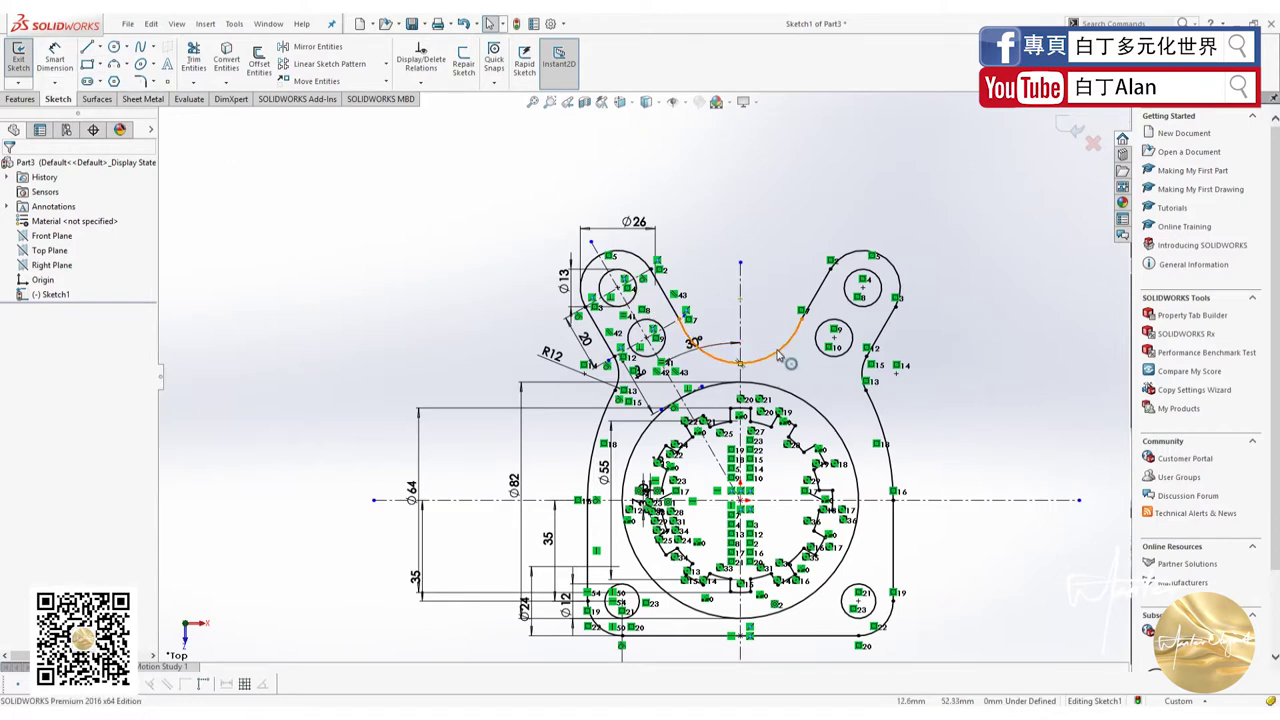
click(778, 355)
click(55, 58)
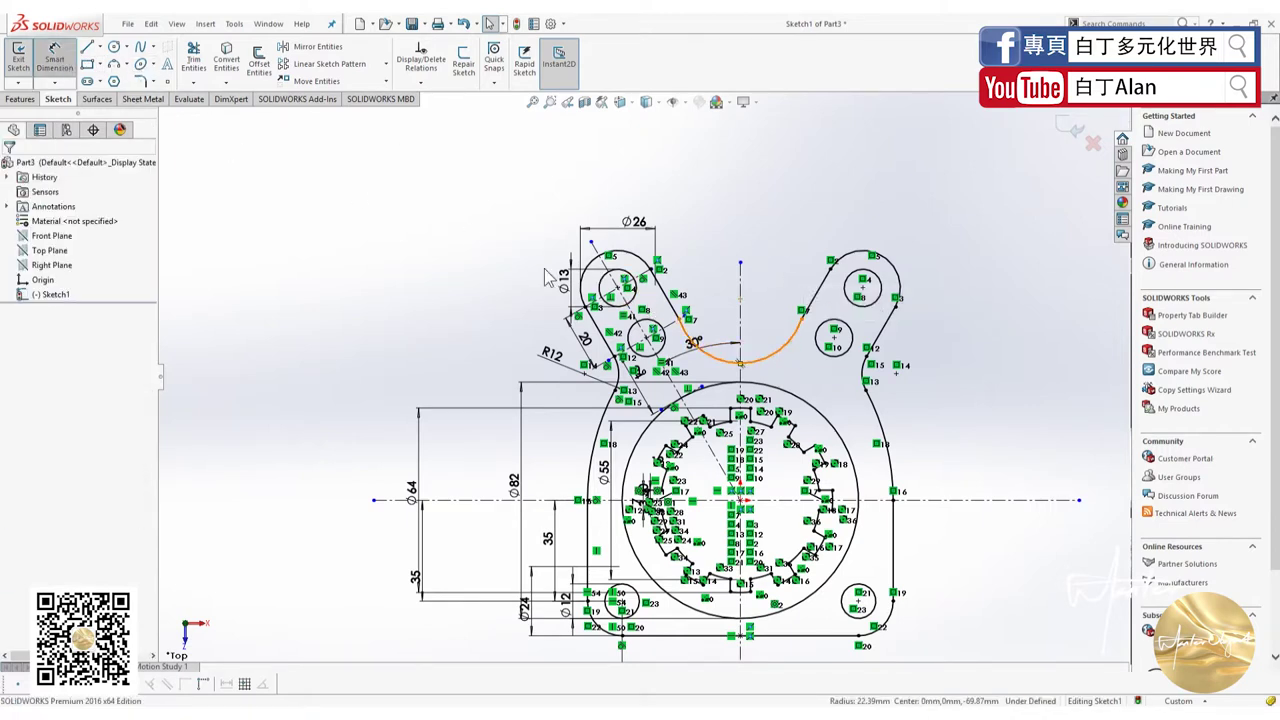
Dimension the connecting arc R22, close Sketch1, and compare with the reference drawing
click(771, 281)
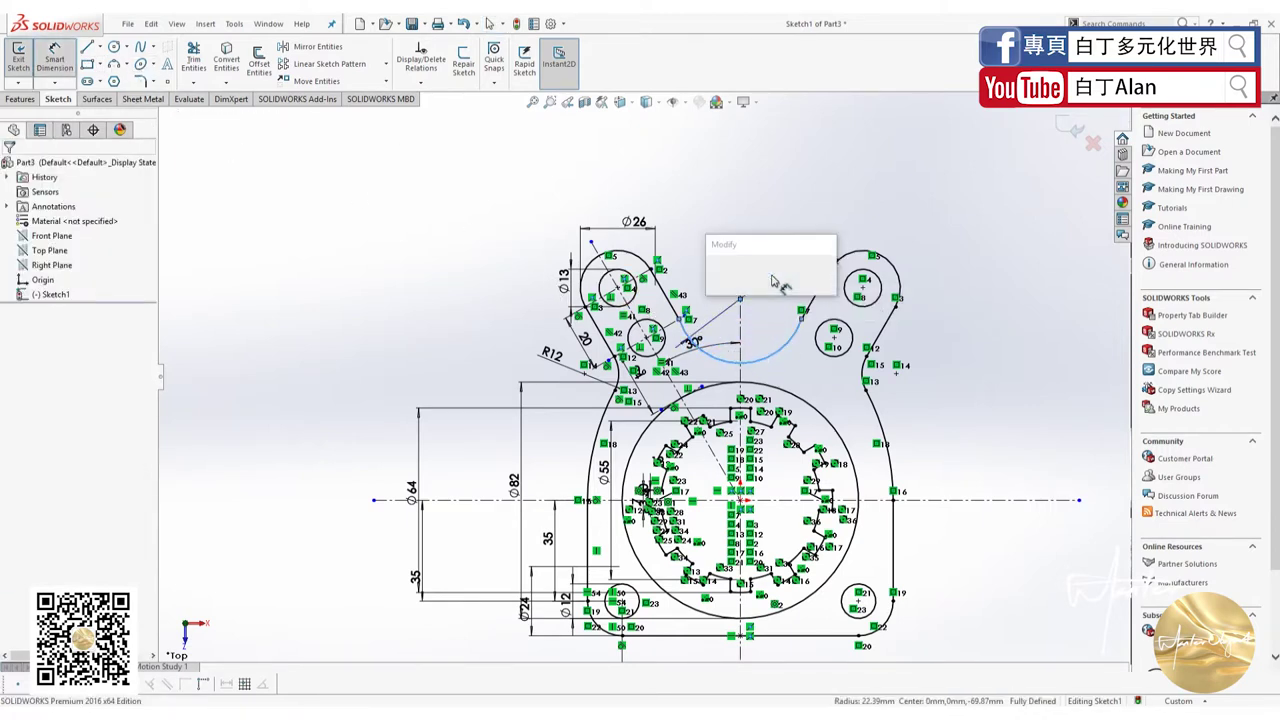
key(Return)
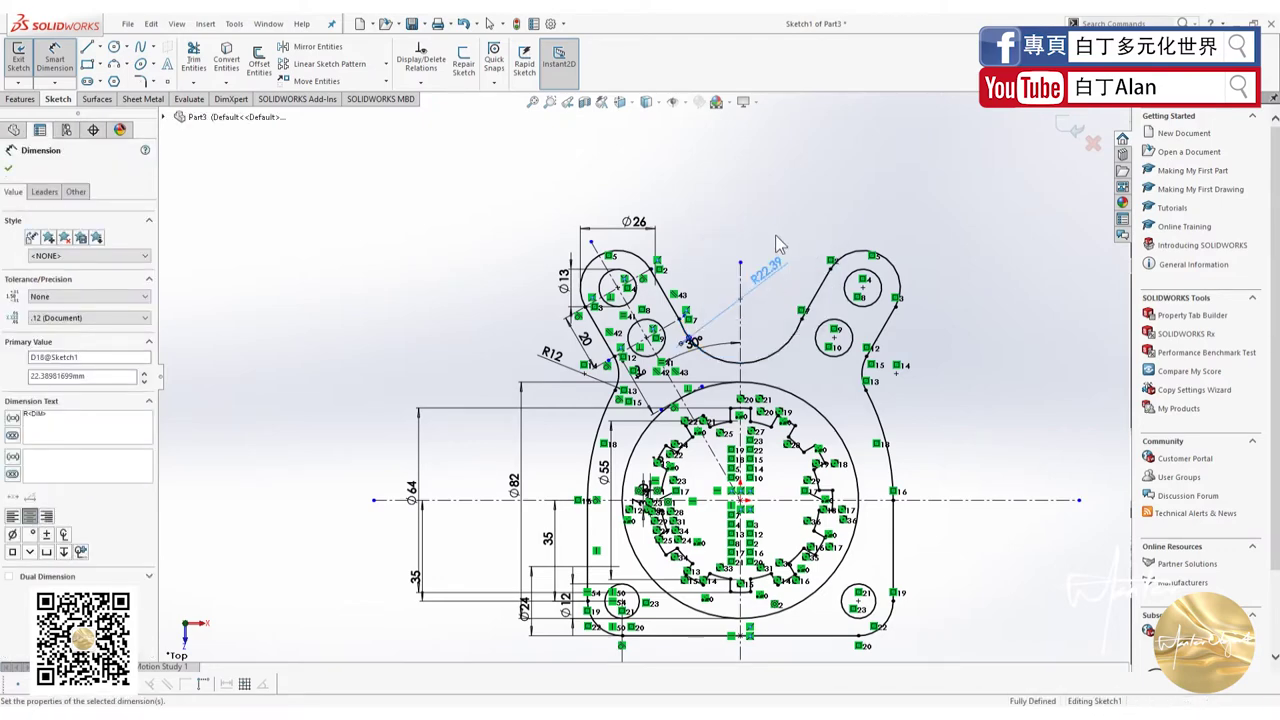
click(779, 244)
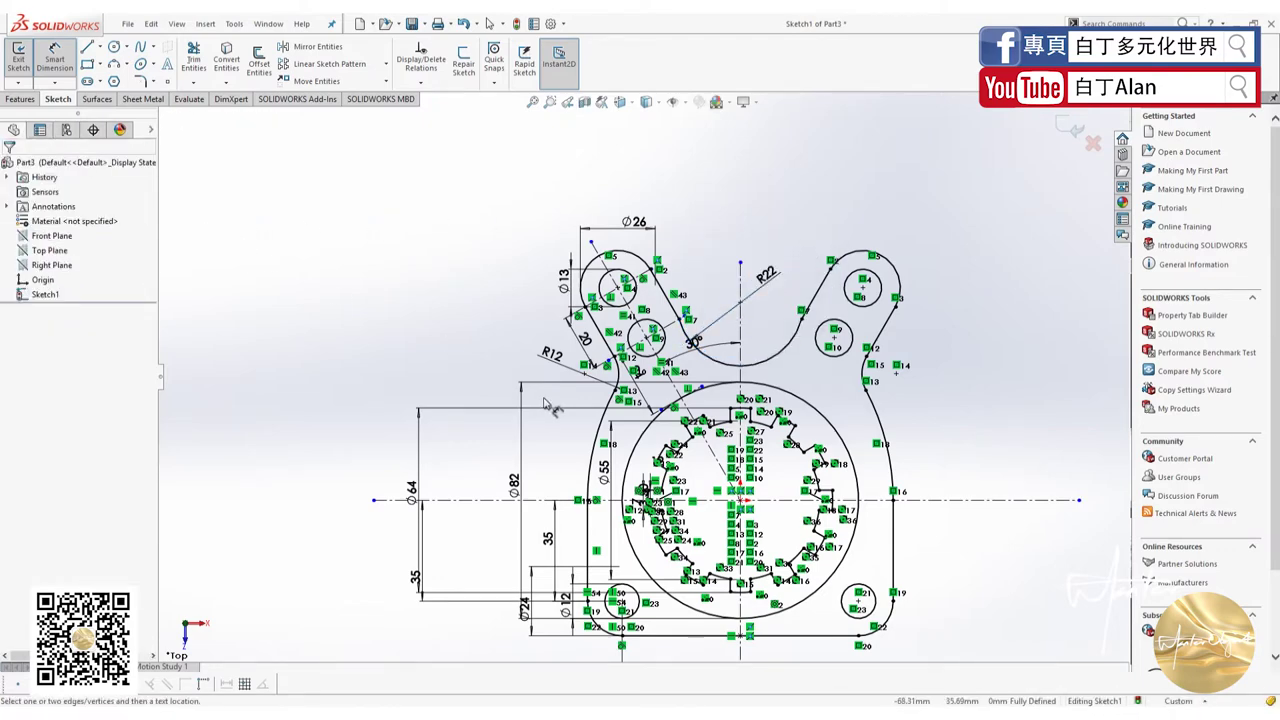
ctrl+middle_drag(548, 405, 478, 331)
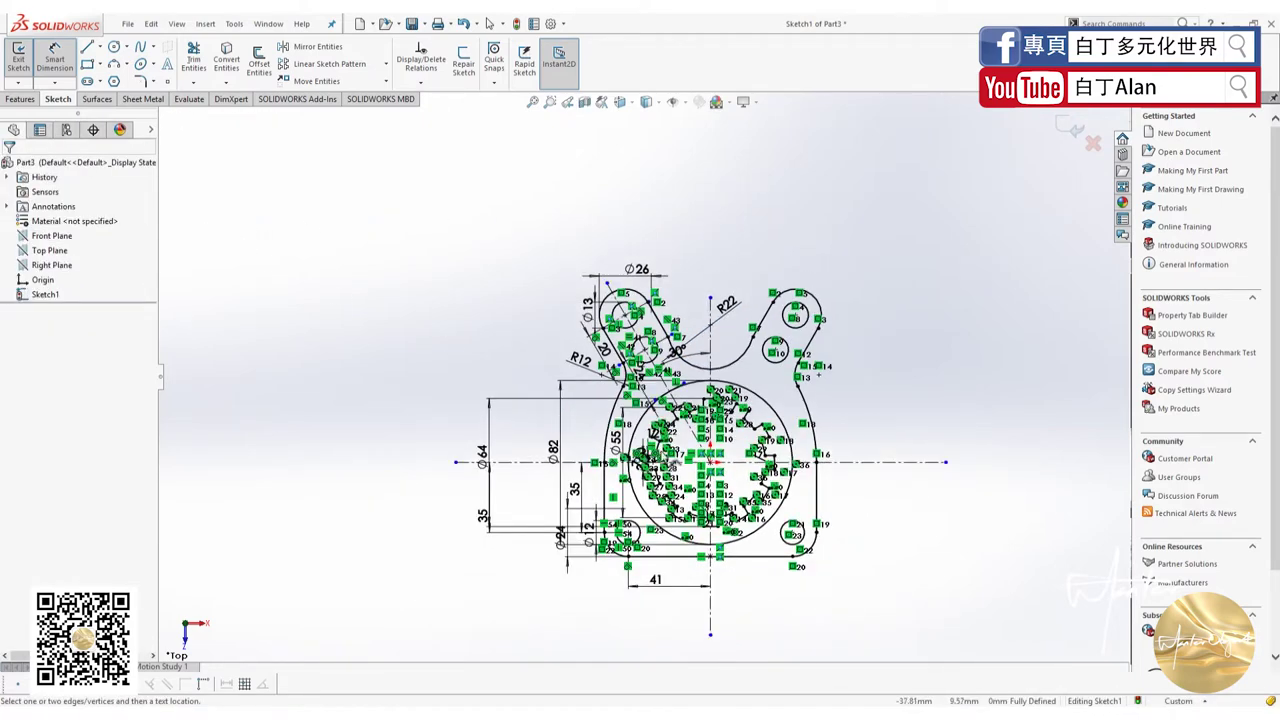
click(1080, 131)
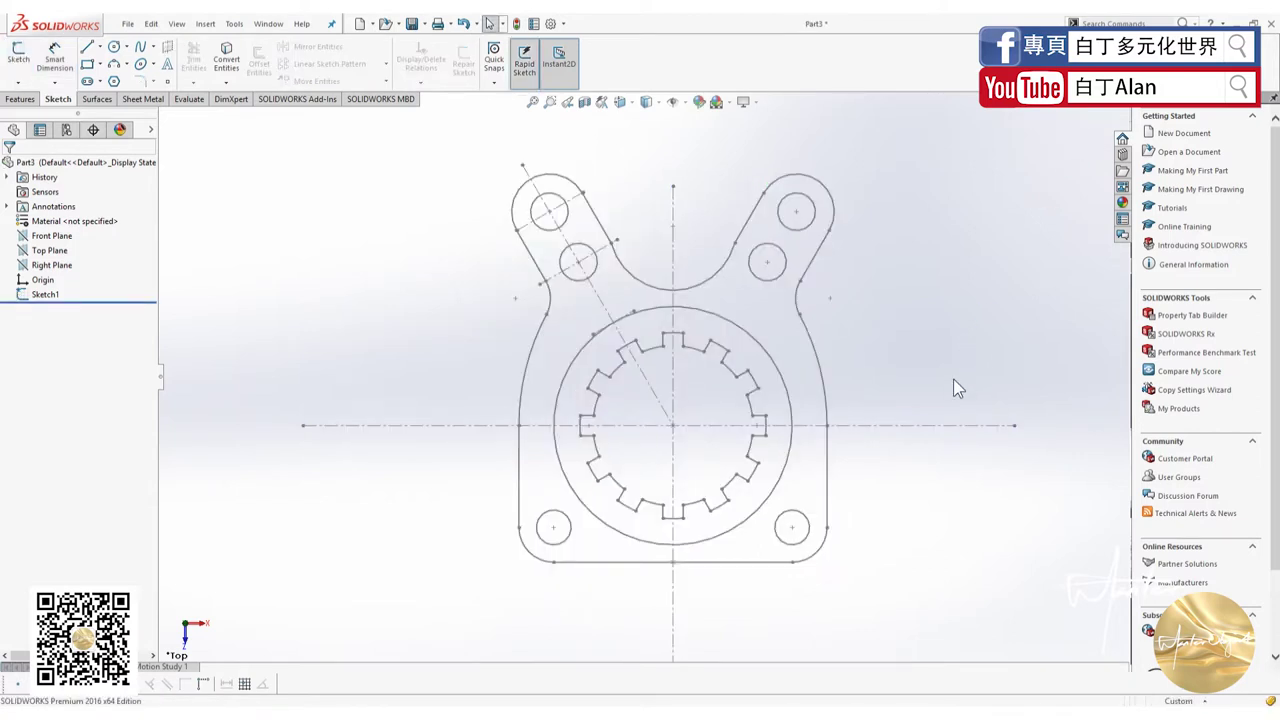
key(alt+Tab)
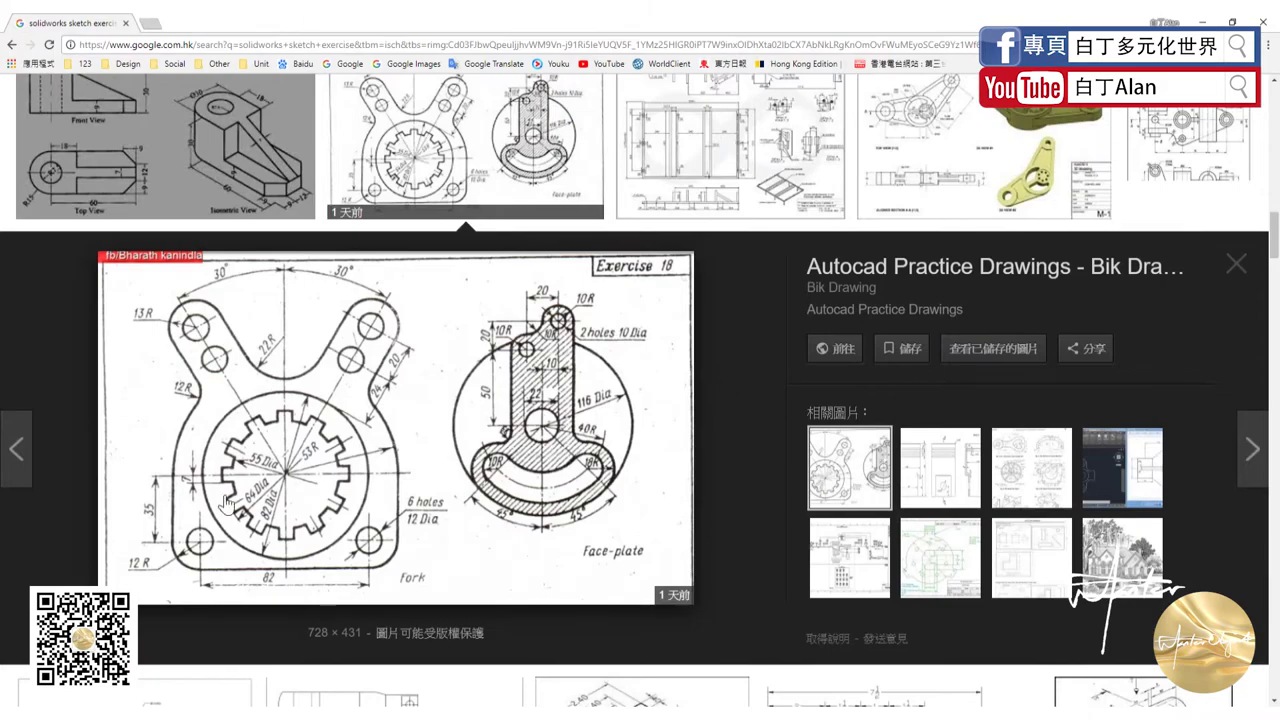
key(alt+Tab)
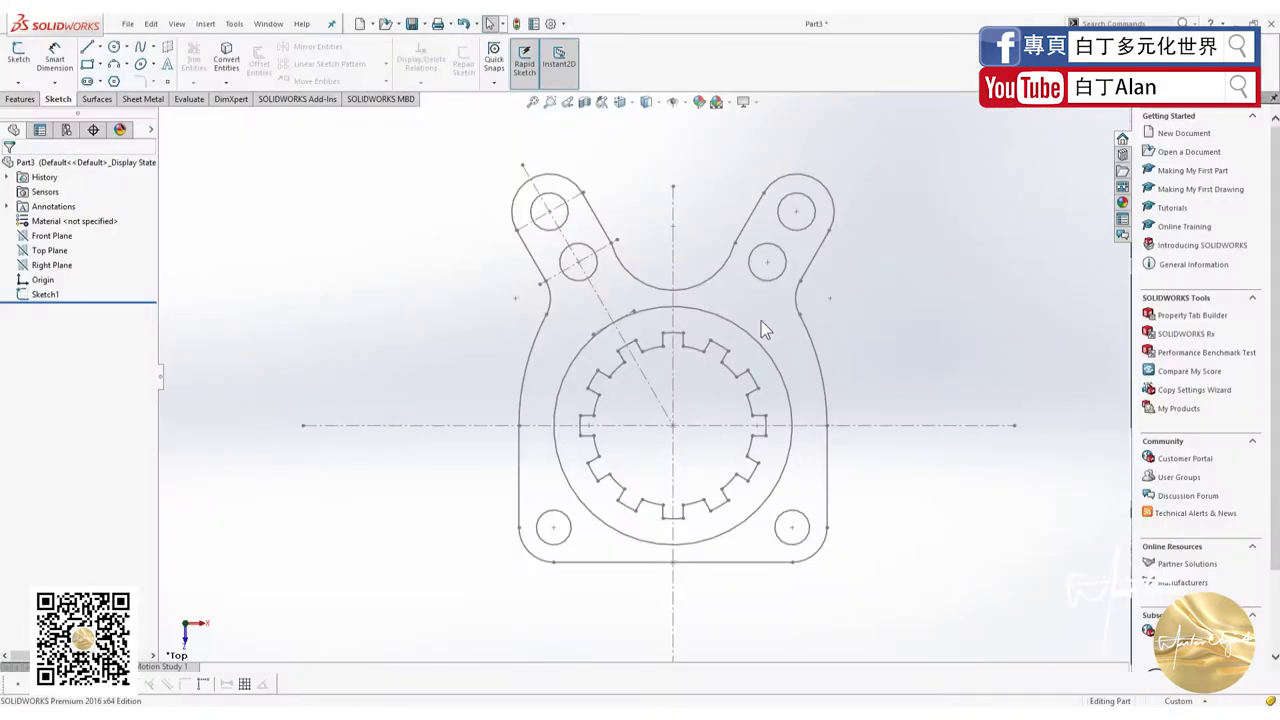